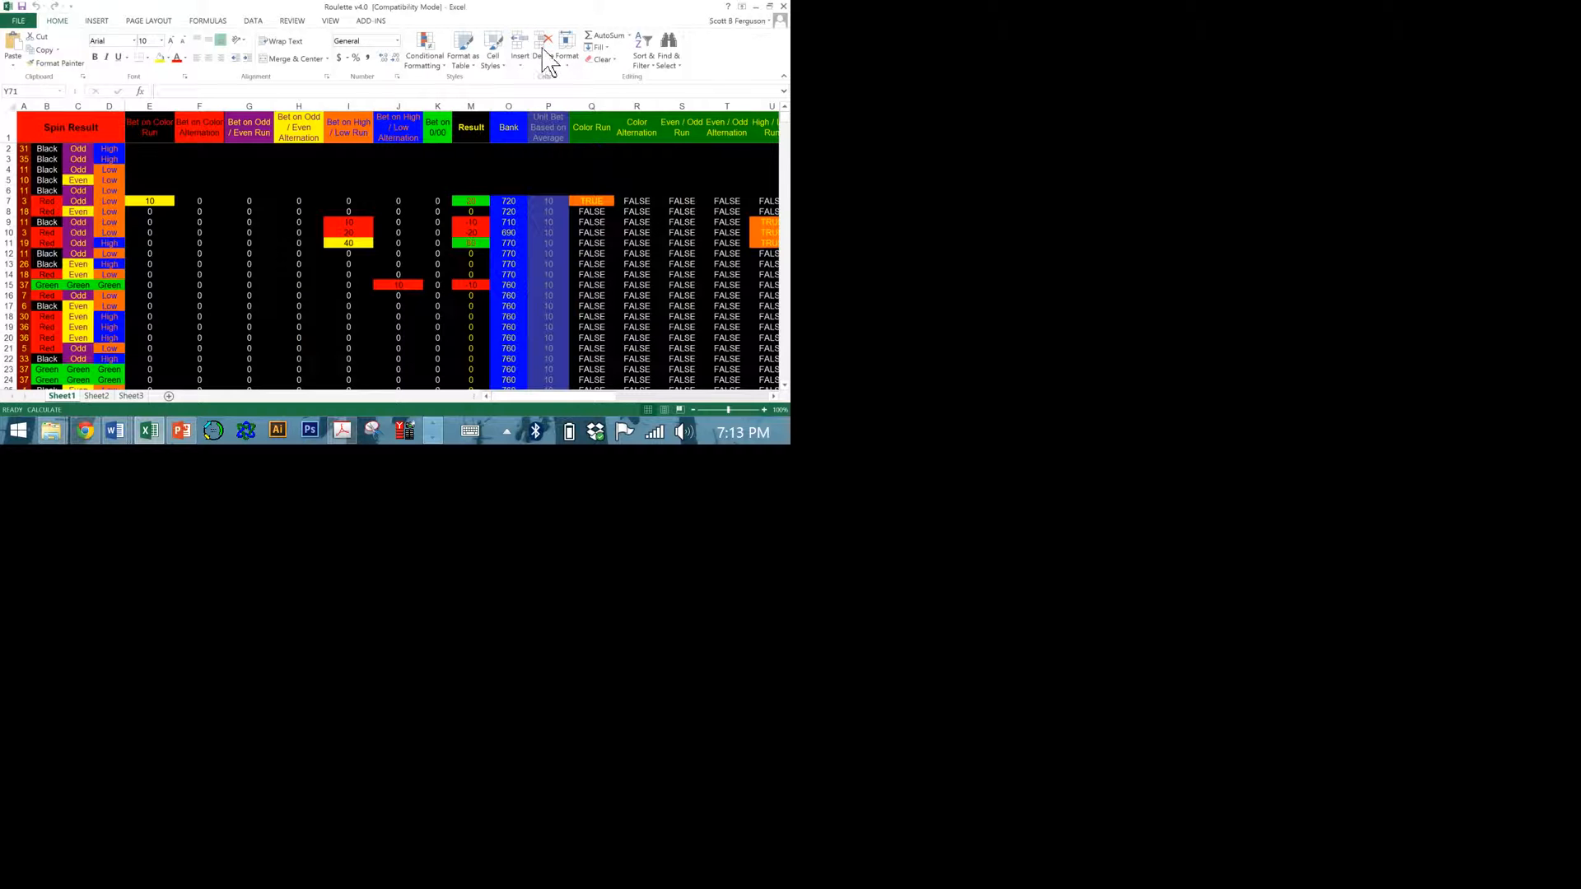
Inspect the color, odd/even and high/low formulas in B2 through D2, and recalculate the workbook for a new set of spins.
scroll(539, 62, "down", 4)
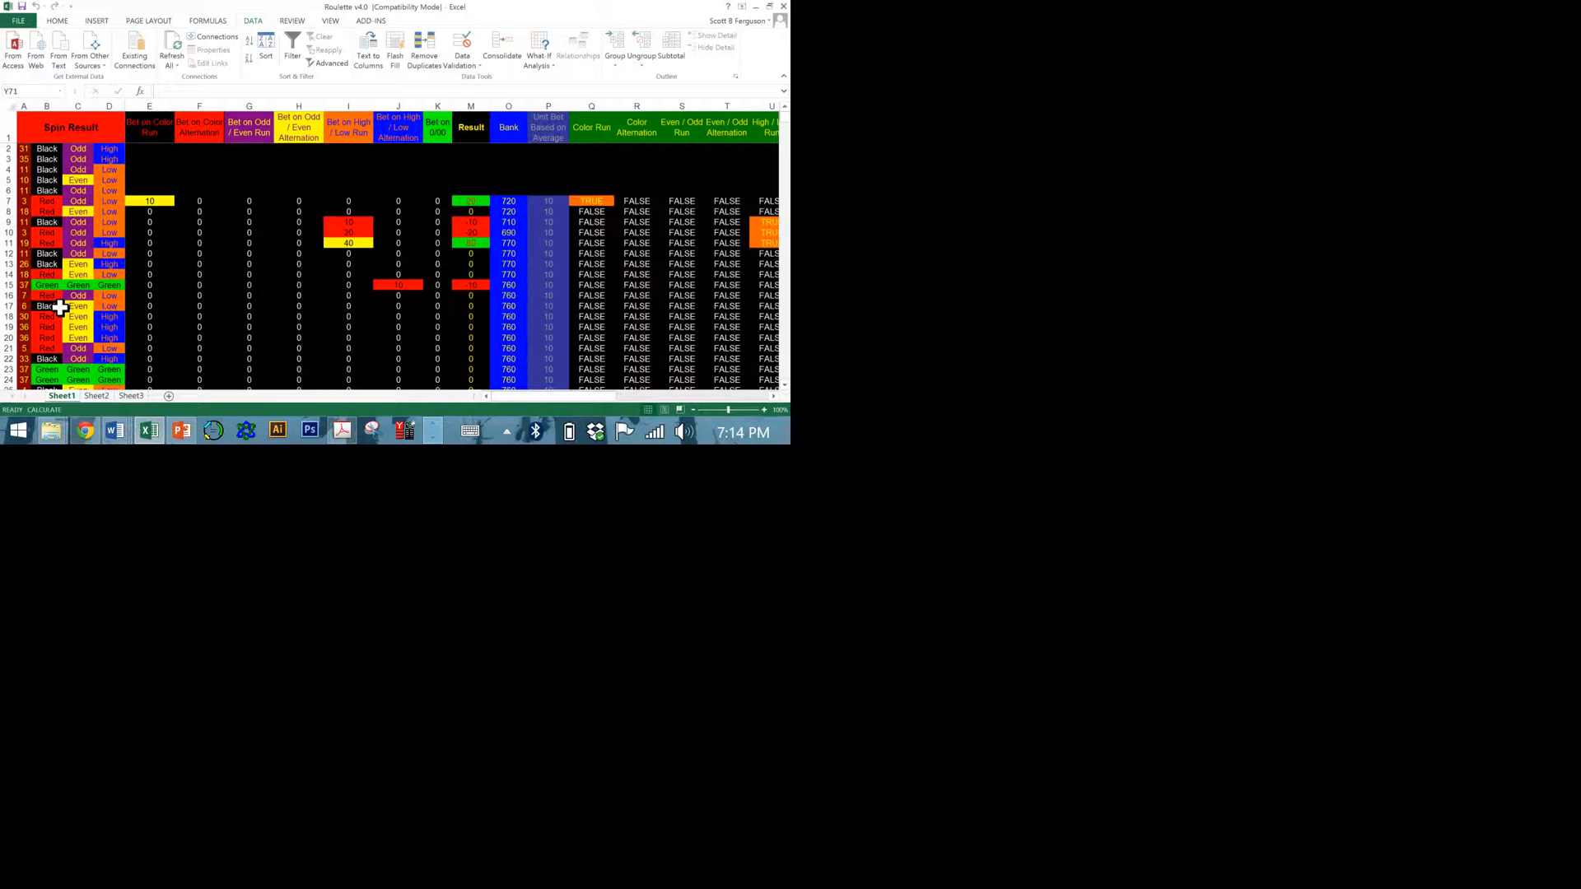
key("ctrl+Home")
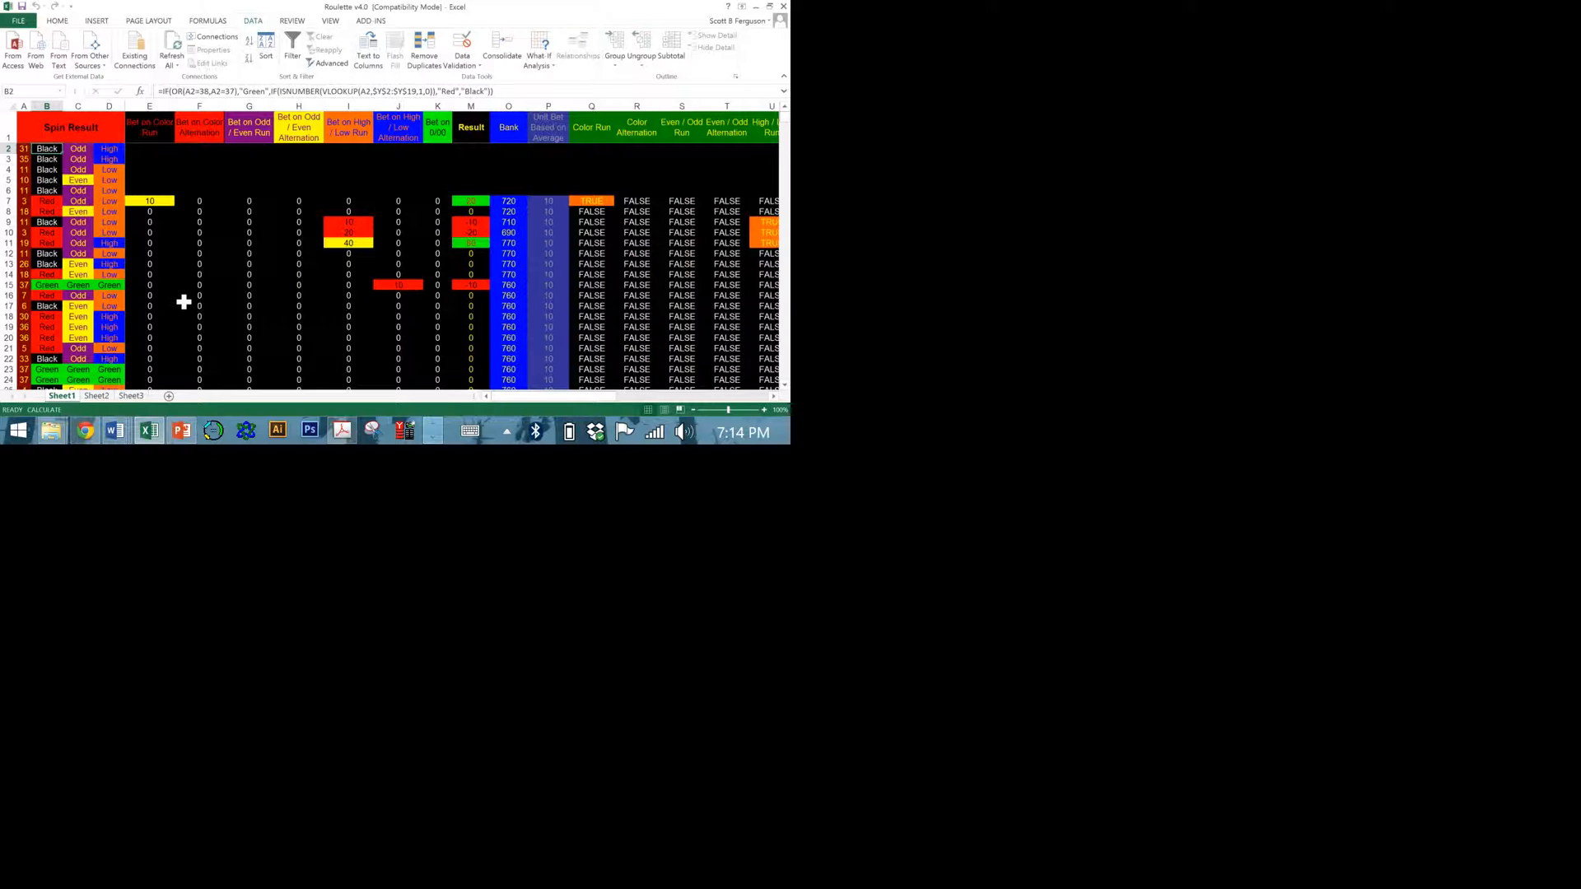
key("Right")
key("Right")
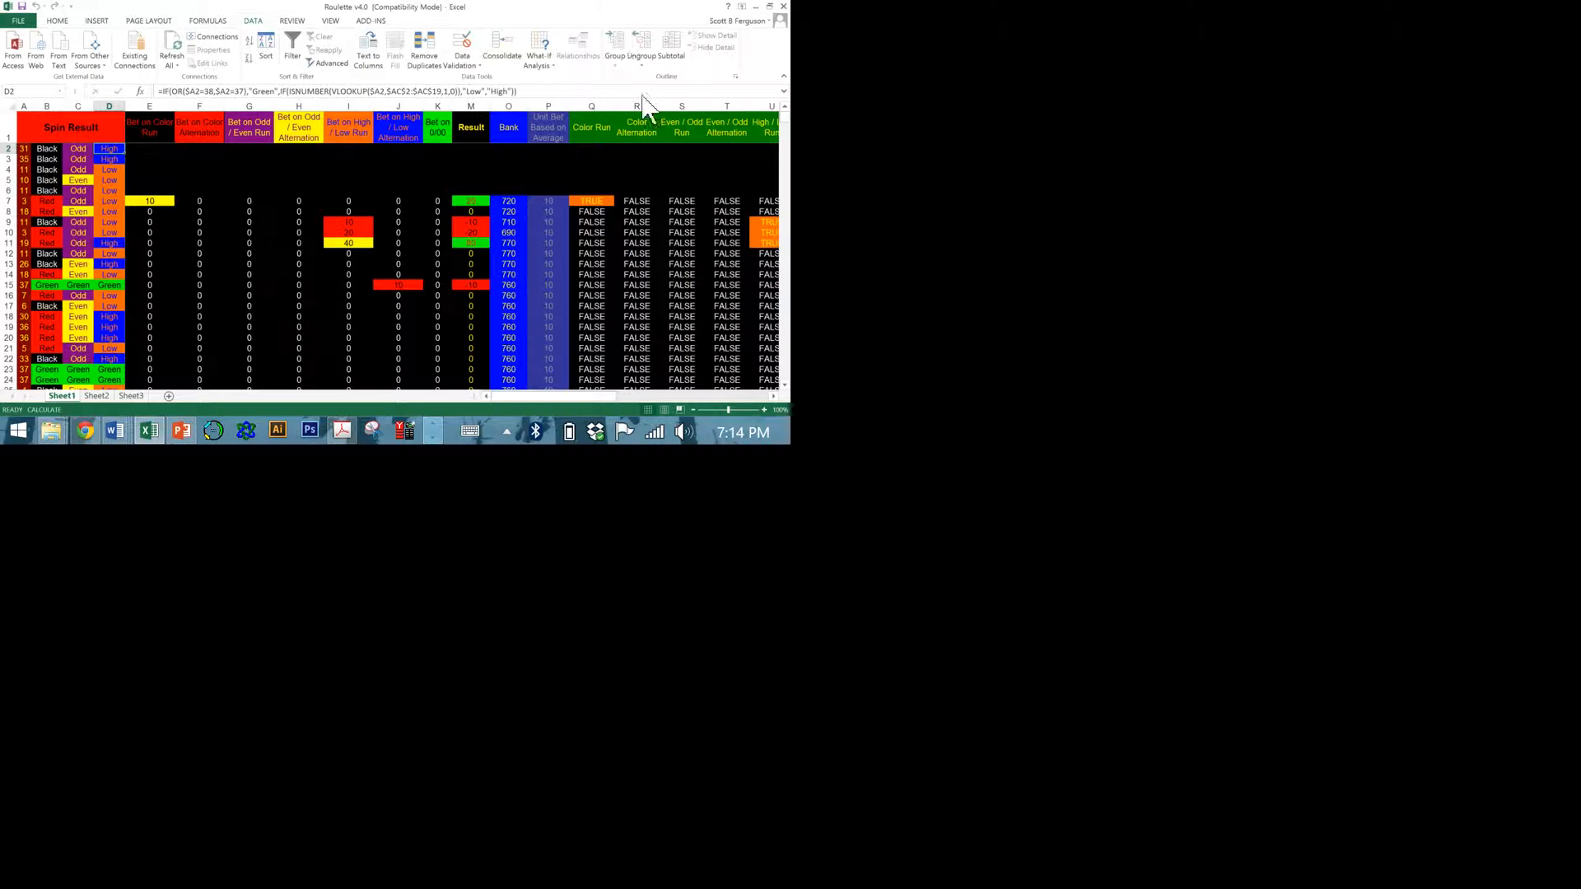
scroll(461, 62, "up", 1)
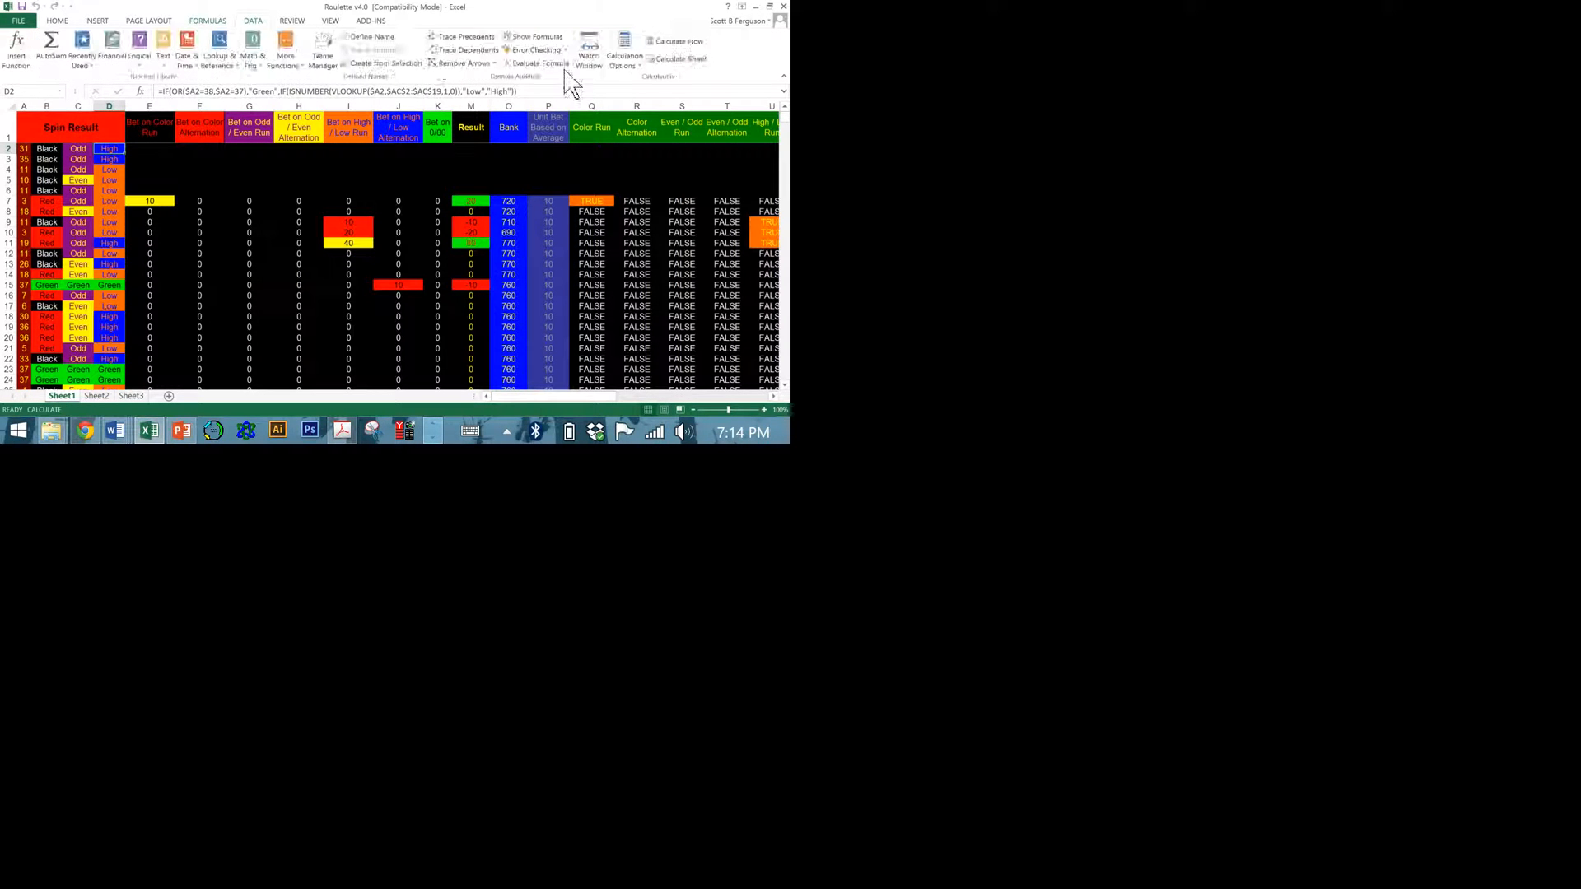
left_click(676, 41)
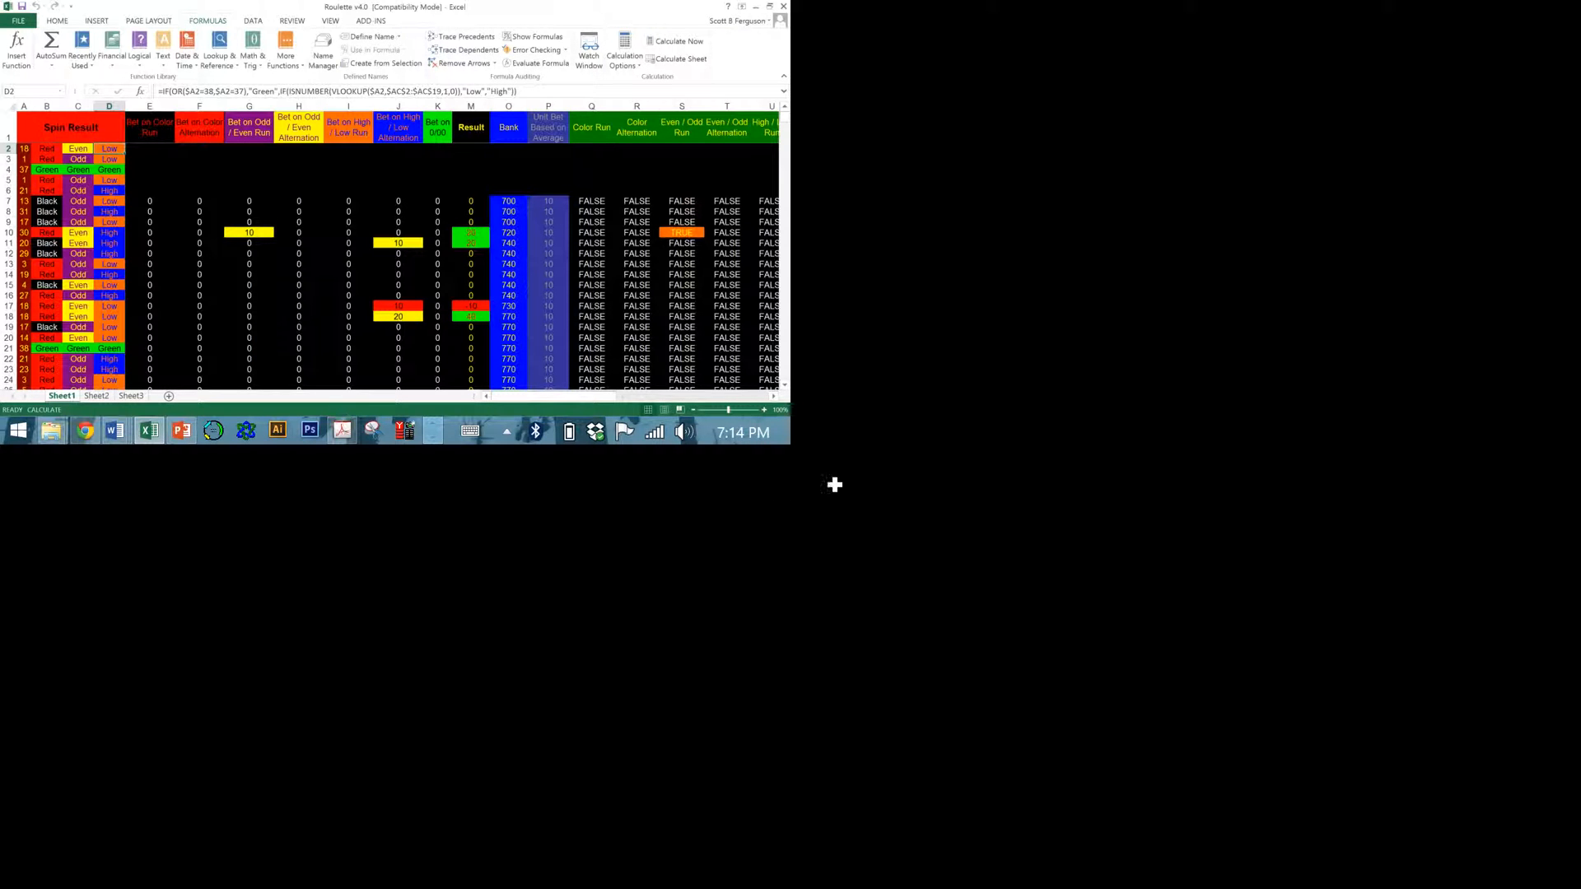
Inspect the row 10 formulas for the odd/even run bet, the result and the bank balance.
left_click(486, 480)
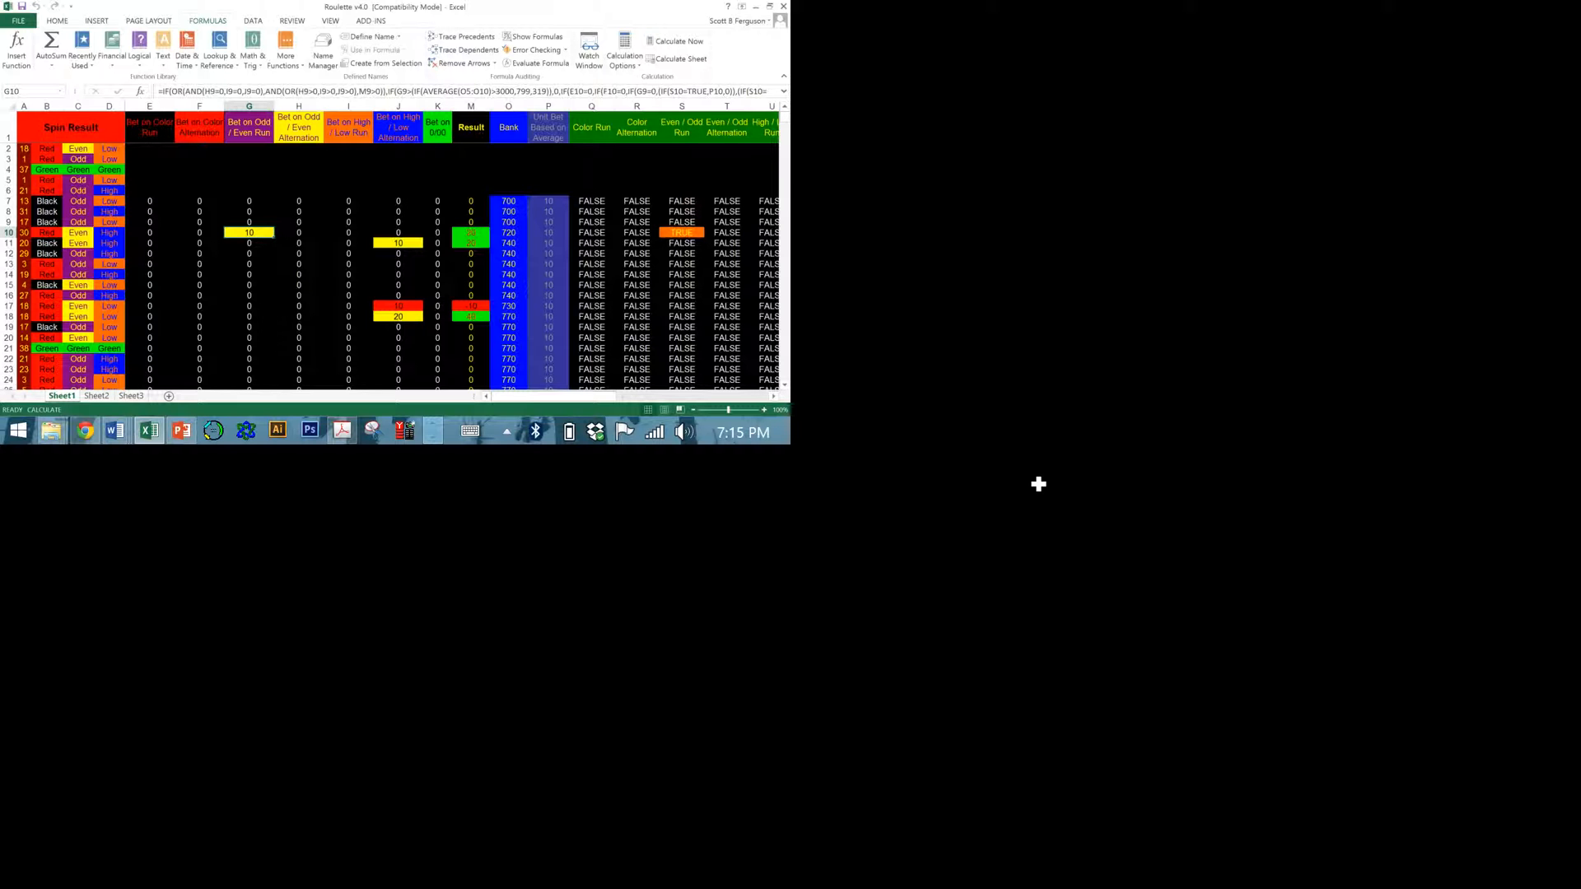
left_click(959, 472)
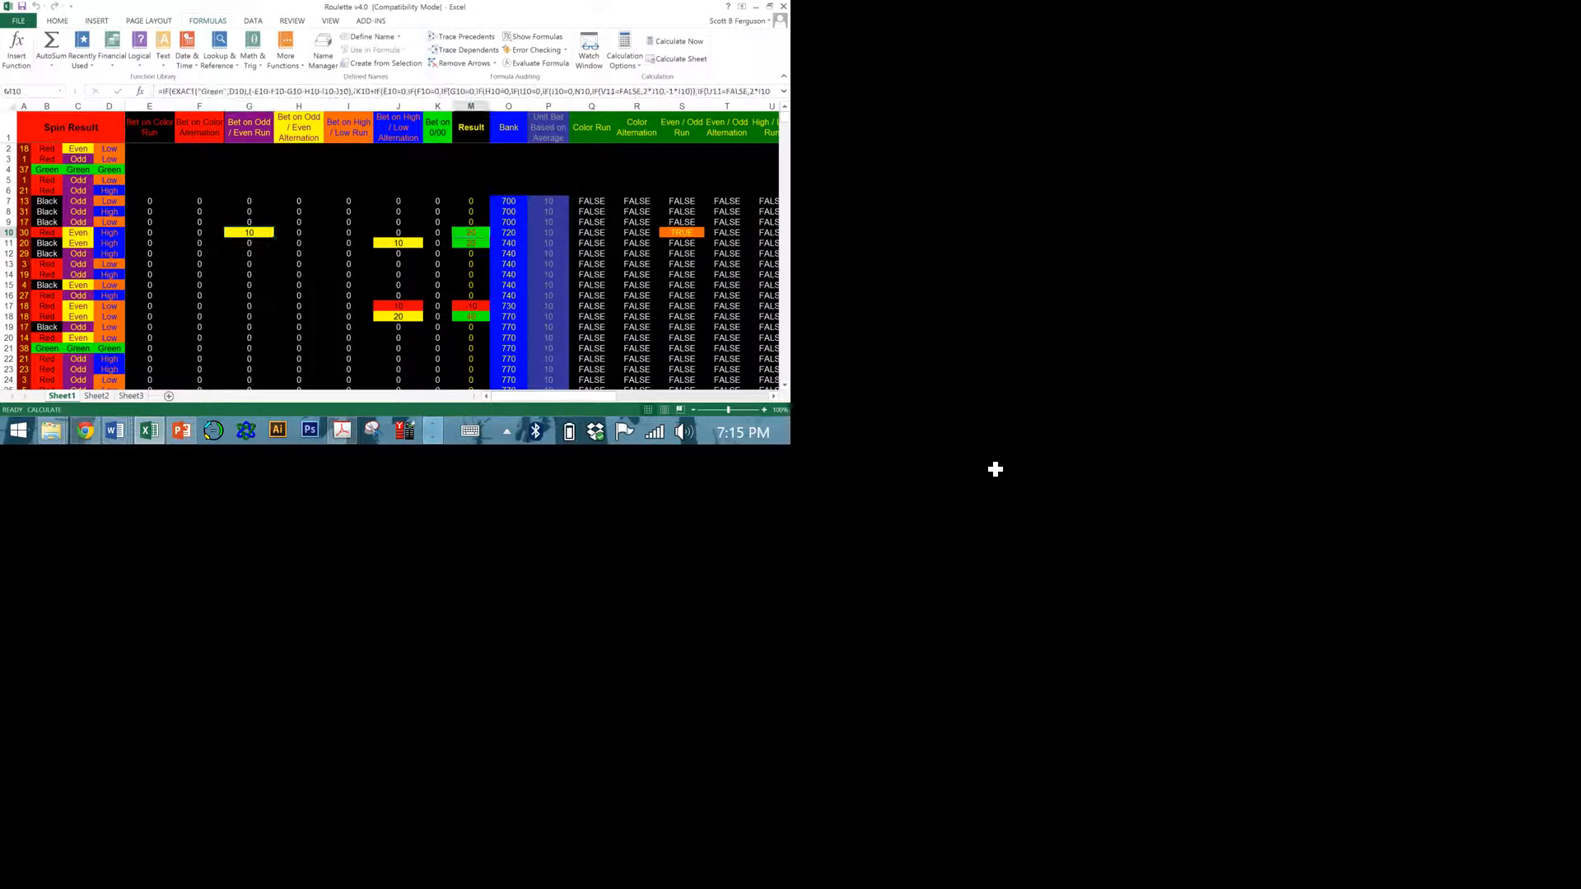
left_click(1034, 470)
Recalculate the workbook once with the bank balance chart in view and once with the spin frequency chart in view.
left_click_drag(1133, 797, 1373, 803)
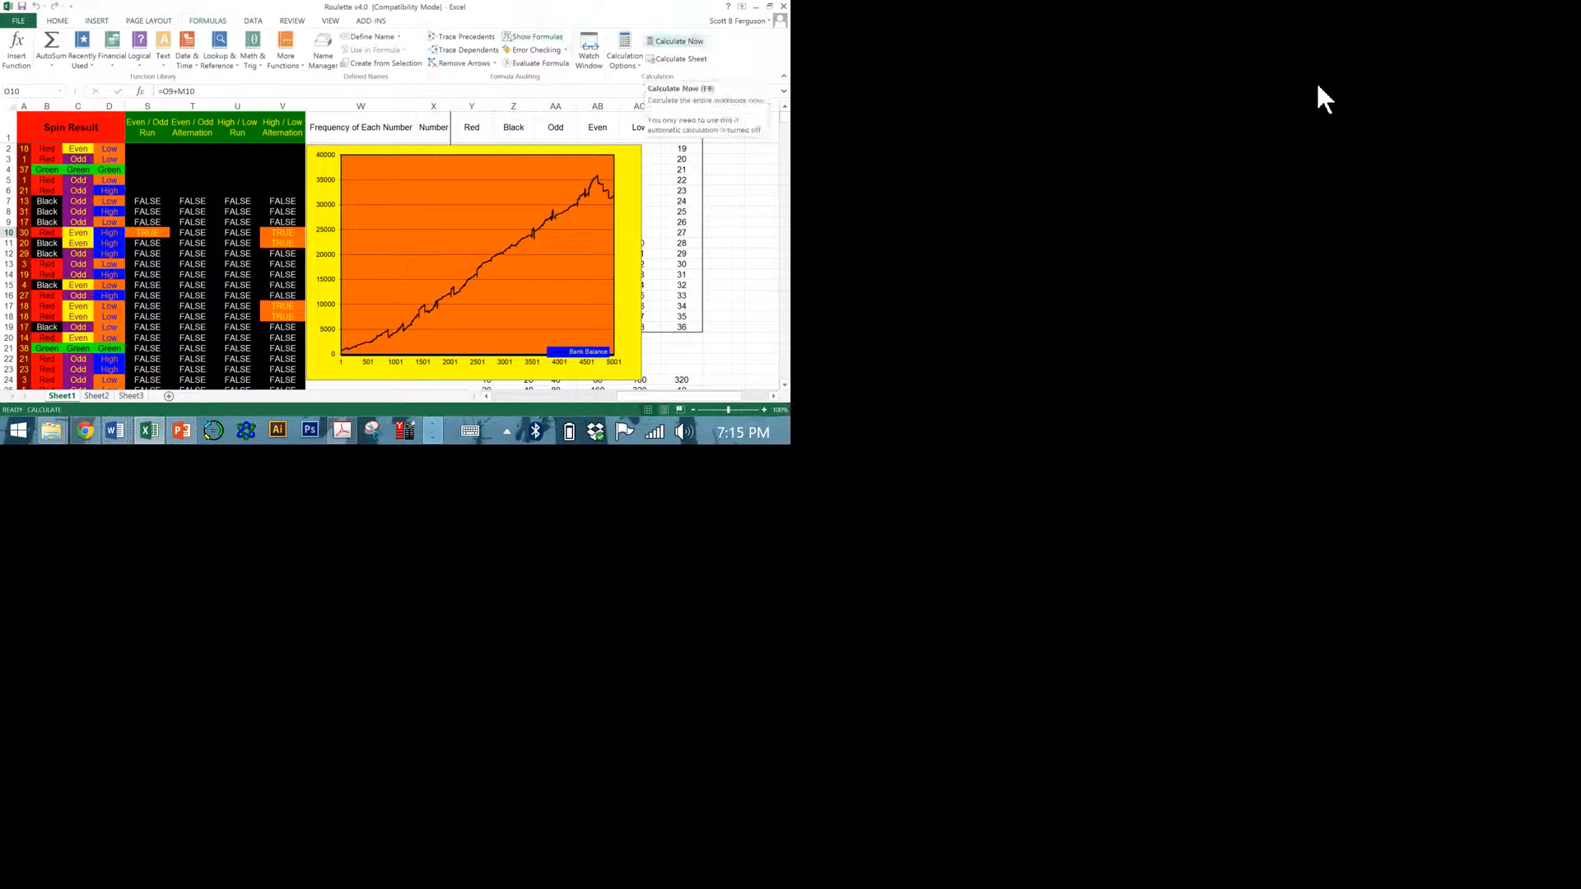
left_click(663, 42)
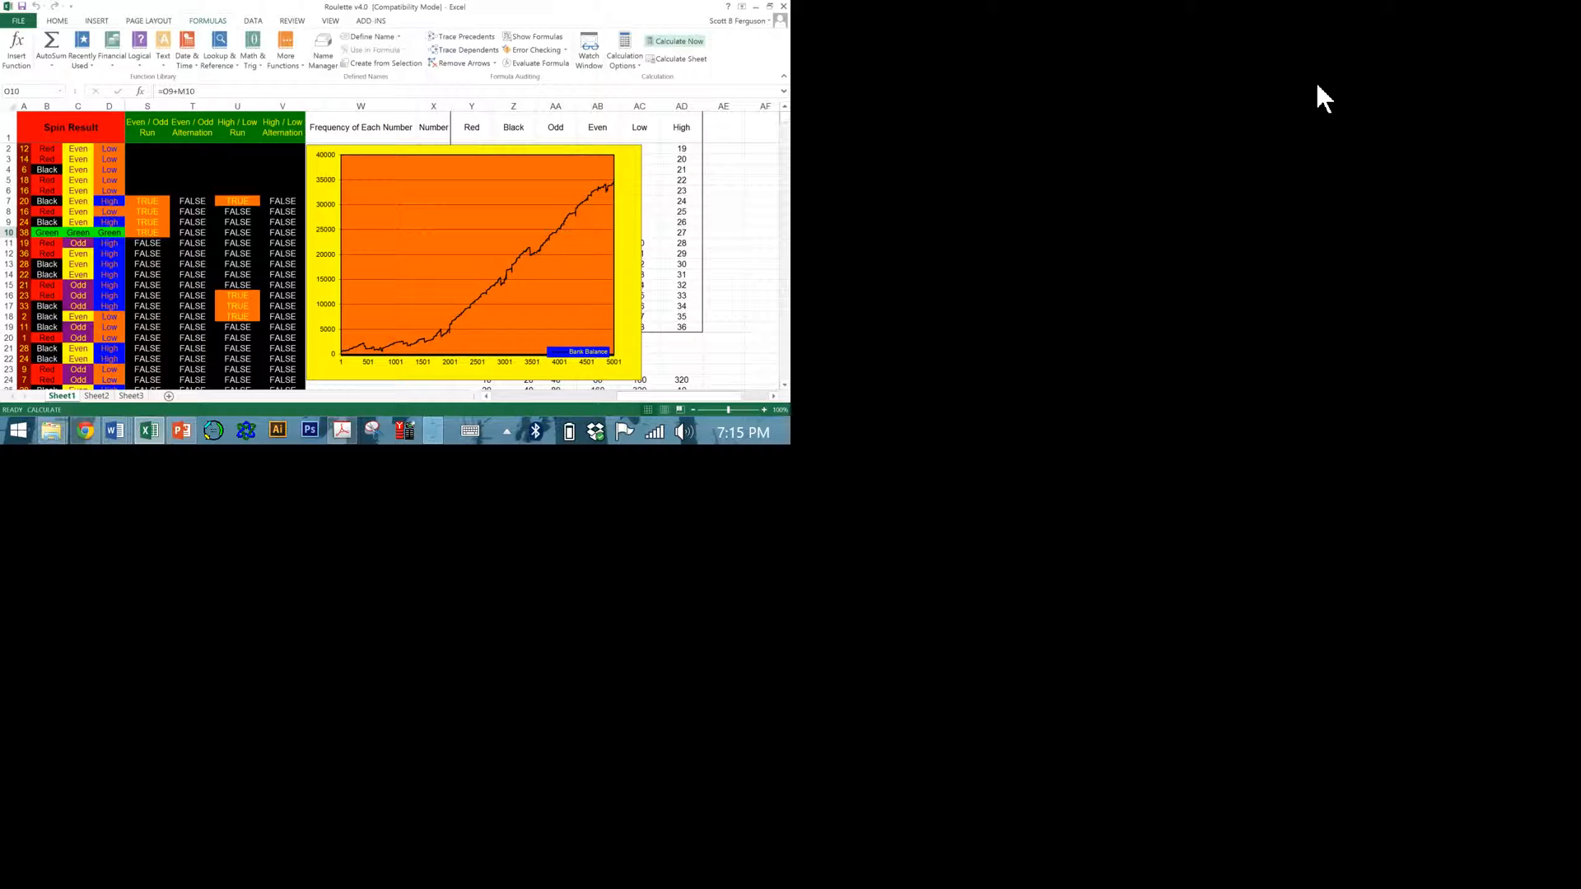
scroll(1359, 371, "down", 4)
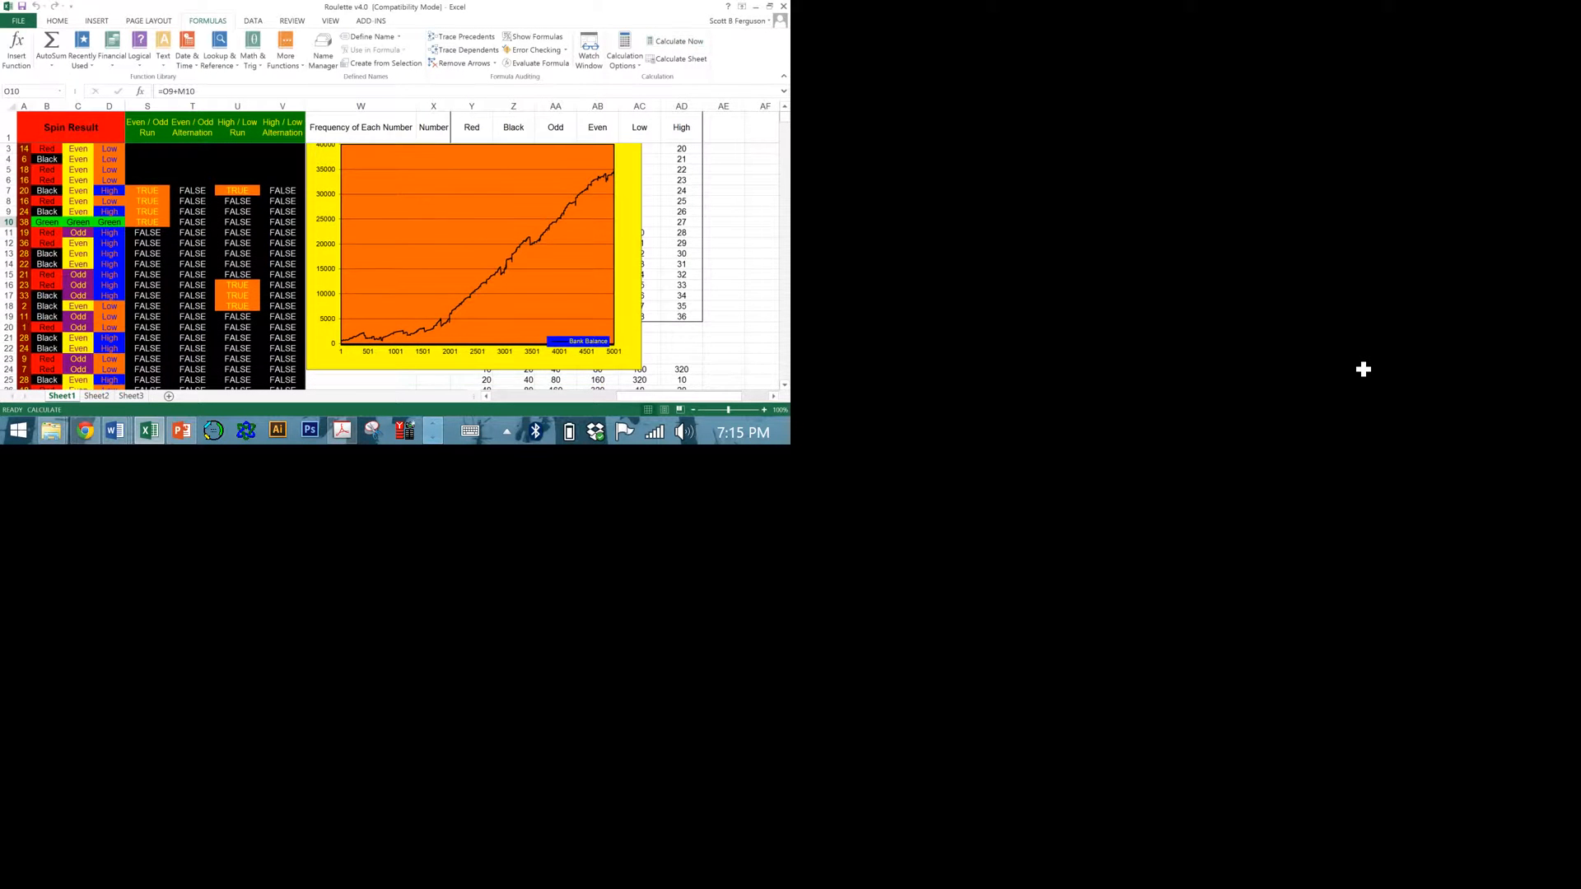
scroll(1359, 370, "down", 8)
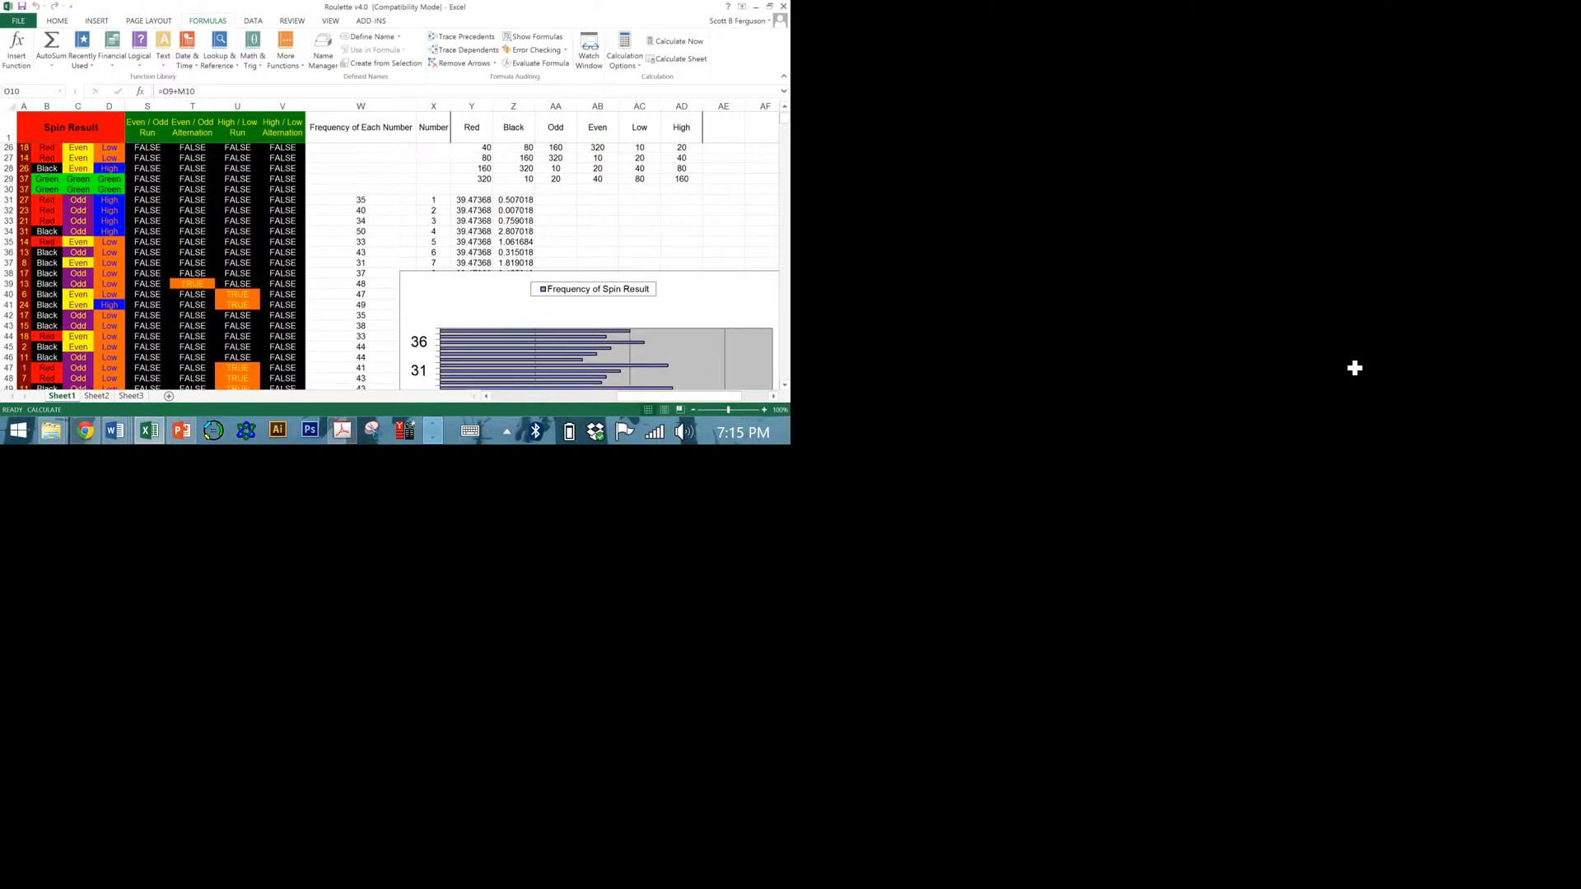
scroll(1351, 364, "down", 1)
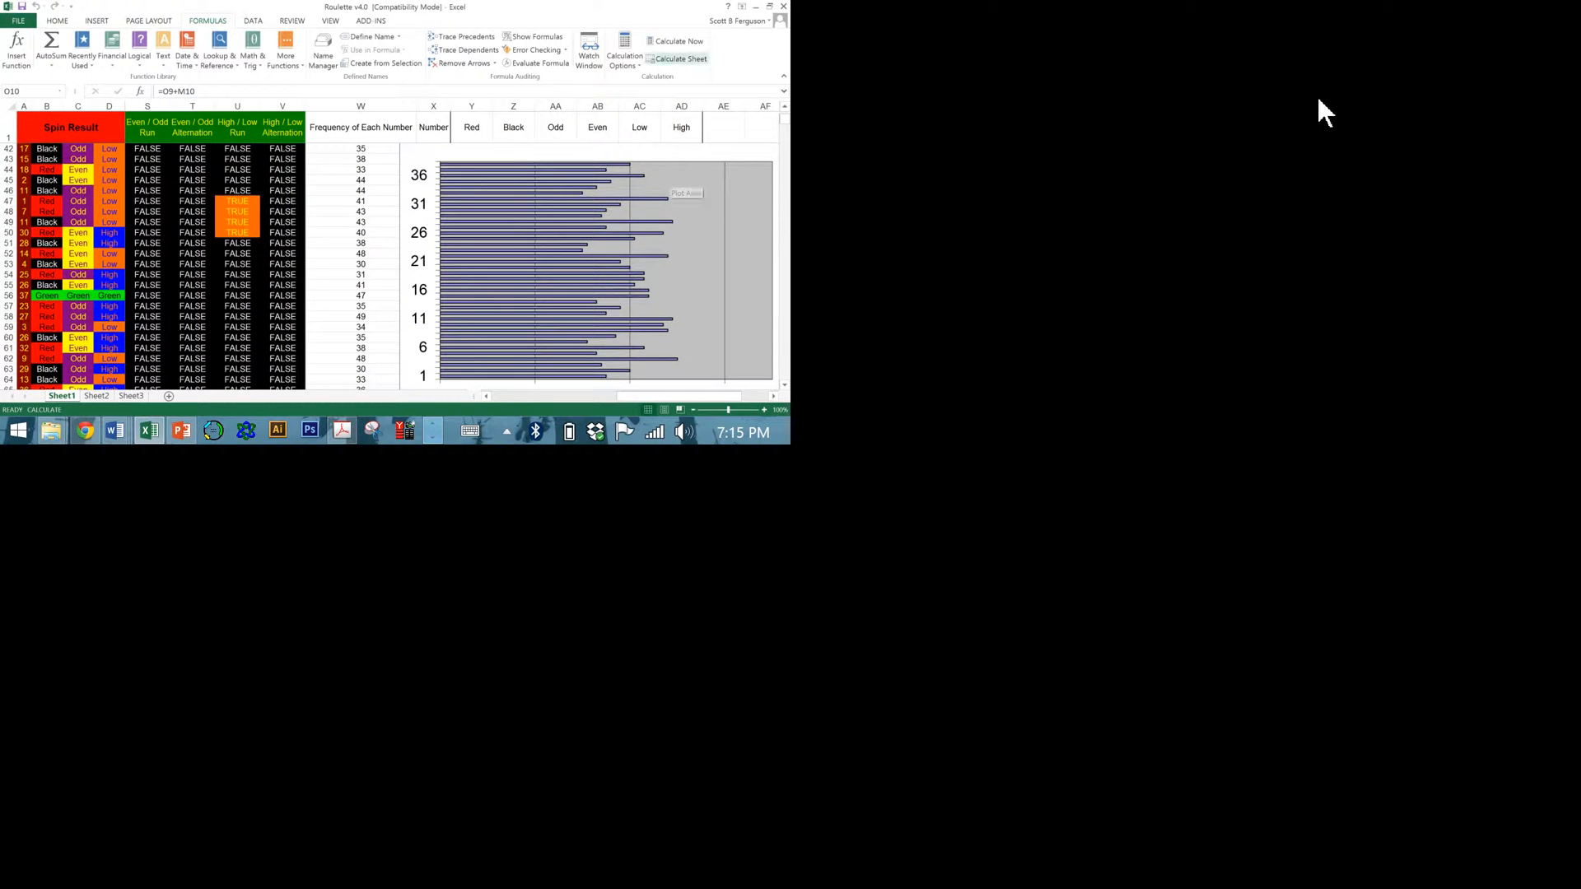
left_click(658, 46)
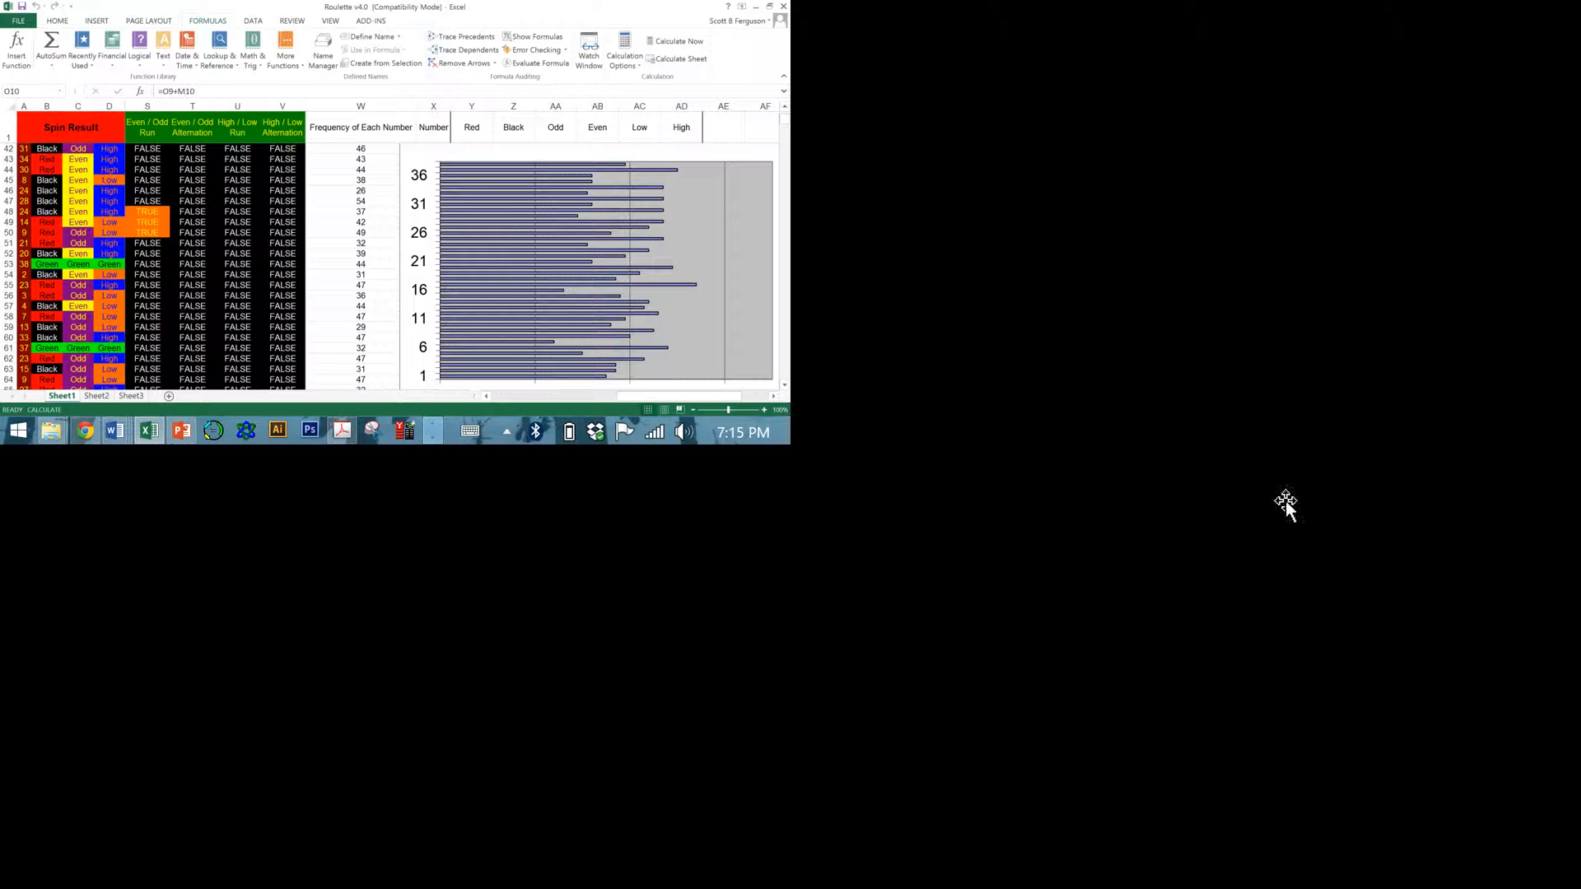
Move the spin frequency chart aside to uncover the table behind it, and select the Chi Square result in cell Z70.
scroll(1258, 571, "down", 3)
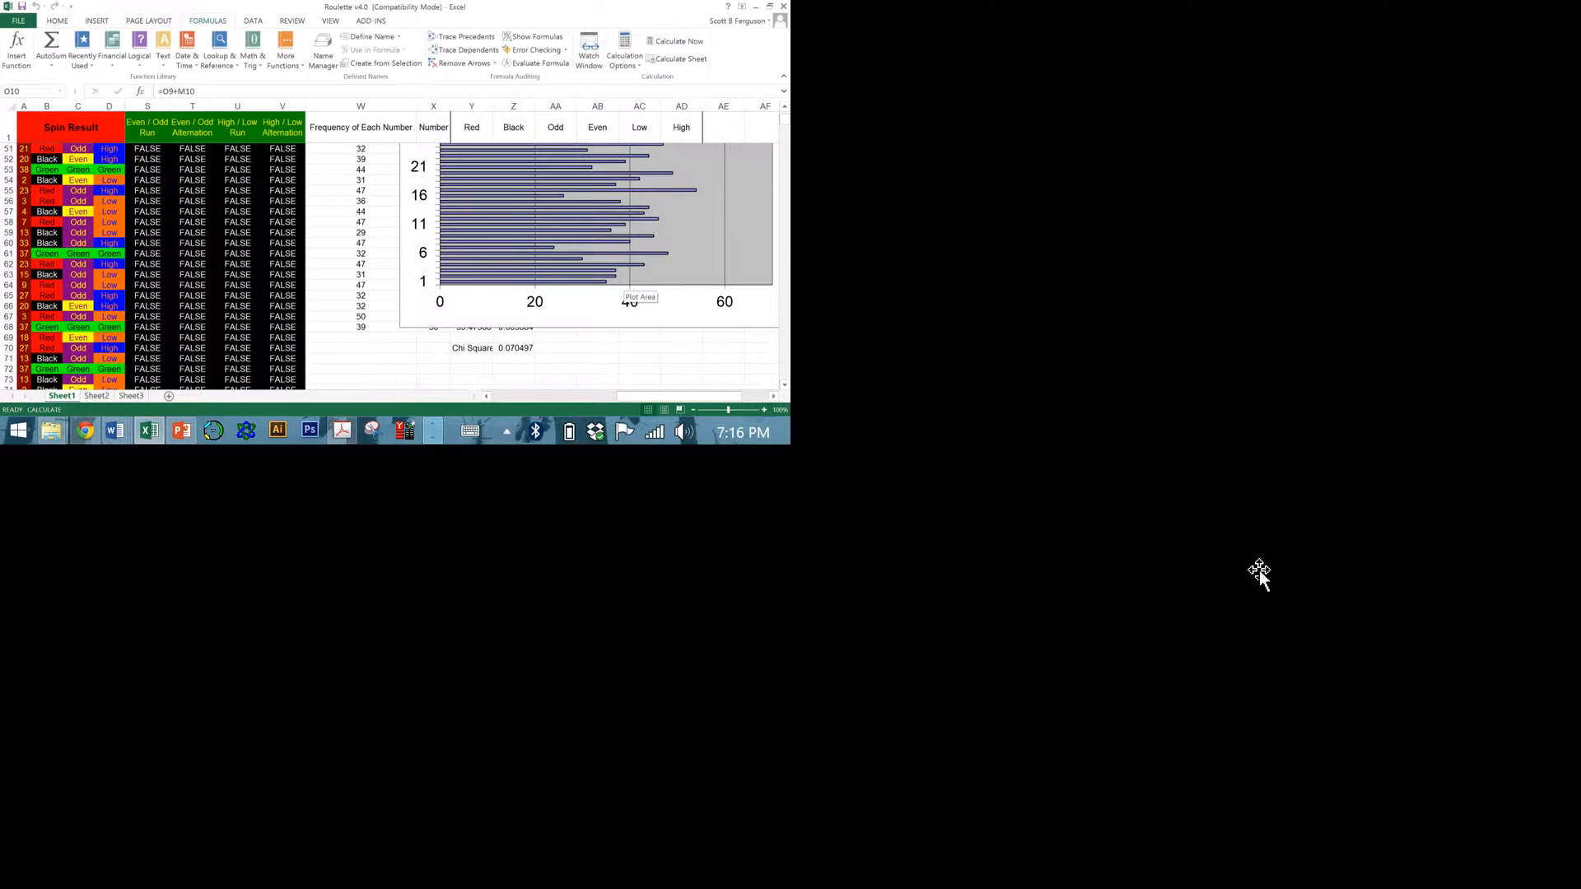
left_click_drag(1138, 626, 1296, 725)
left_click_drag(988, 642, 1356, 676)
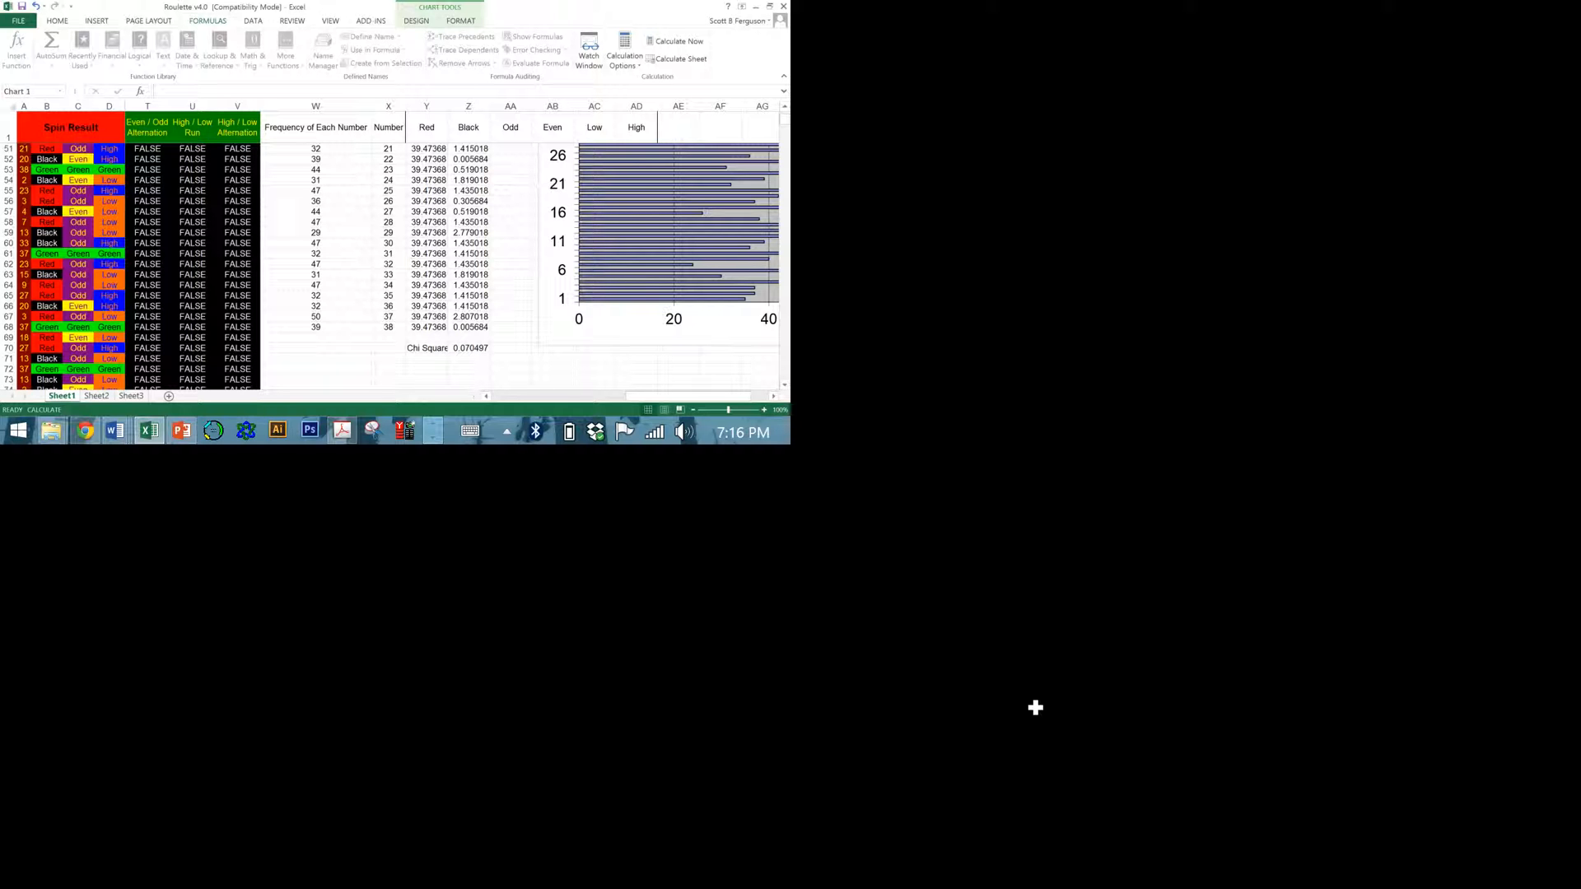
left_click(939, 704)
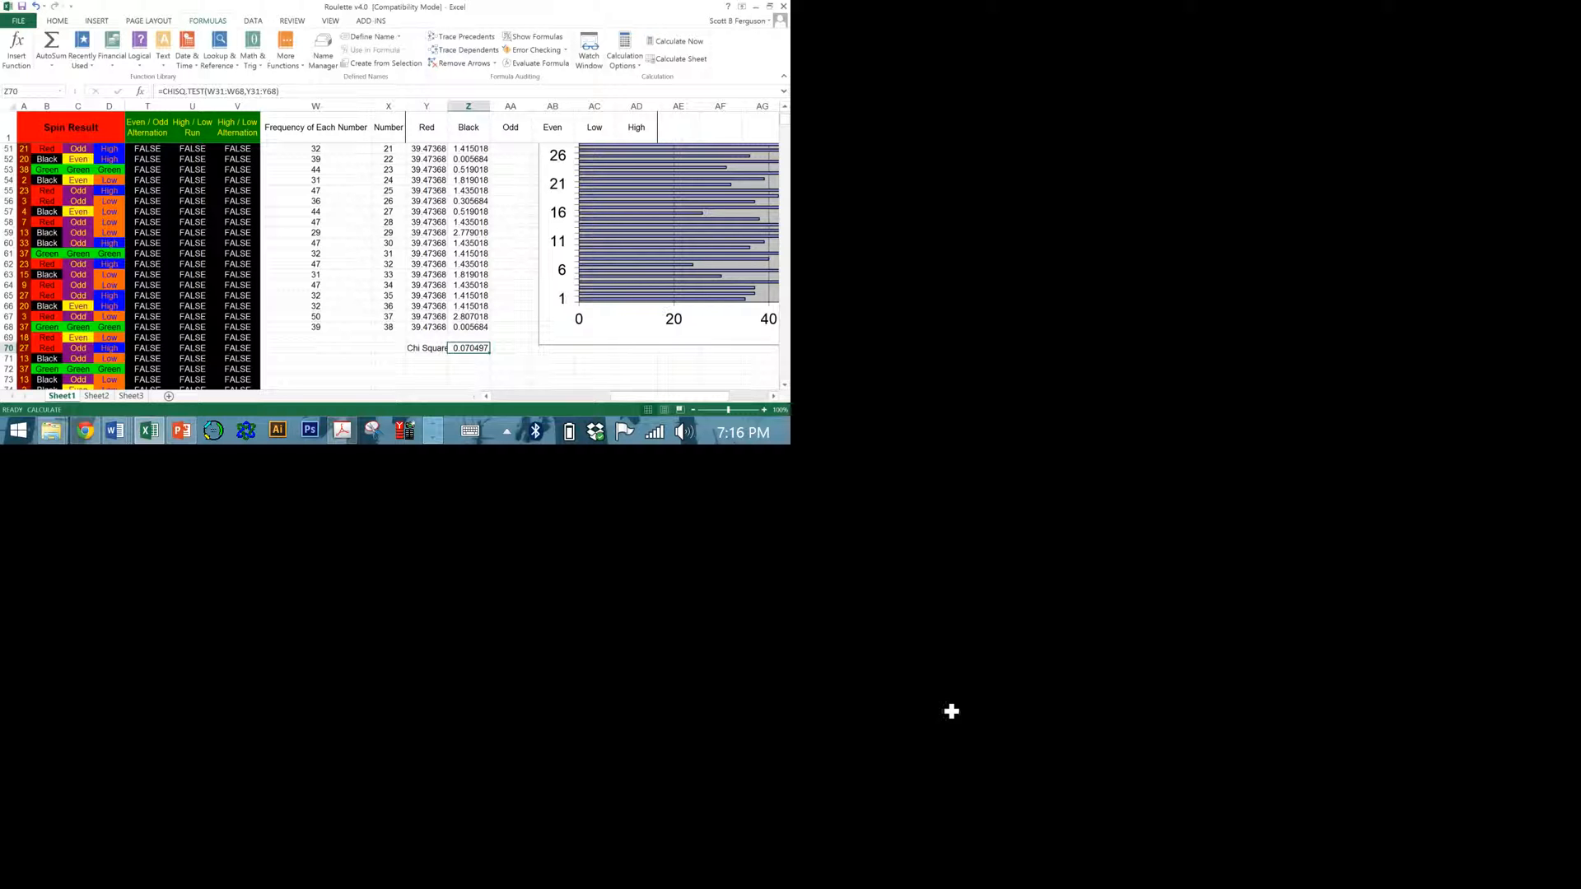
Recalculate the workbook twice to compare the Chi Square result, and return to the betting columns.
left_click(1334, 94)
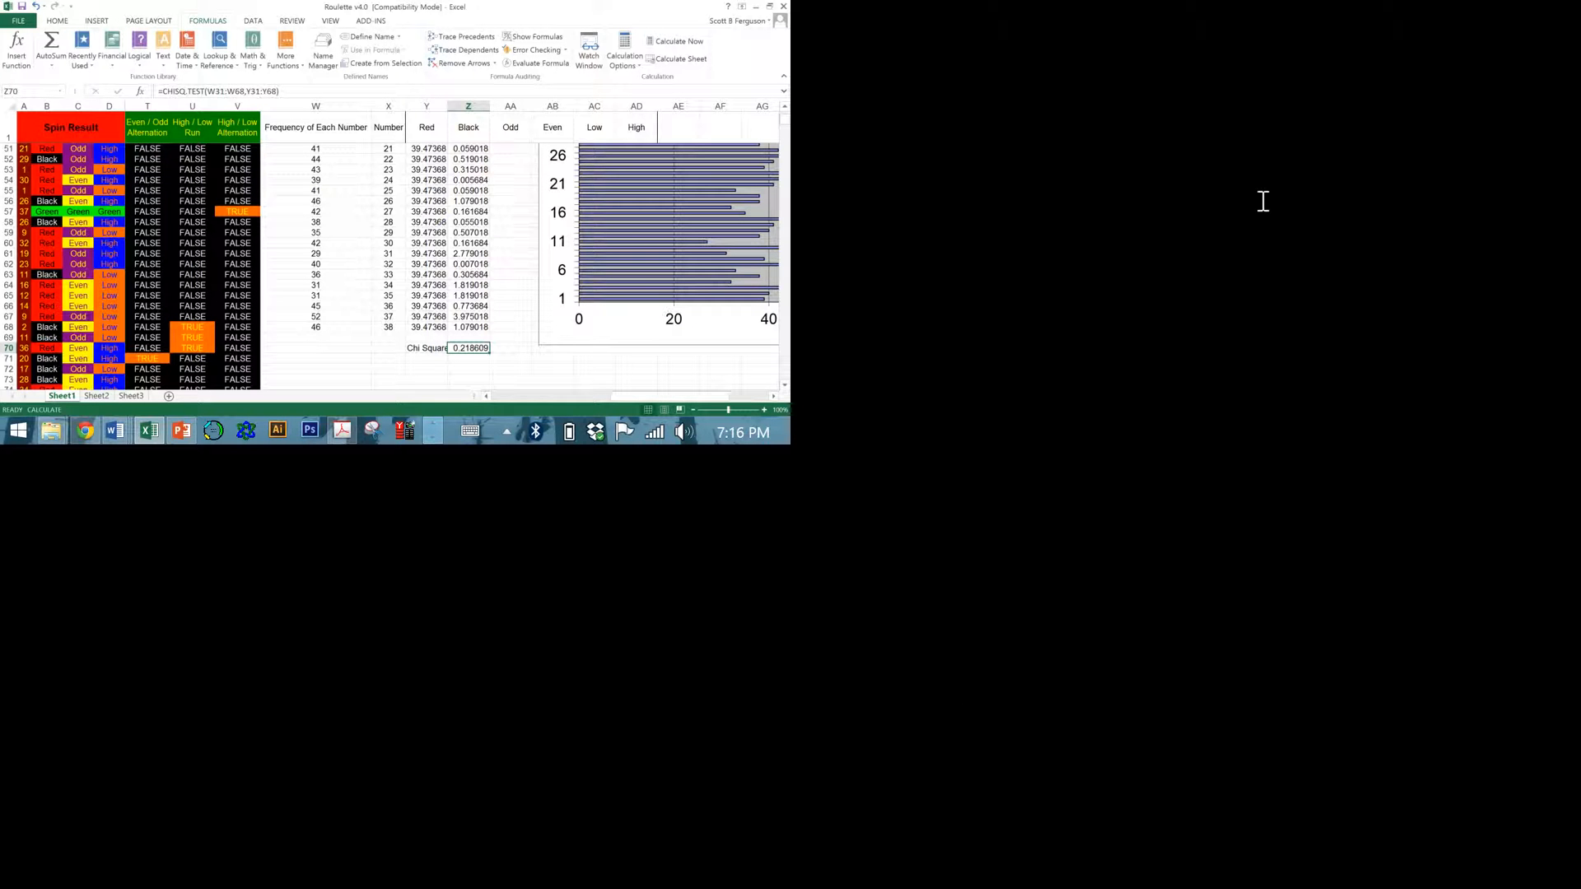
left_click(1332, 95)
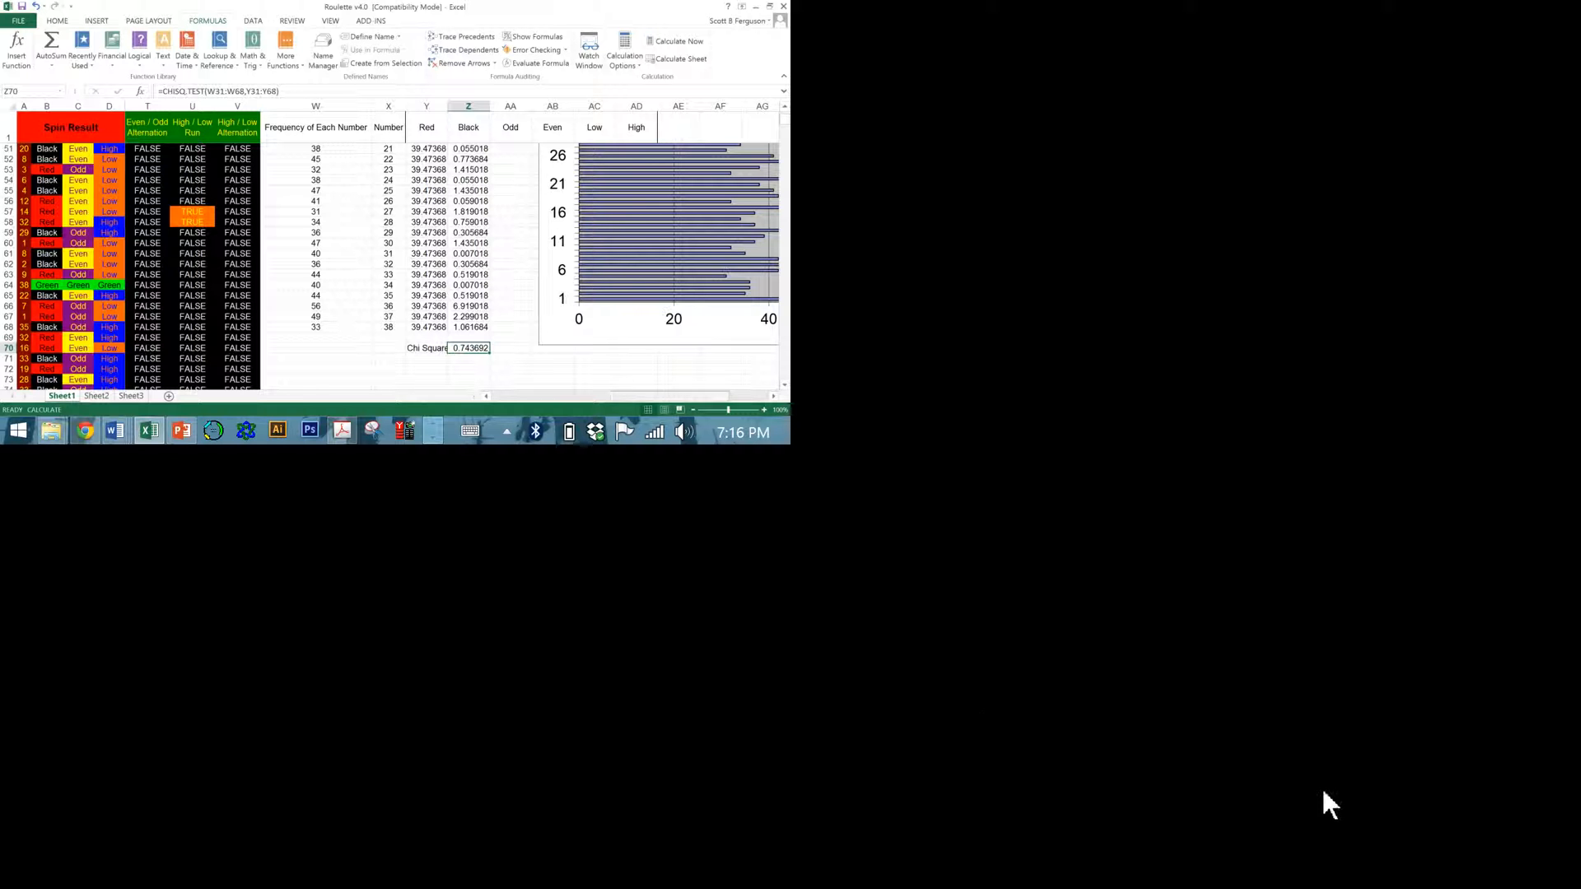
left_click_drag(660, 394, 436, 394)
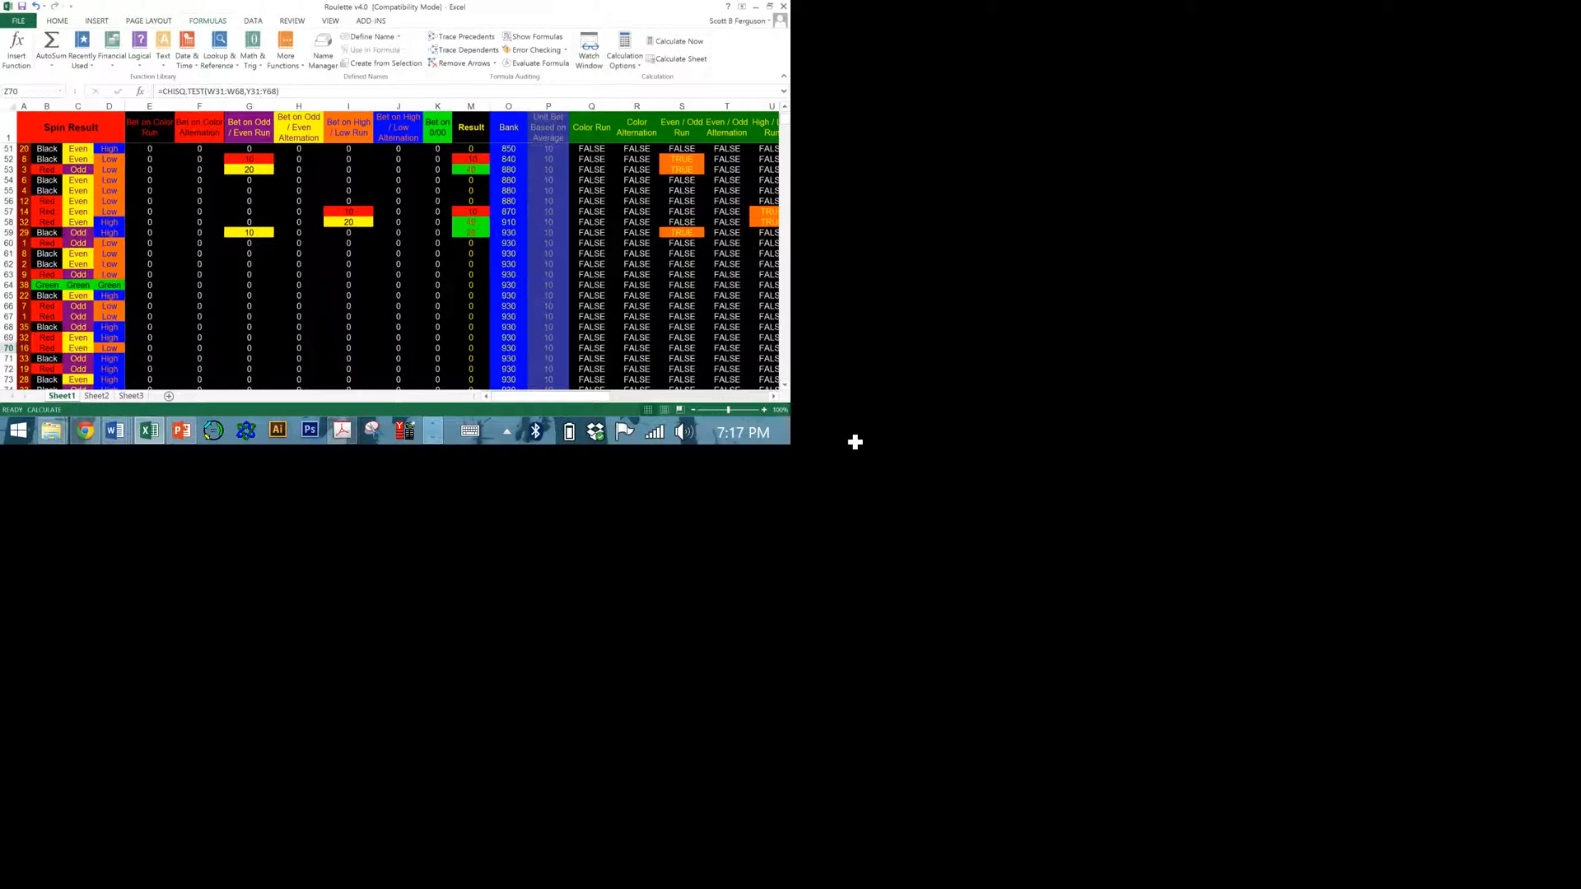
Close the Roulette workbook and open the Excel Workshop worksheet file from the Excel Workshop folder.
left_click(783, 6)
left_click(395, 228)
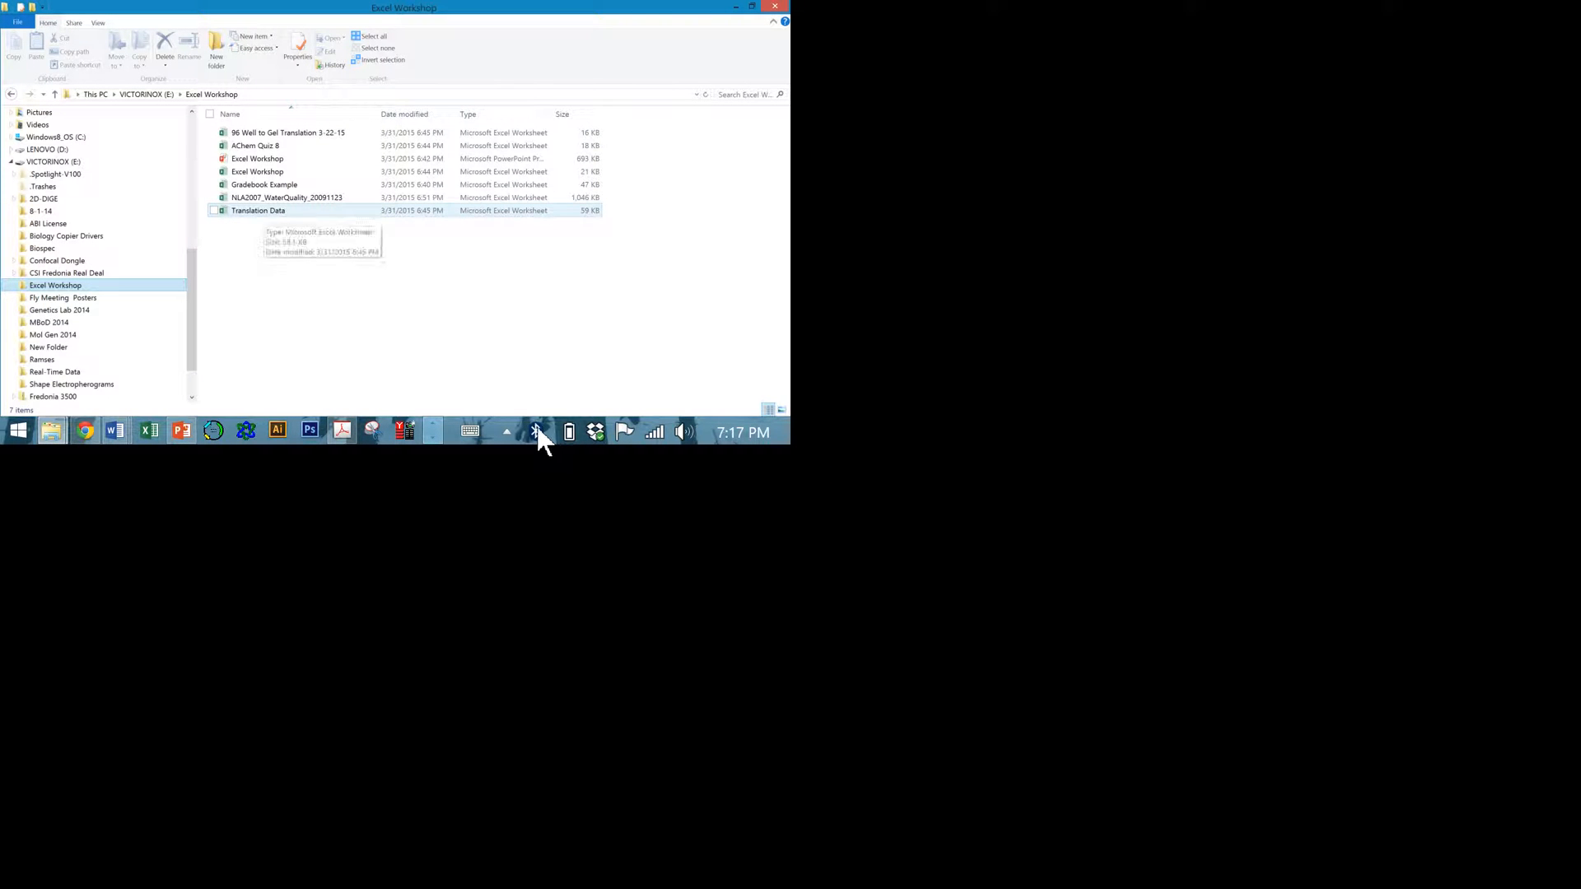
double_click(262, 171)
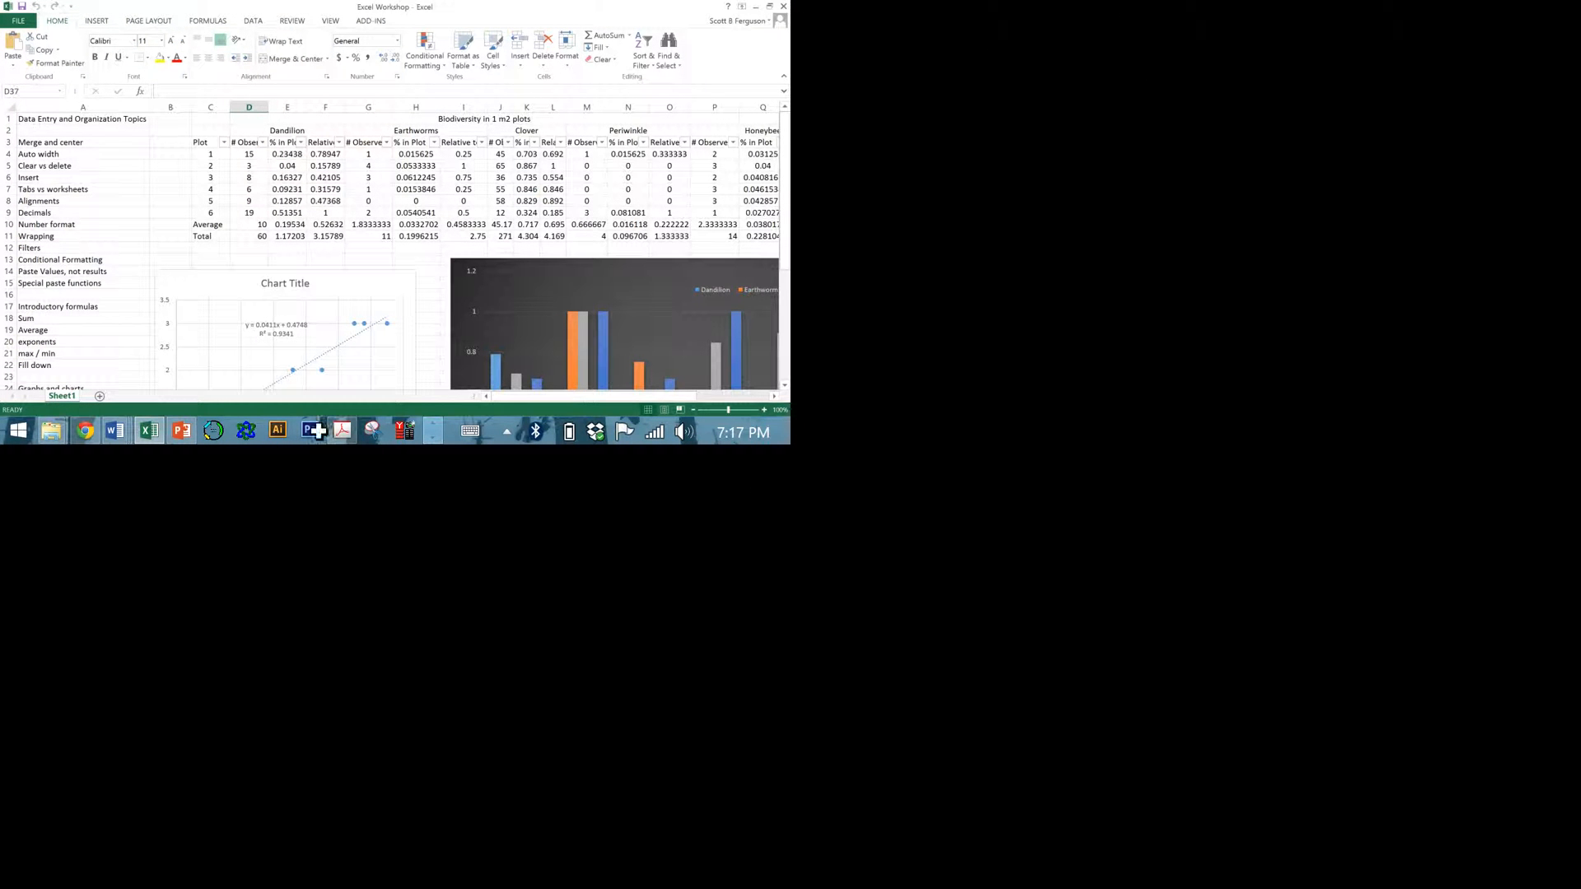
Review the list of data entry, formula and chart topics in column A.
left_click(60, 130)
scroll(123, 308, "down", 1)
scroll(124, 308, "down", 2)
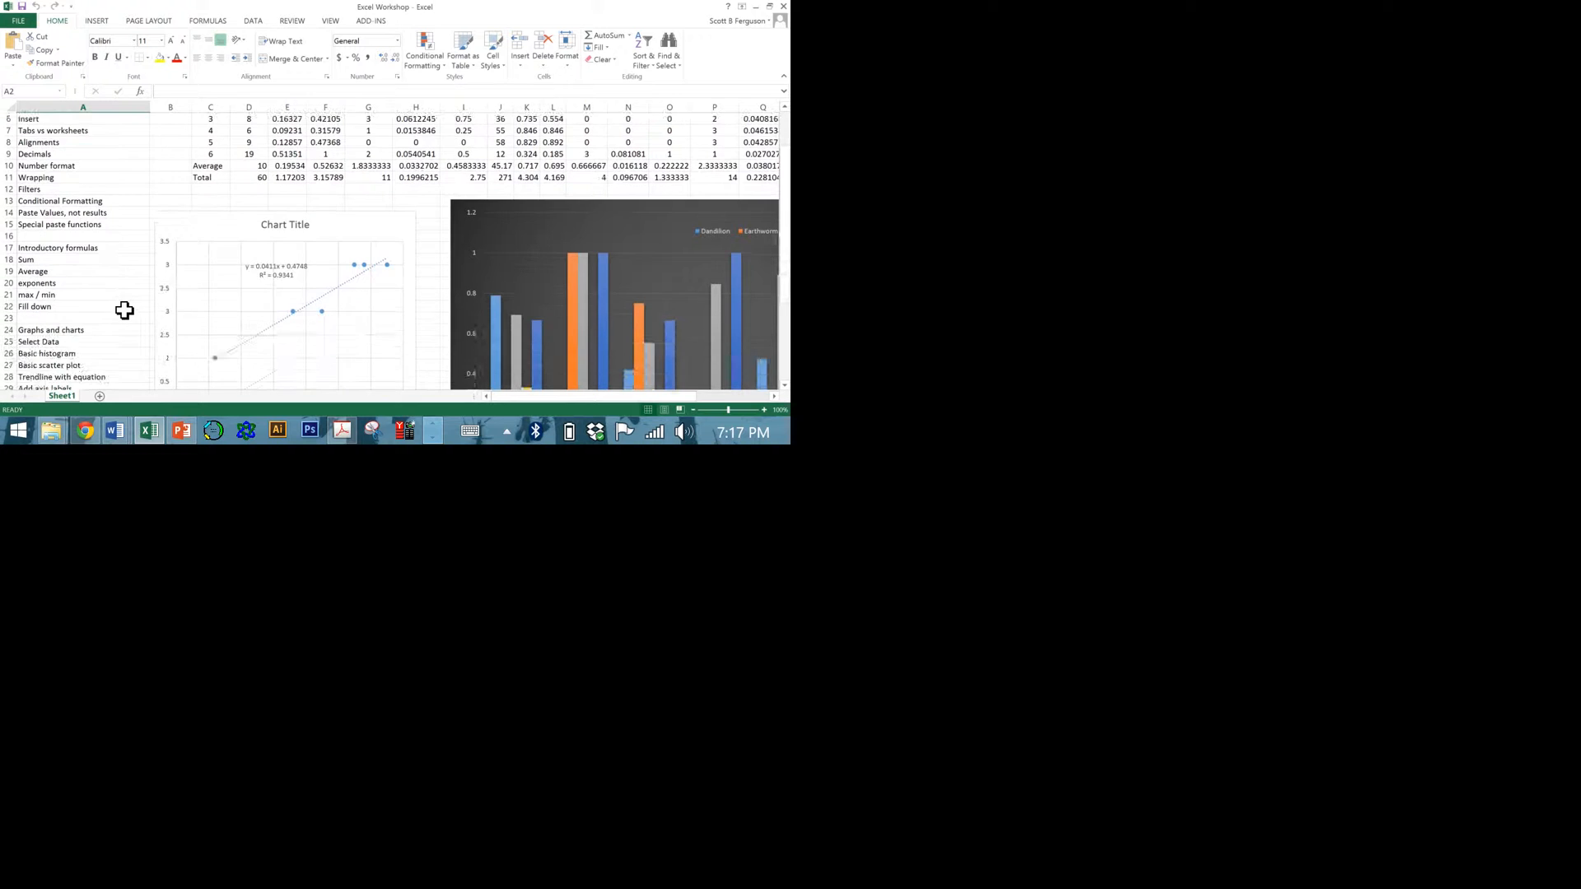
scroll(124, 310, "up", 2)
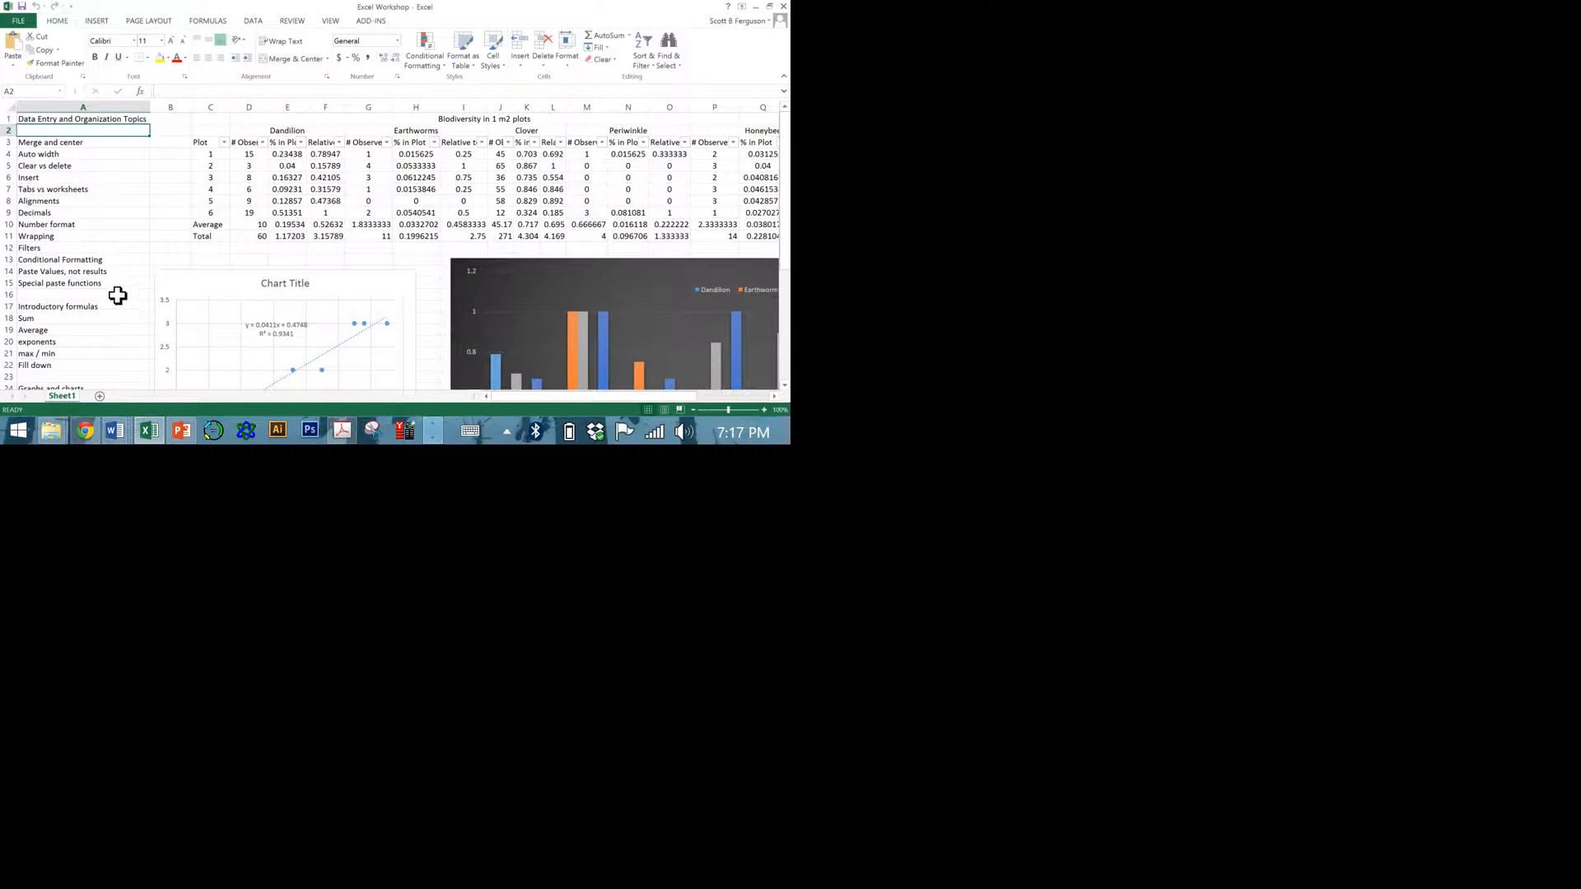
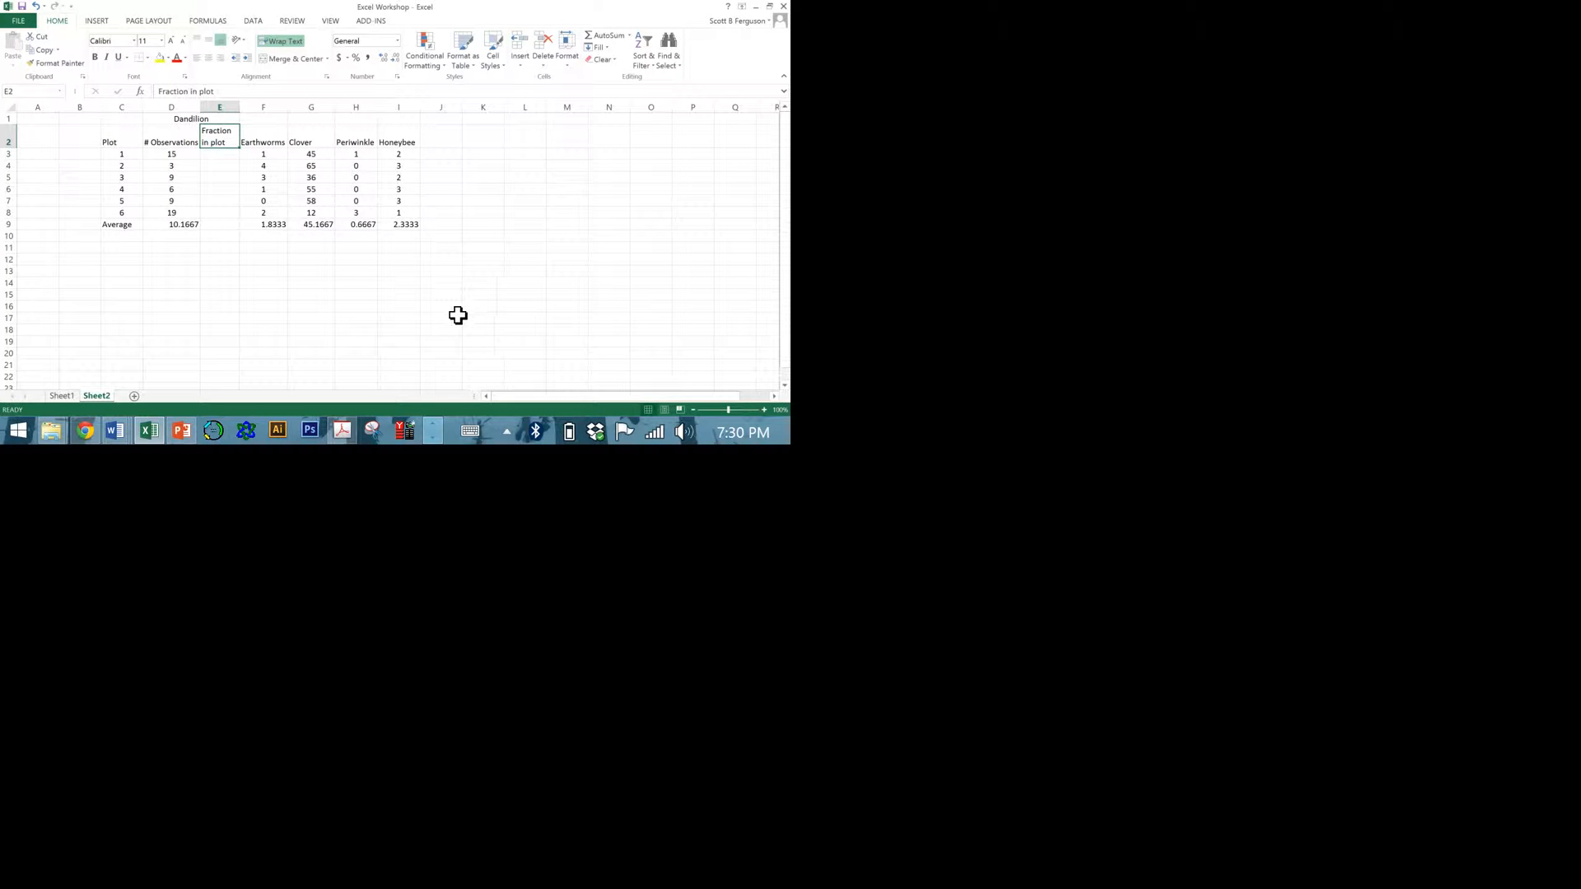
Add the column heading "Total organisms" in cell J2, beside the Honeybee column.
key("Return")
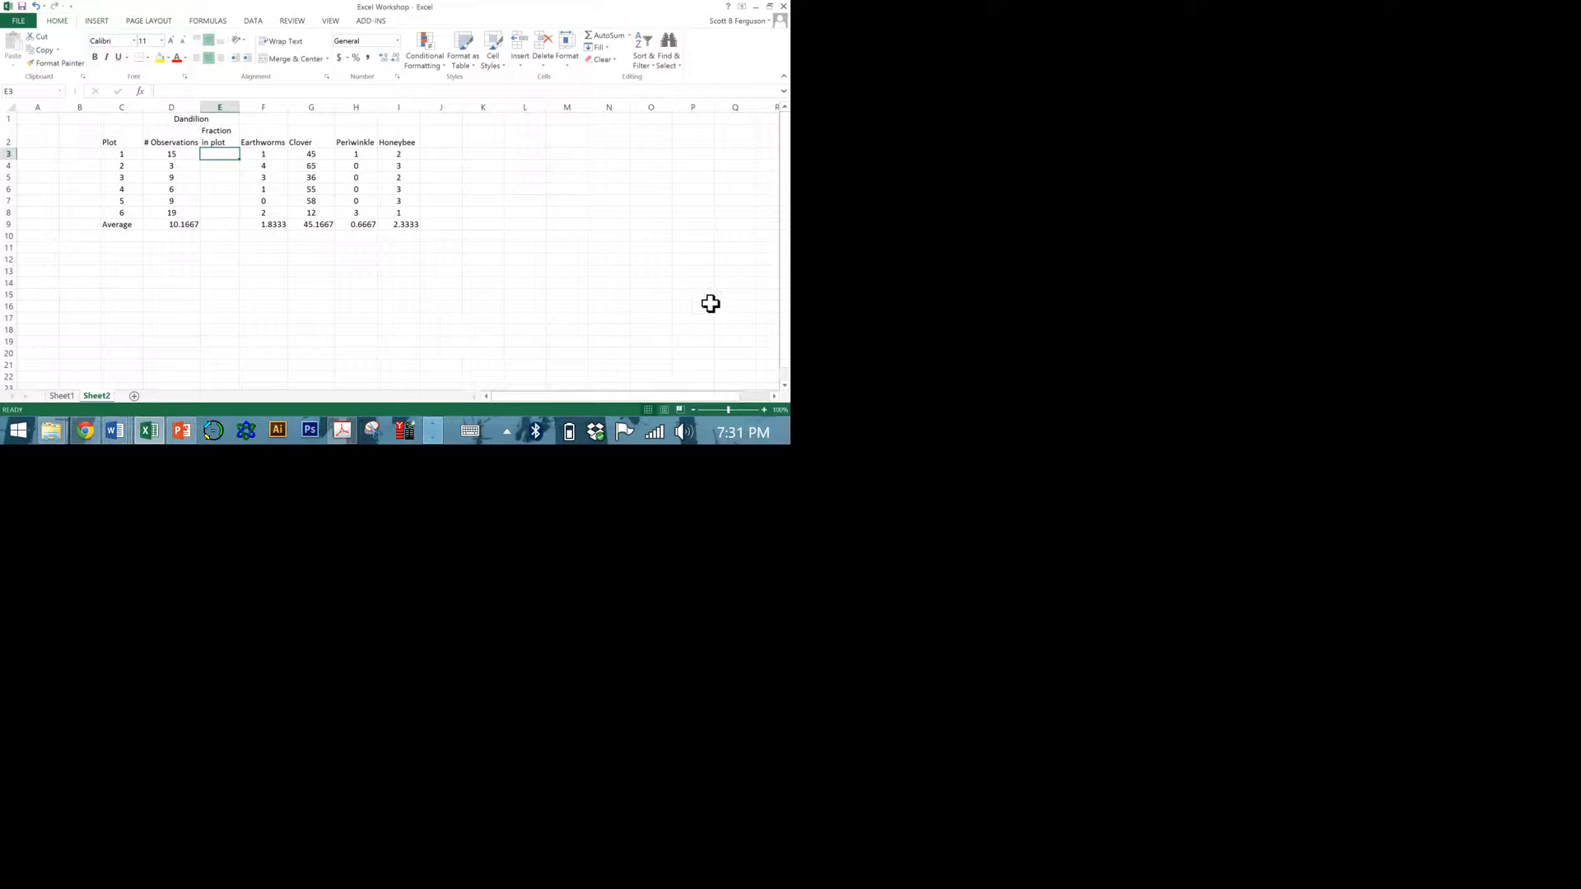
left_click(448, 141)
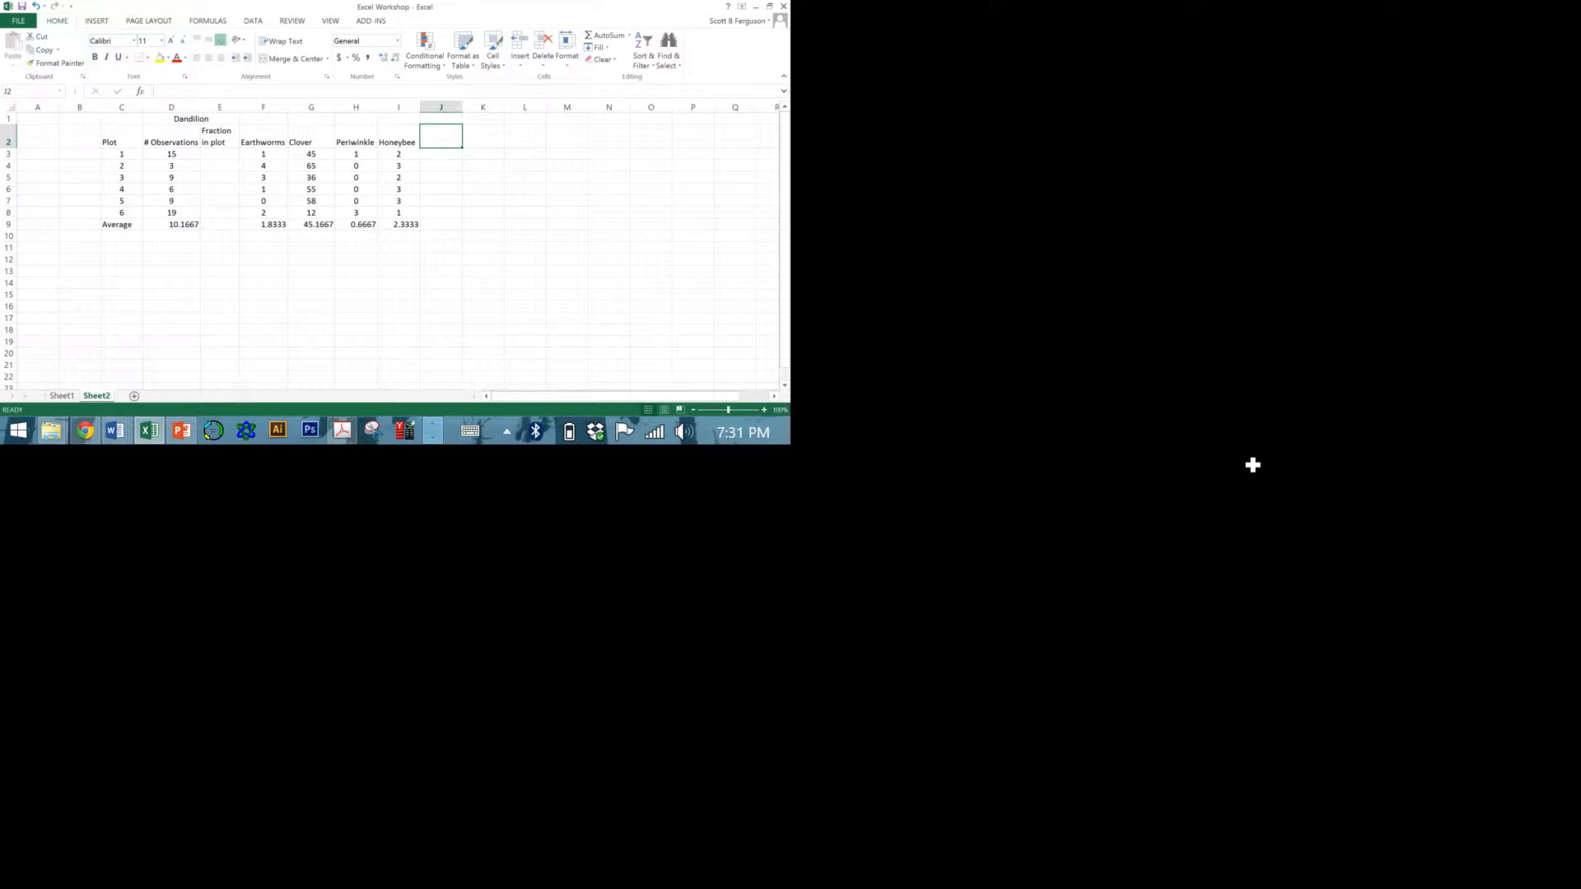
type("Total or")
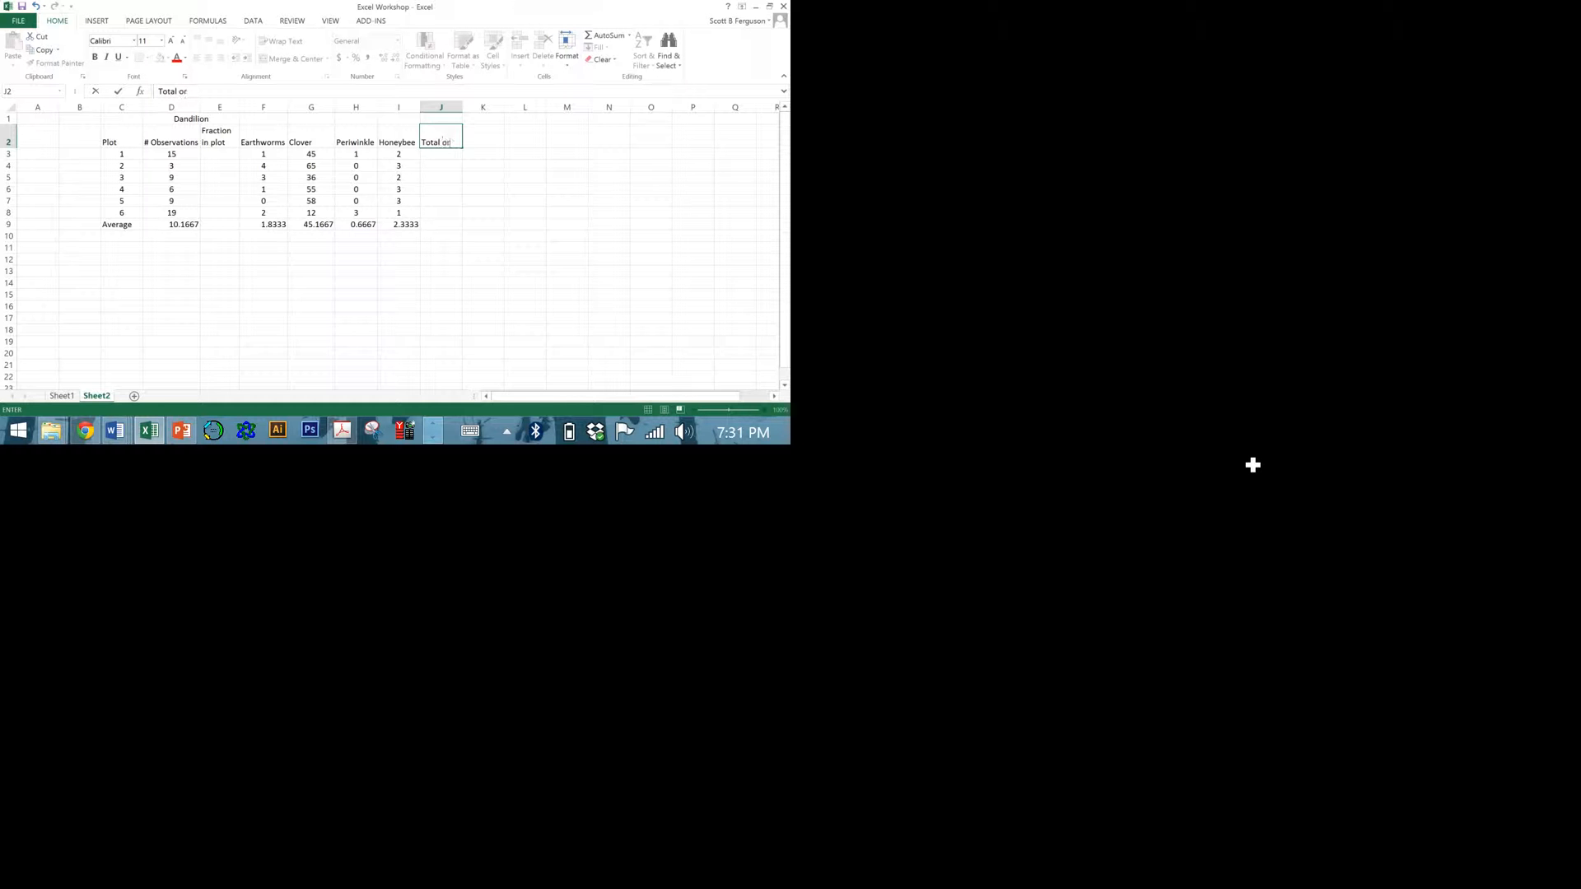
type("ganisms")
key("Return")
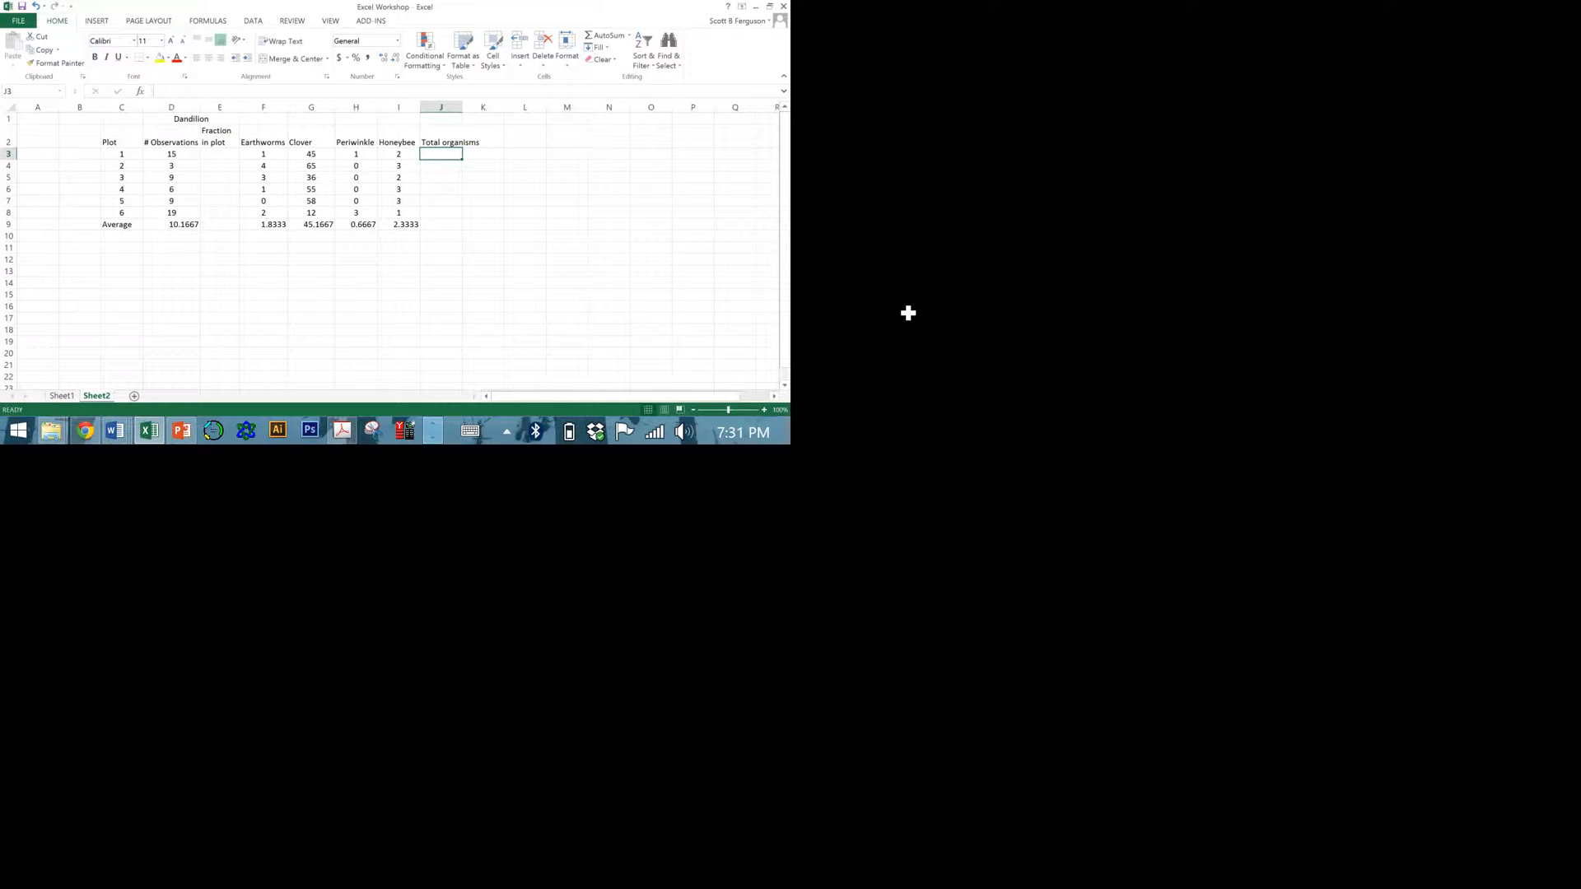
Start a formula in cell J3 with an empty SUM function, =SUM(), and place the cursor between its parentheses.
type("=")
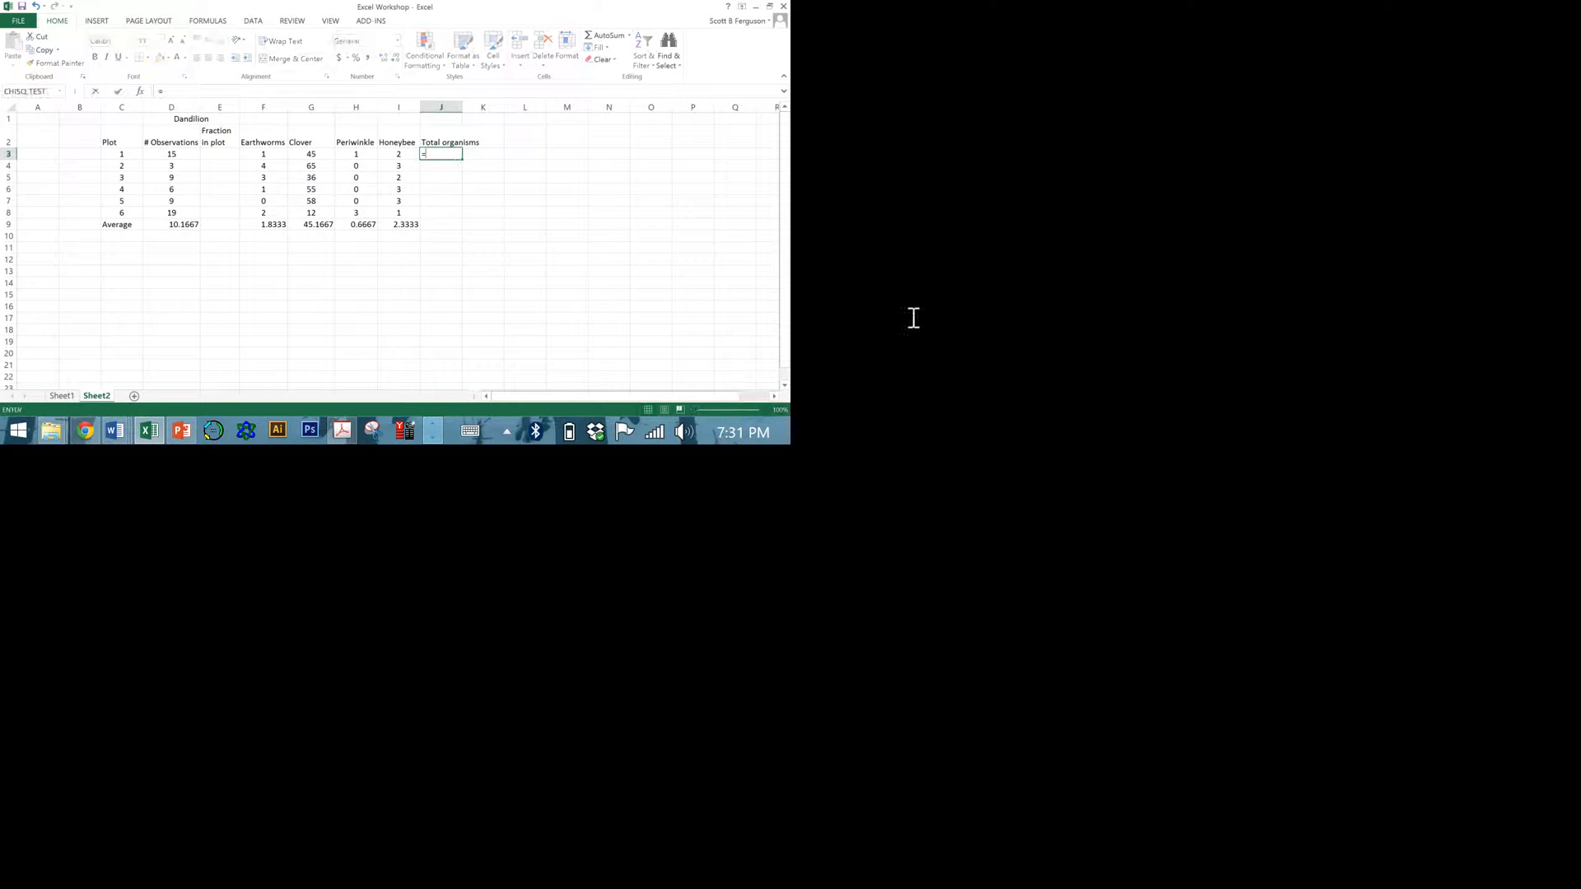
type("SUM")
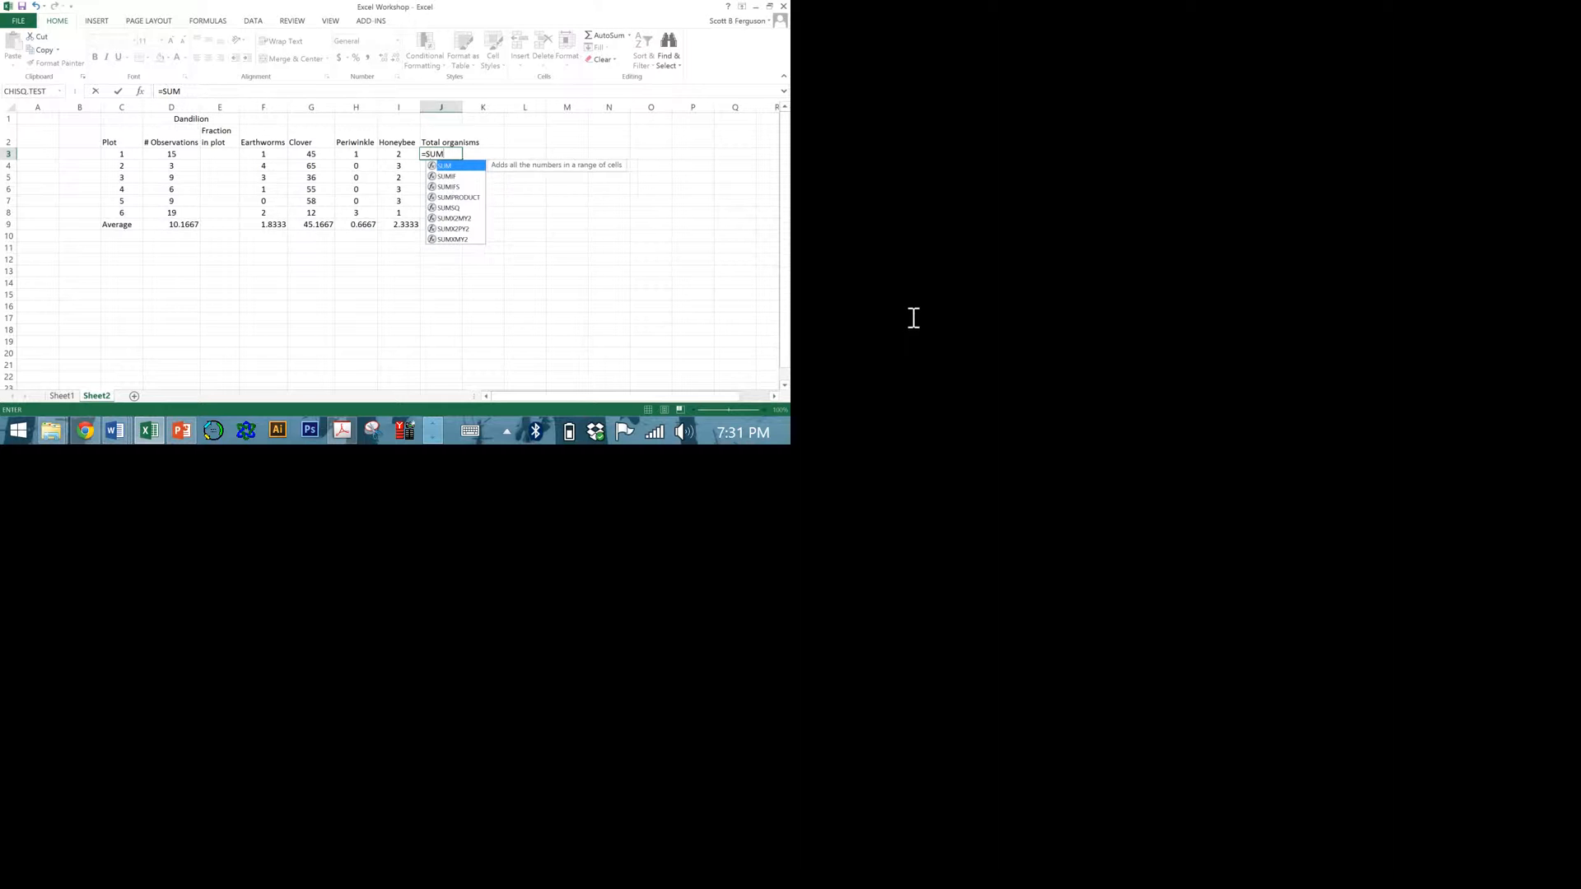
type("()")
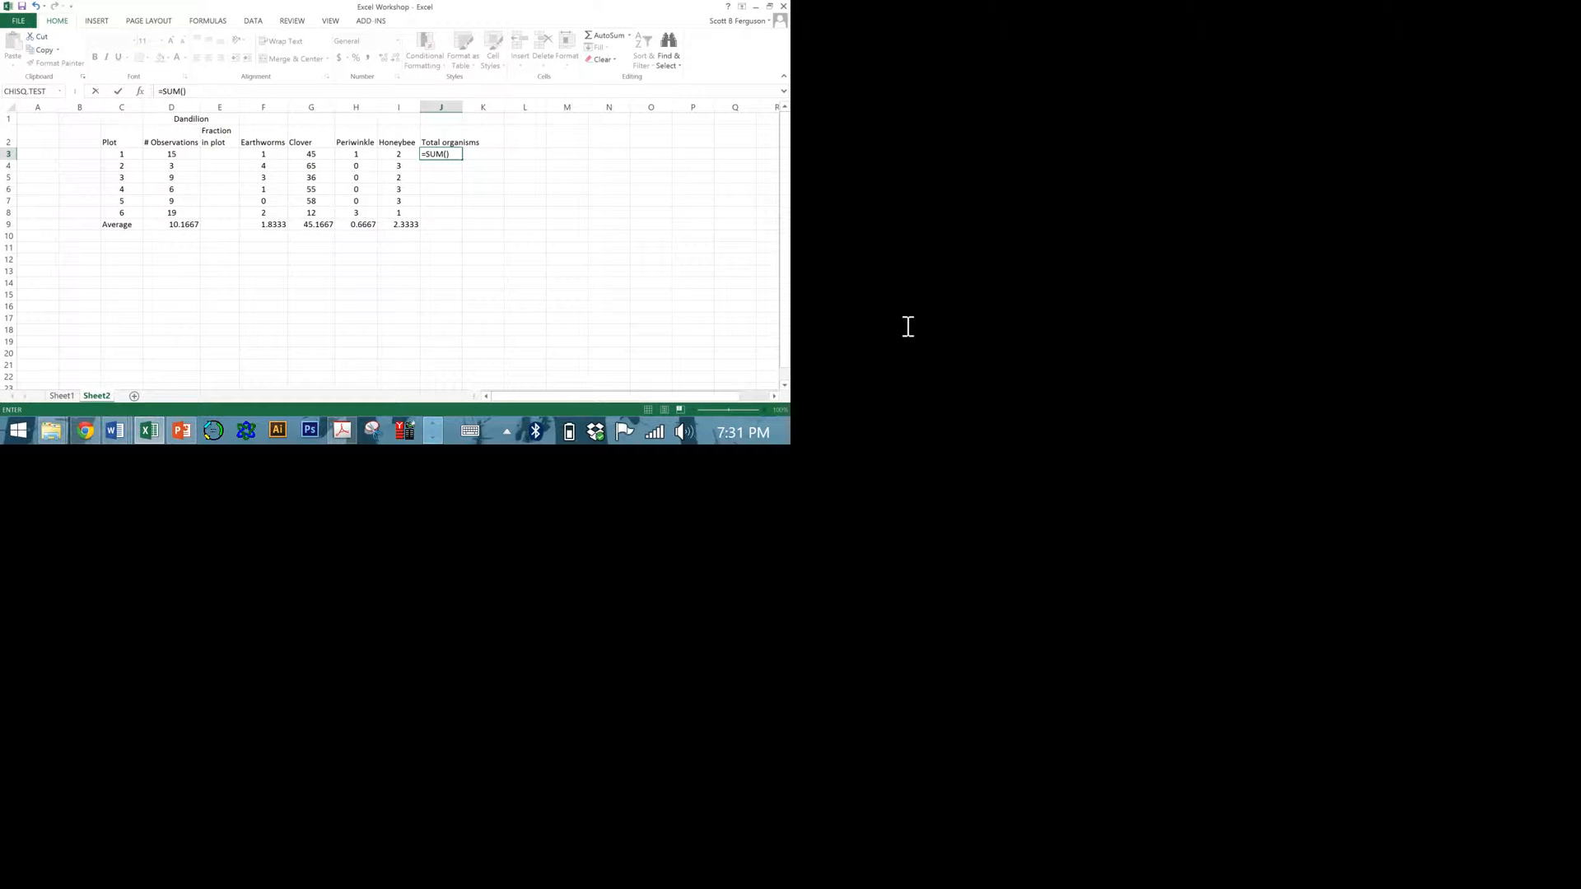
left_click(907, 325)
Look through the additional function categories in the function library, from Statistical and Engineering to Compatibility and Web.
scroll(424, 62, "down", 3)
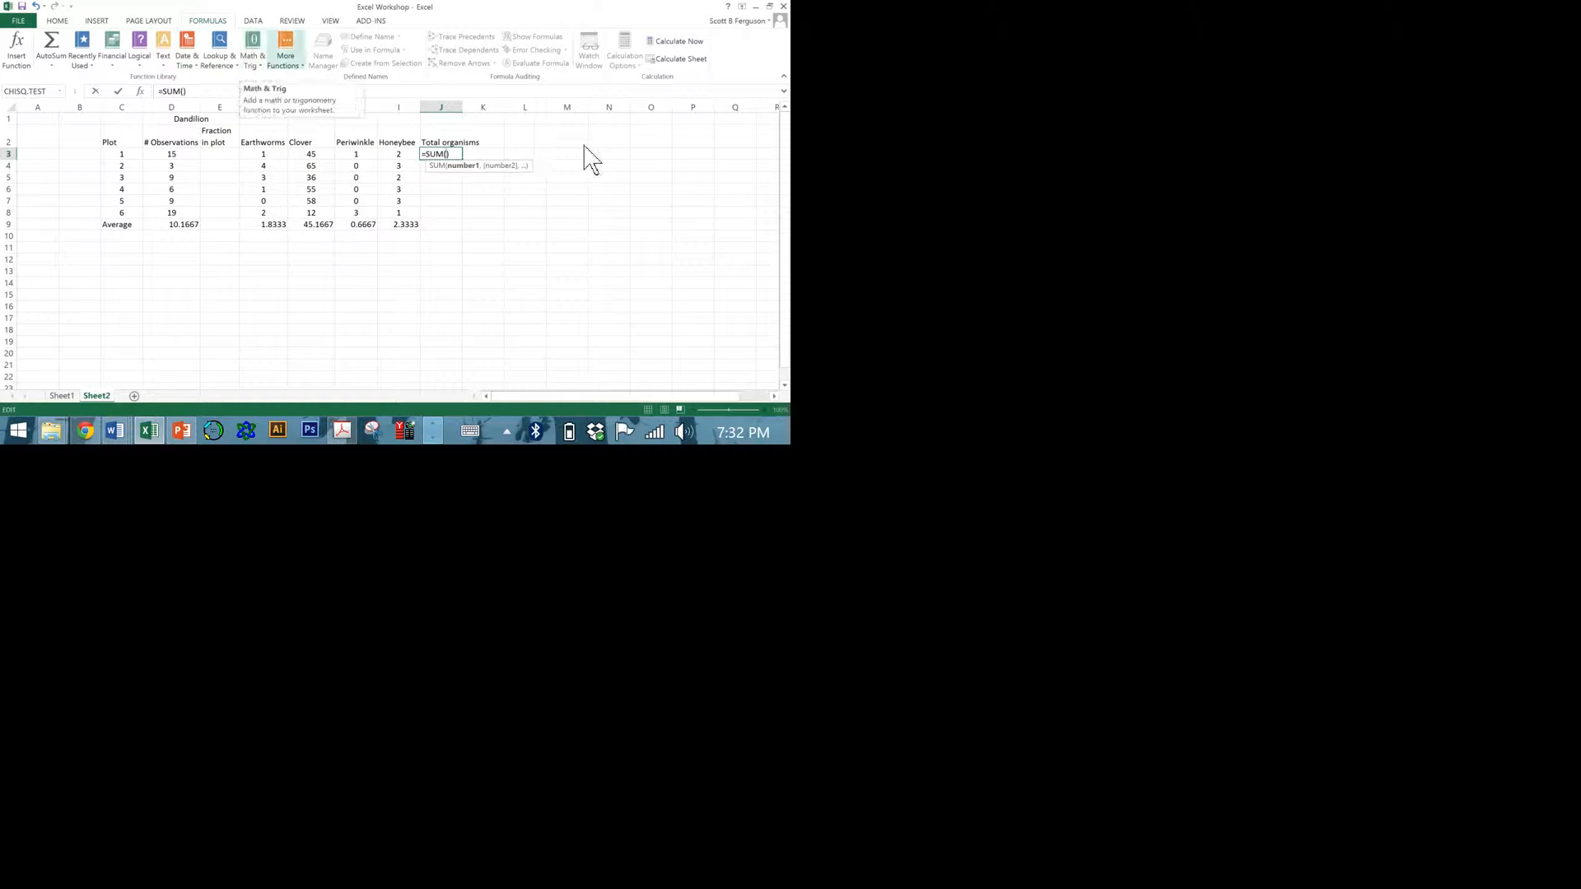
left_click(291, 66)
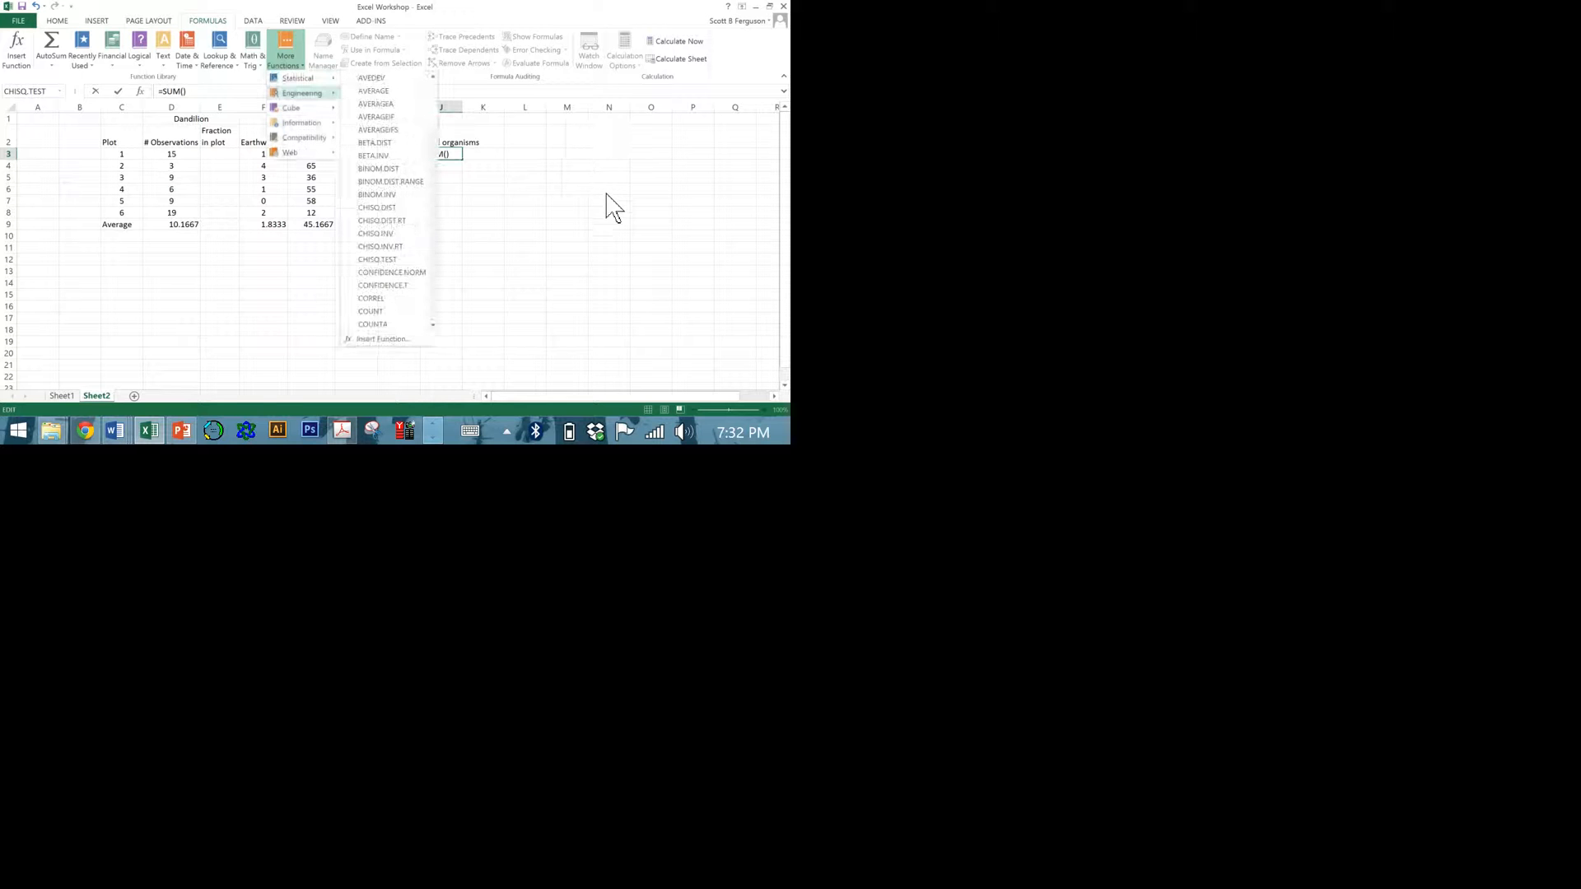
mouse_move(302, 95)
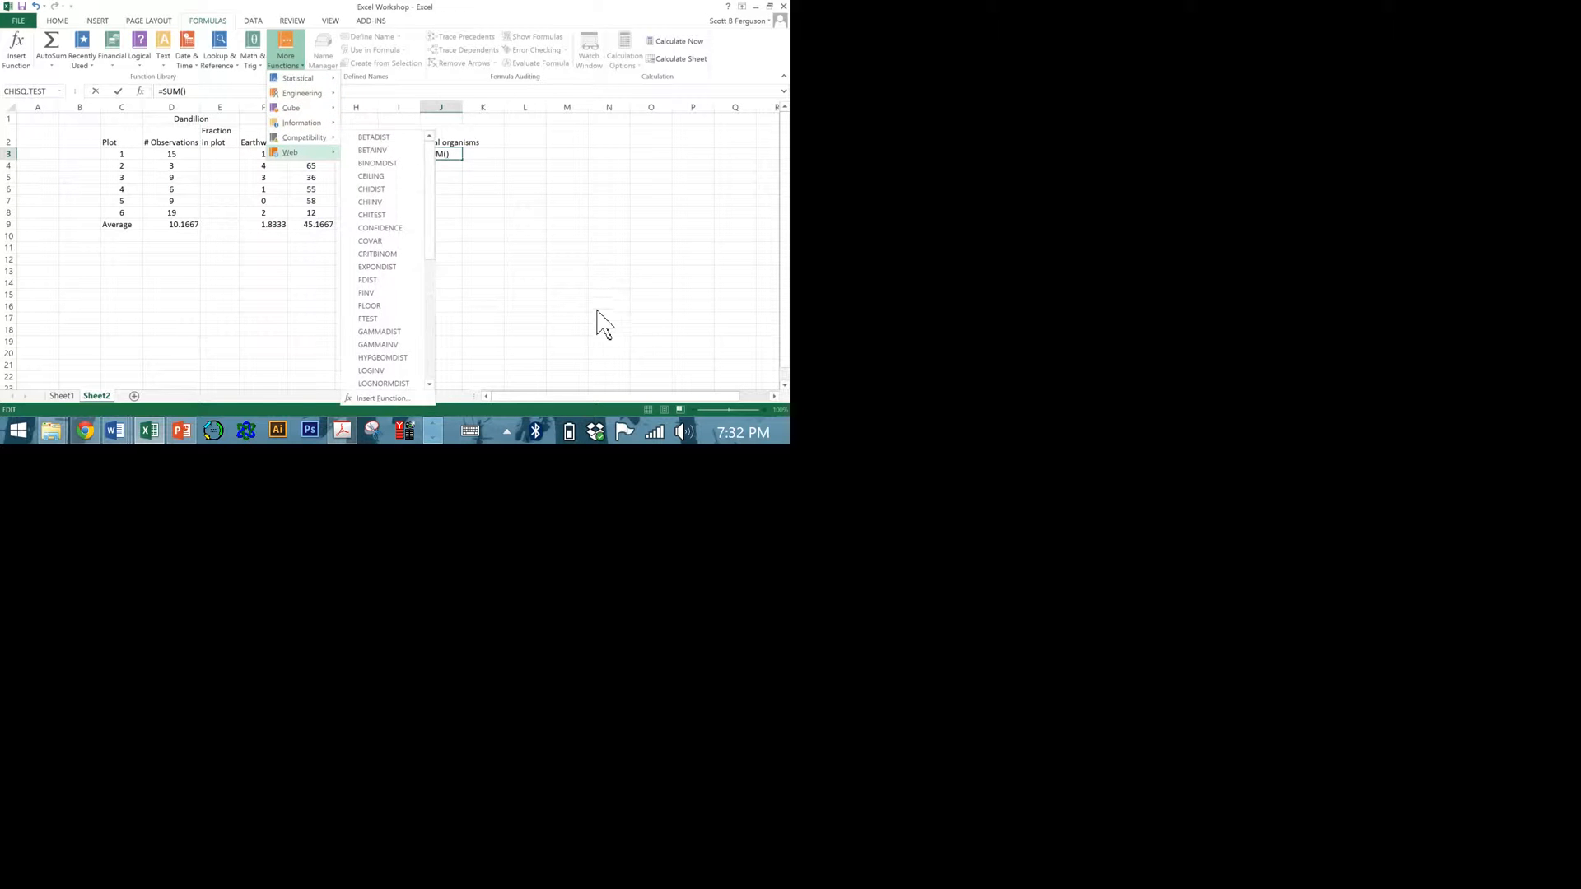
mouse_move(296, 153)
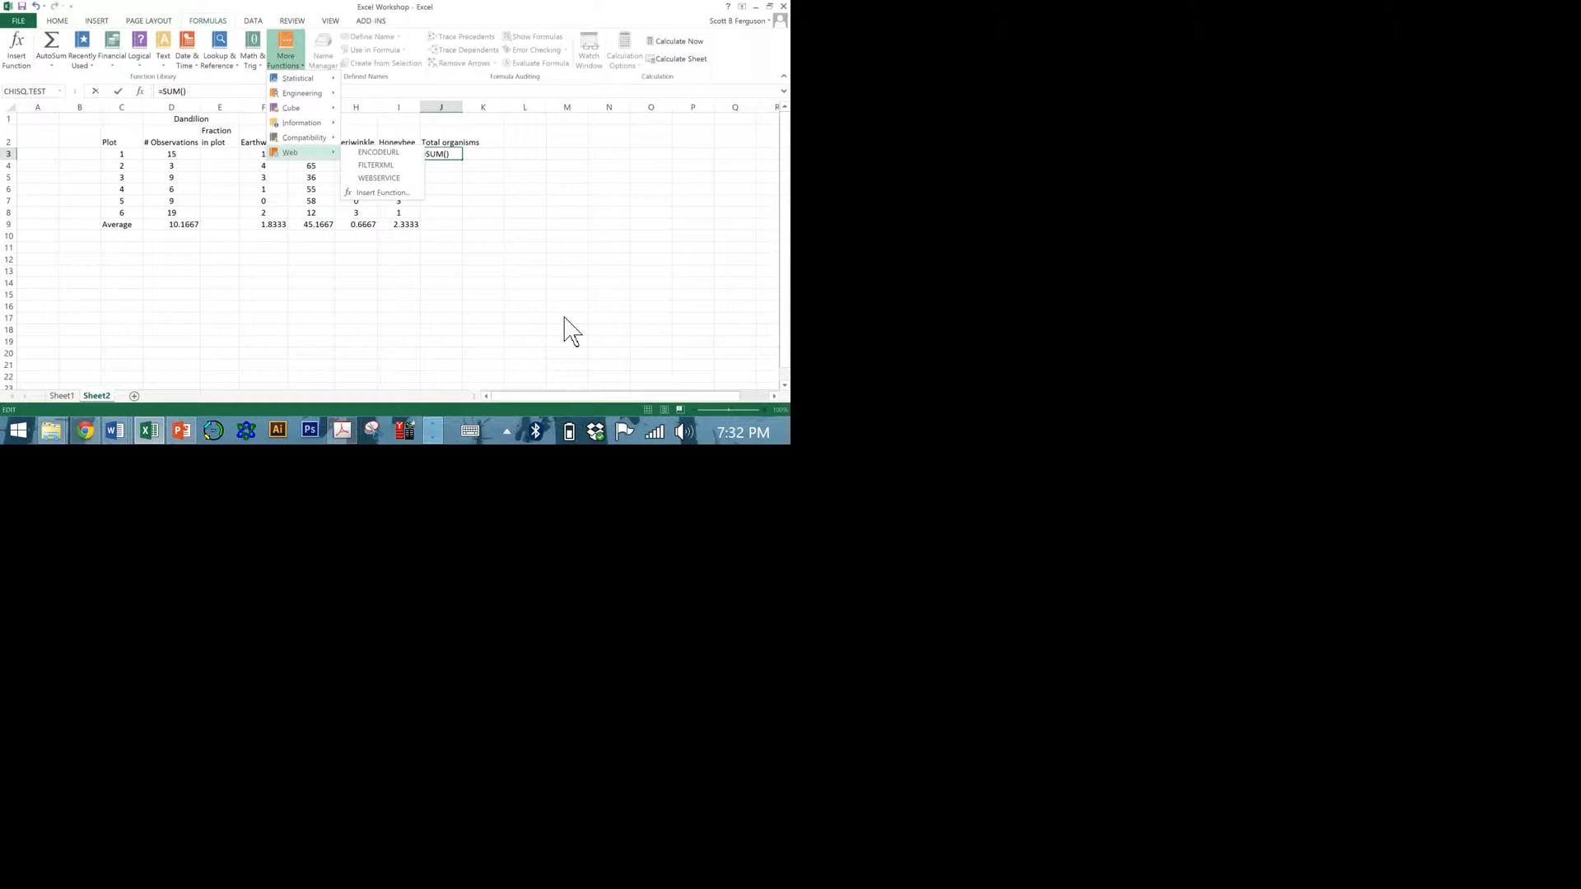
left_click(788, 461)
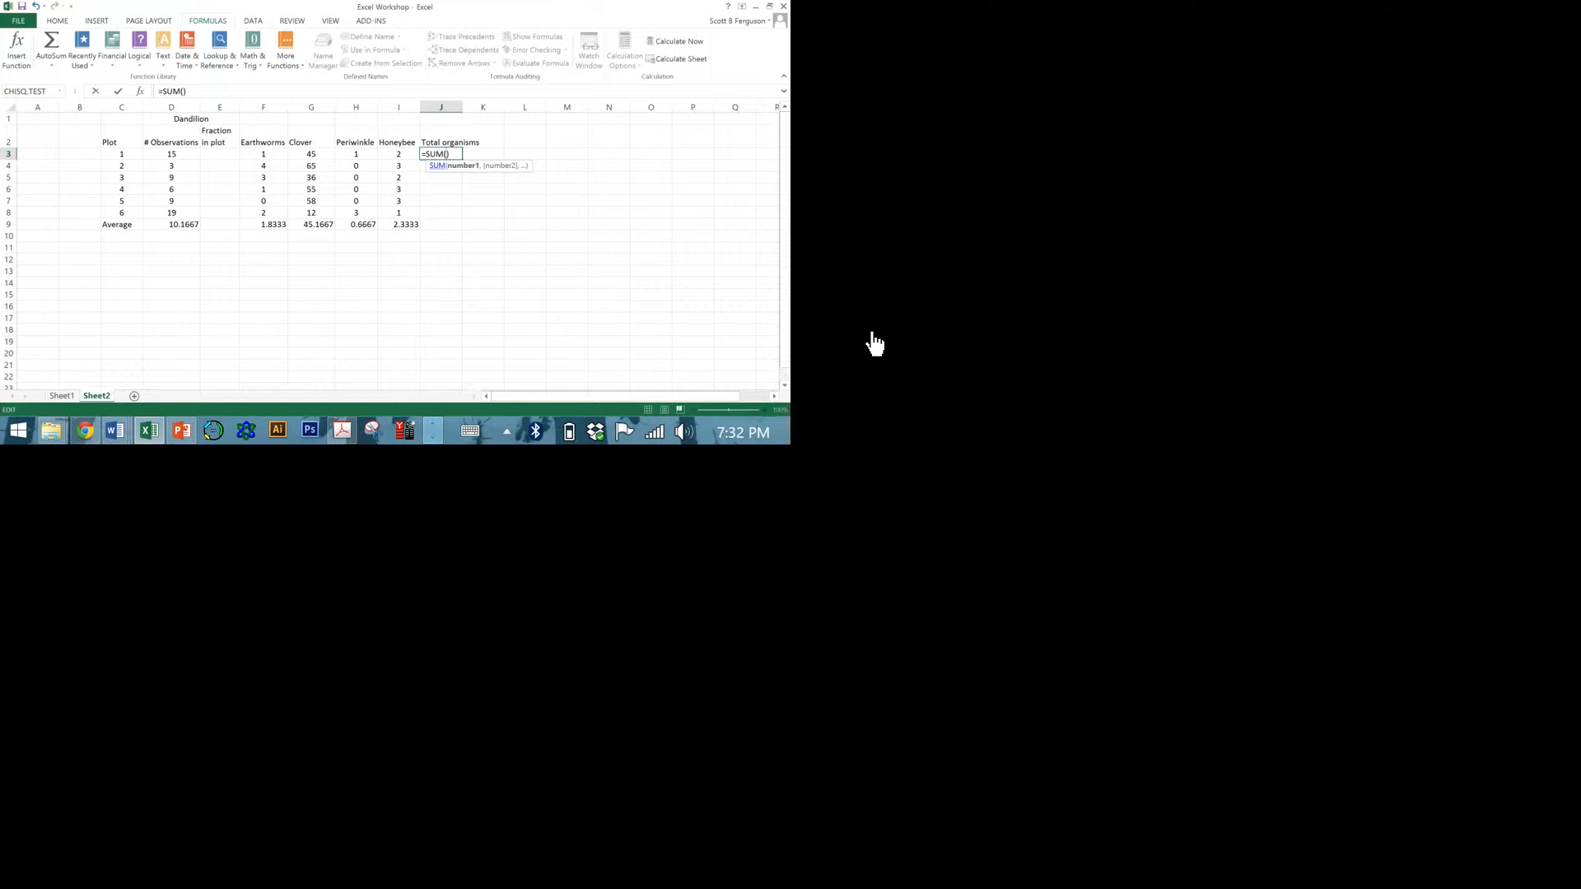
Read the help article on the SUM function through its arguments and examples, and return to the unfinished formula in J3.
key("F1")
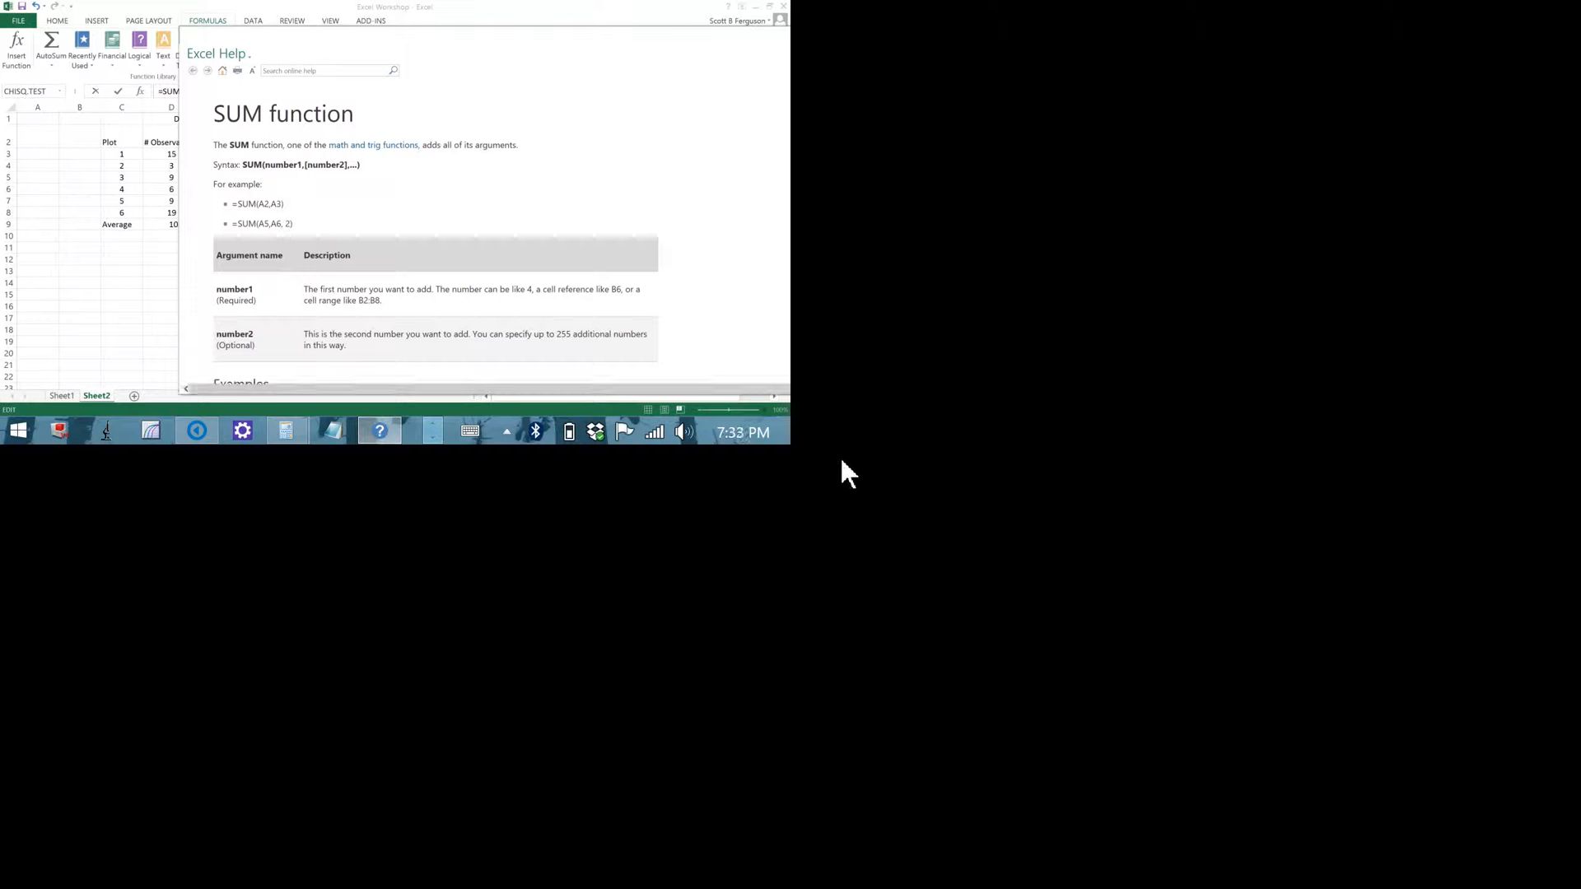
scroll(436, 247, "down", 3)
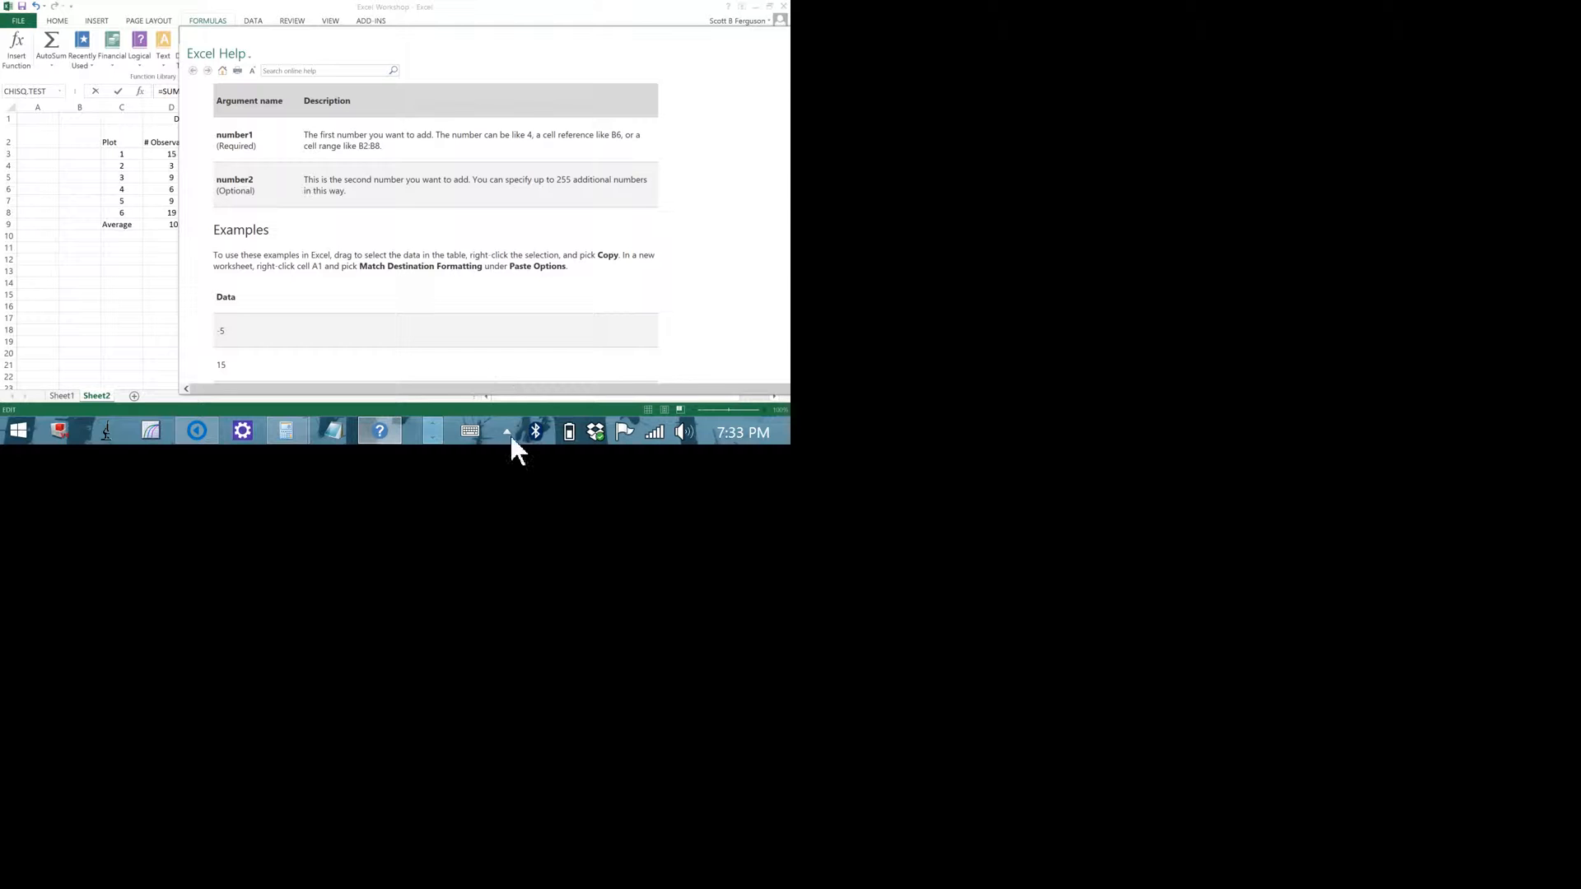
scroll(588, 591, "down", 6)
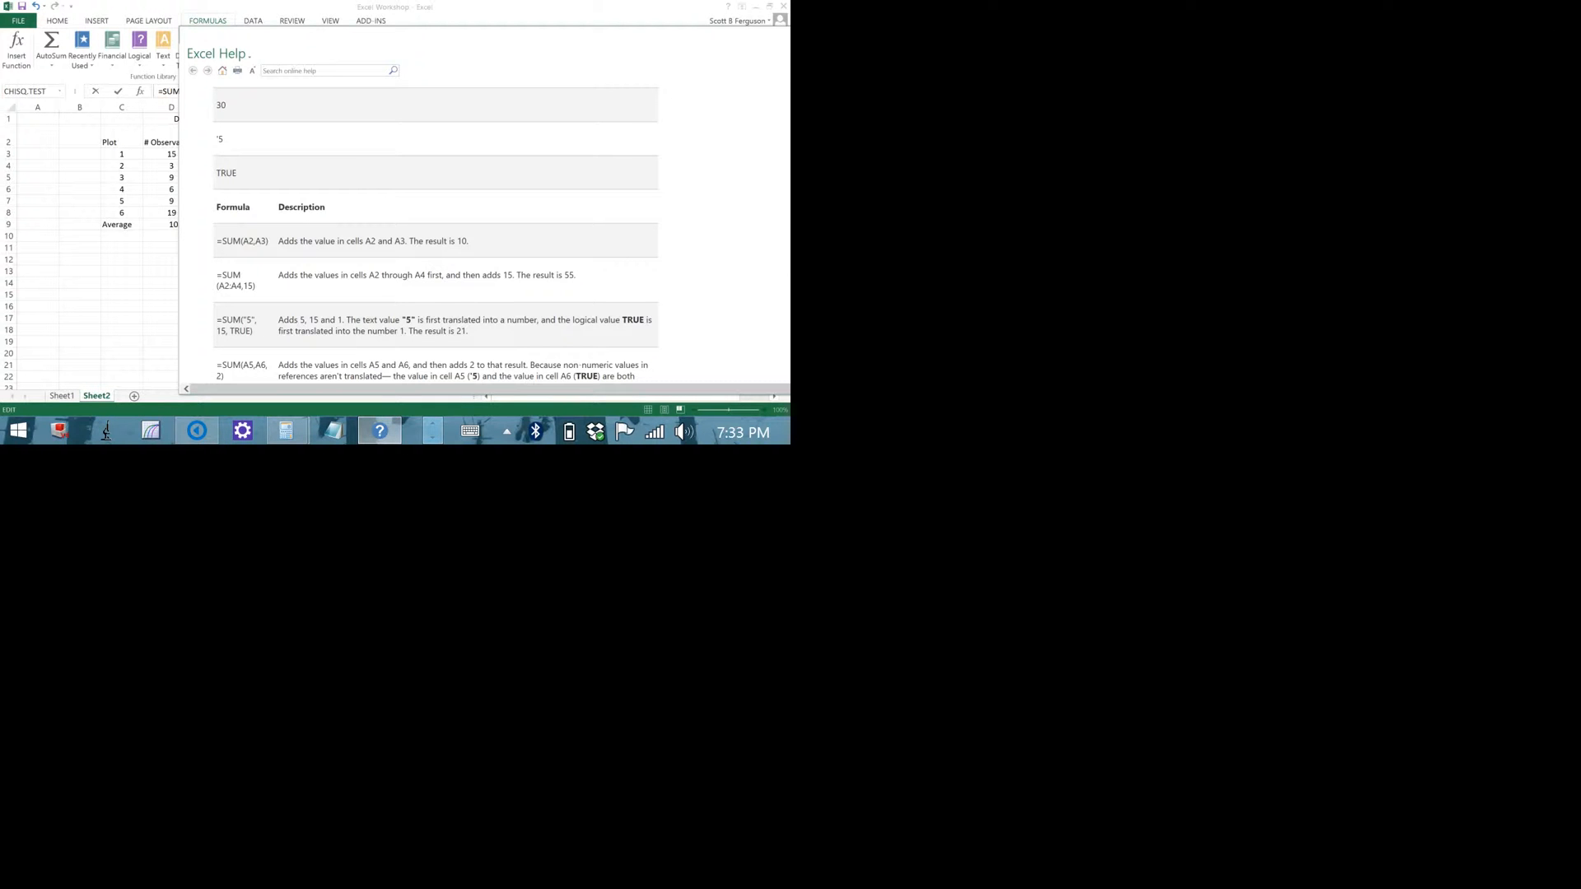
left_click(1570, 15)
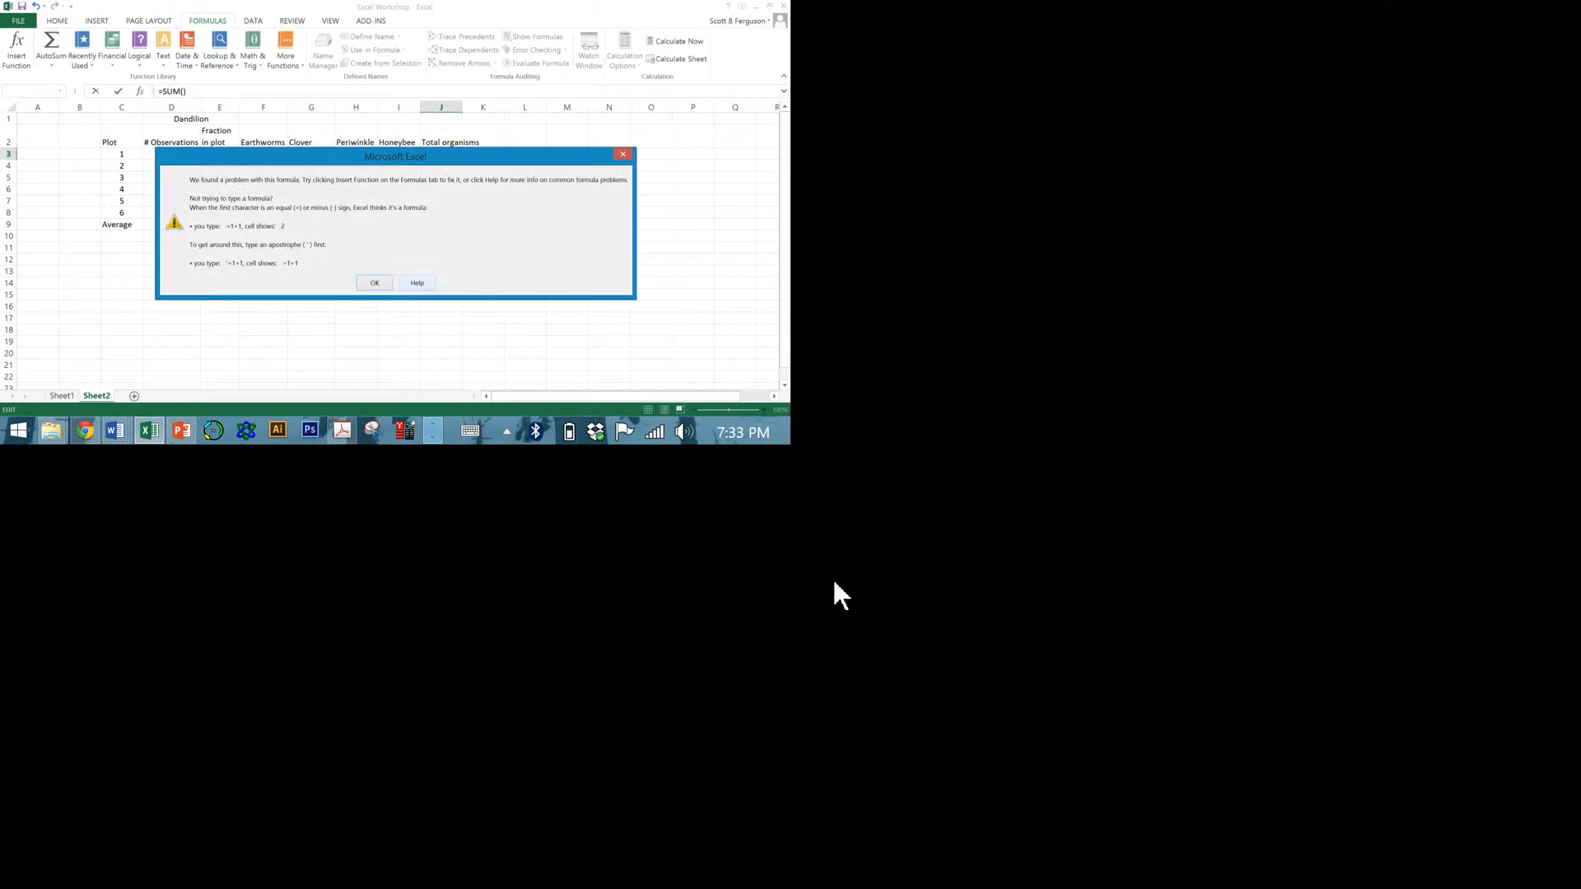
left_click(750, 575)
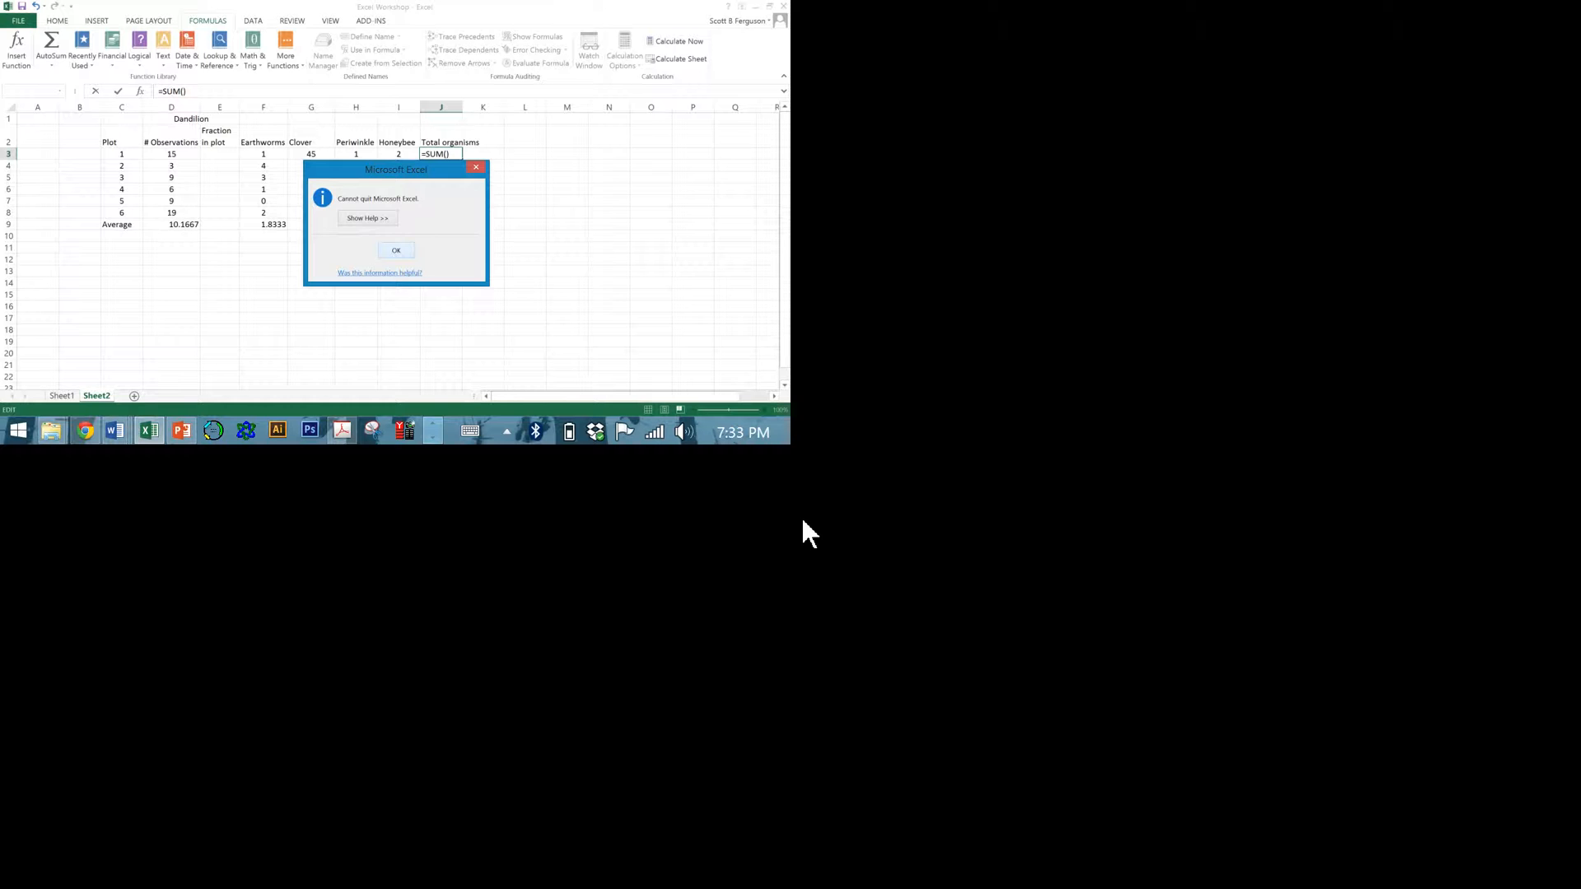
left_click(823, 507)
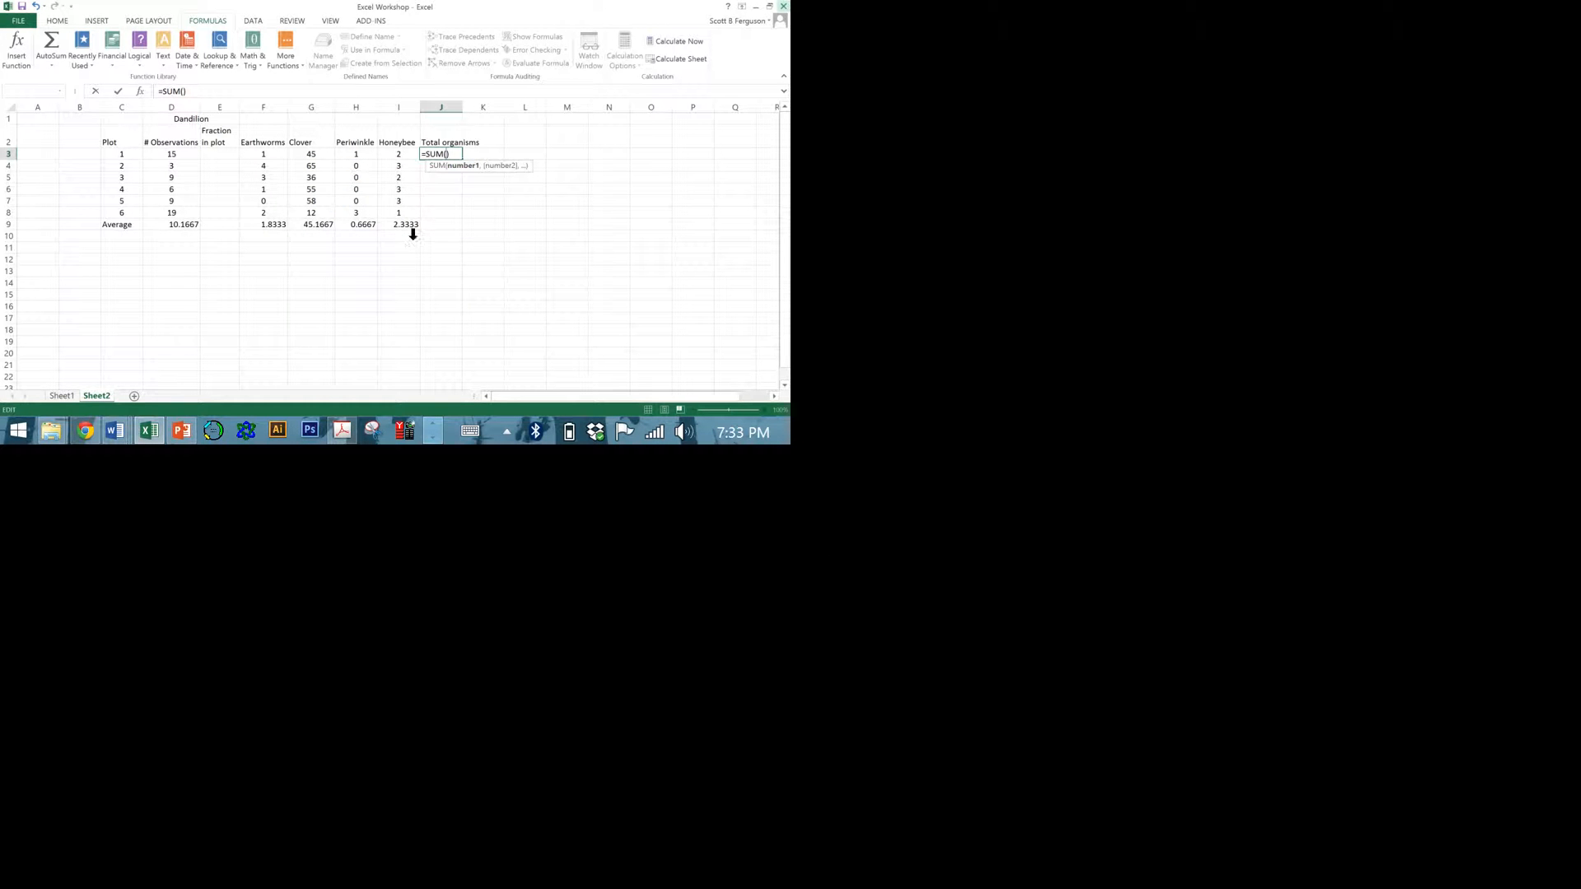
Open the Function Arguments dialog for the SUM formula in J3 and move it clear of the Total organisms column.
left_click(290, 187)
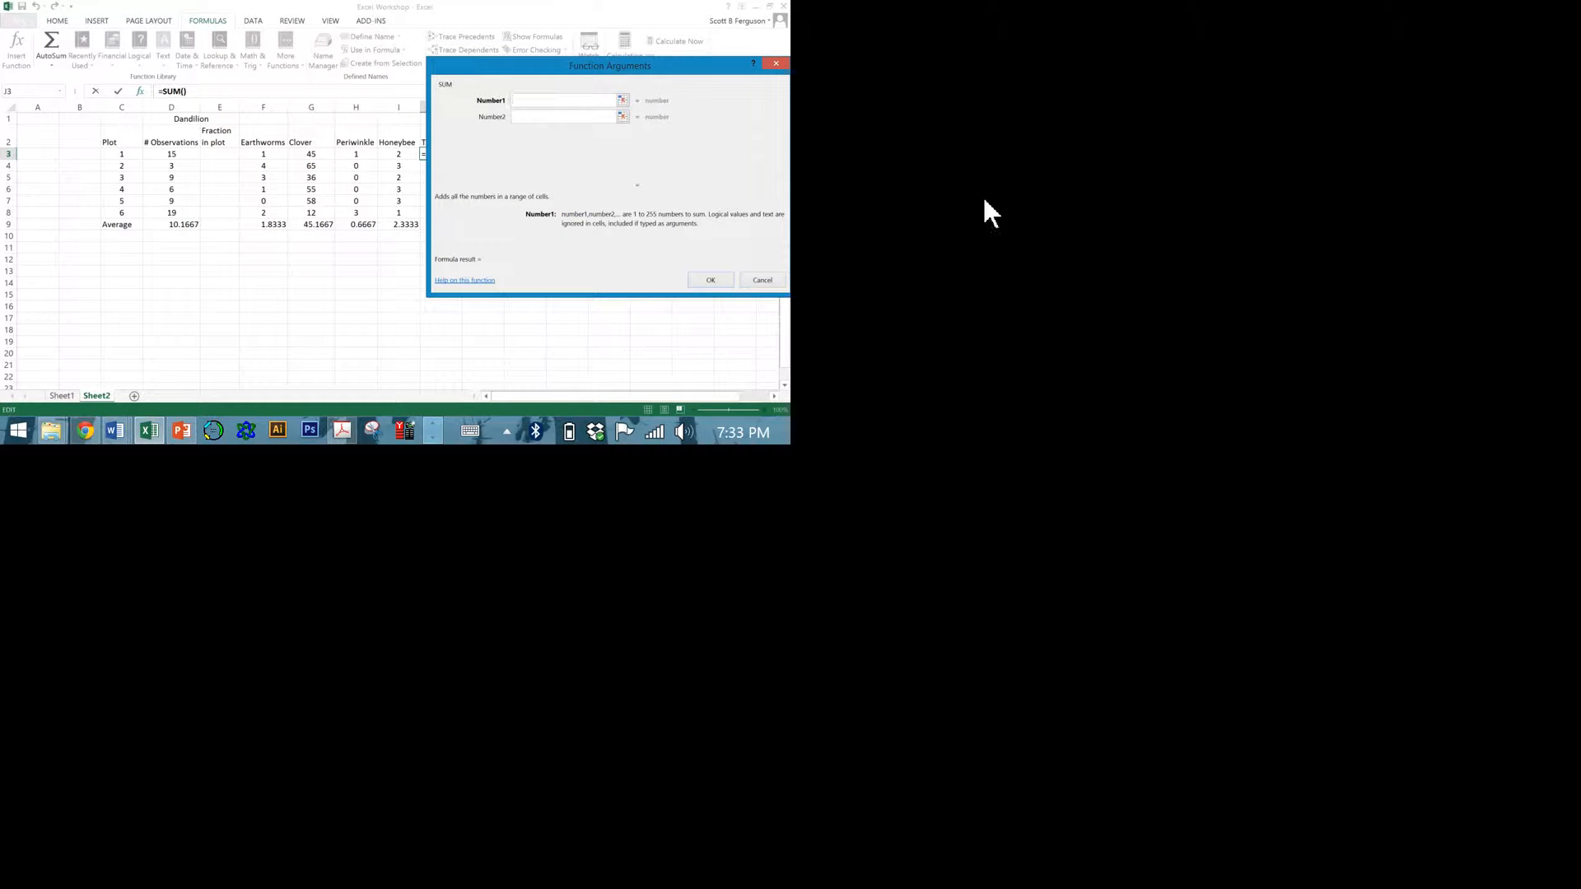
left_click_drag(964, 152, 1109, 151)
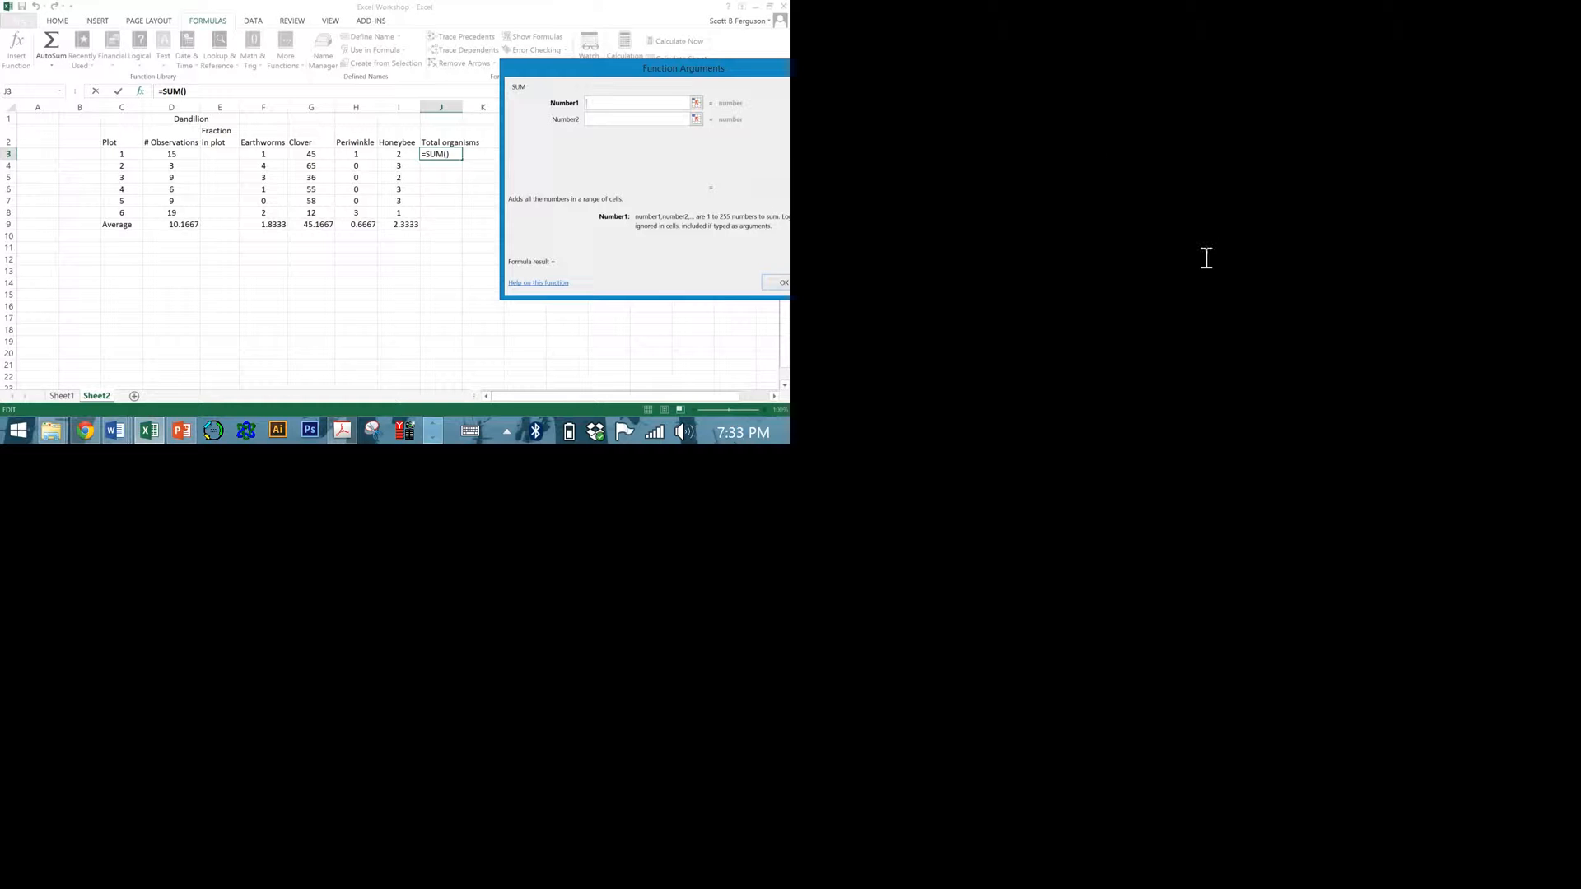
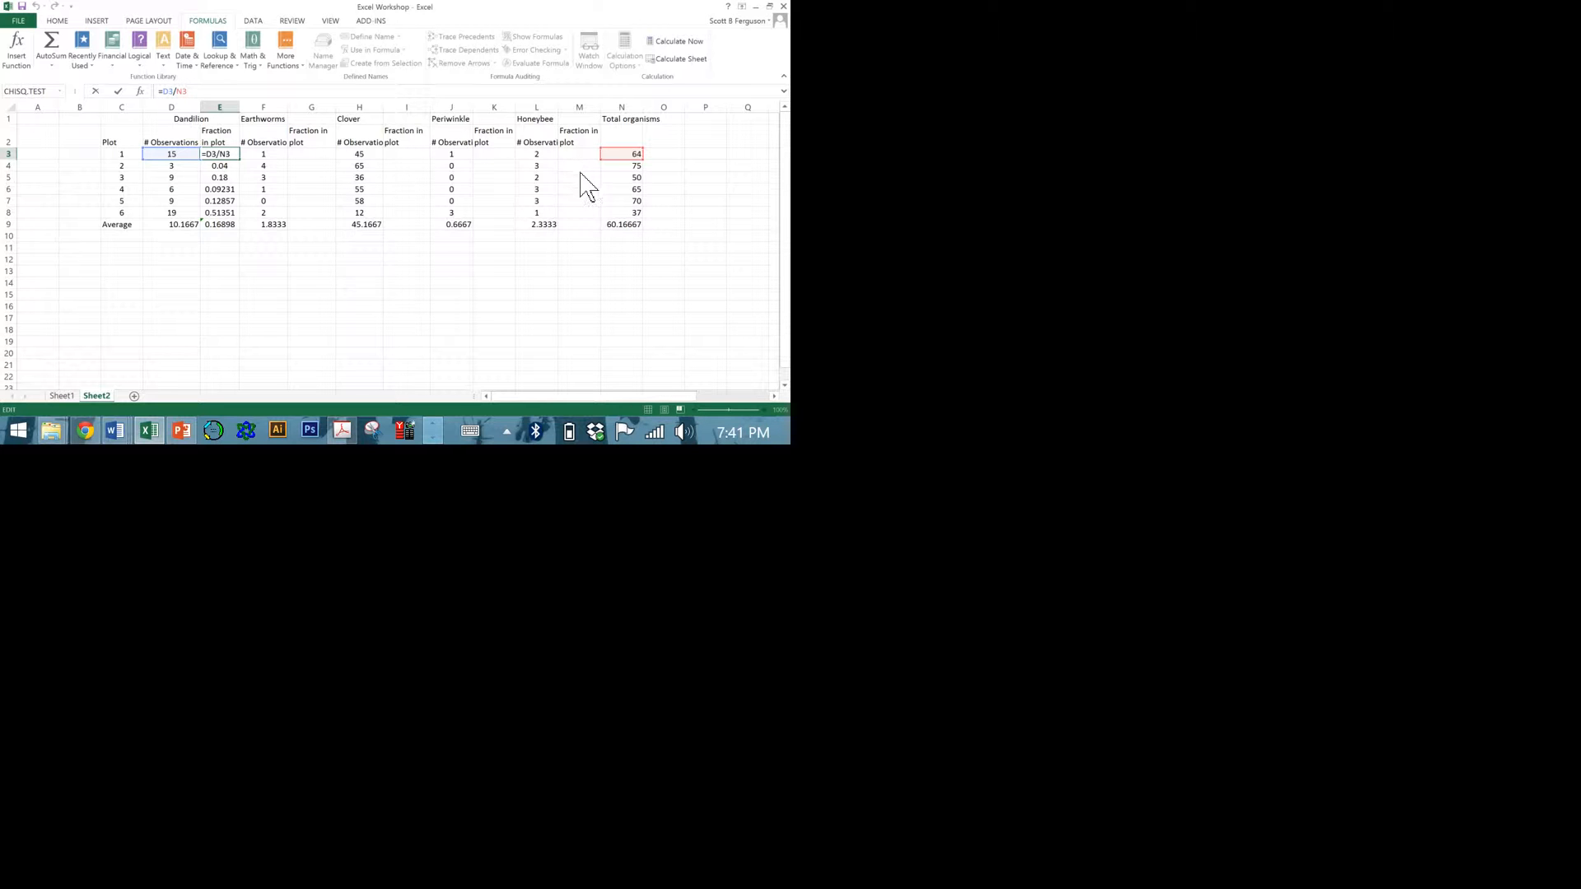
Lock column N in E3's formula as =D3/$N3 and fill it down the Dandillon fraction column through E9.
type("$")
key("Return")
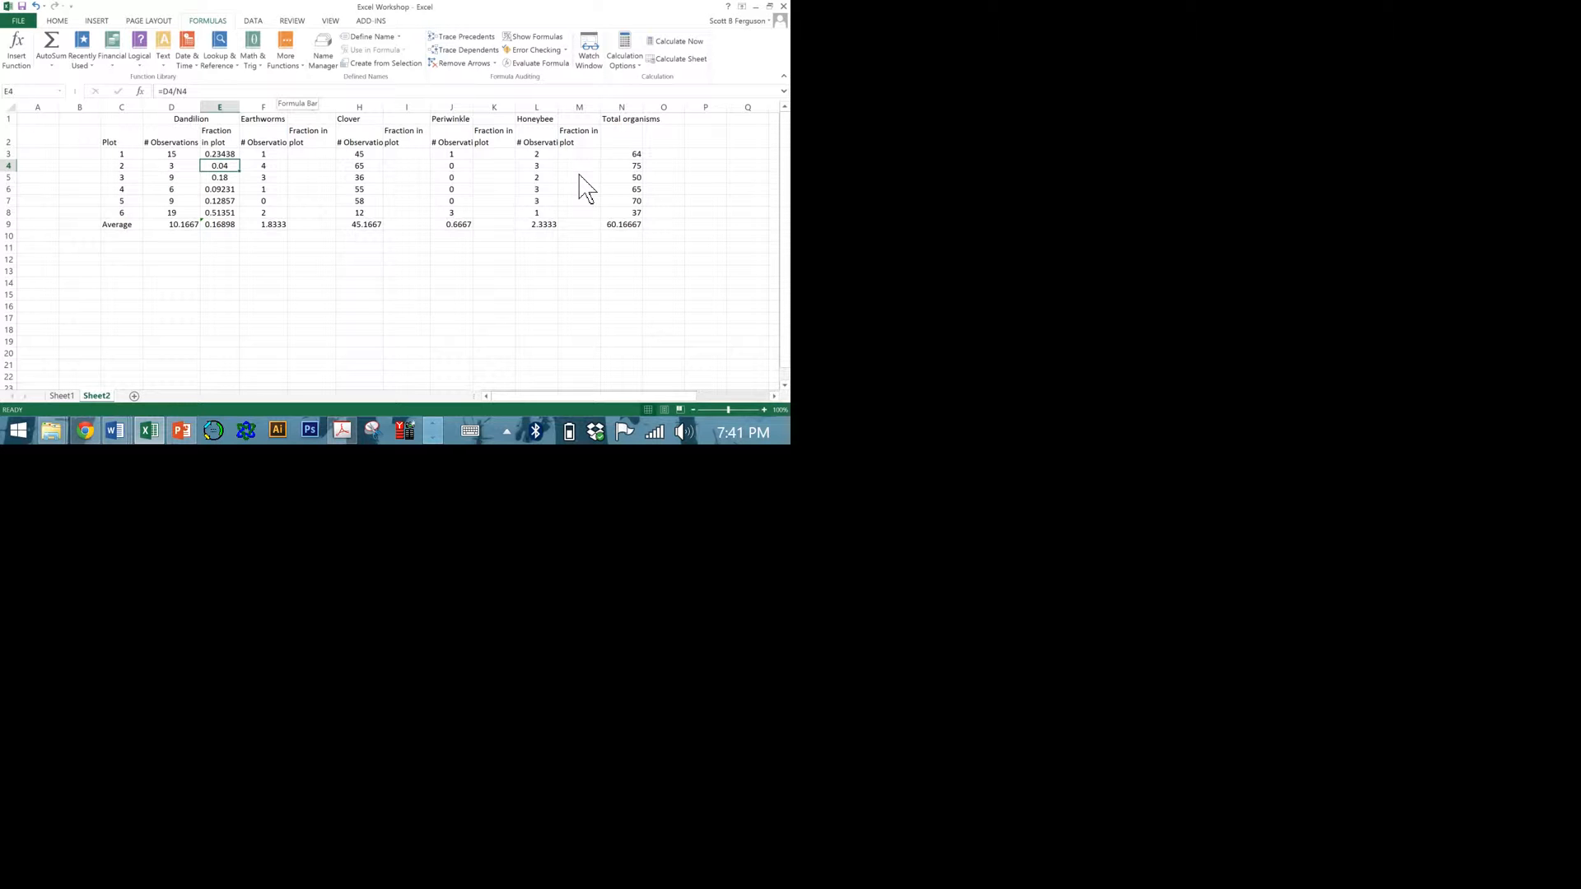
key("Up")
key("shift+Down")
key("shift+Down")
key("shift+Down")
key("shift+Down")
key("shift+Down")
key("shift+Down")
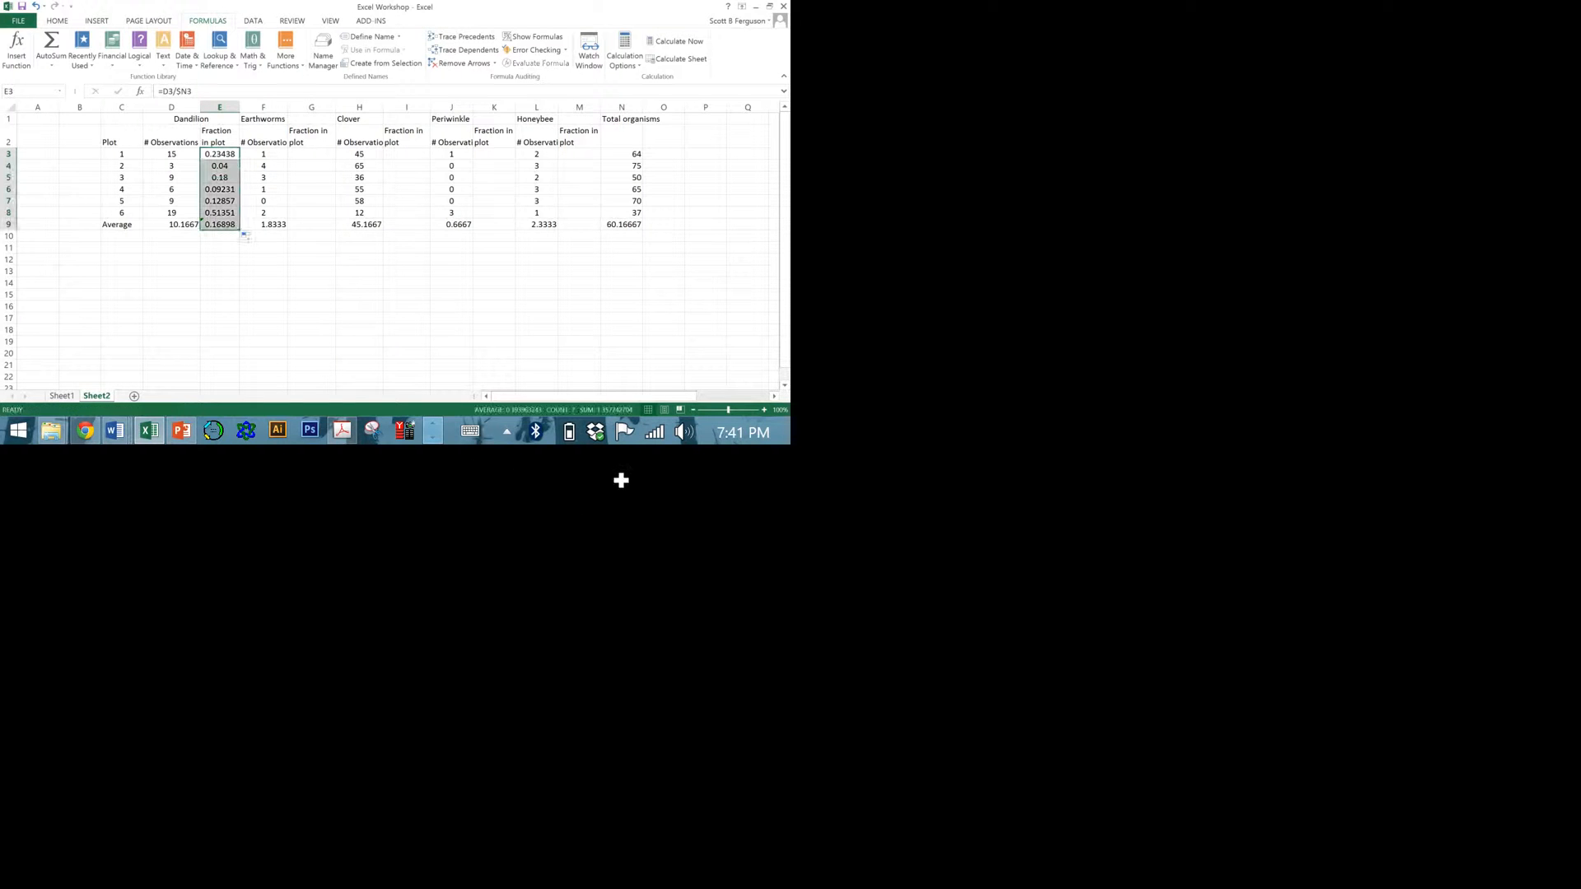
Copy the fraction formulas in E3:E9 into the Fraction in plot columns for Earthworms and Clover, starting at G3 and I3.
key("ctrl+c")
key("Right")
key("Right")
key("ctrl+v")
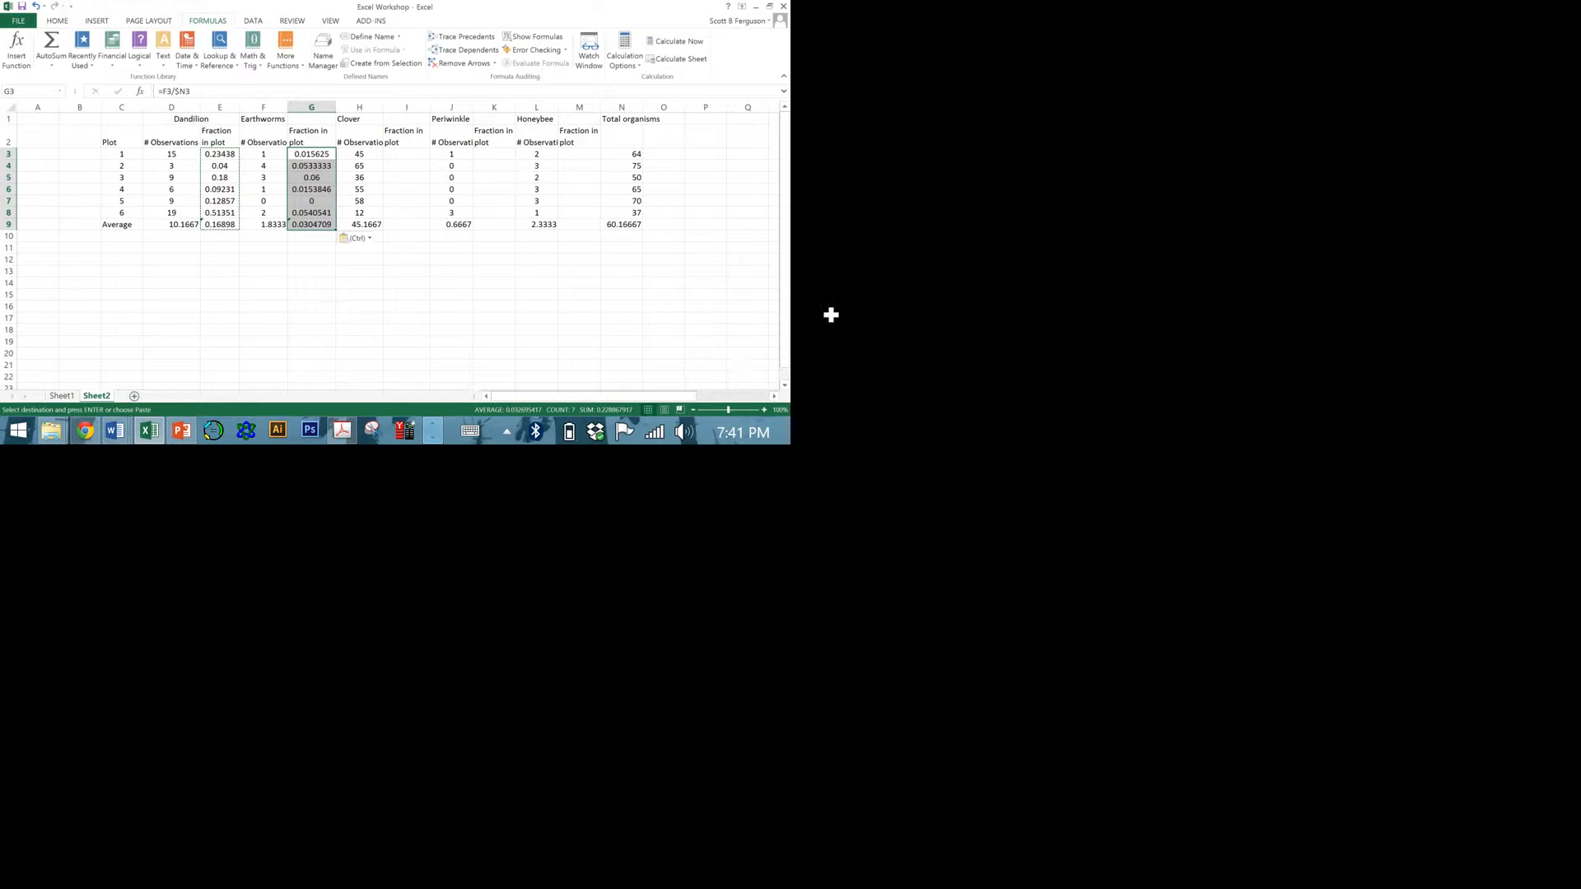
key("Right")
key("Right")
key("ctrl+v")
Paste the copied fraction formulas into the Fraction in plot columns for Periwinkle and Honeybee, starting at K3 and M3.
key("Right")
key("Right")
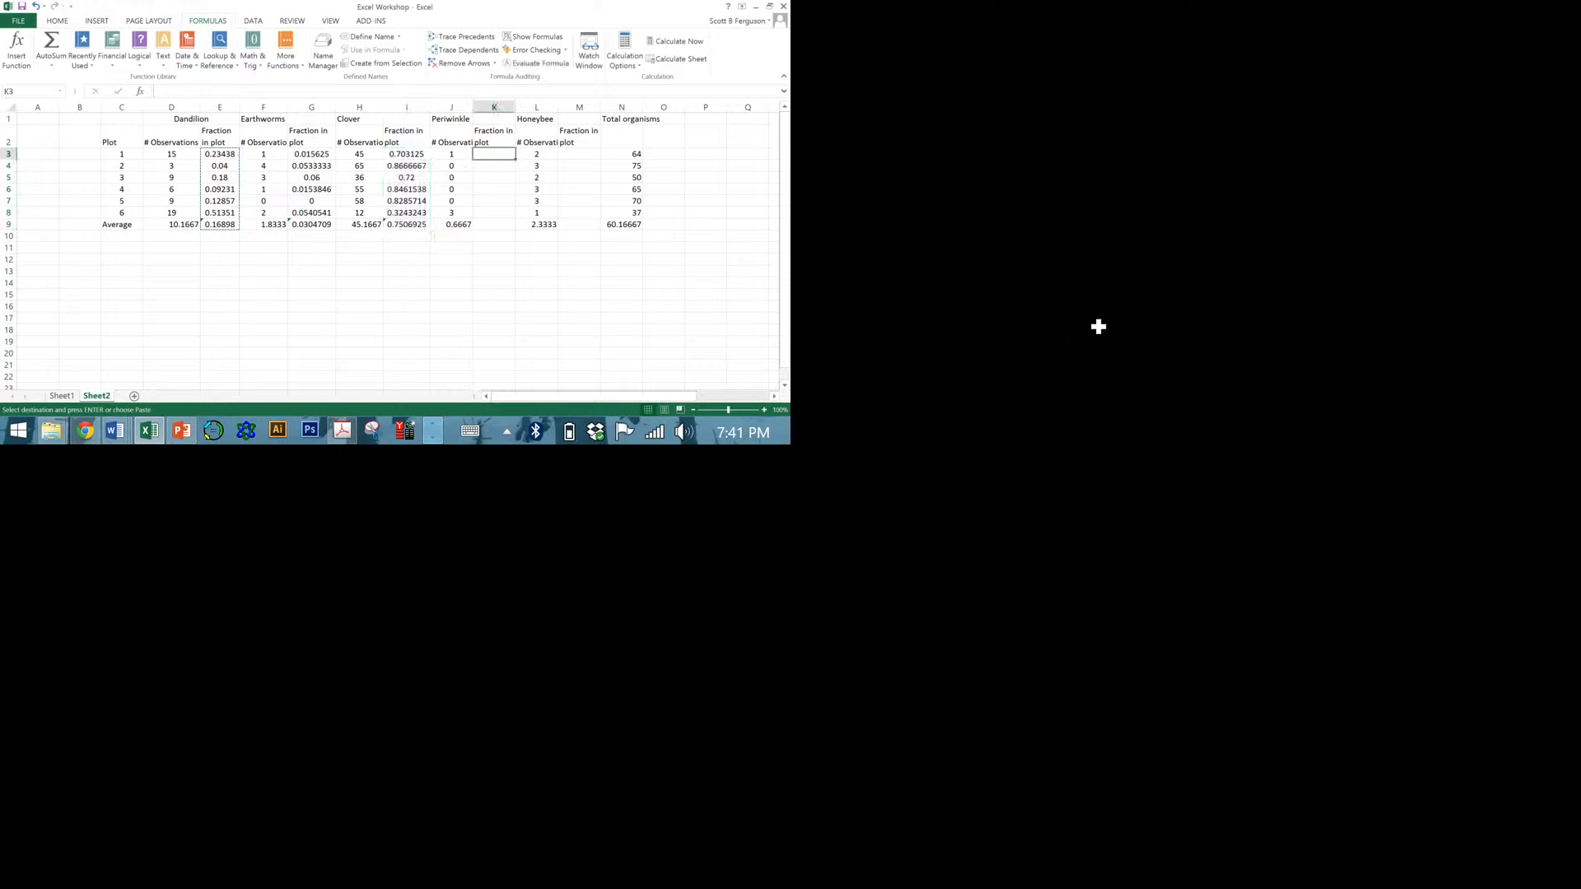
key("ctrl+v")
key("Right")
key("Right")
key("ctrl+v")
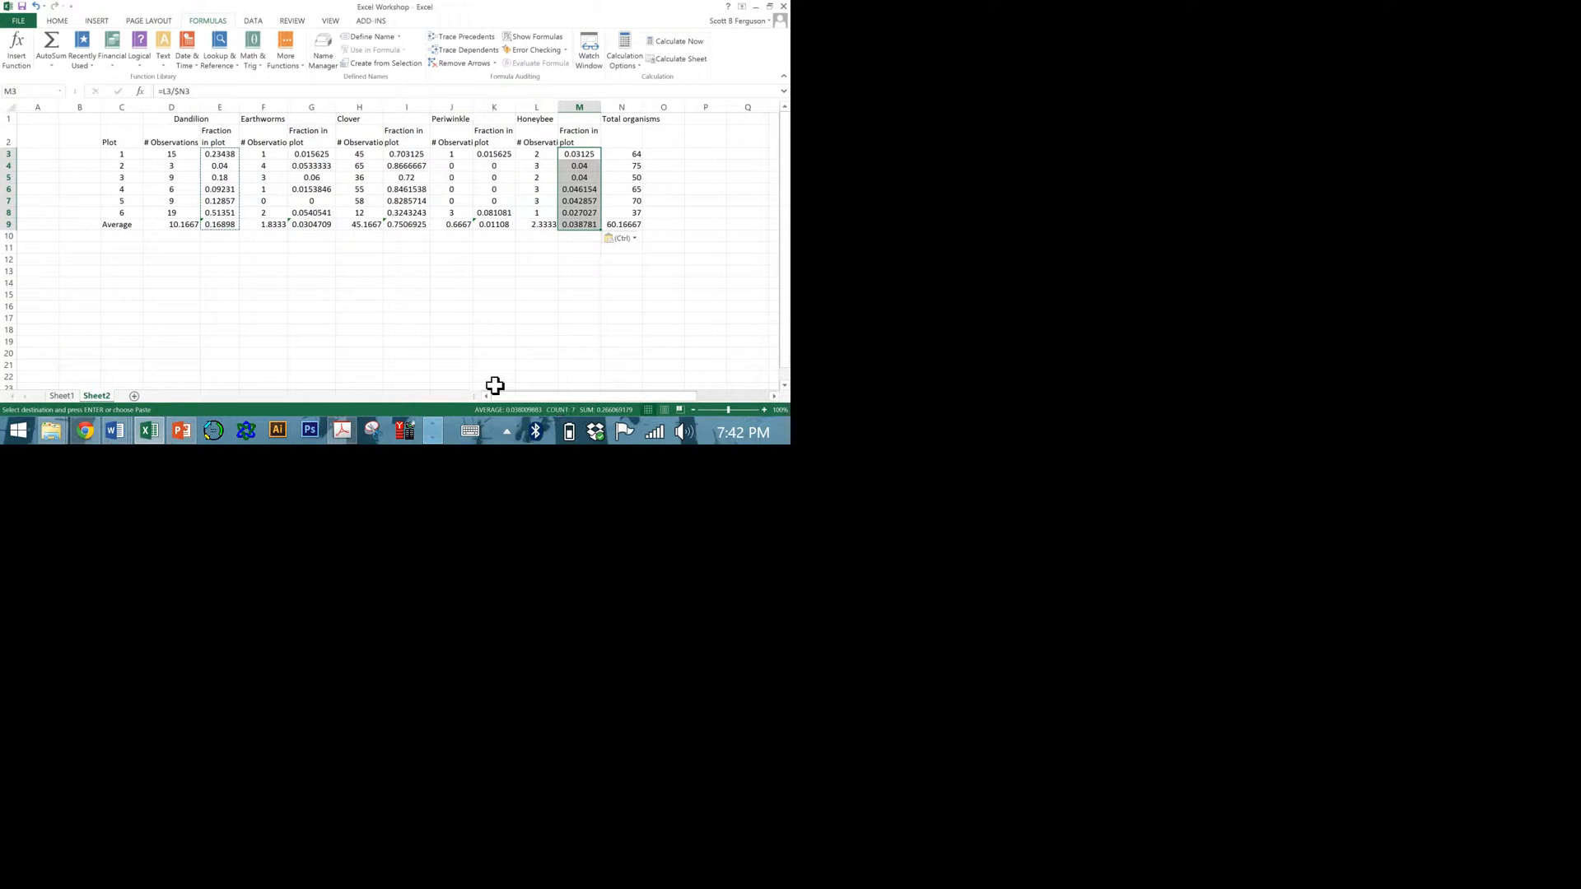
Check the fraction formulas in column E and set the Dandillon observation count for plot 1 in D3 to 20.
left_click(472, 358)
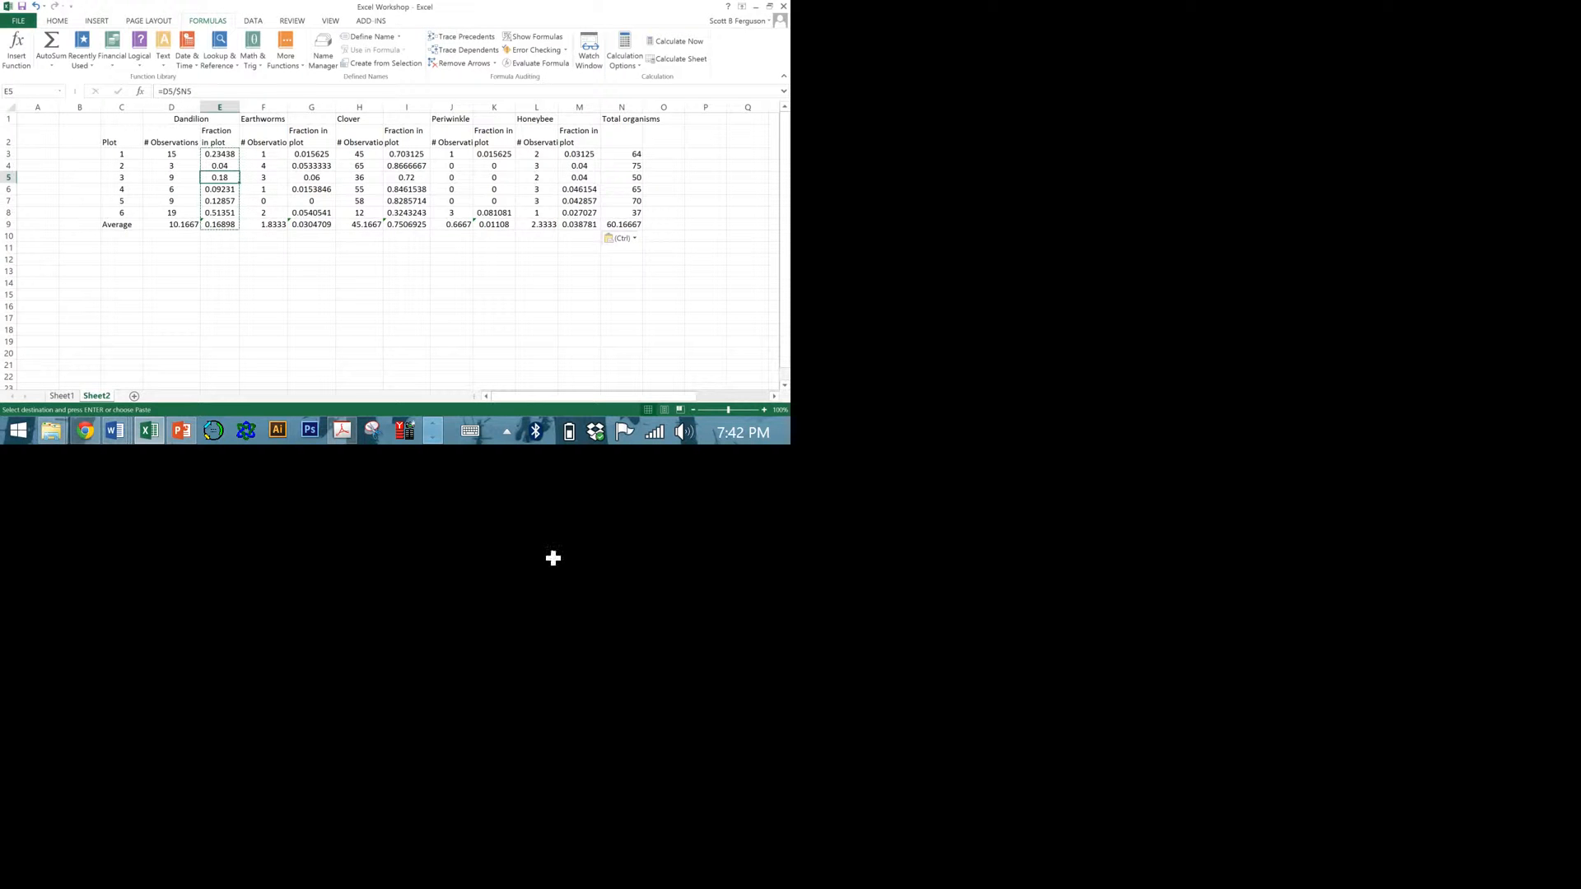
left_click(275, 273)
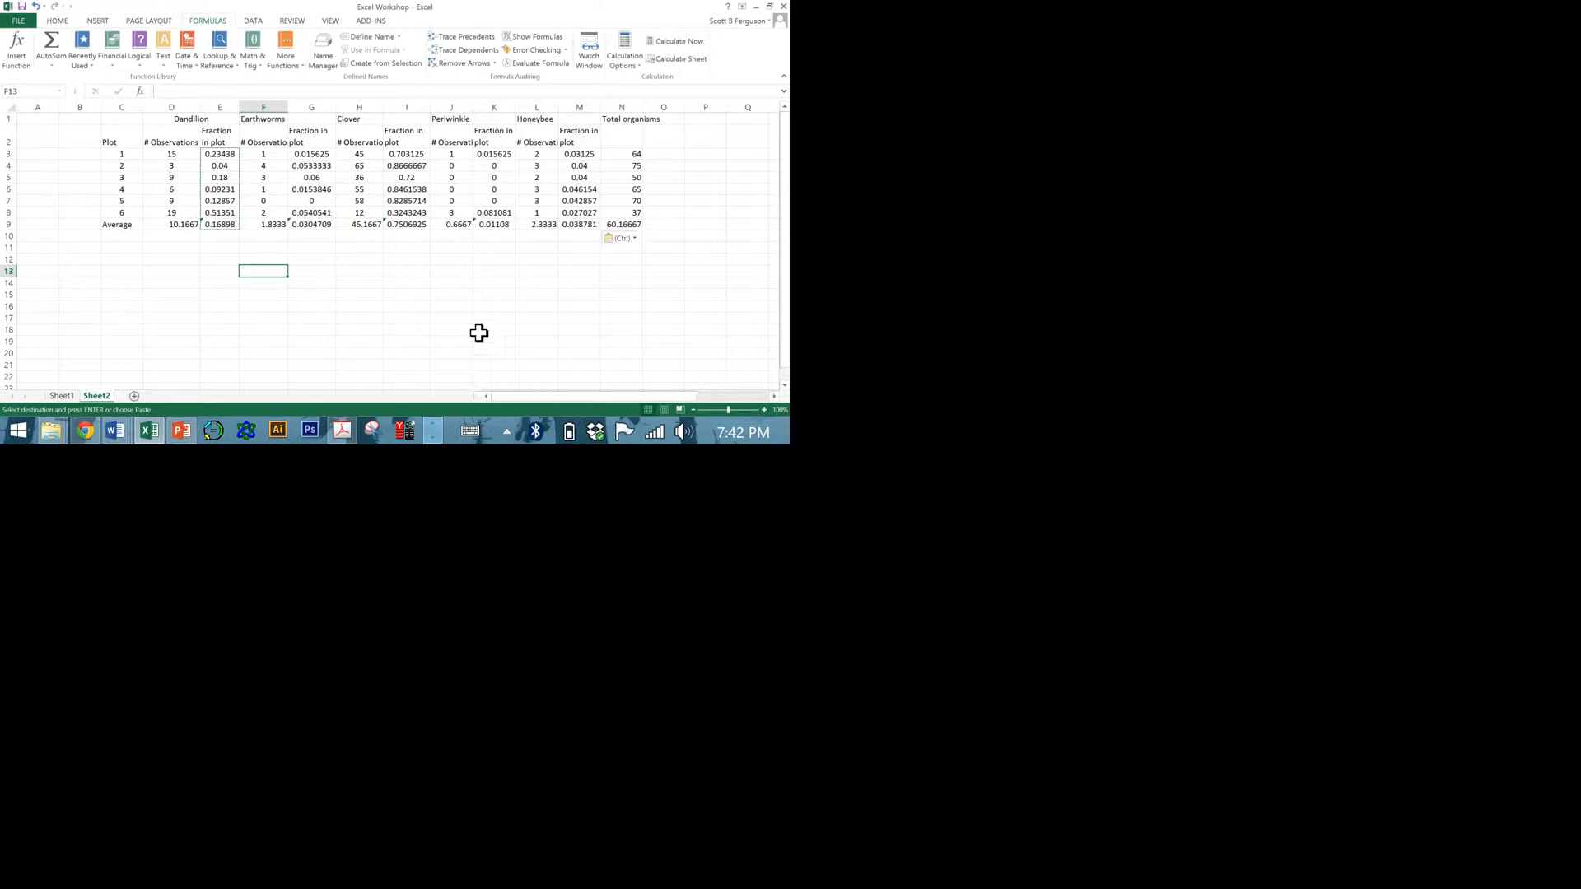
left_click(227, 157)
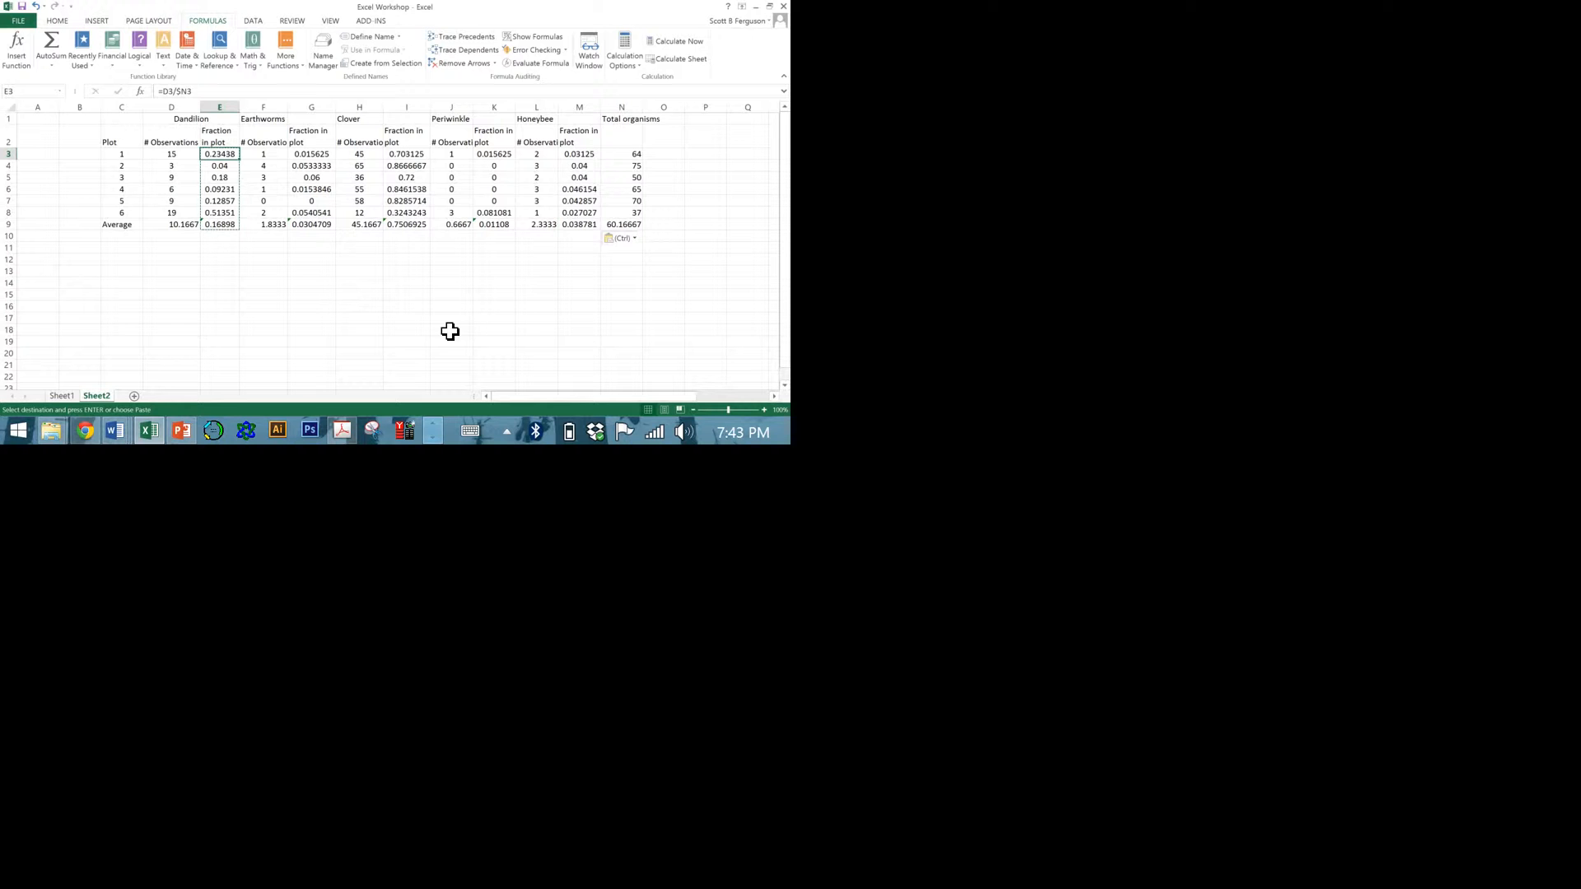
key("Left")
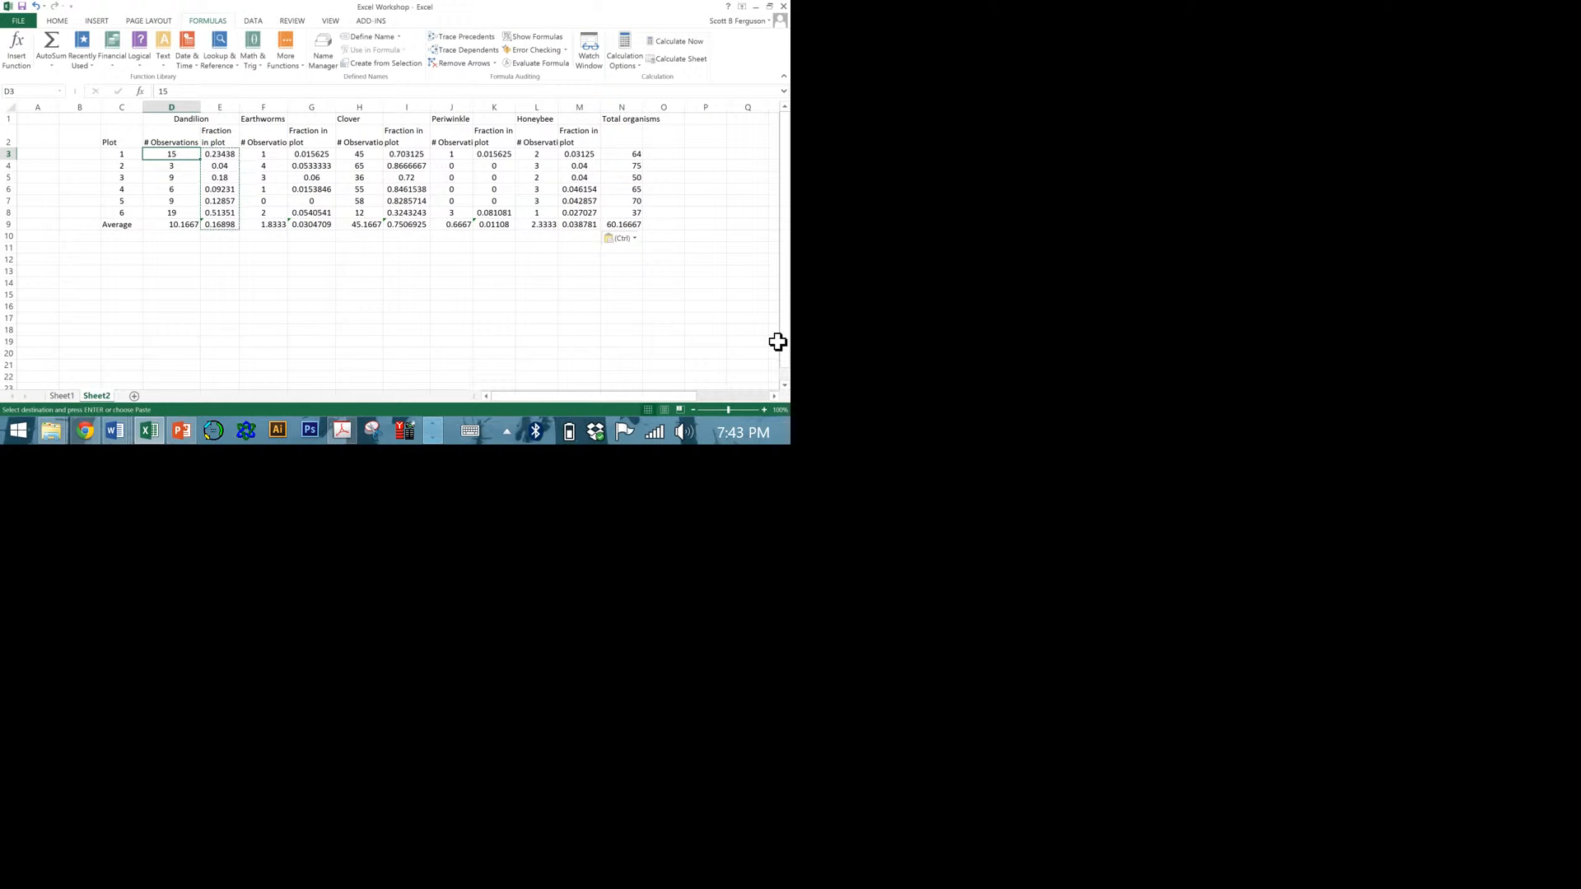
type("20")
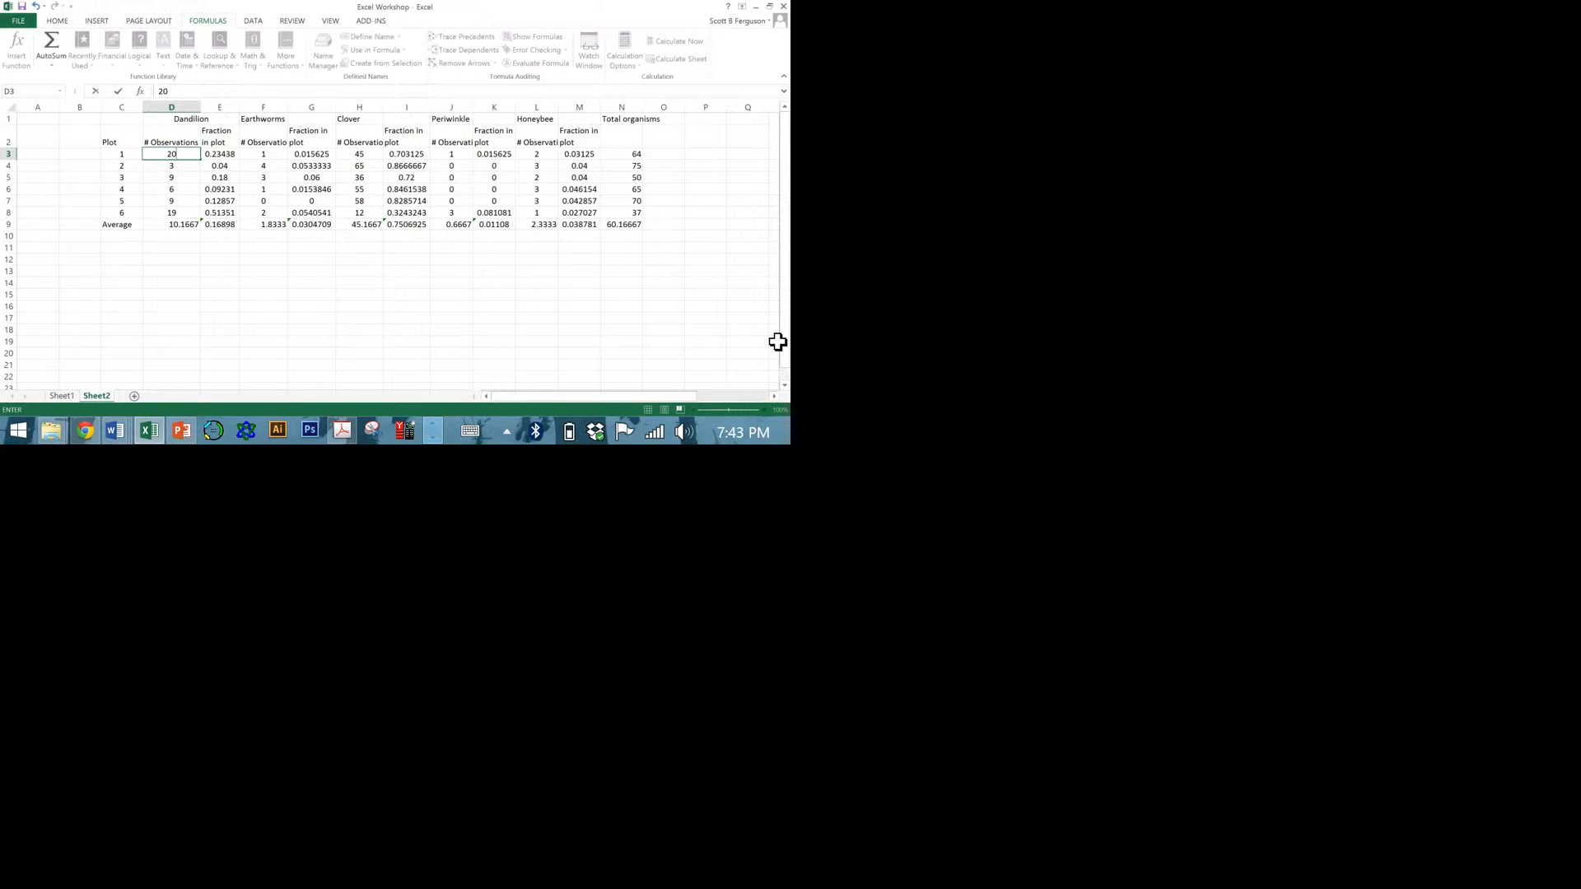
key("Return")
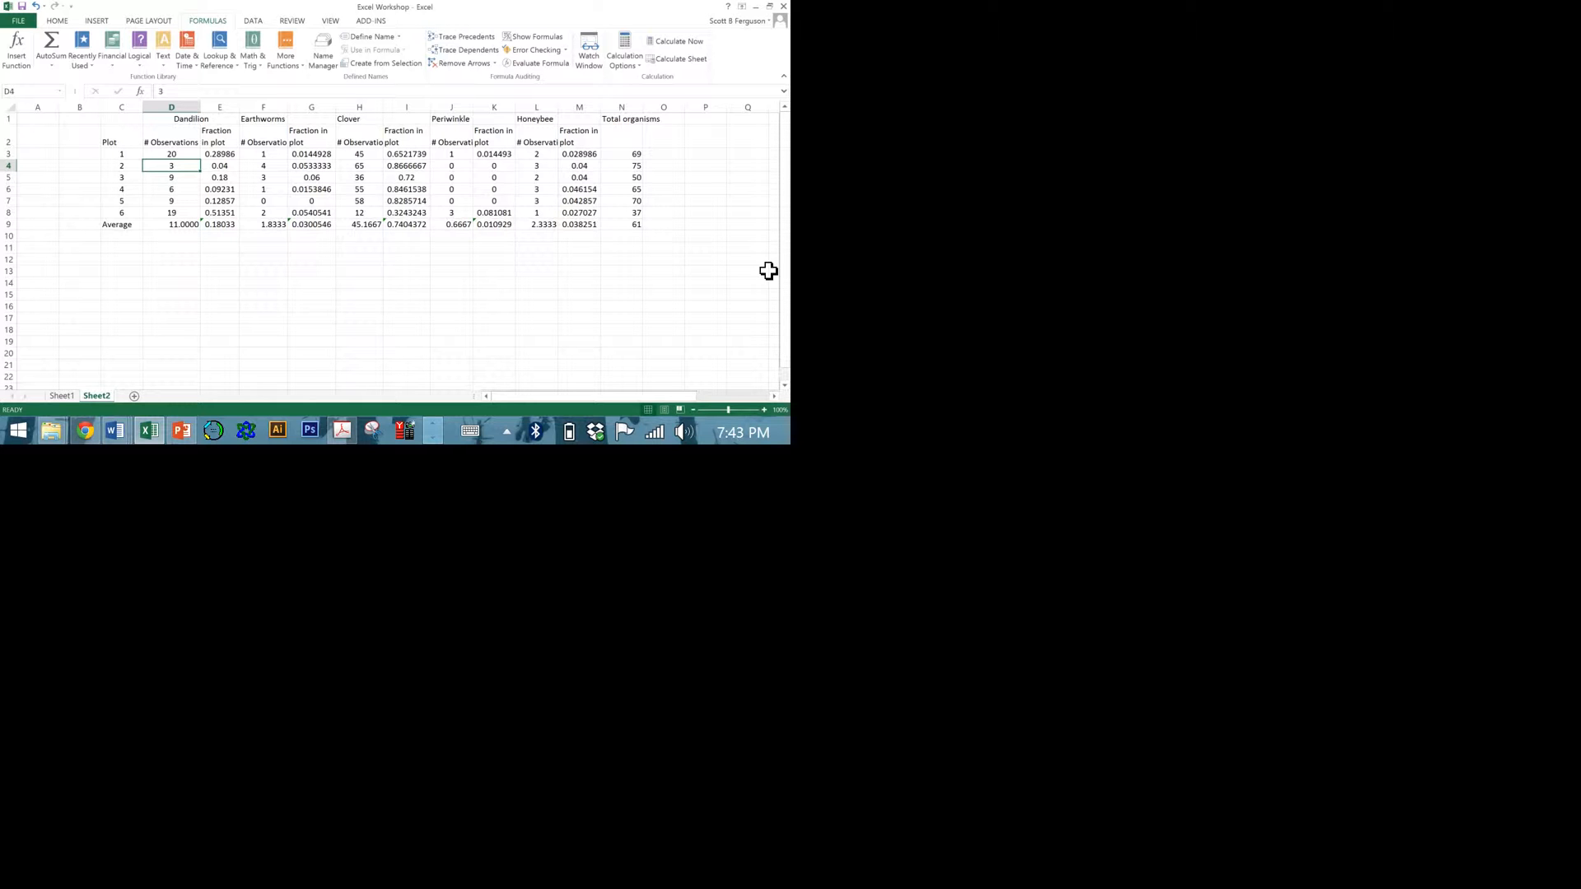
Set the Clover observation count for plot 4 in H6 to 69.
left_click(370, 192)
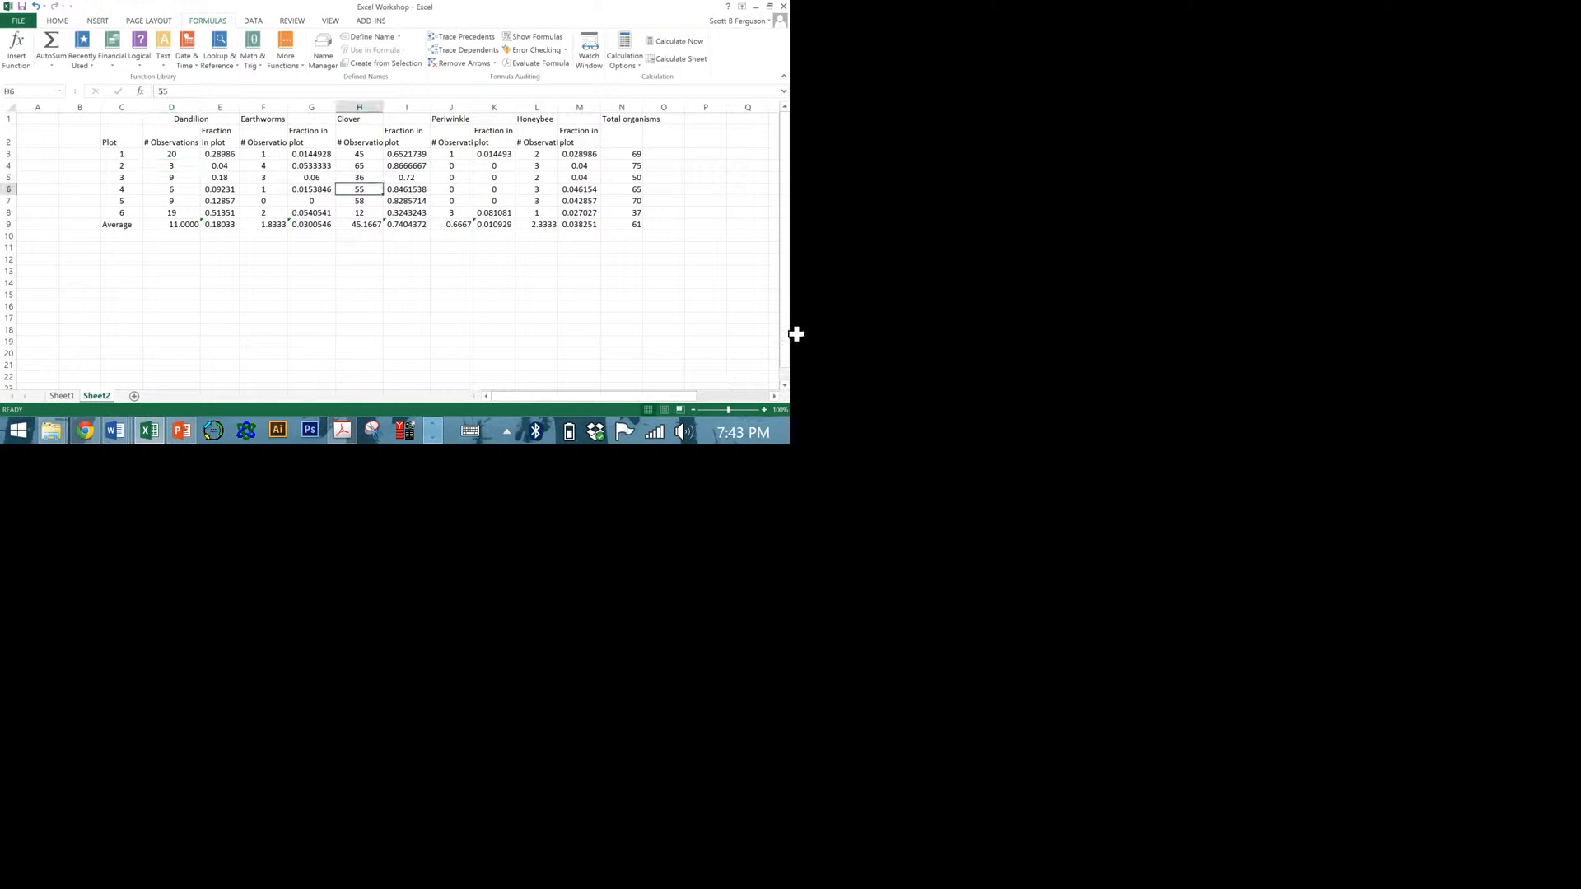
type("69")
key("Return")
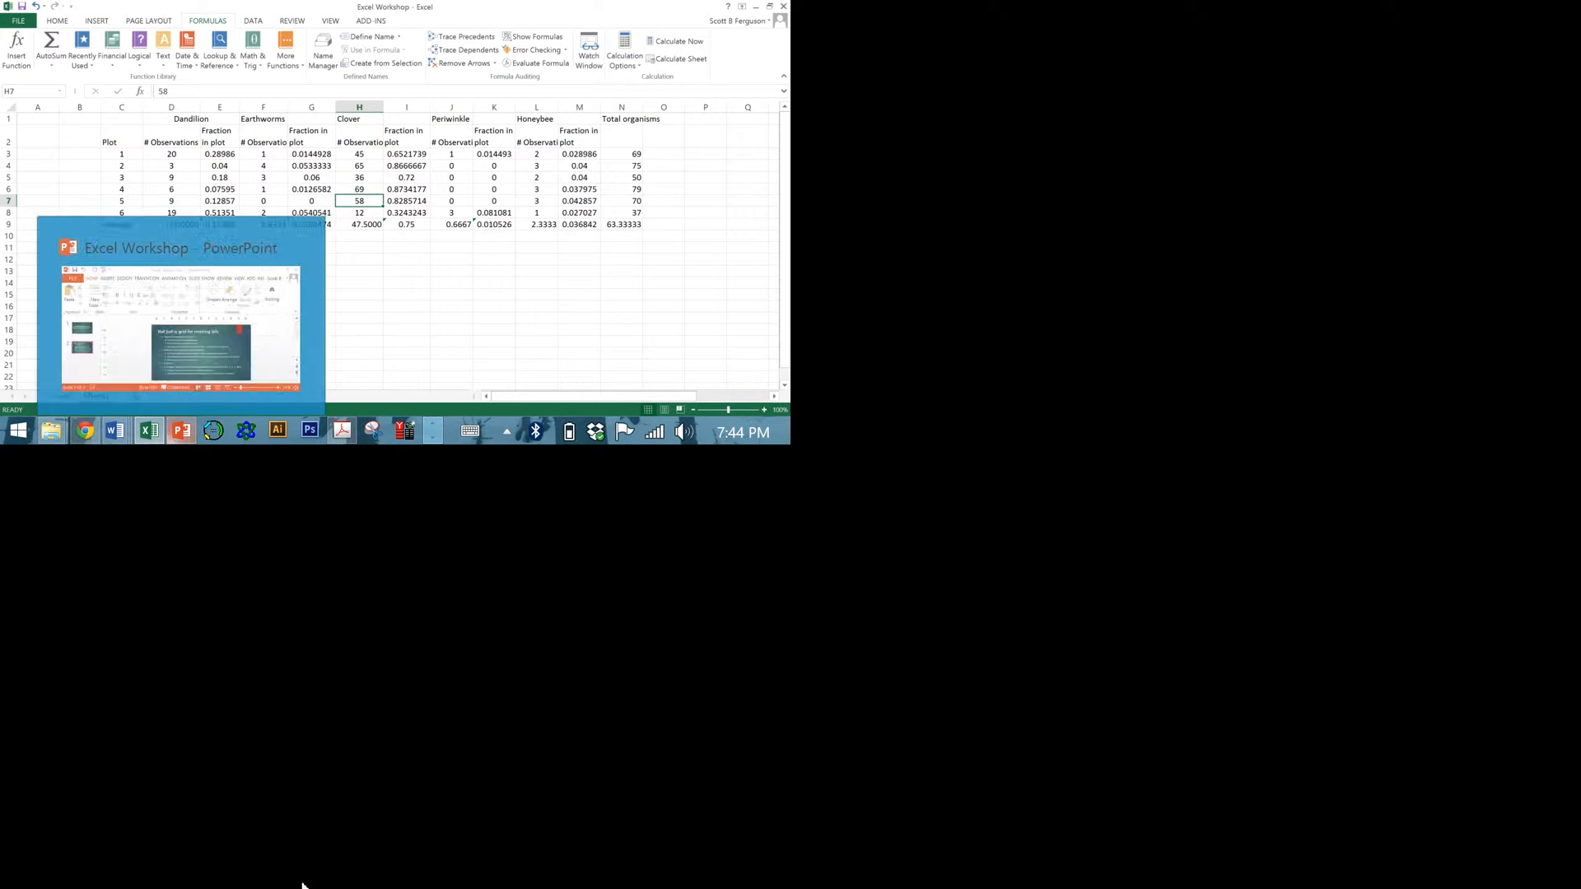
Switch to the File Explorer window showing the Excel Workshop folder.
mouse_move(120, 881)
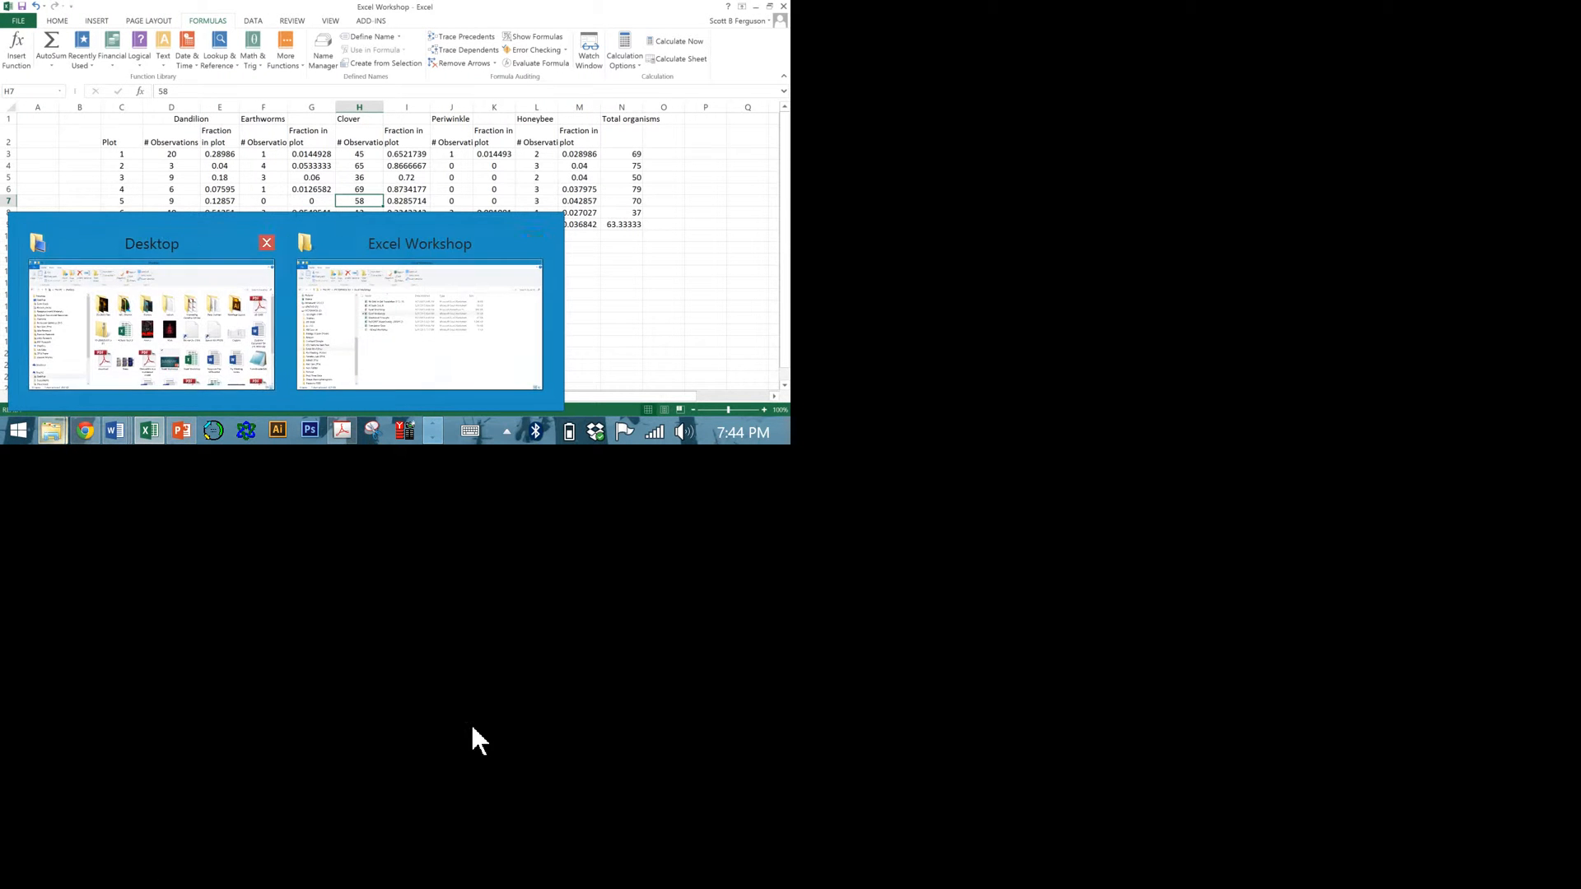
left_click(362, 334)
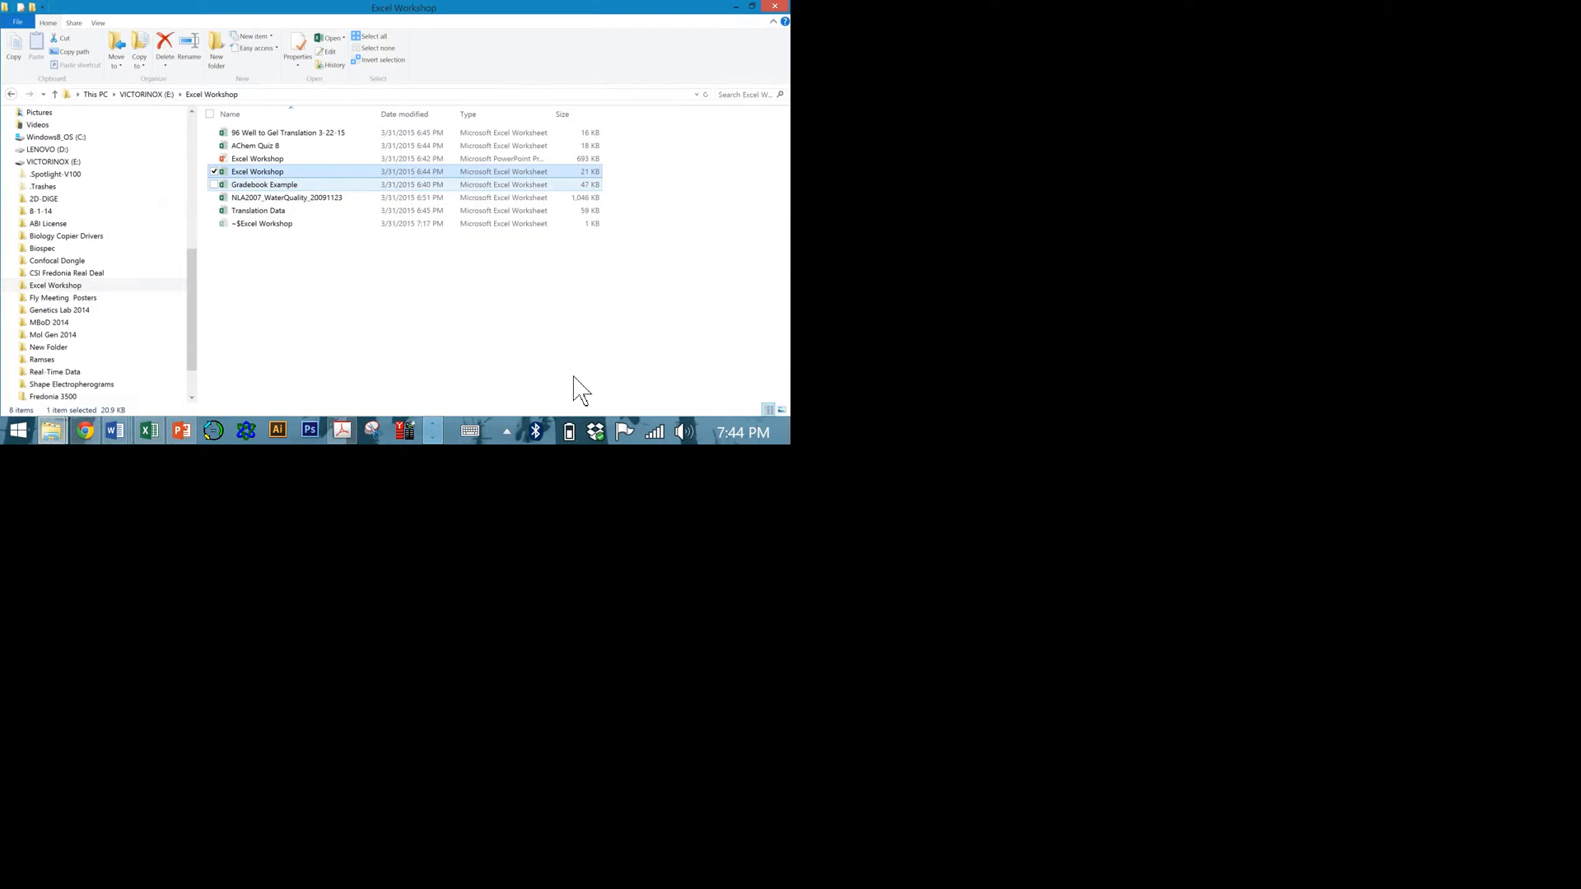
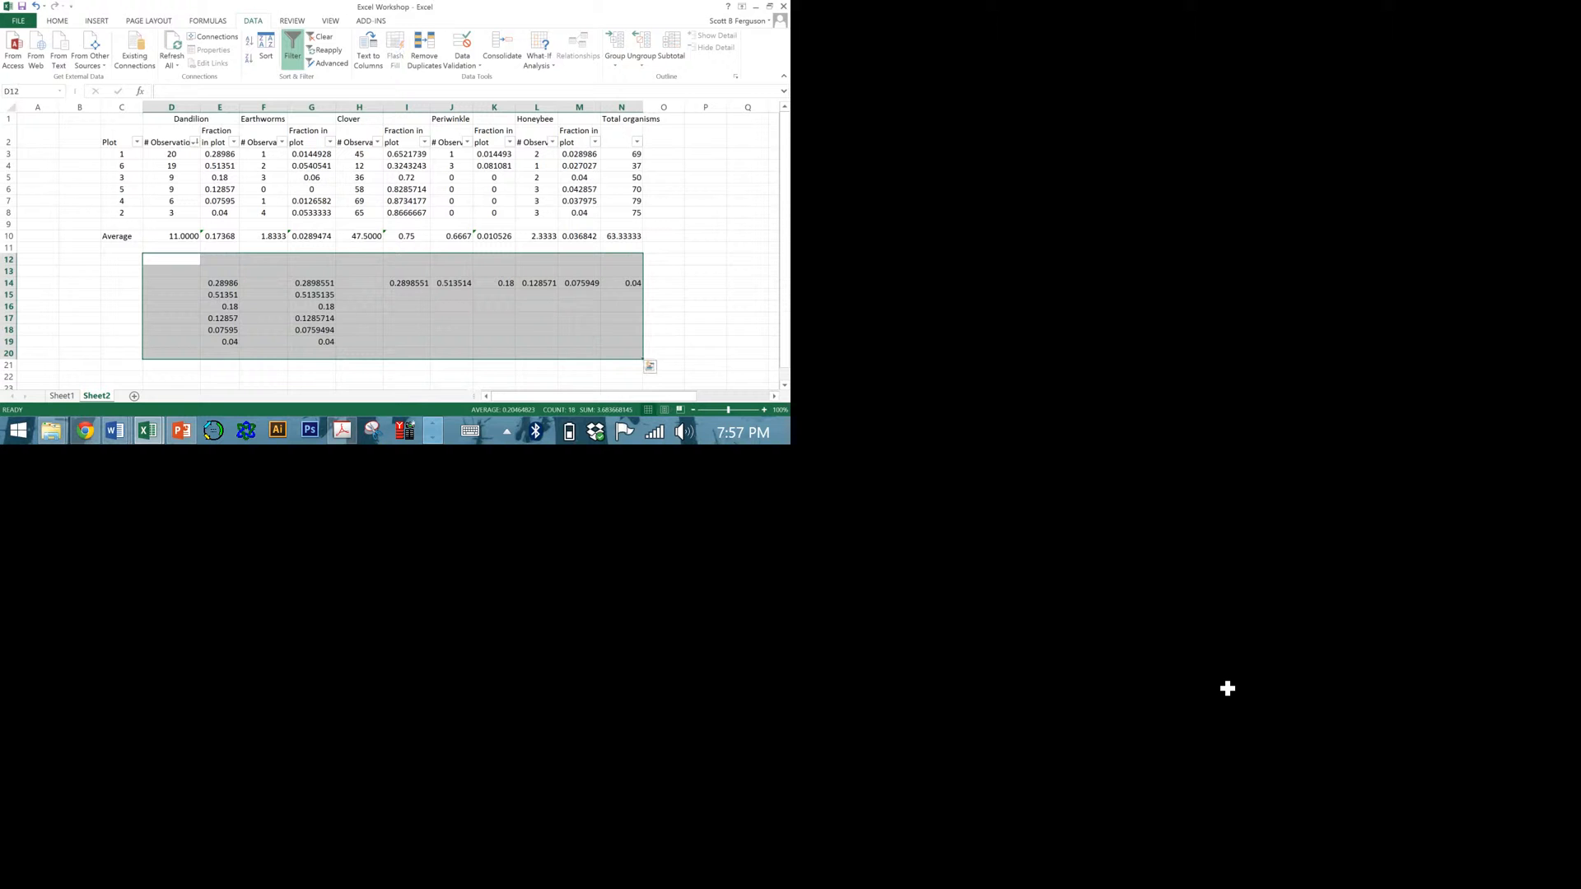
Clear the contents of cells D12:N20 below the table and select the empty cell C13.
key("Delete")
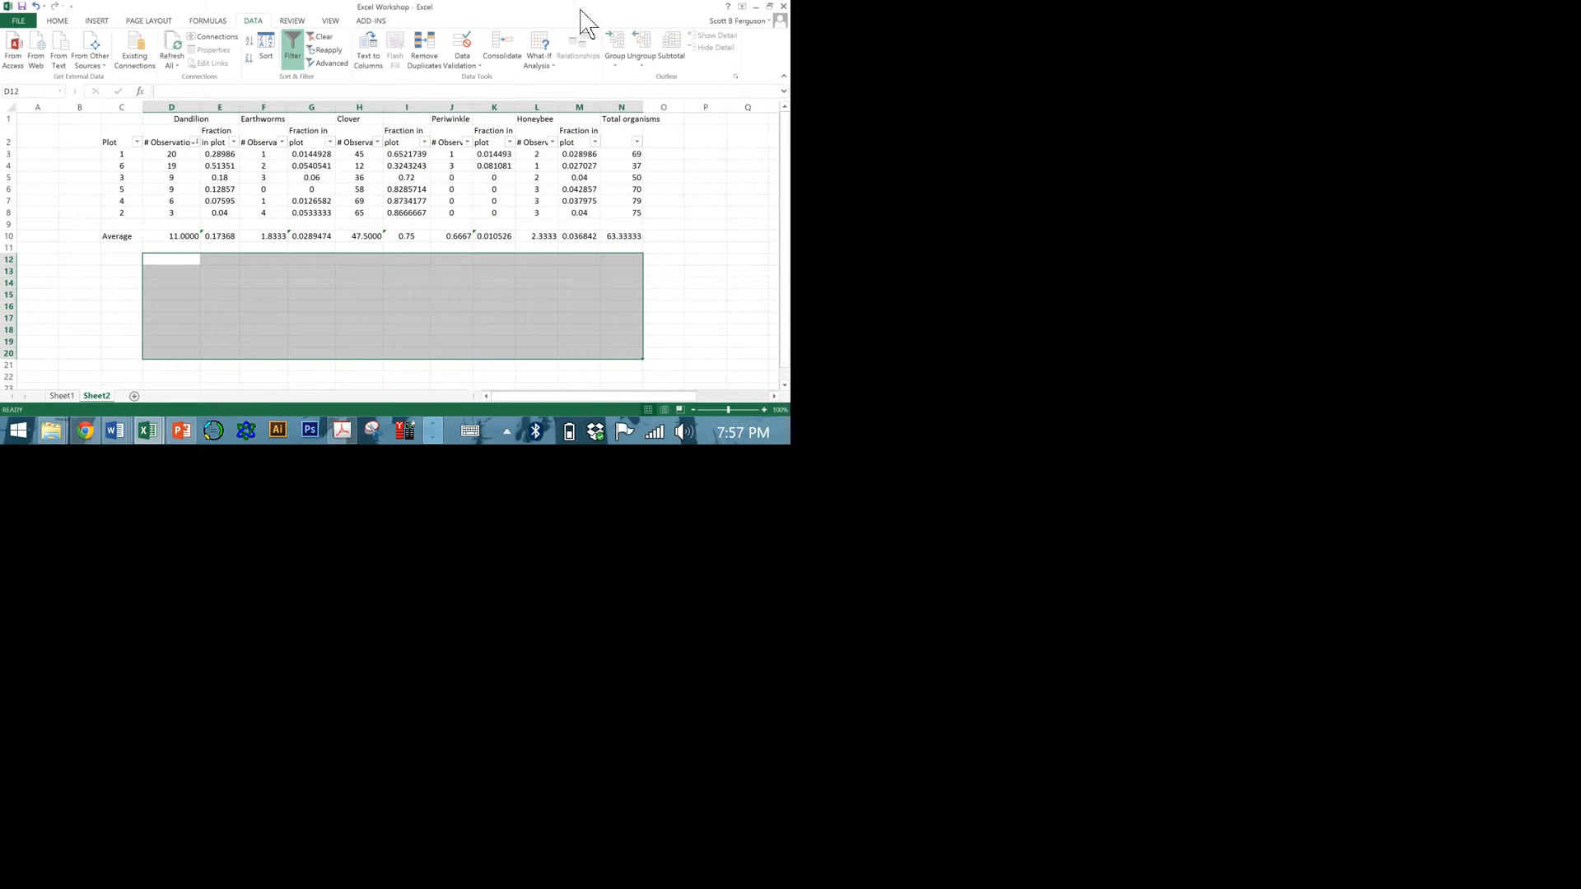
left_click(195, 556)
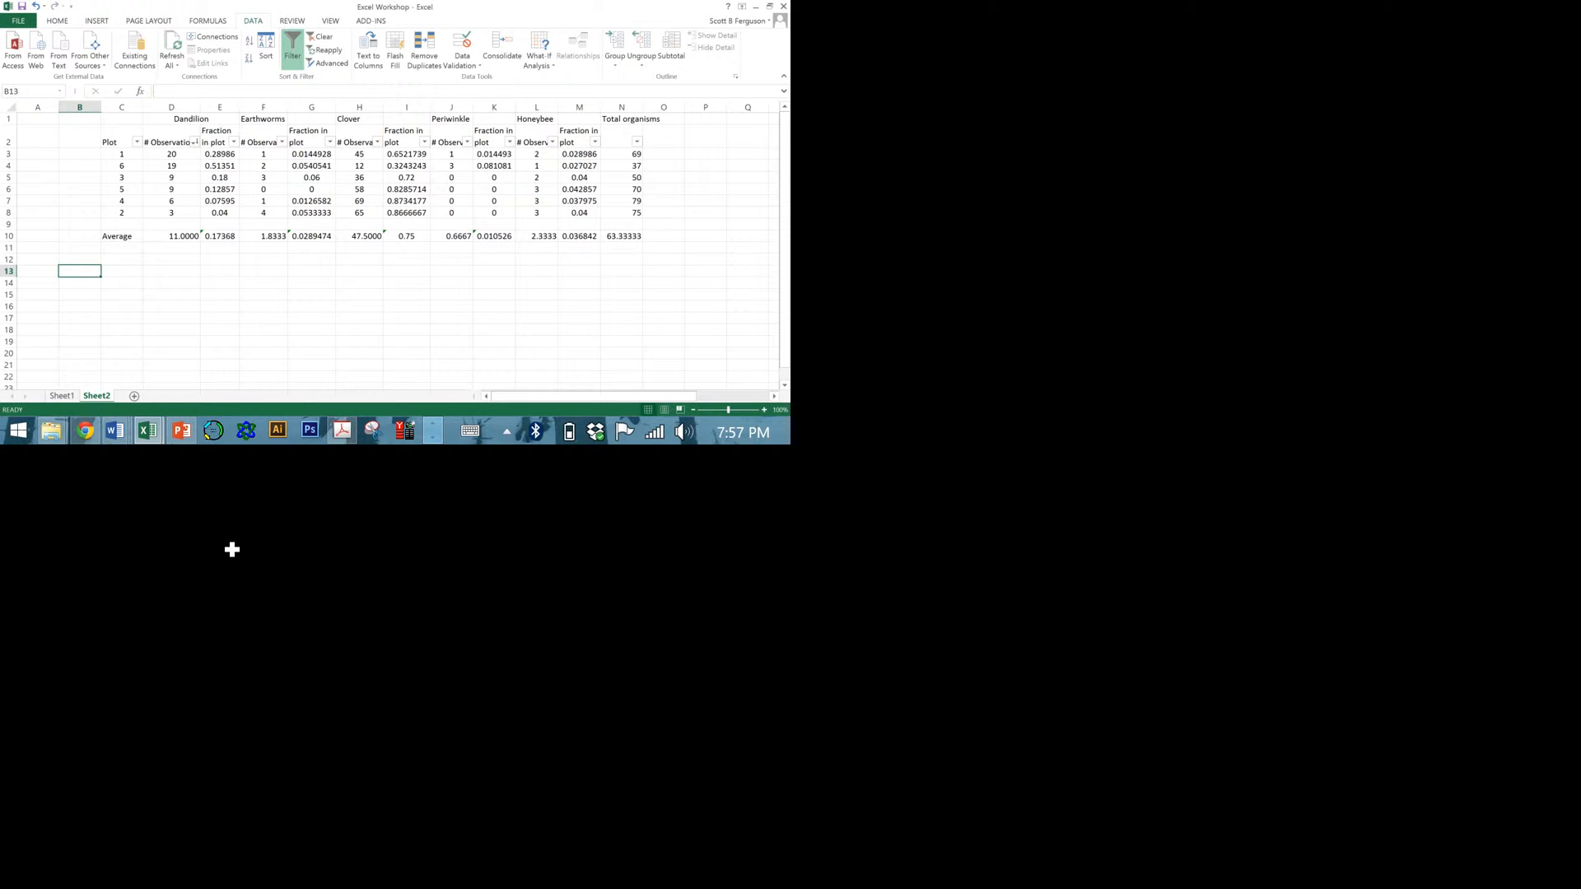
key("Right")
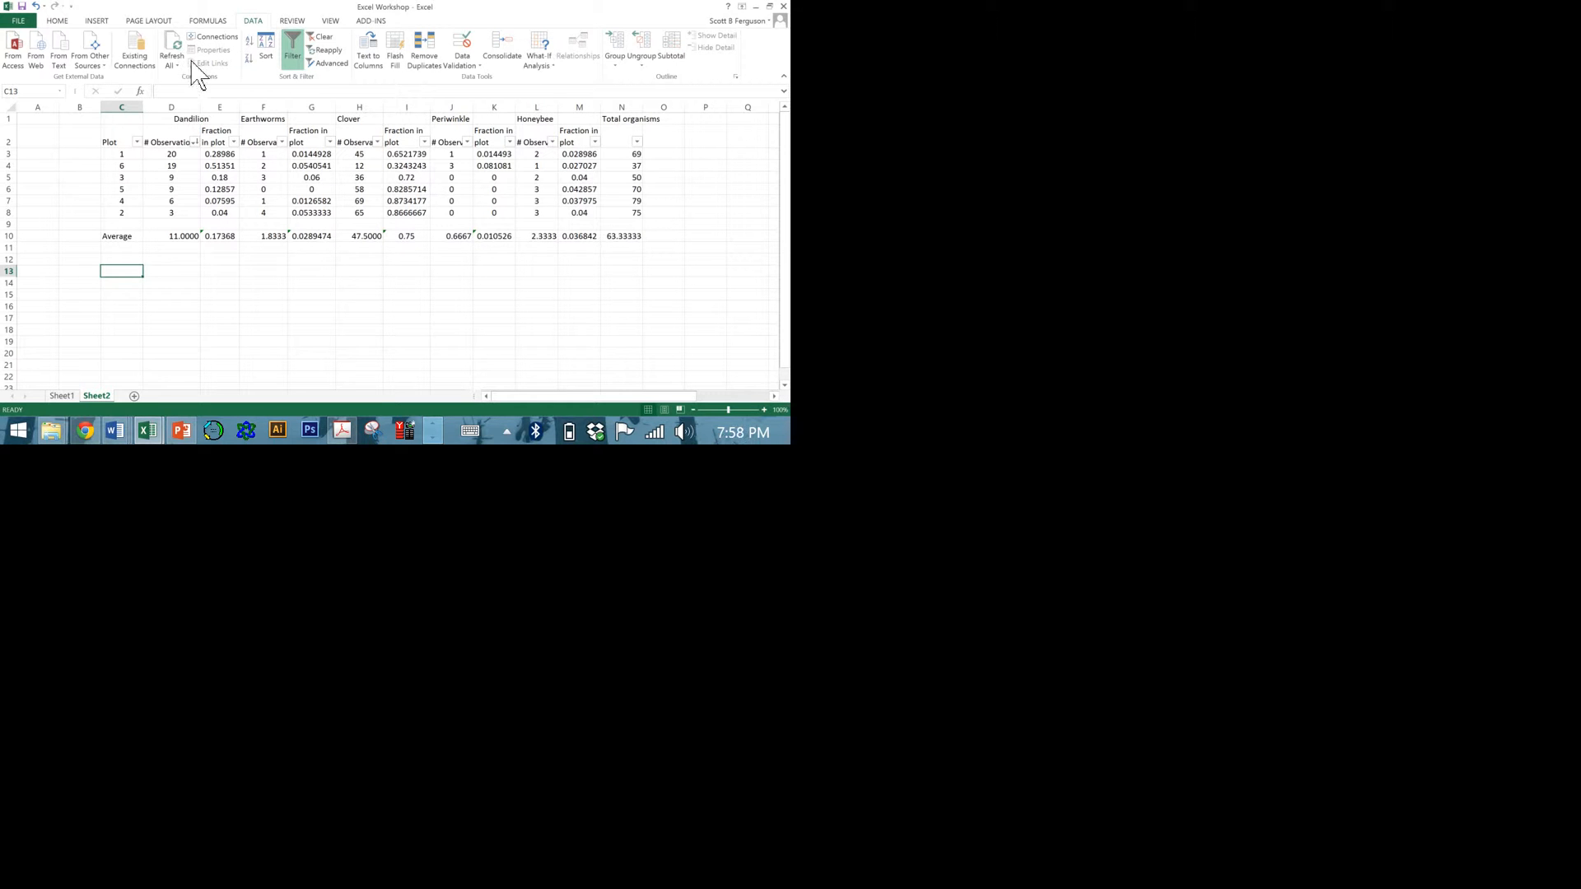
Insert an empty 2-D clustered column chart and place it below the Average row of the plot table.
scroll(198, 74, "up", 3)
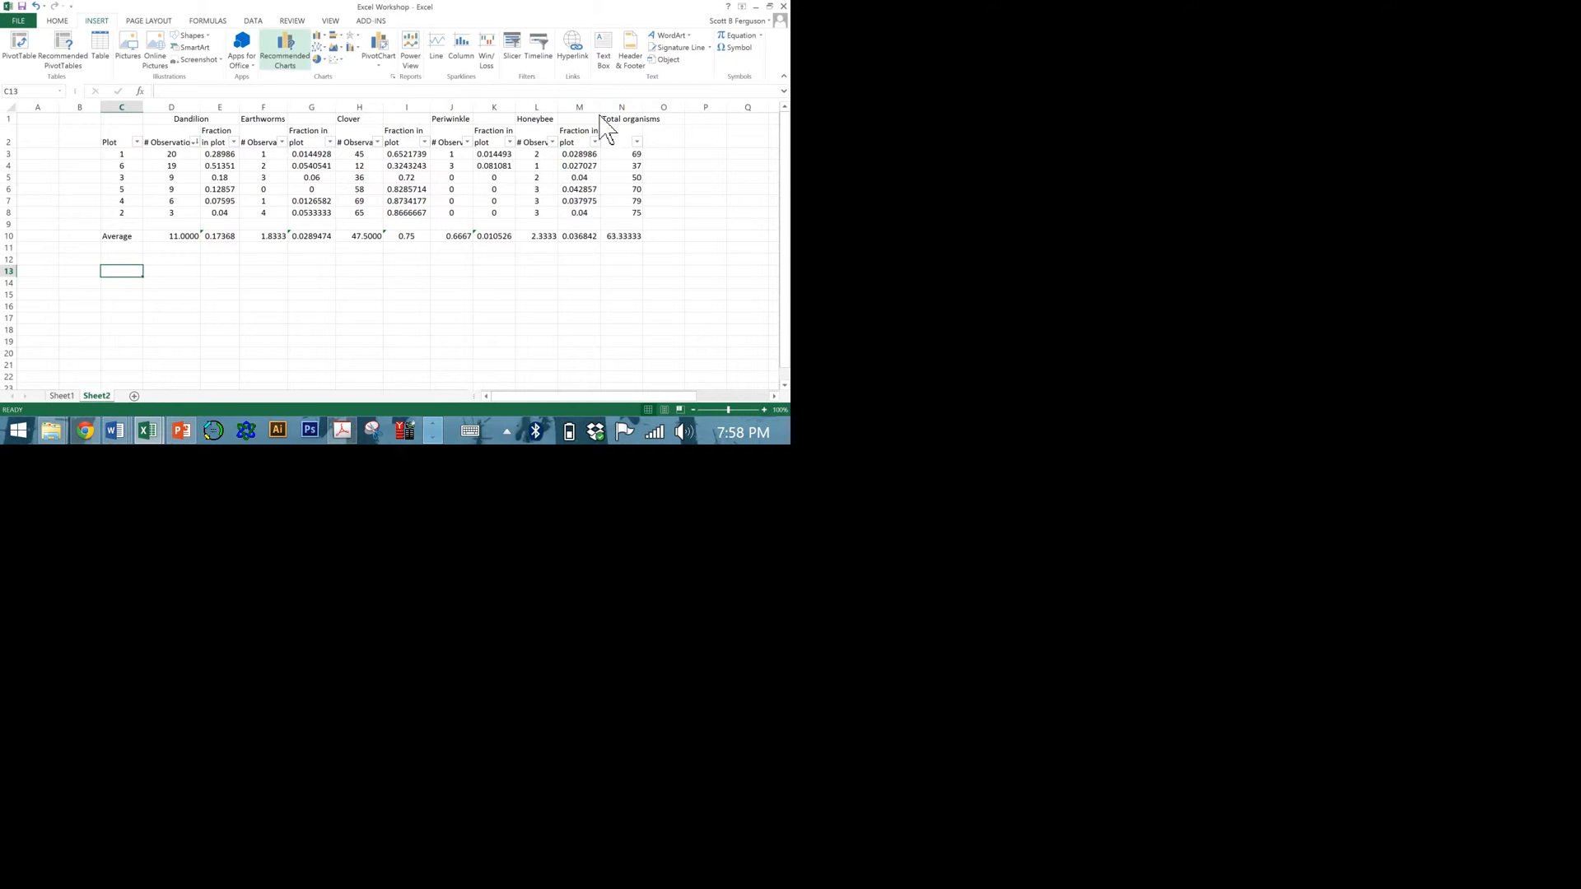
left_click(298, 58)
left_click(394, 235)
left_click(320, 36)
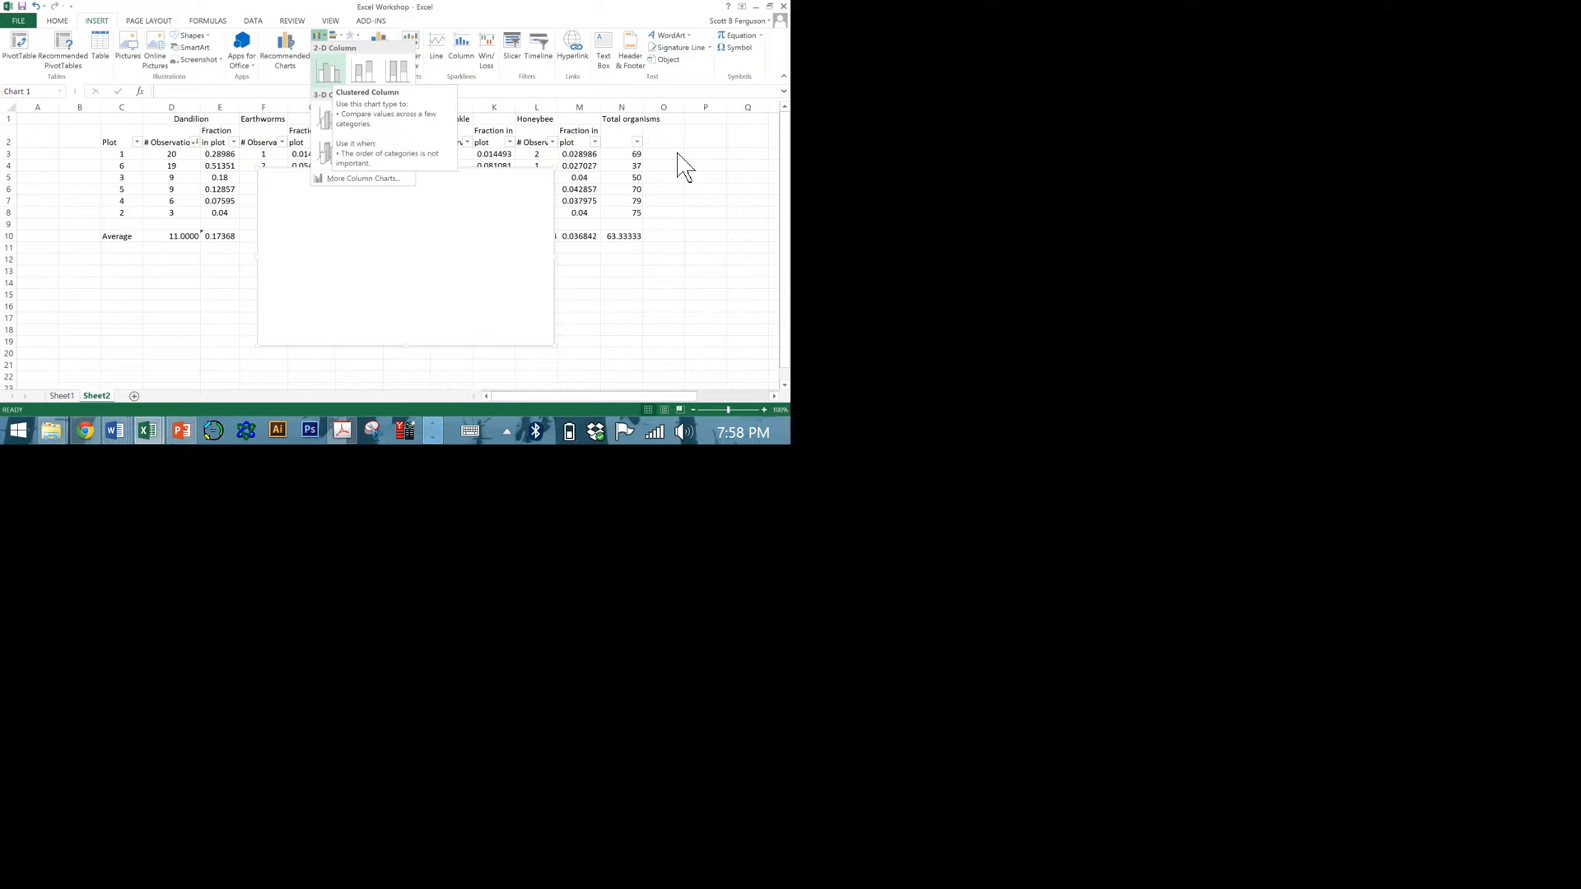
left_click(338, 76)
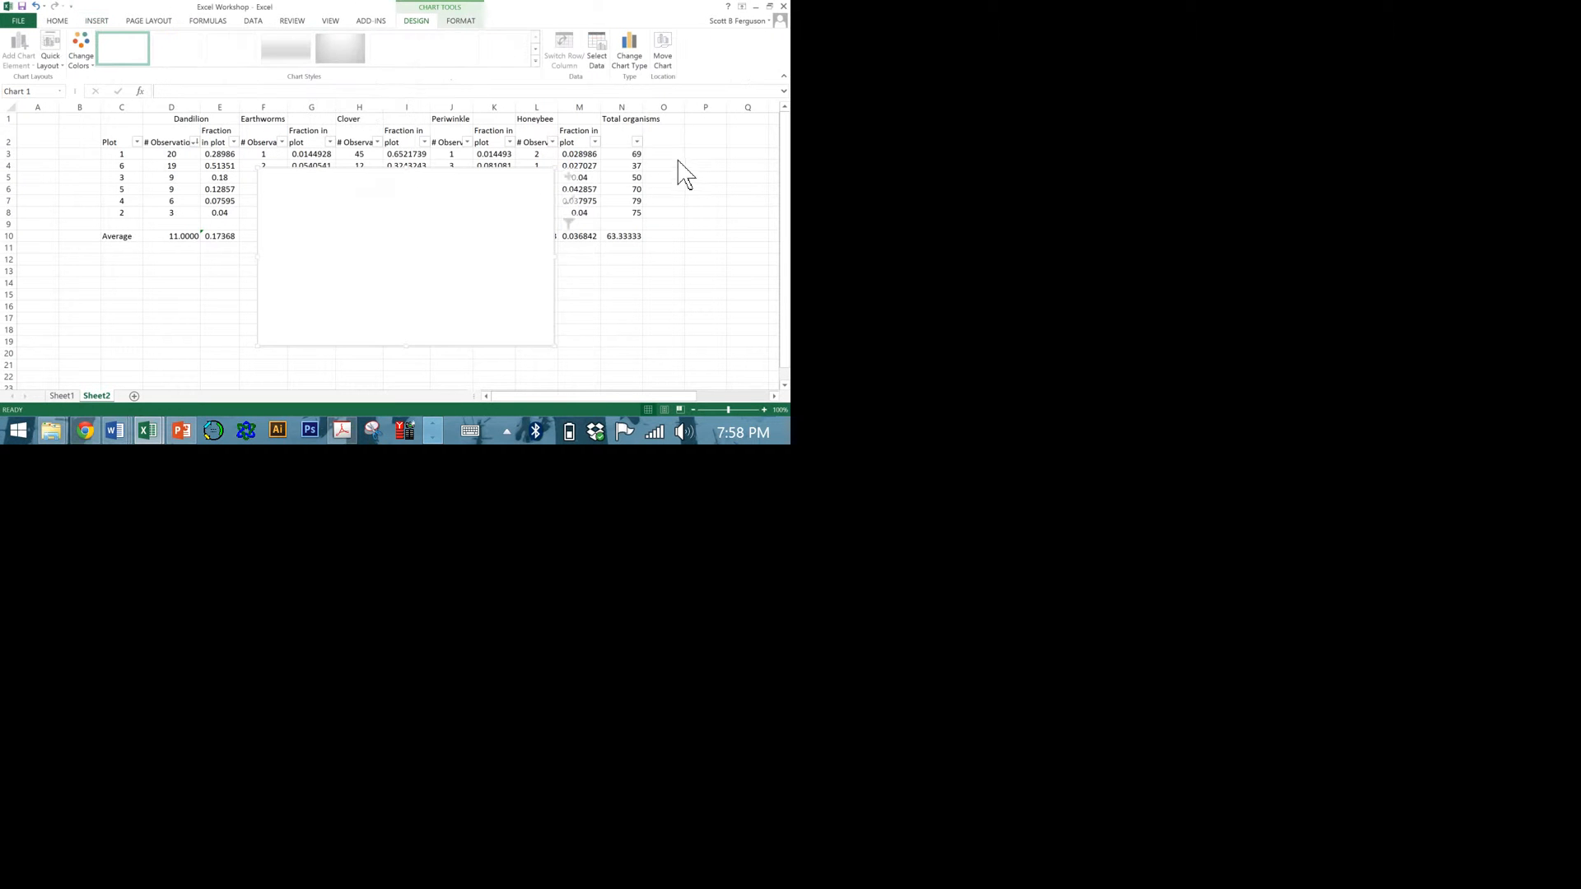
left_click_drag(348, 258, 275, 317)
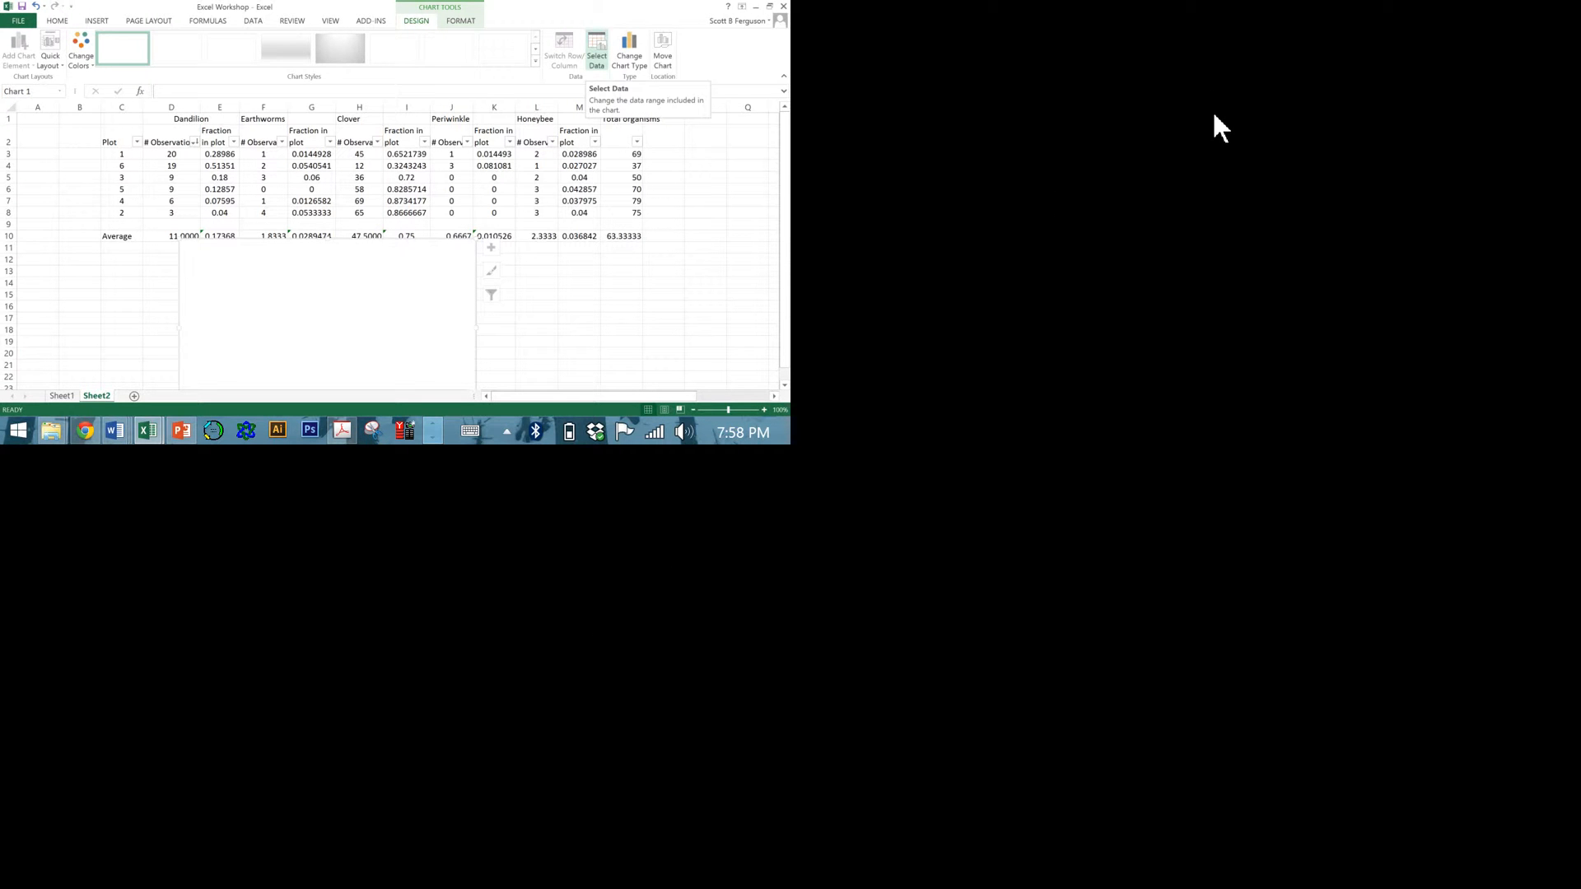
Add a data series to the chart named from the Dandillon header in D1 with values from D3:D8.
right_click(684, 587)
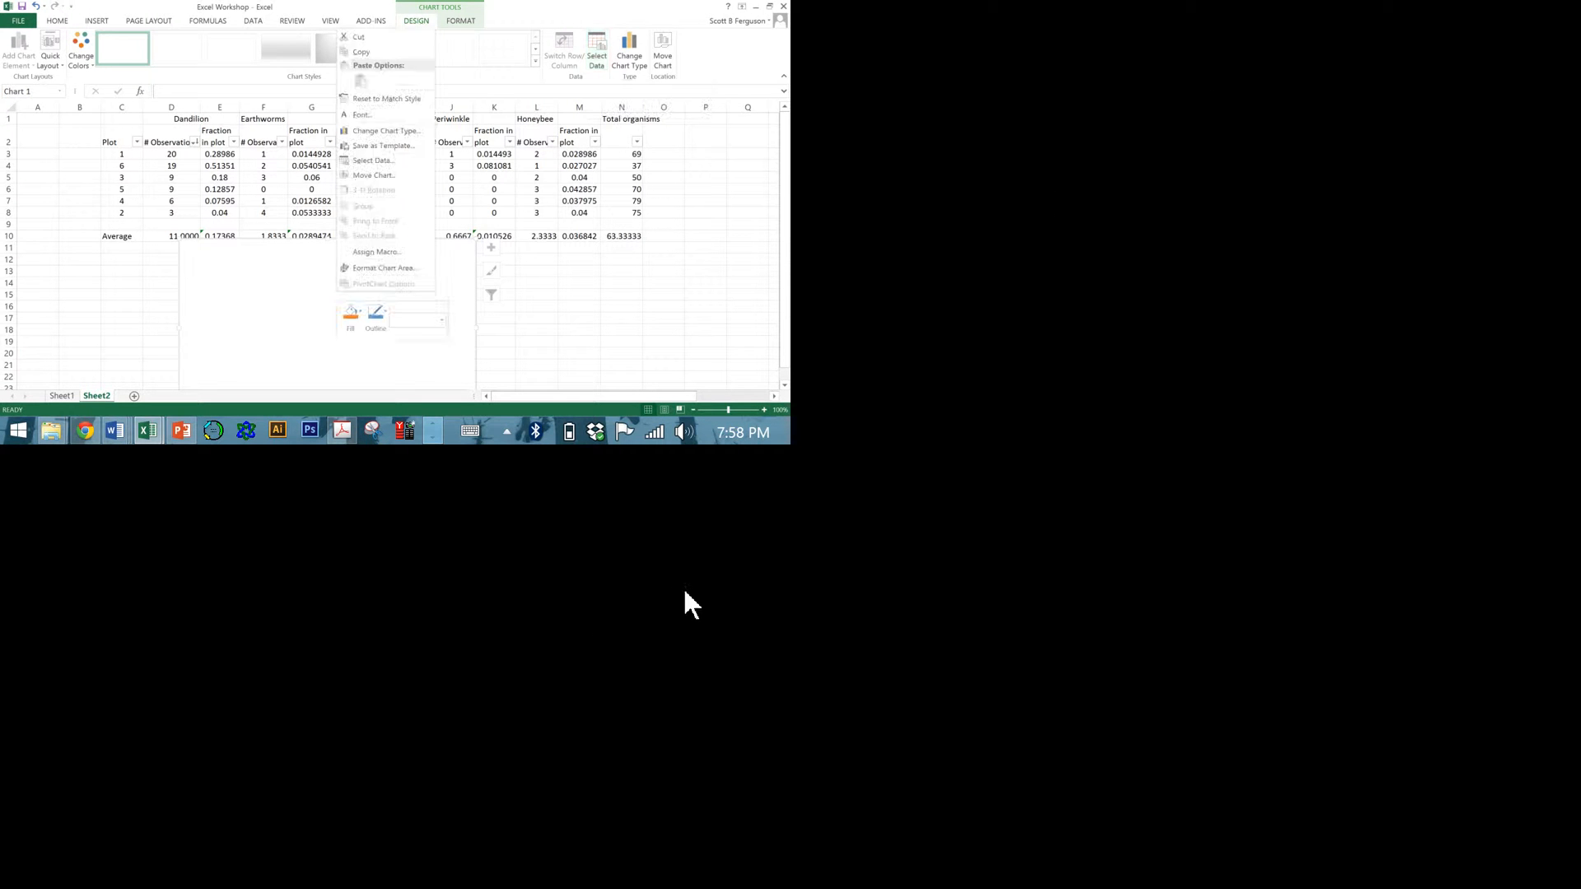
left_click(774, 337)
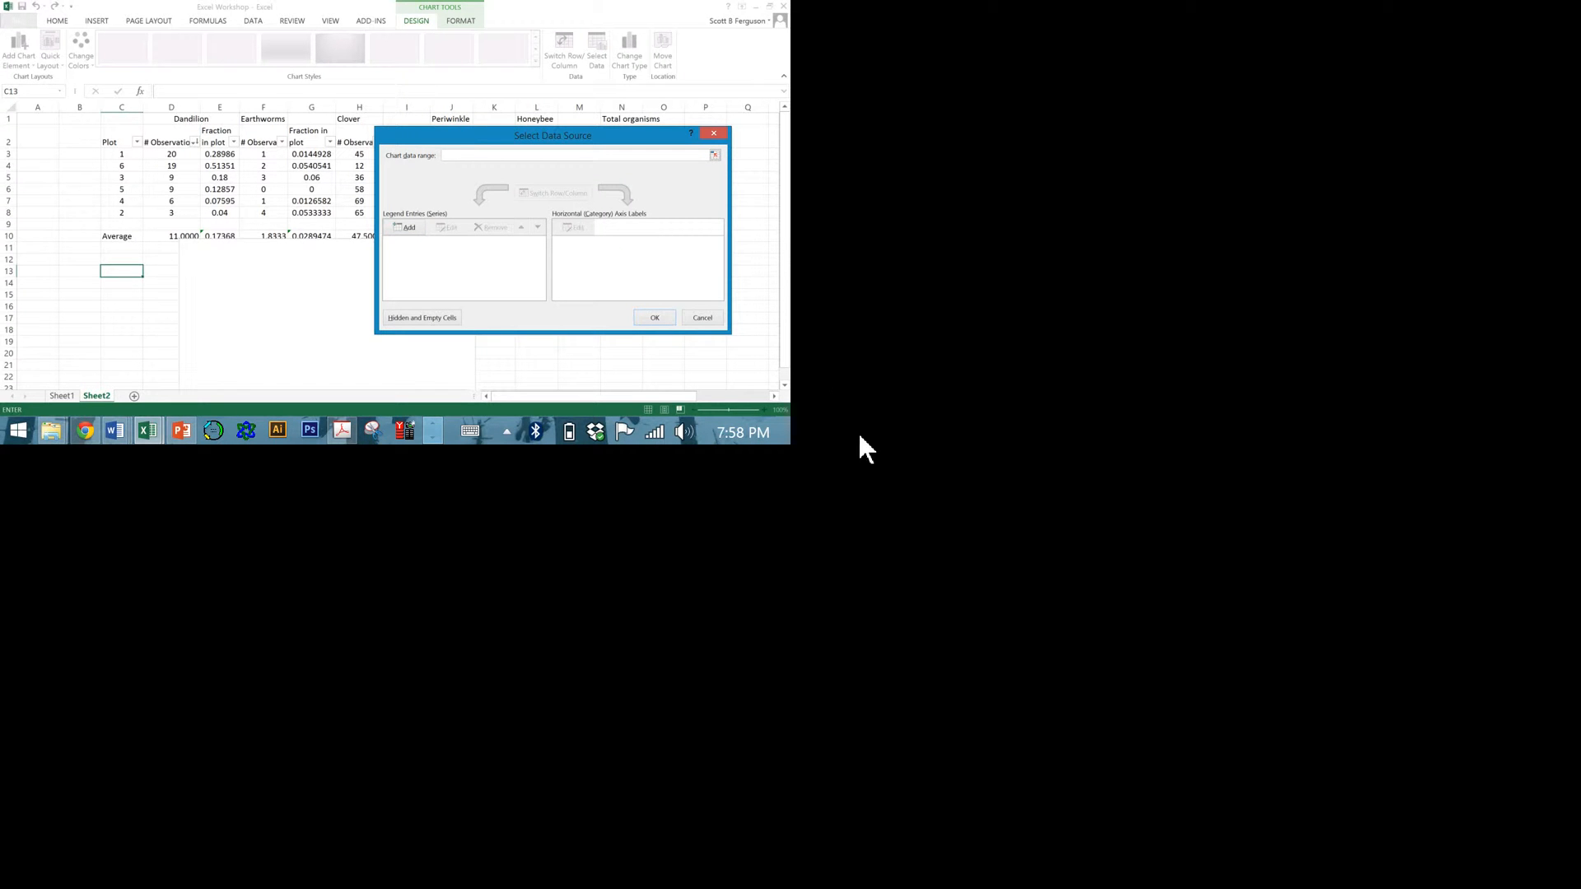
left_click(406, 227)
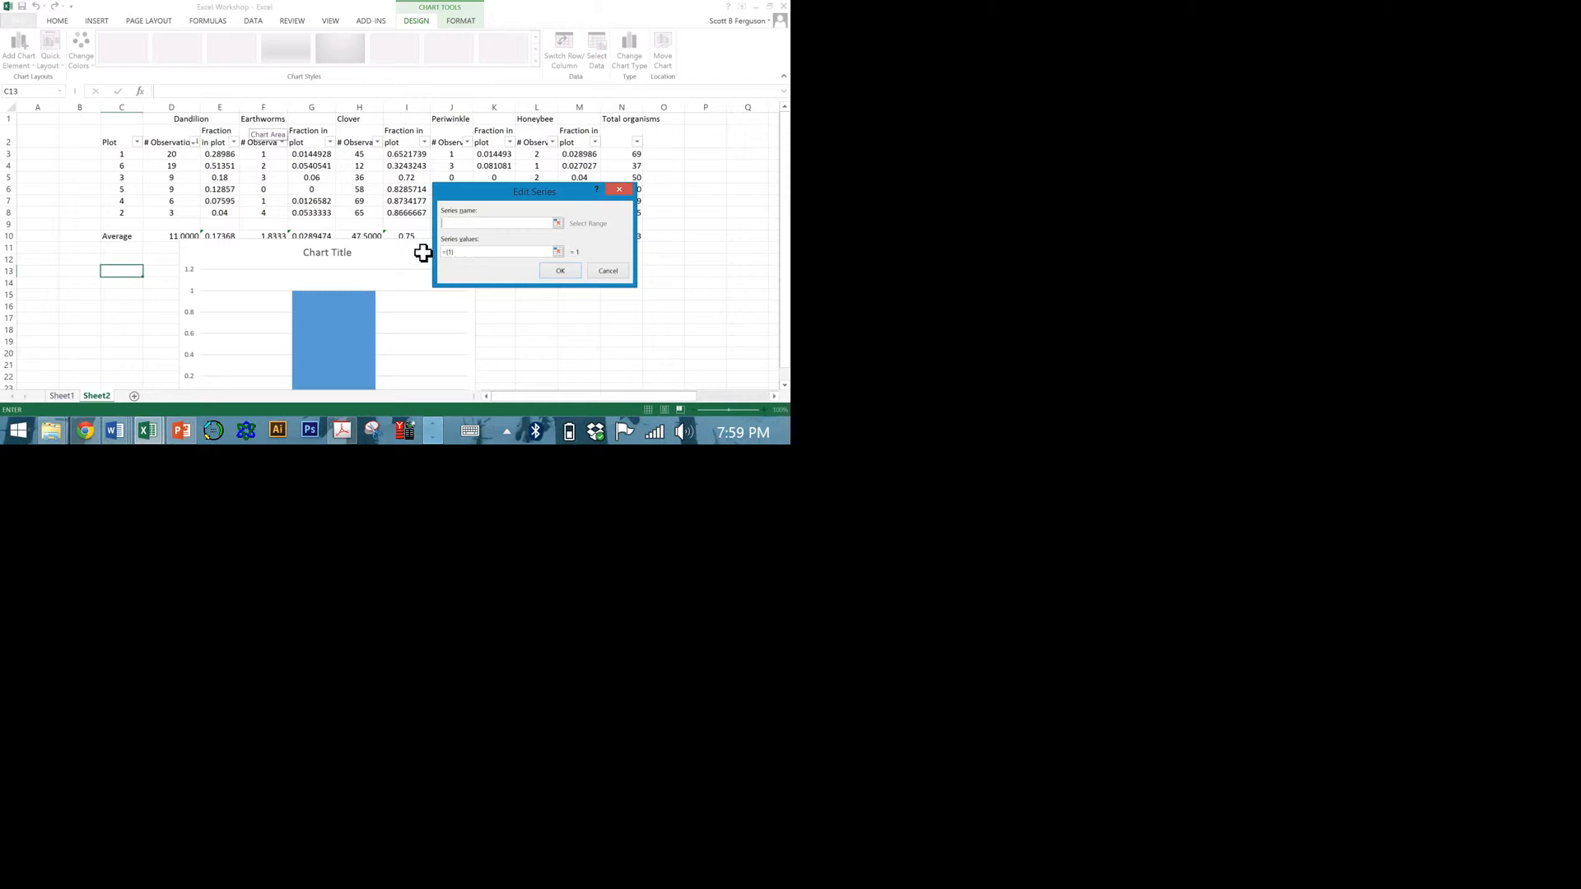
left_click(206, 120)
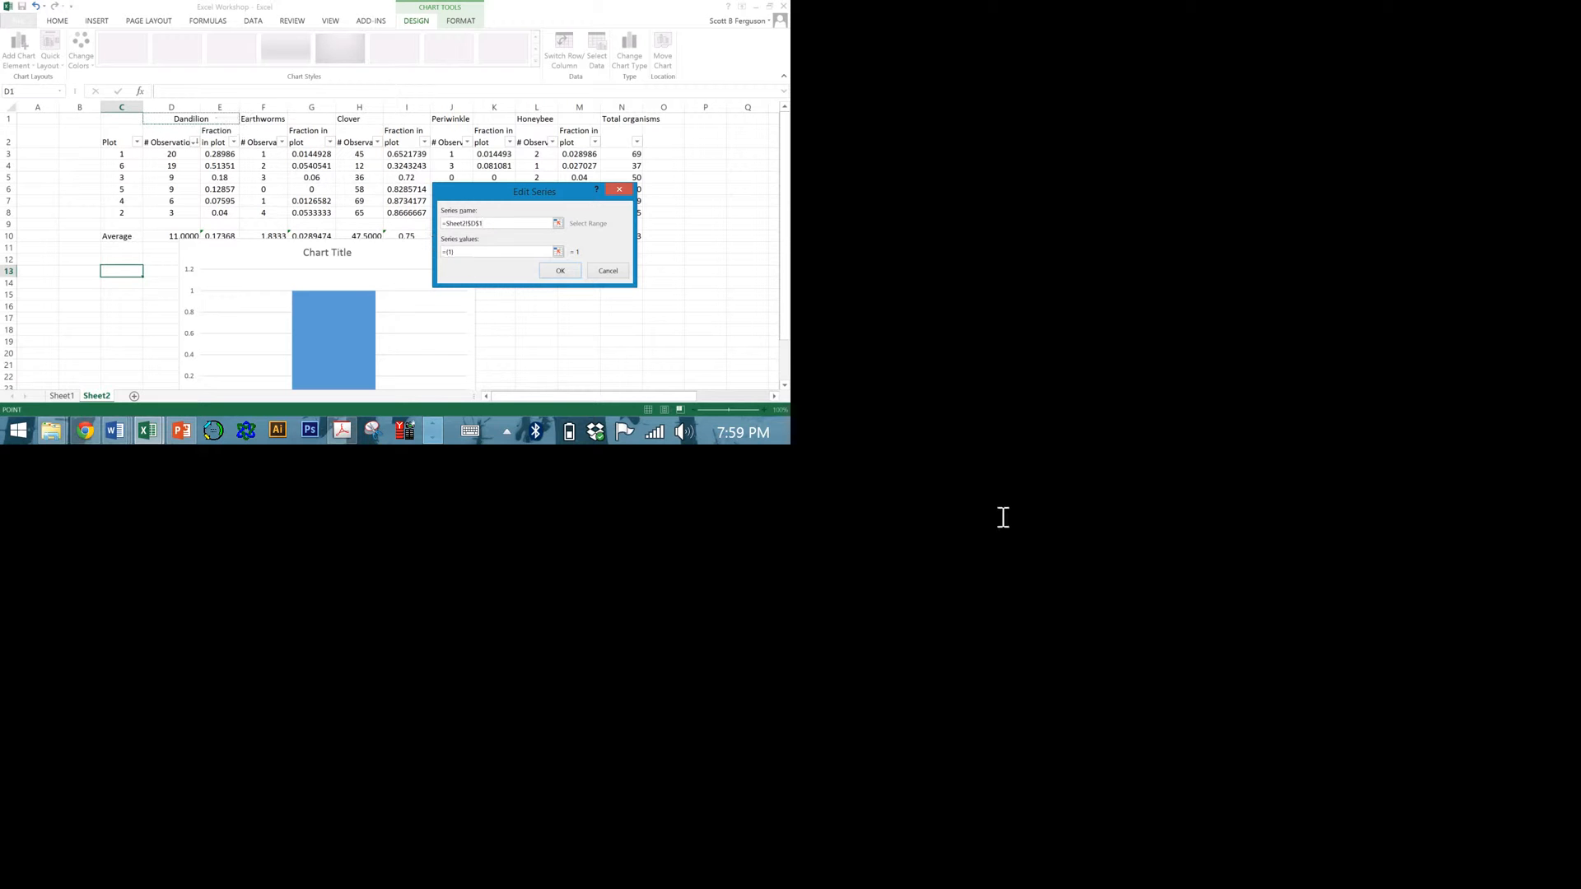
key("Tab")
type("=")
left_click_drag(186, 155, 185, 216)
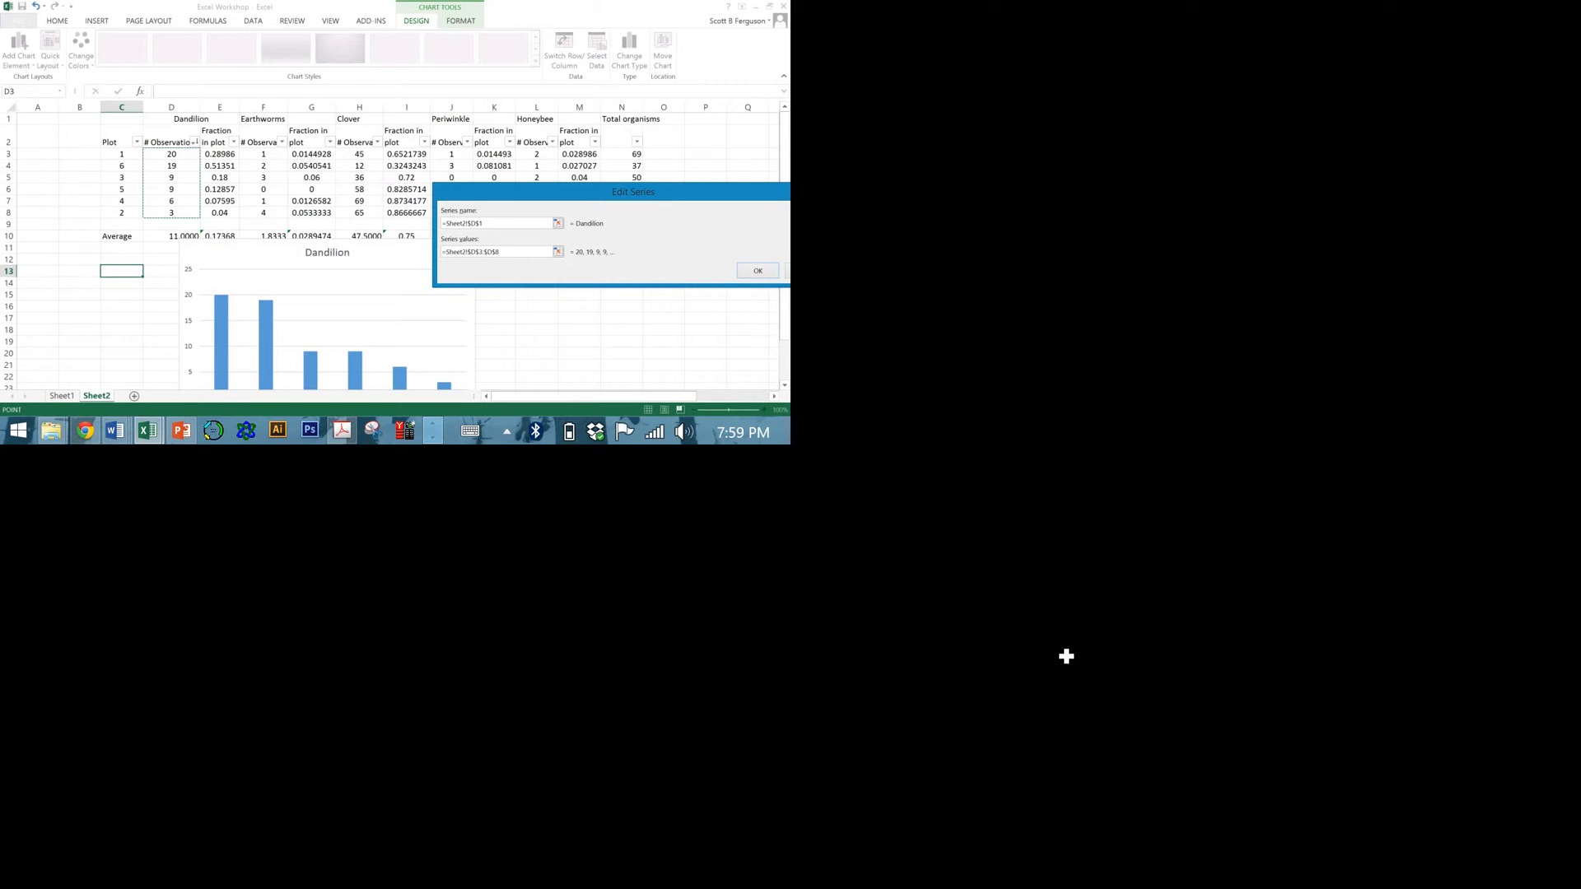
scroll(533, 324, "down", 1)
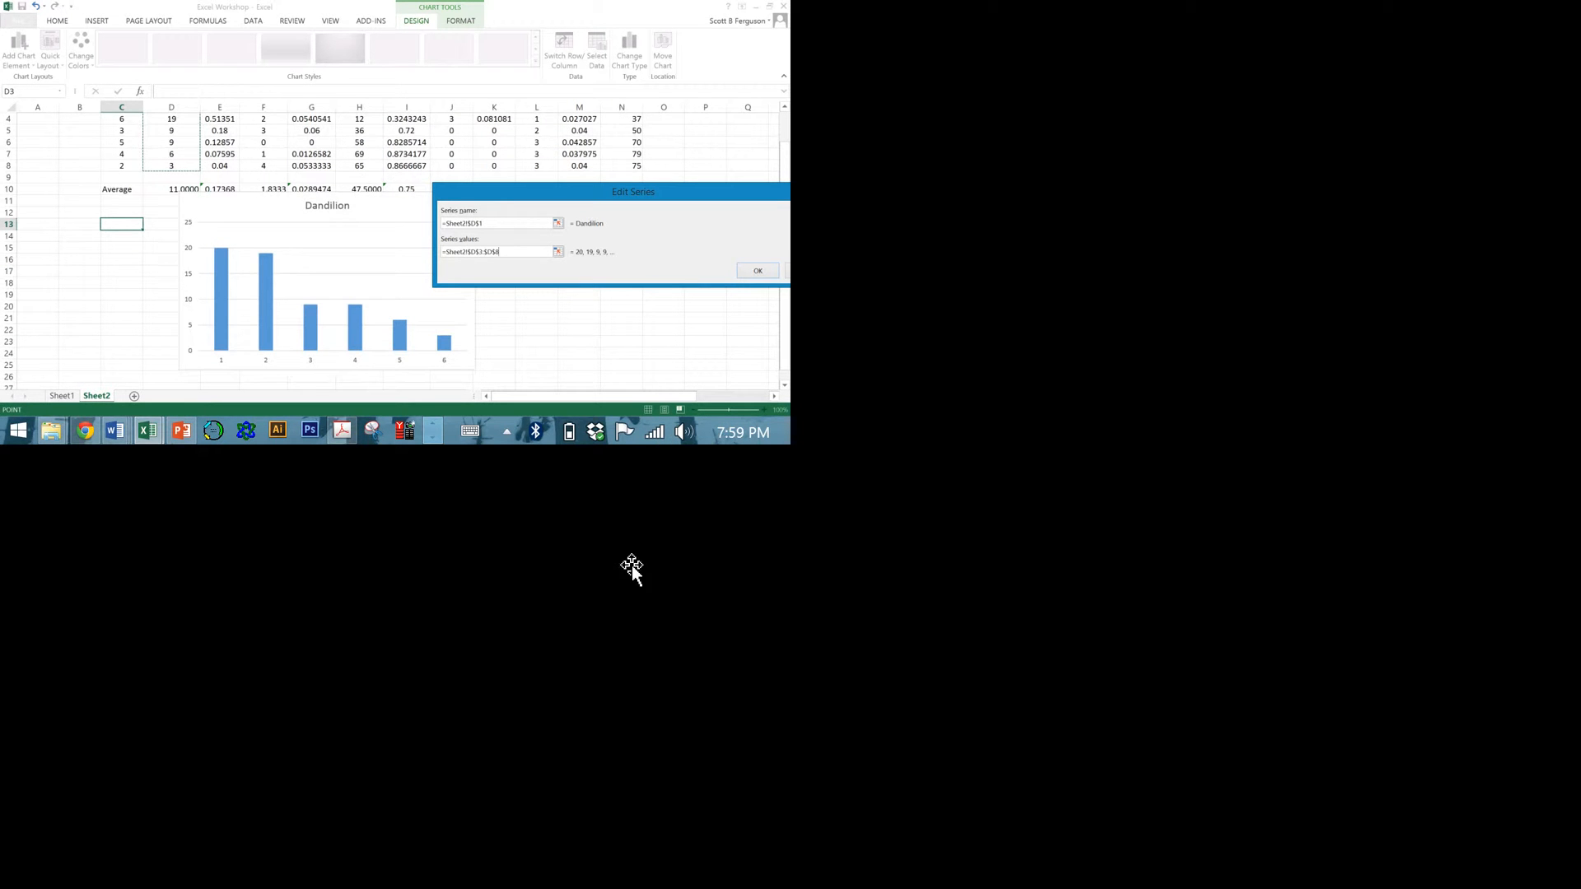
left_click_drag(672, 191, 576, 126)
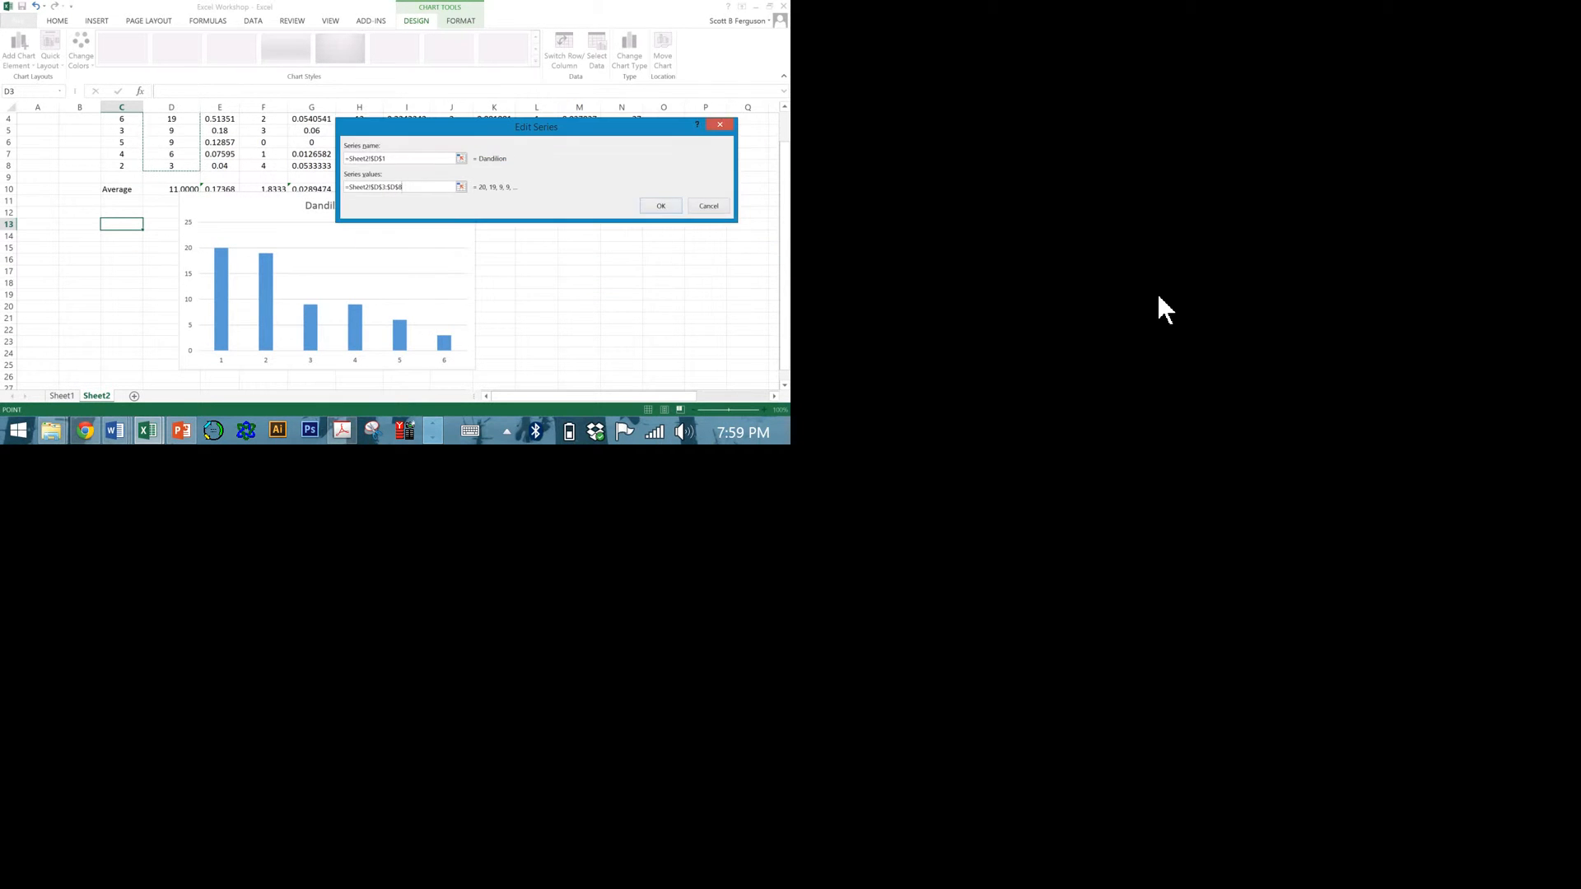
left_click(662, 207)
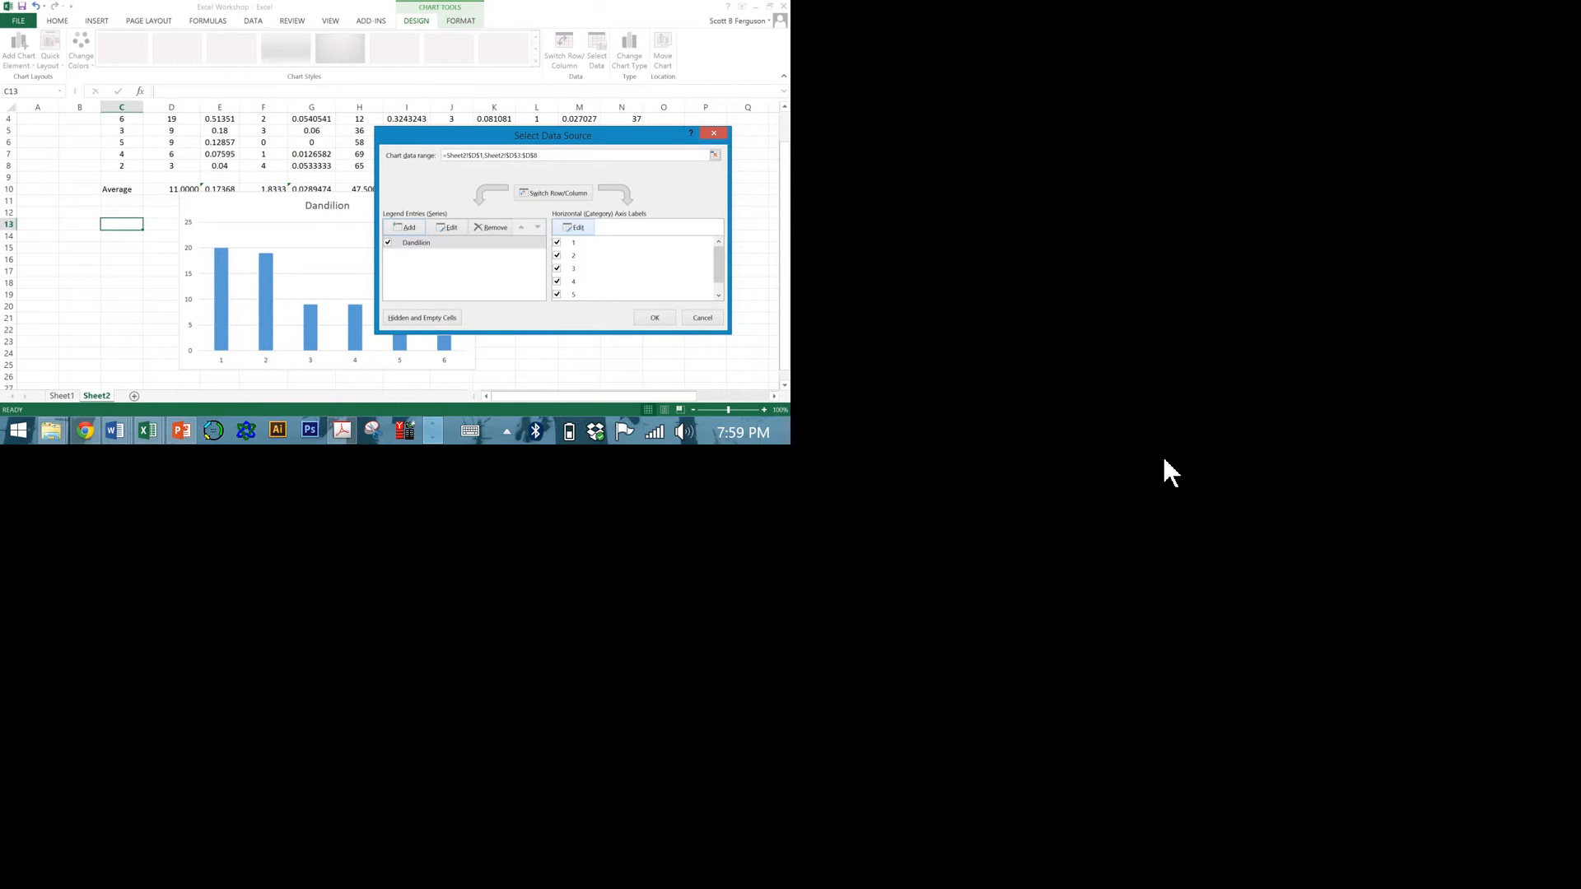
Set the chart's horizontal axis labels to the plot numbers in C3:C8.
left_click(579, 228)
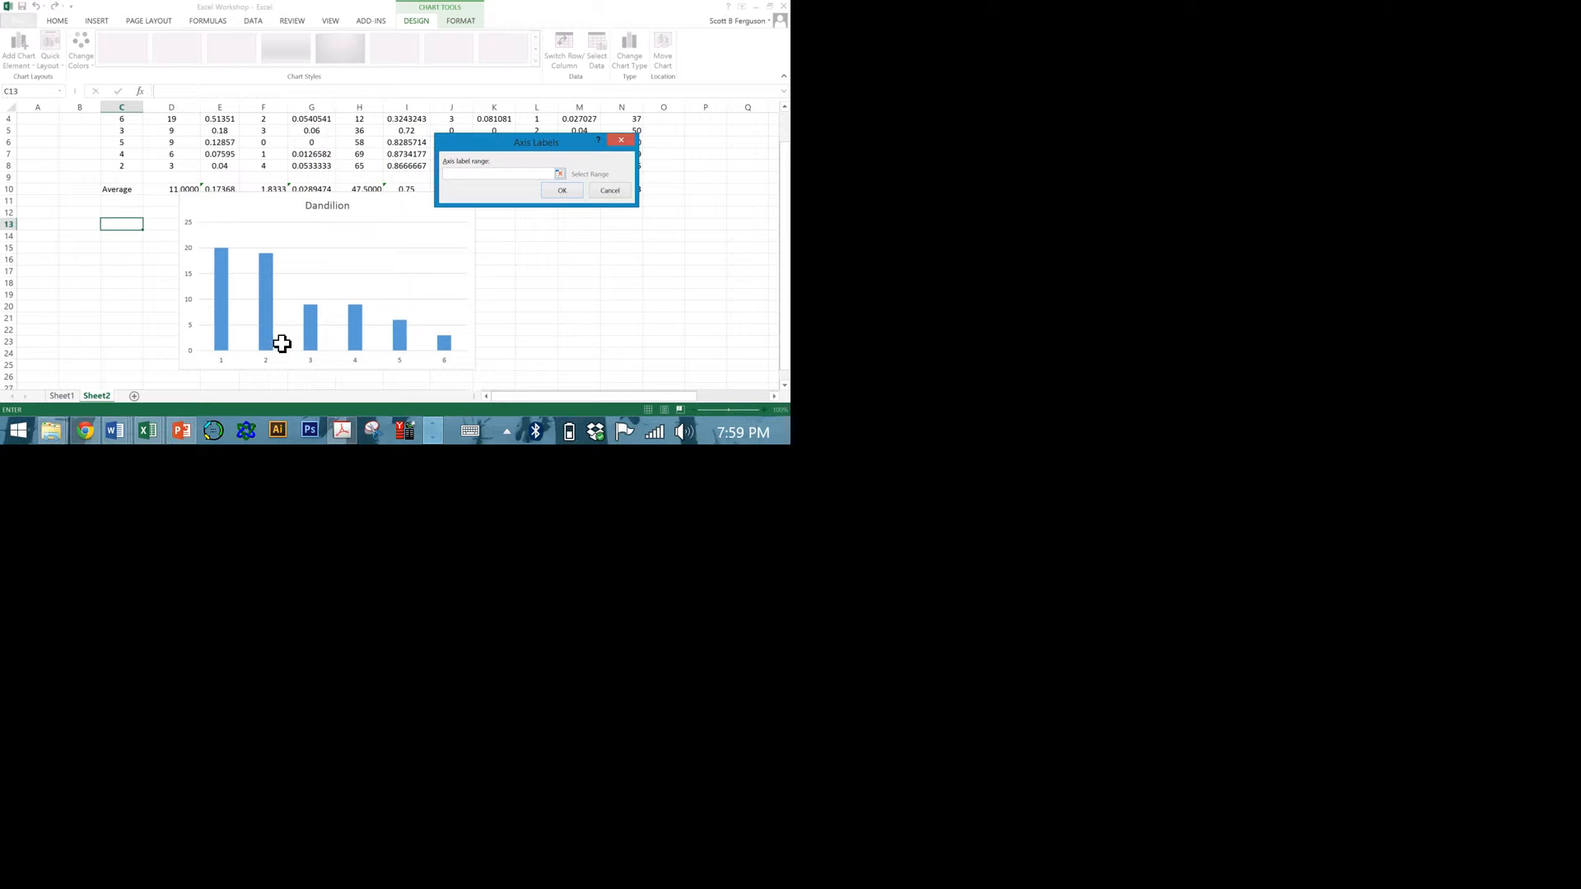
mouse_move(269, 325)
left_mouse_down()
mouse_move(258, 191)
mouse_move(258, 316)
left_mouse_up()
left_click(759, 190)
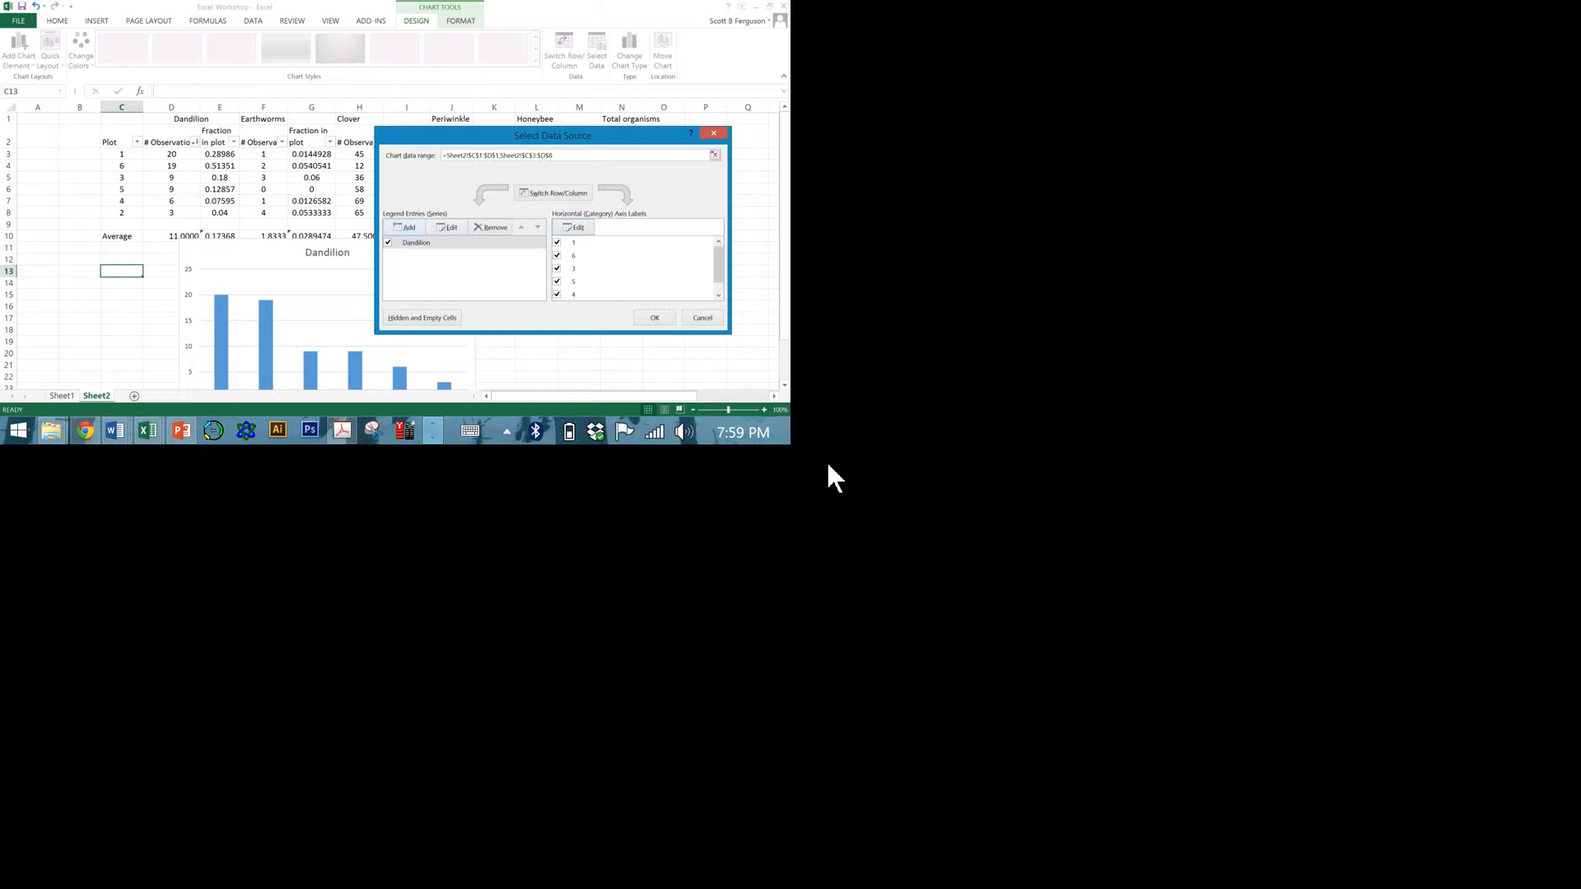
Add a second chart series named from the Earthworms header in F1 with values from F3:F8.
left_click(413, 229)
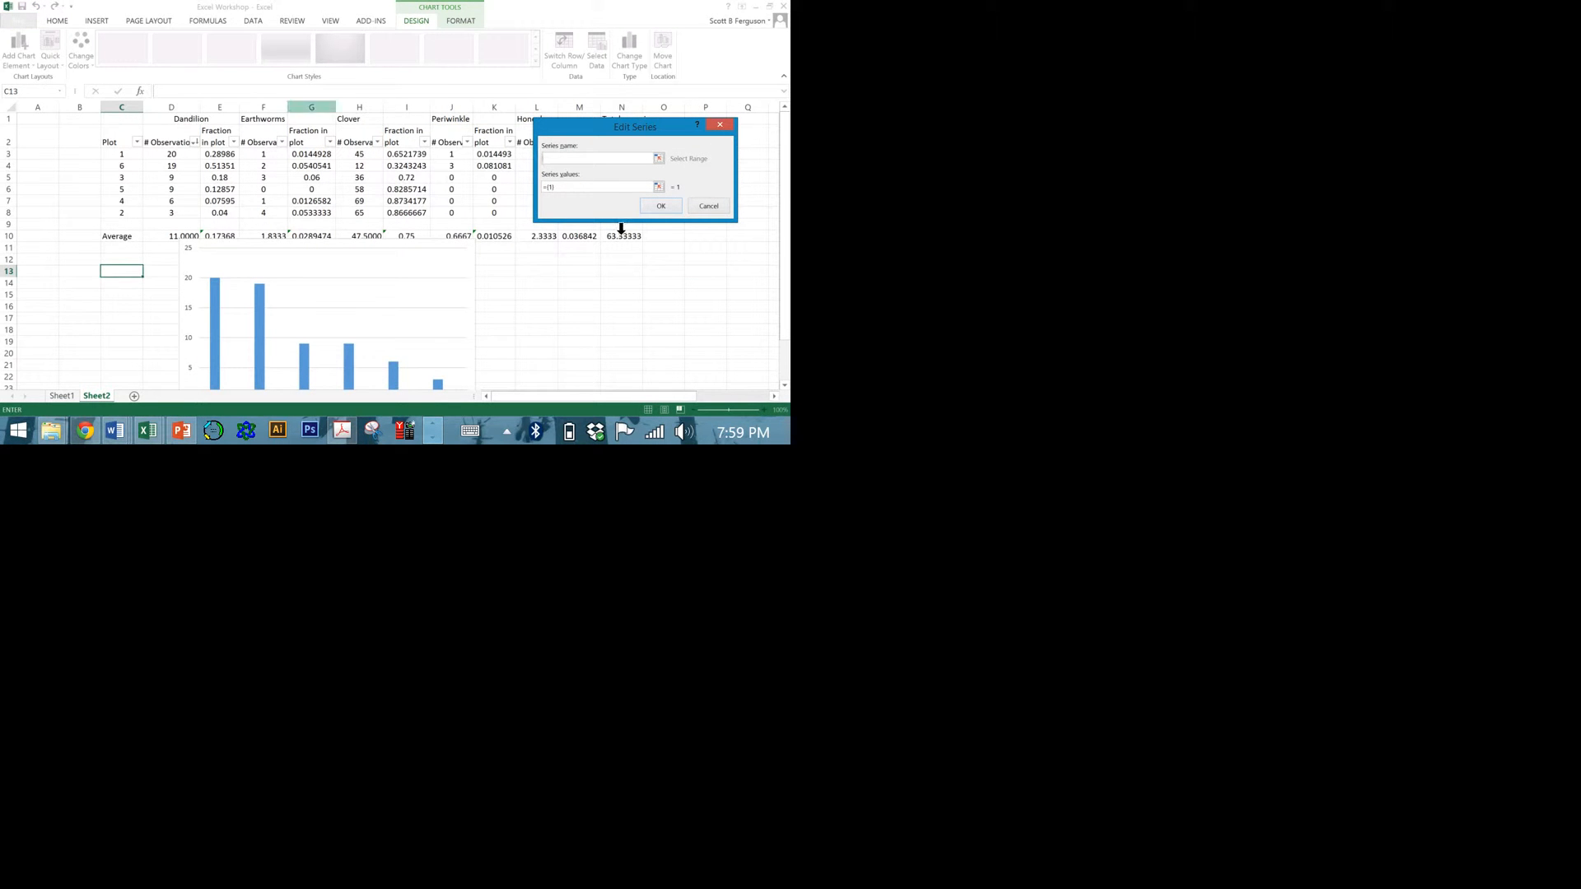
left_click(279, 121)
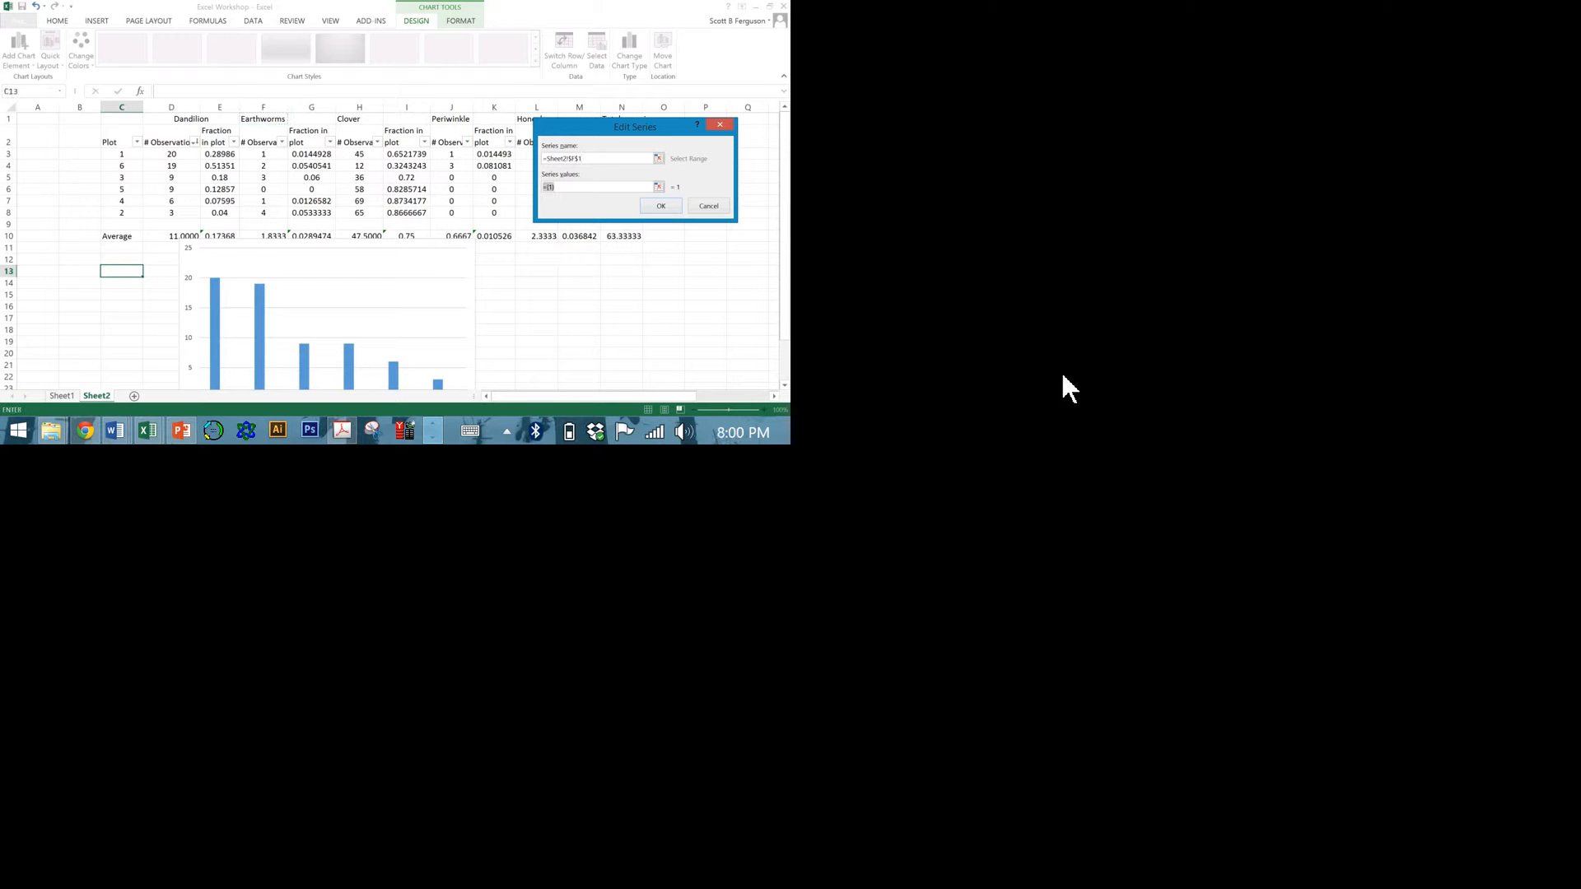
key("Tab")
type("=")
left_click_drag(537, 310, 544, 372)
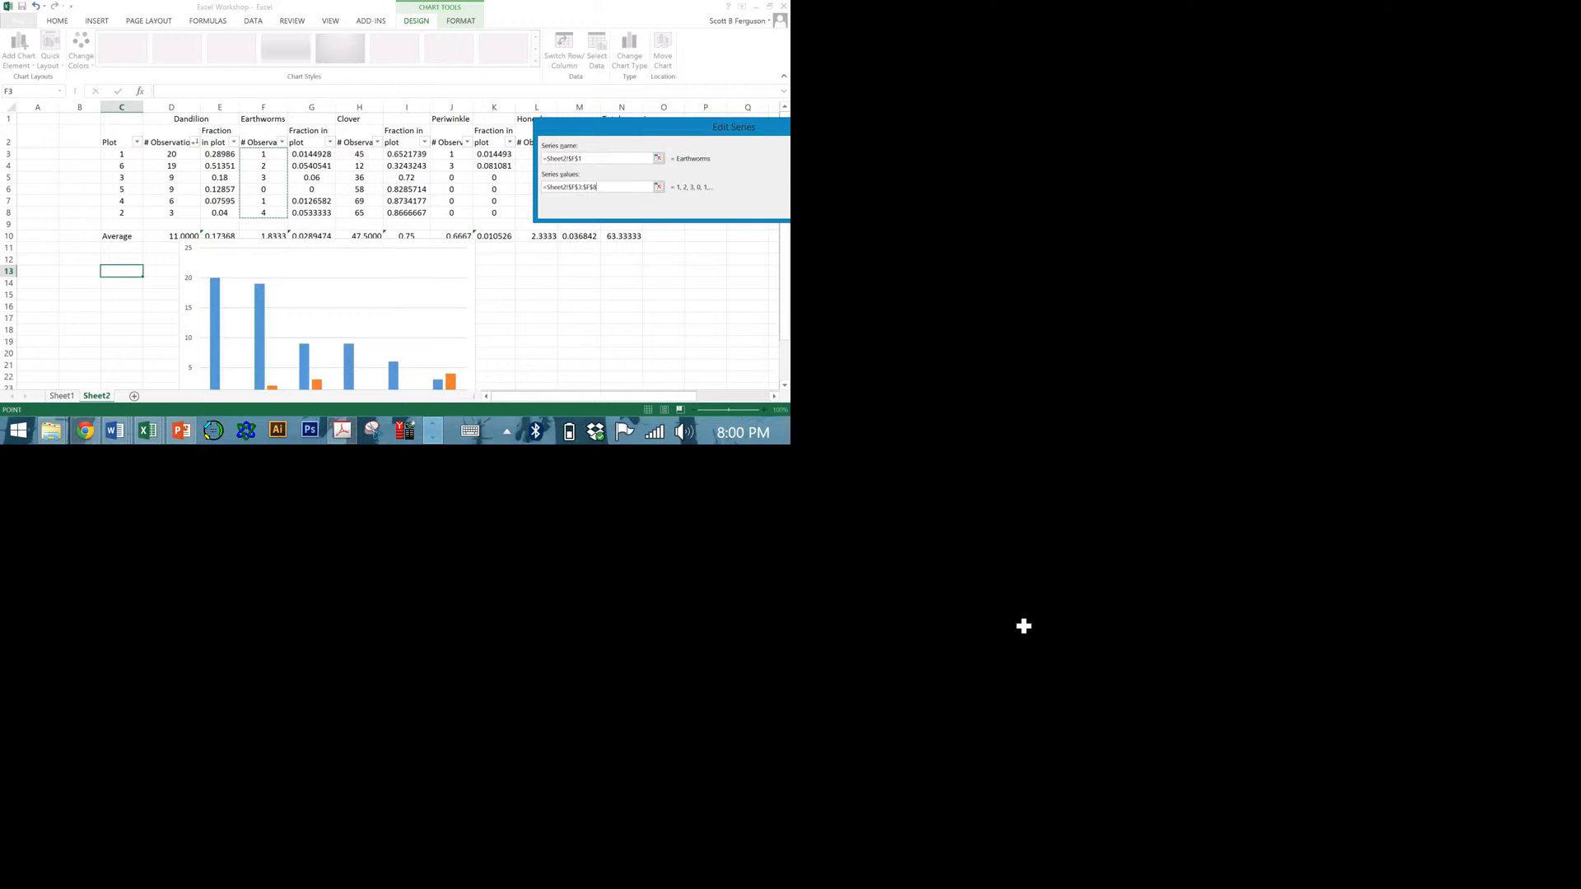
scroll(1024, 626, "down", 3)
scroll(1024, 617, "up", 2)
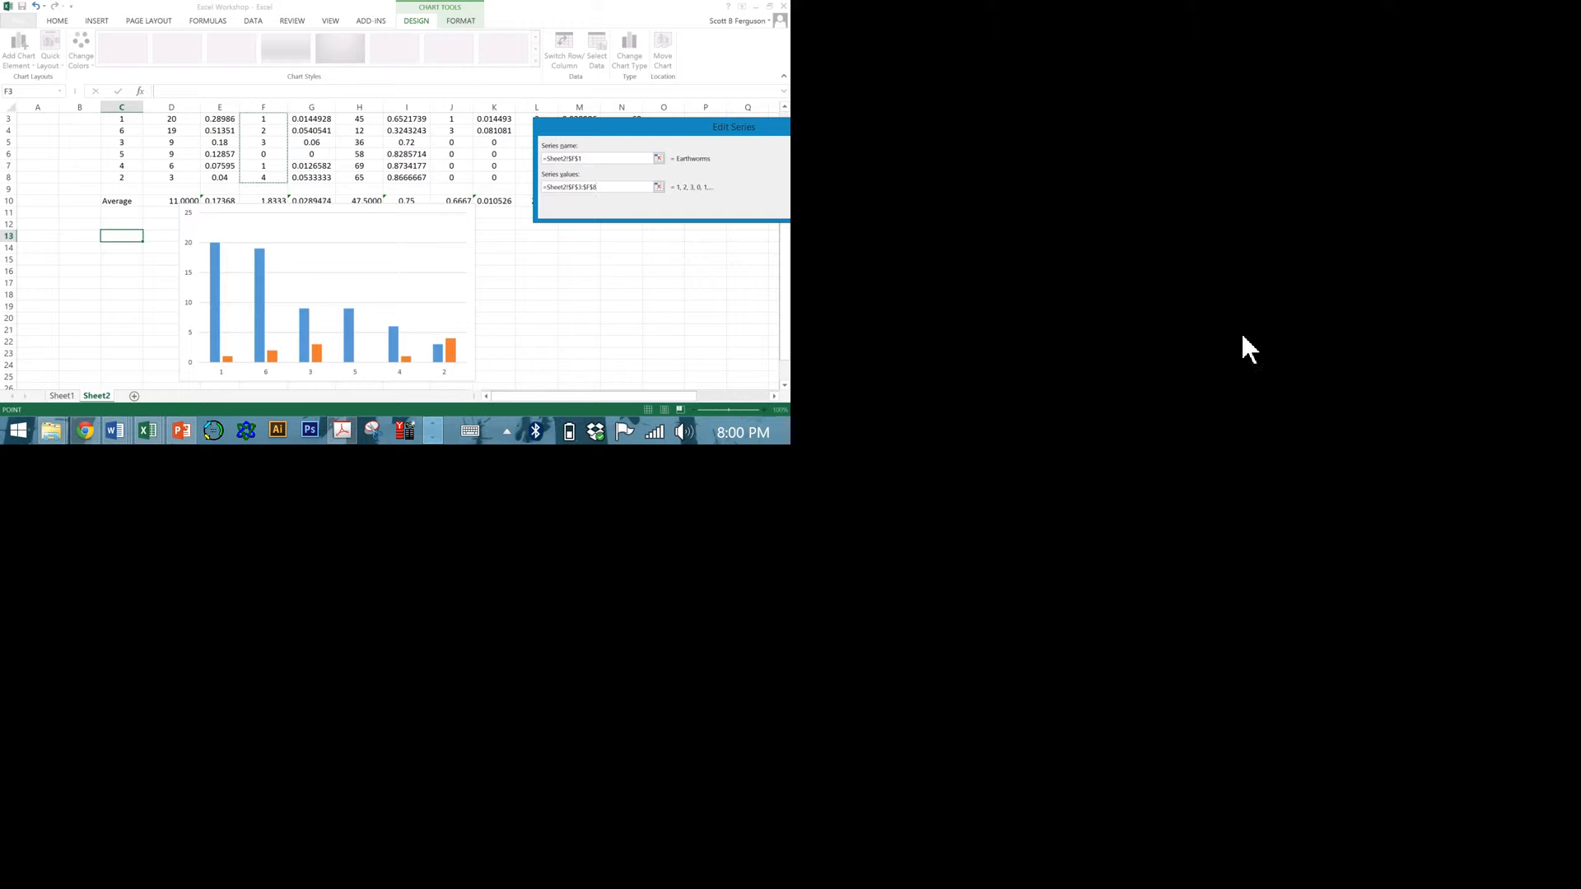
left_click_drag(673, 130, 461, 101)
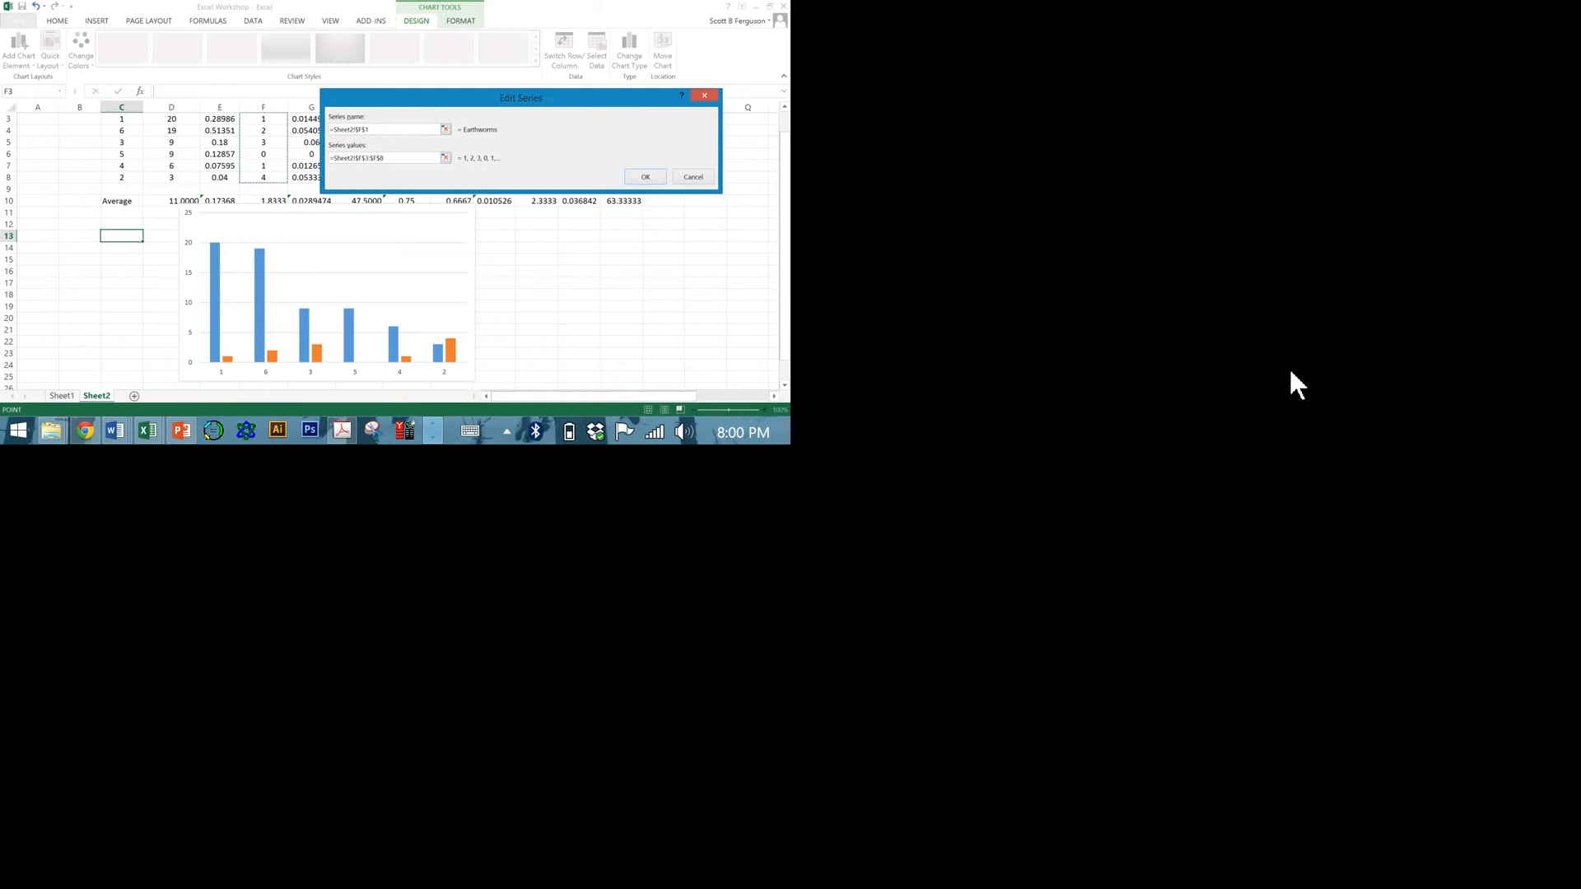
left_click(646, 176)
Add a third chart series named from the Clover header in H1 with values from H3:H8.
left_click(412, 224)
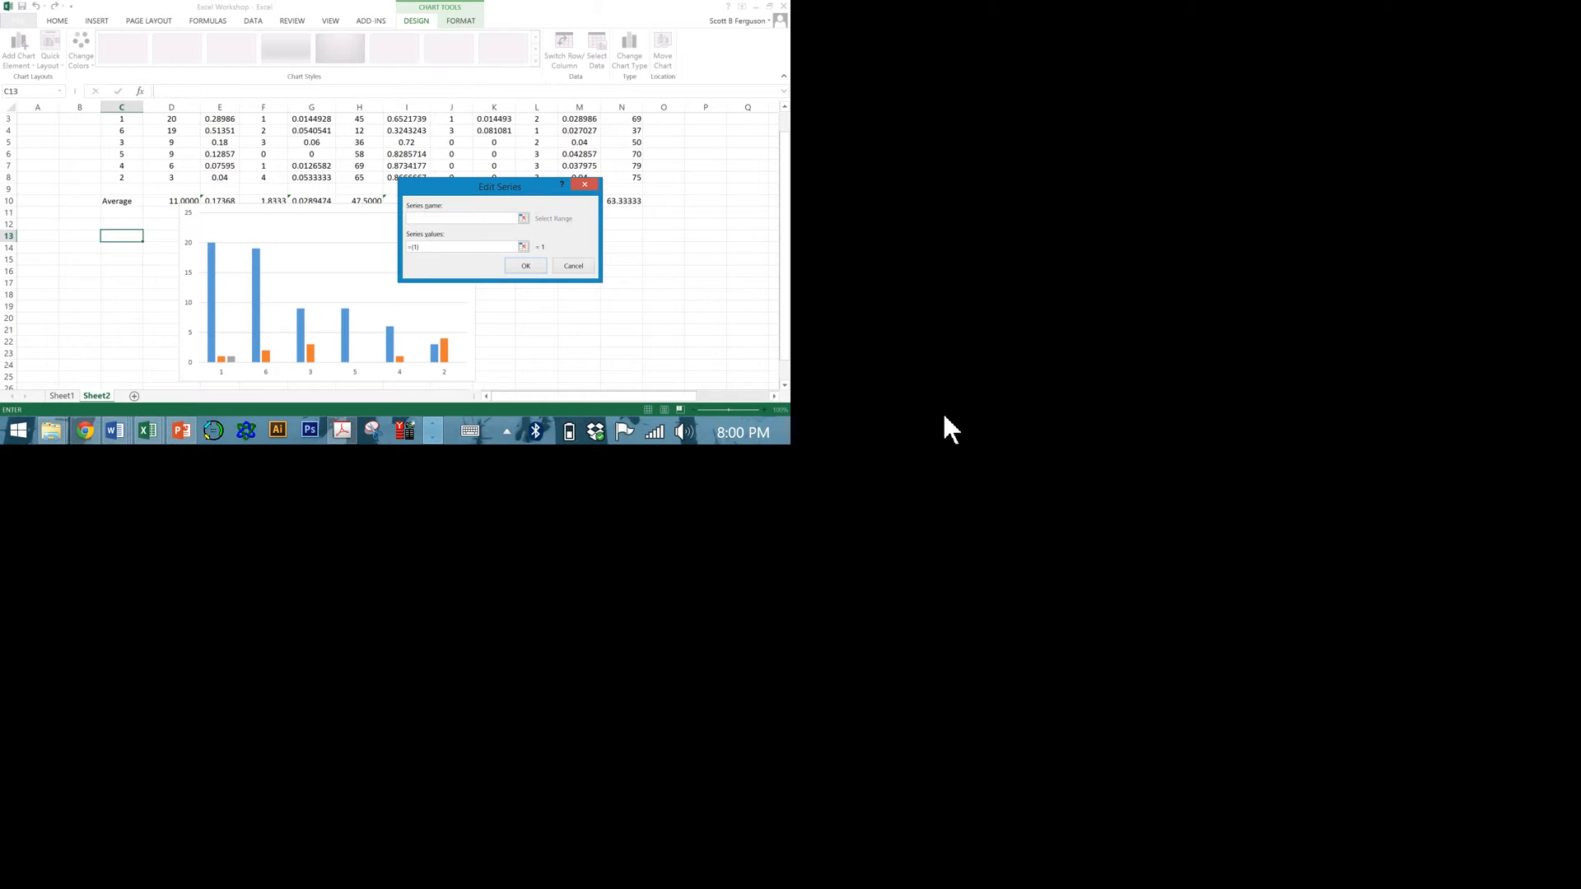
left_click_drag(472, 187, 472, 207)
scroll(555, 153, "up", 1)
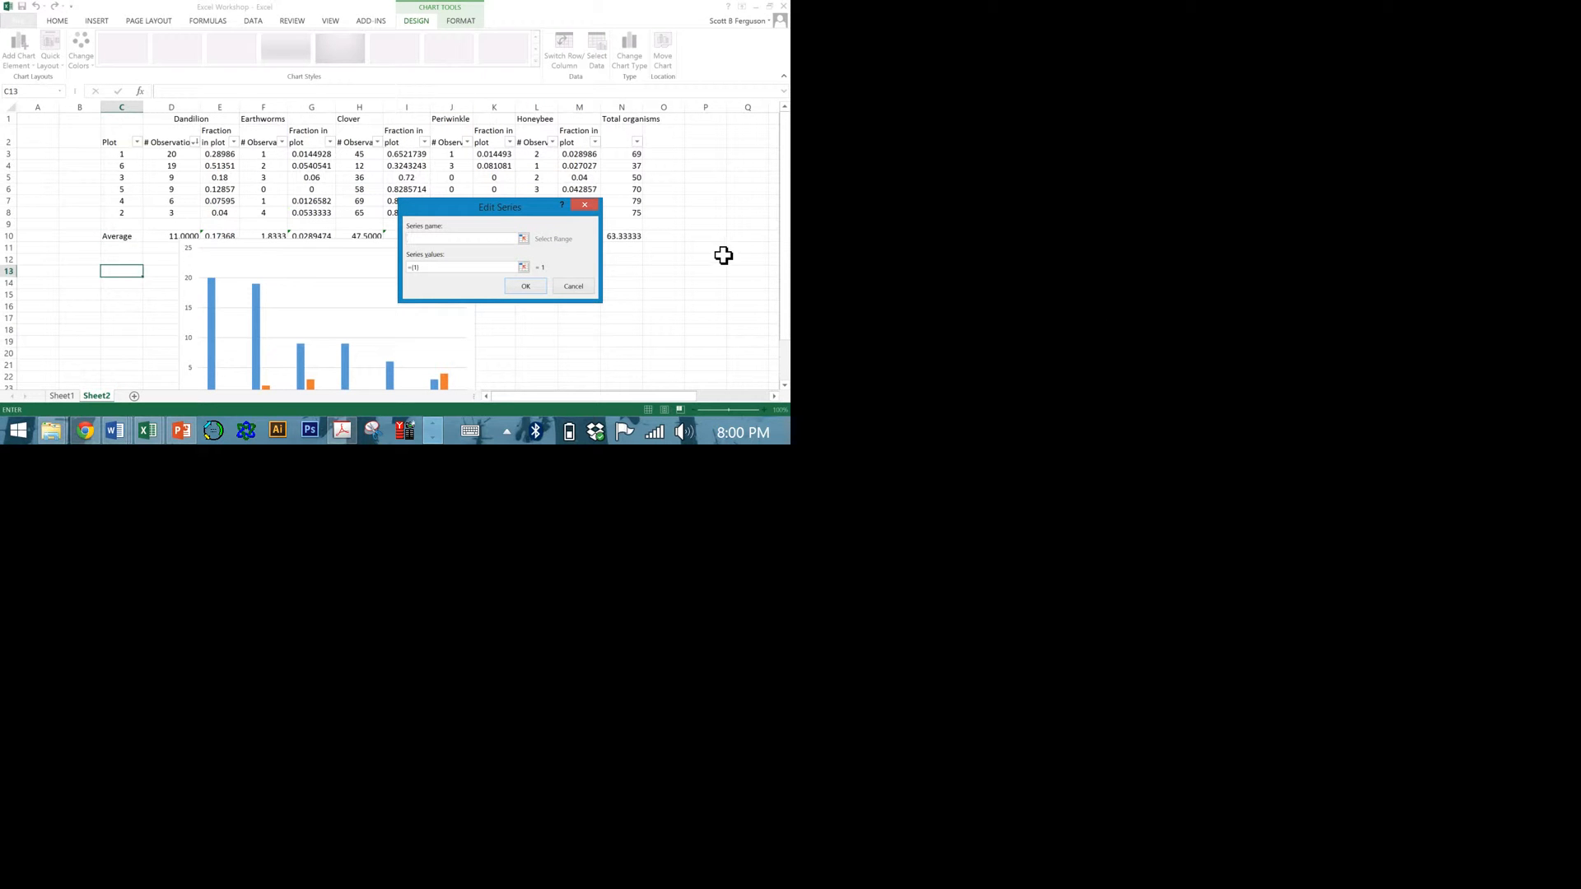
left_click(360, 120)
key("Tab")
left_click_drag(731, 314, 723, 427)
left_click(1449, 580)
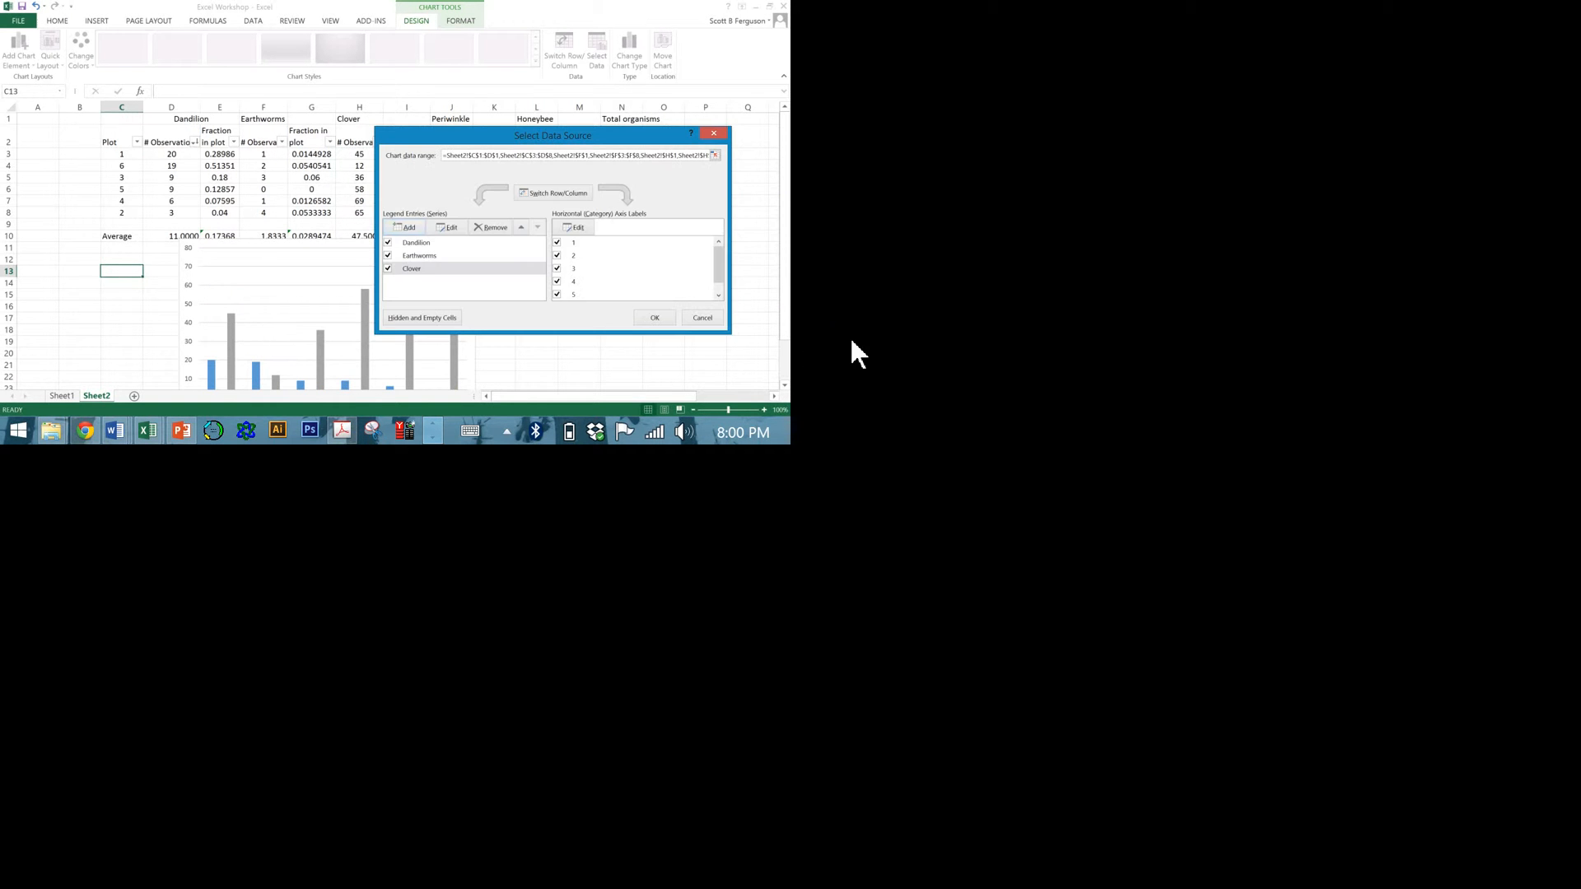
Add a fourth chart series named from the Periwinkle header in J1 with values from J3:J8.
left_click(814, 456)
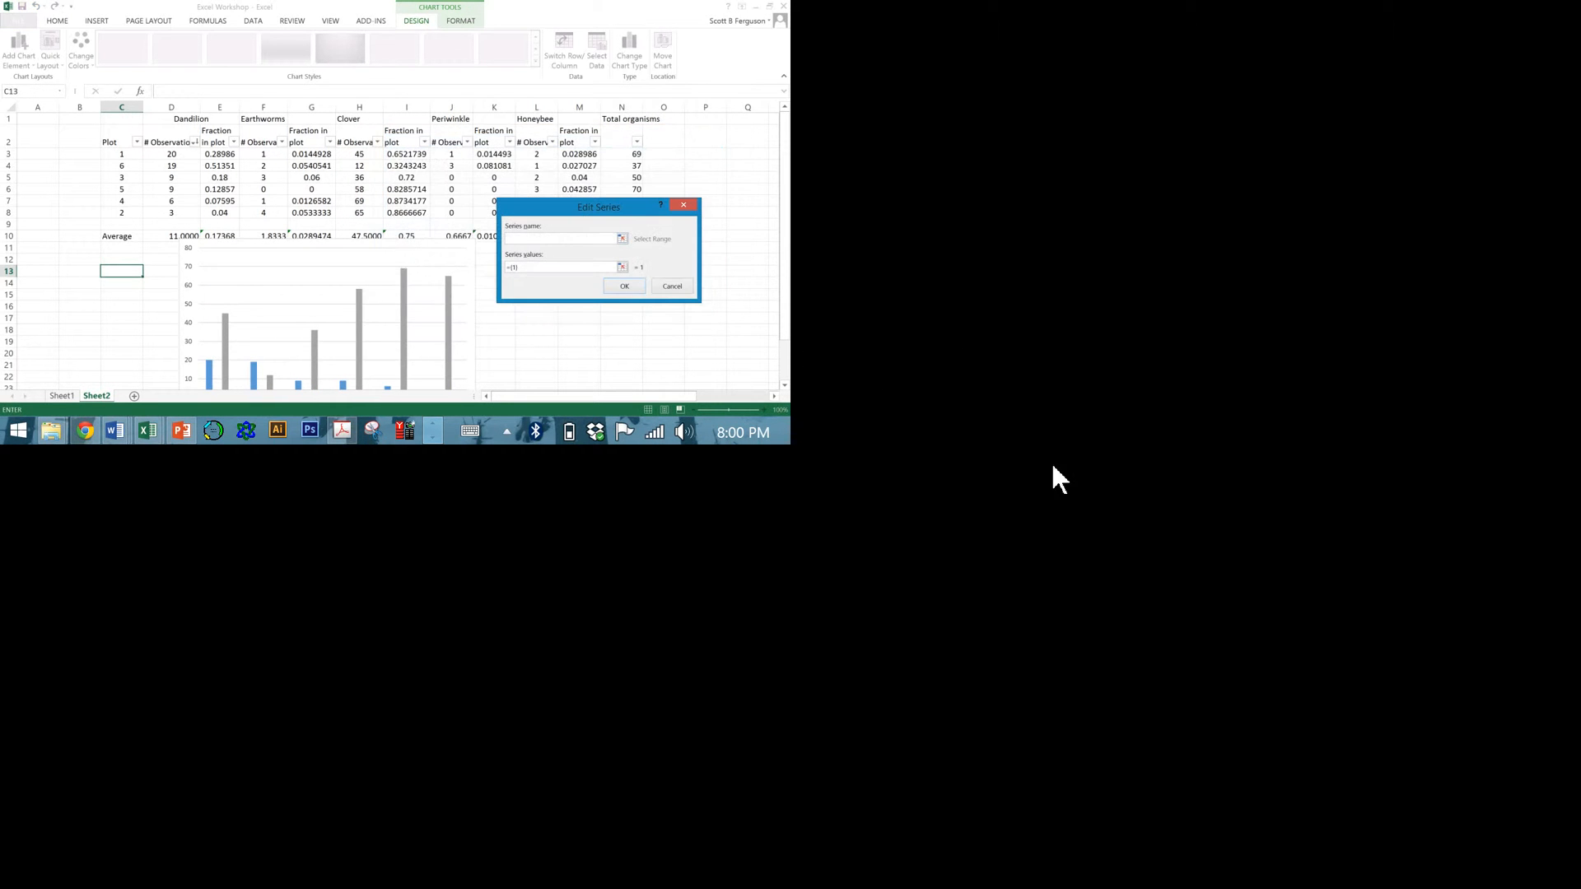
left_click(915, 247)
key("Tab")
left_click_drag(904, 310, 912, 430)
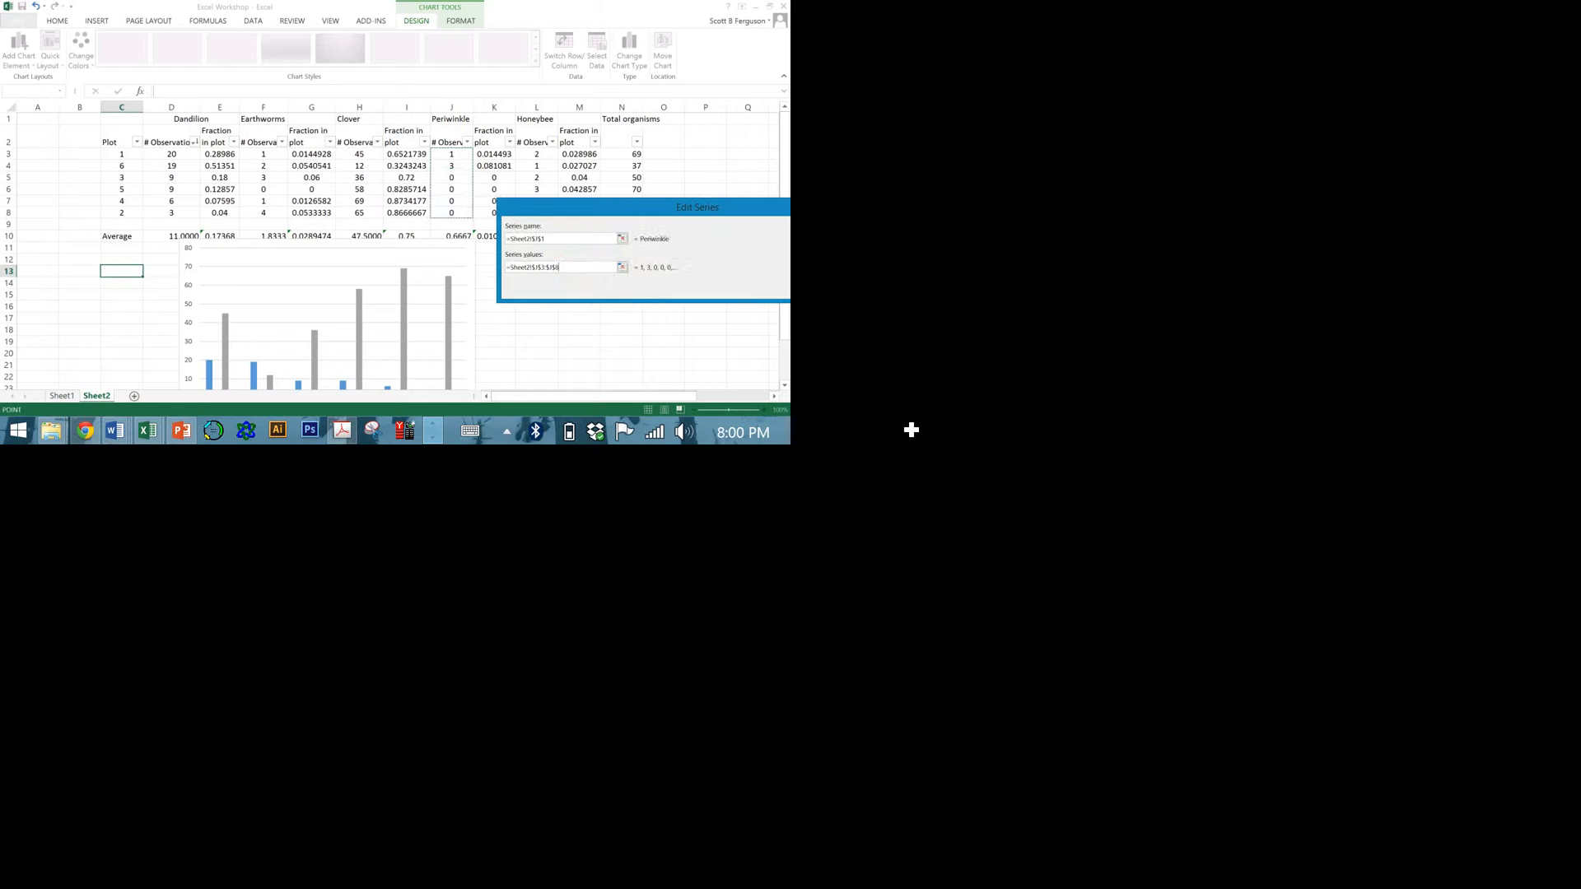
left_click_drag(1428, 429, 890, 340)
left_click(1119, 501)
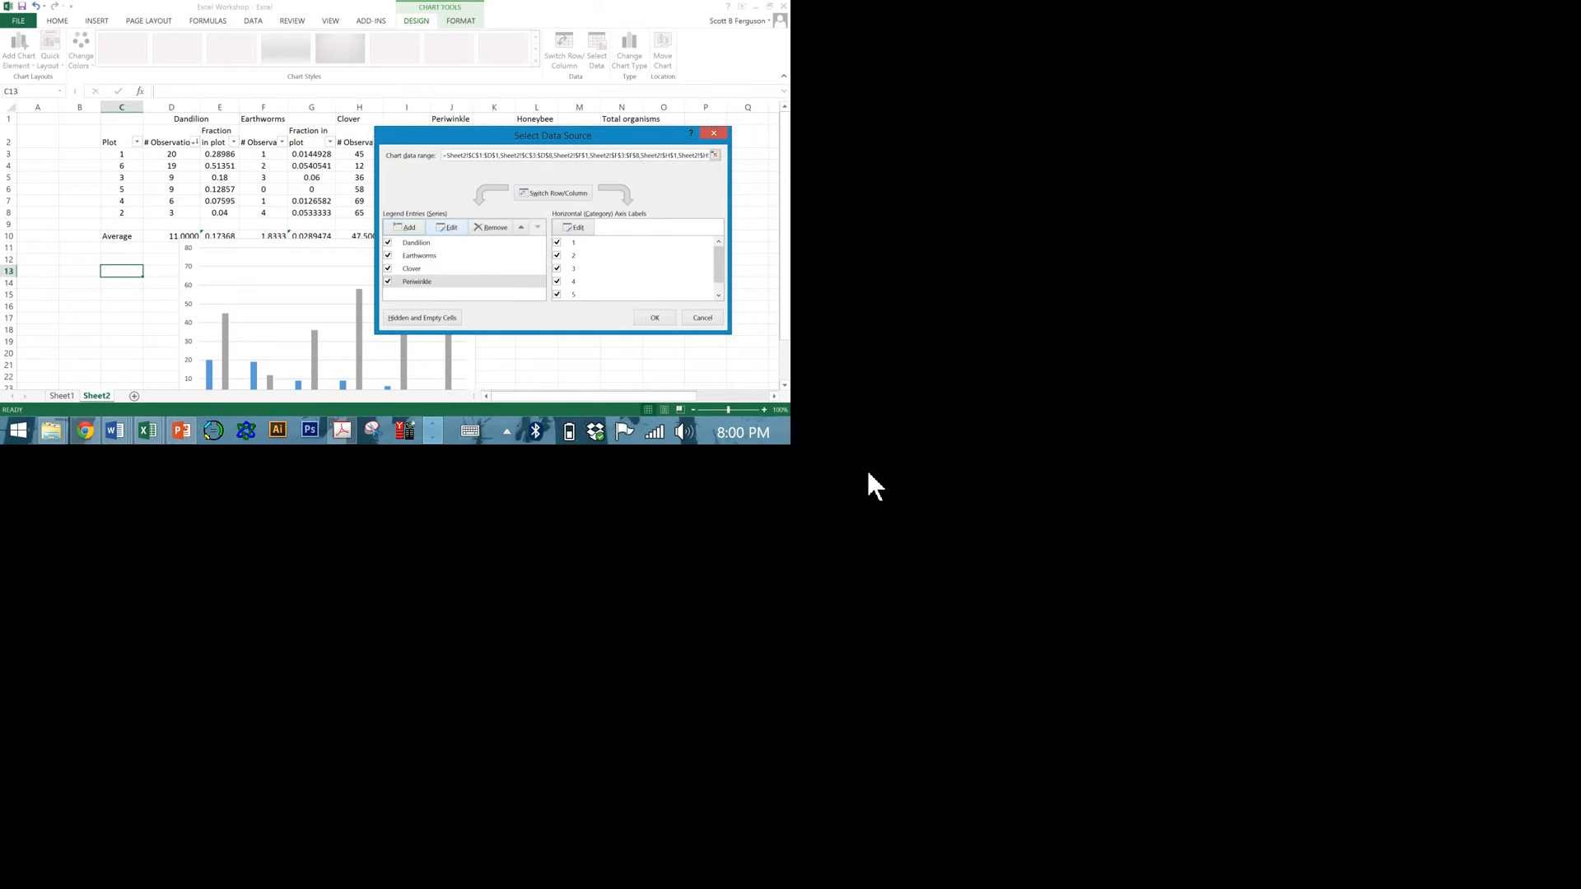
Add a fifth series named from the Honeybee header in L1 with values from L3:L8, and accept the chart's data source.
left_click(827, 461)
left_click(1078, 247)
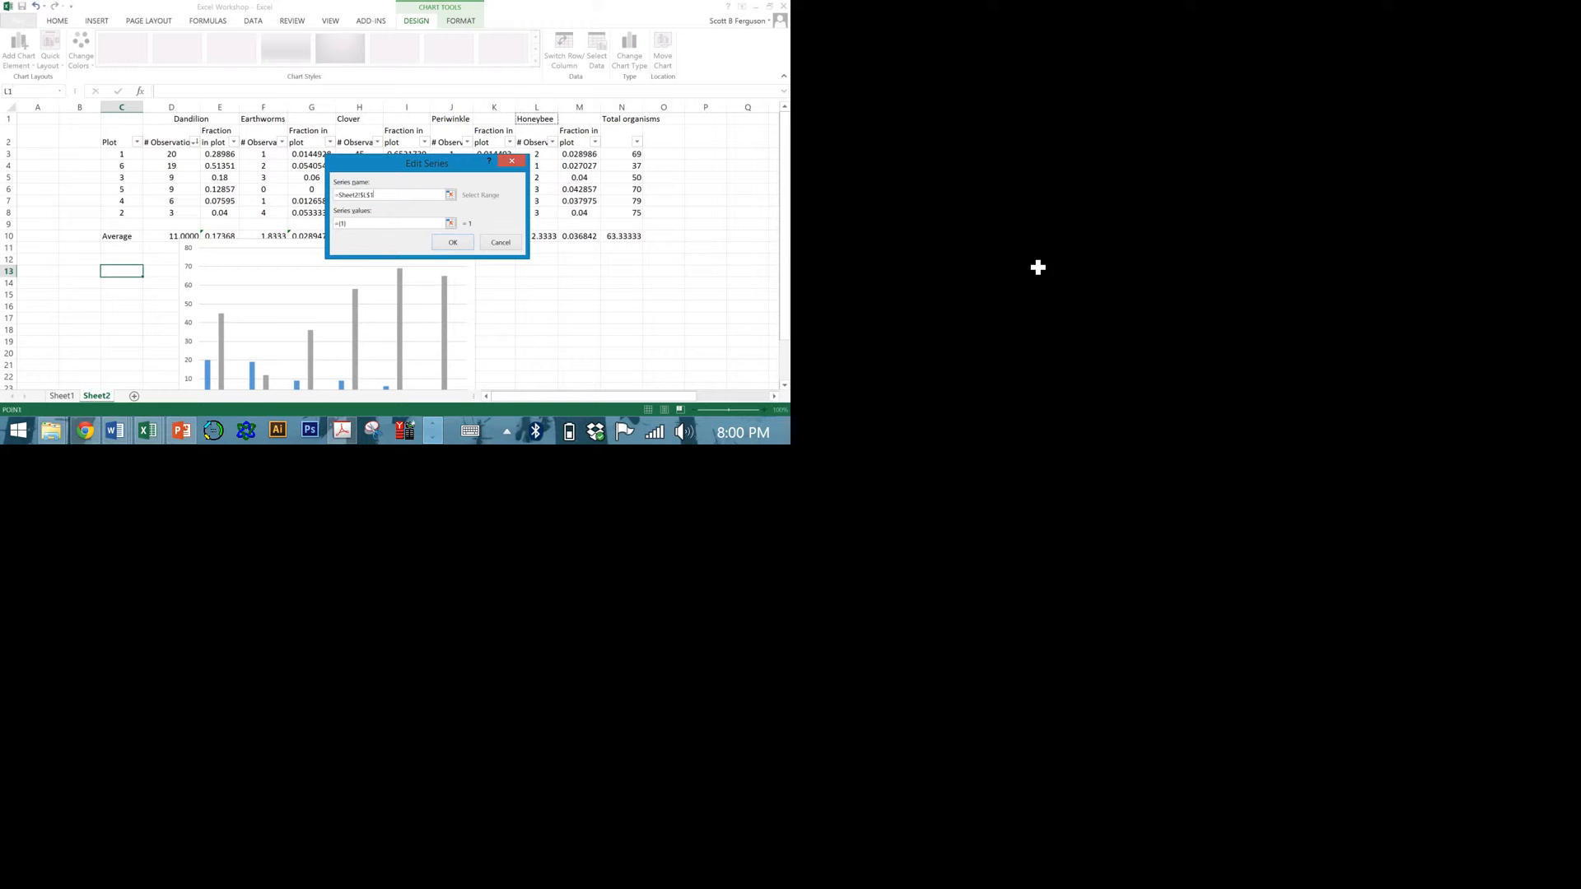
left_click(689, 448)
key("BackSpace")
left_click_drag(1096, 317, 1094, 424)
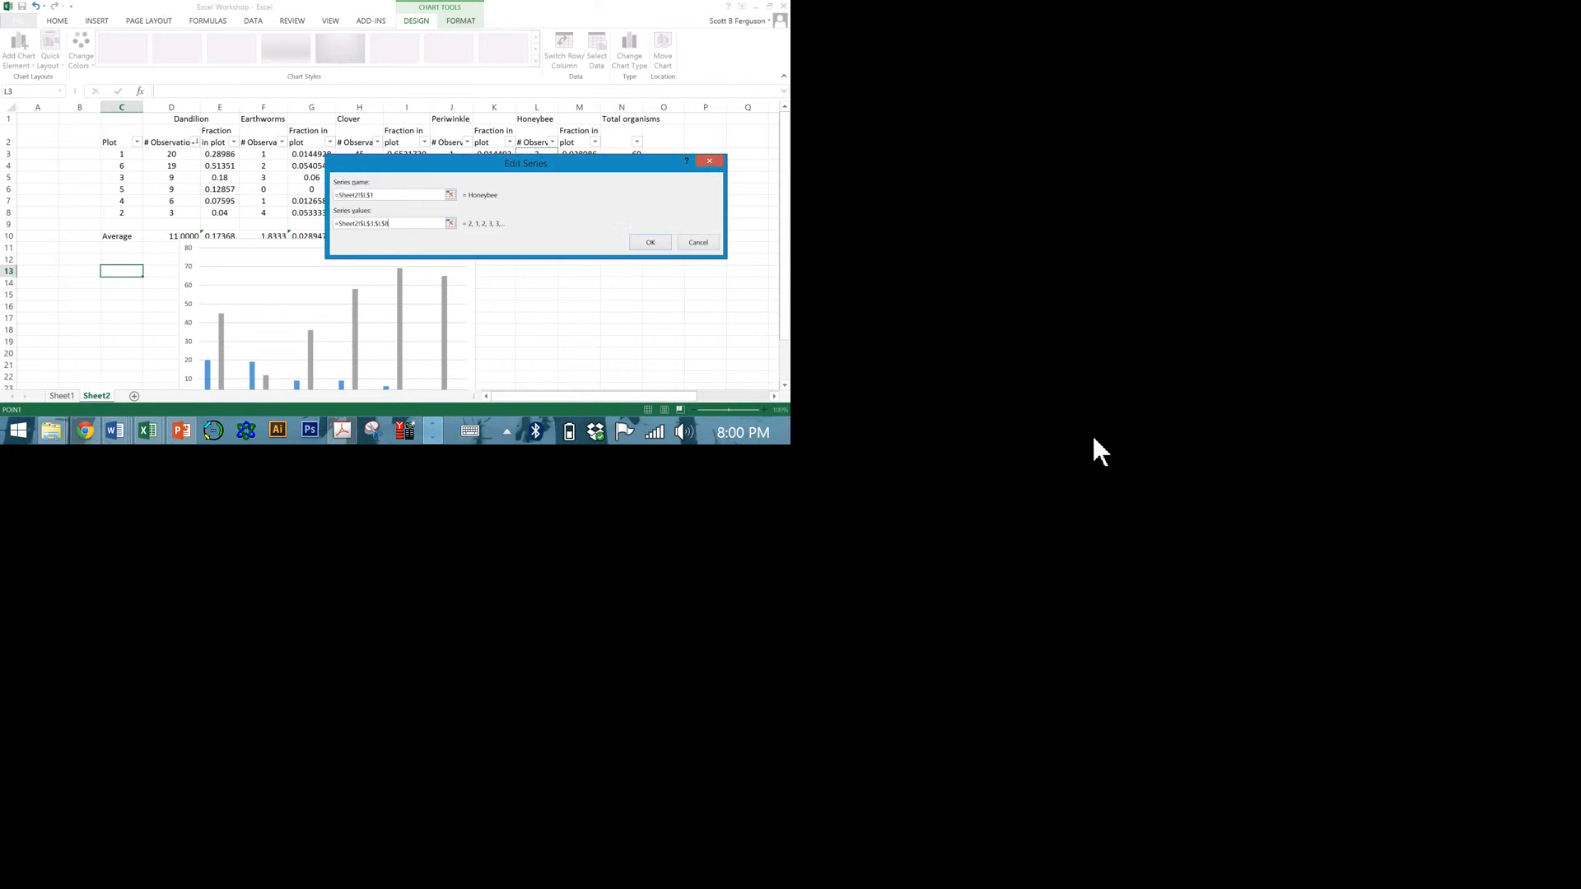
left_click(1280, 486)
left_click(662, 322)
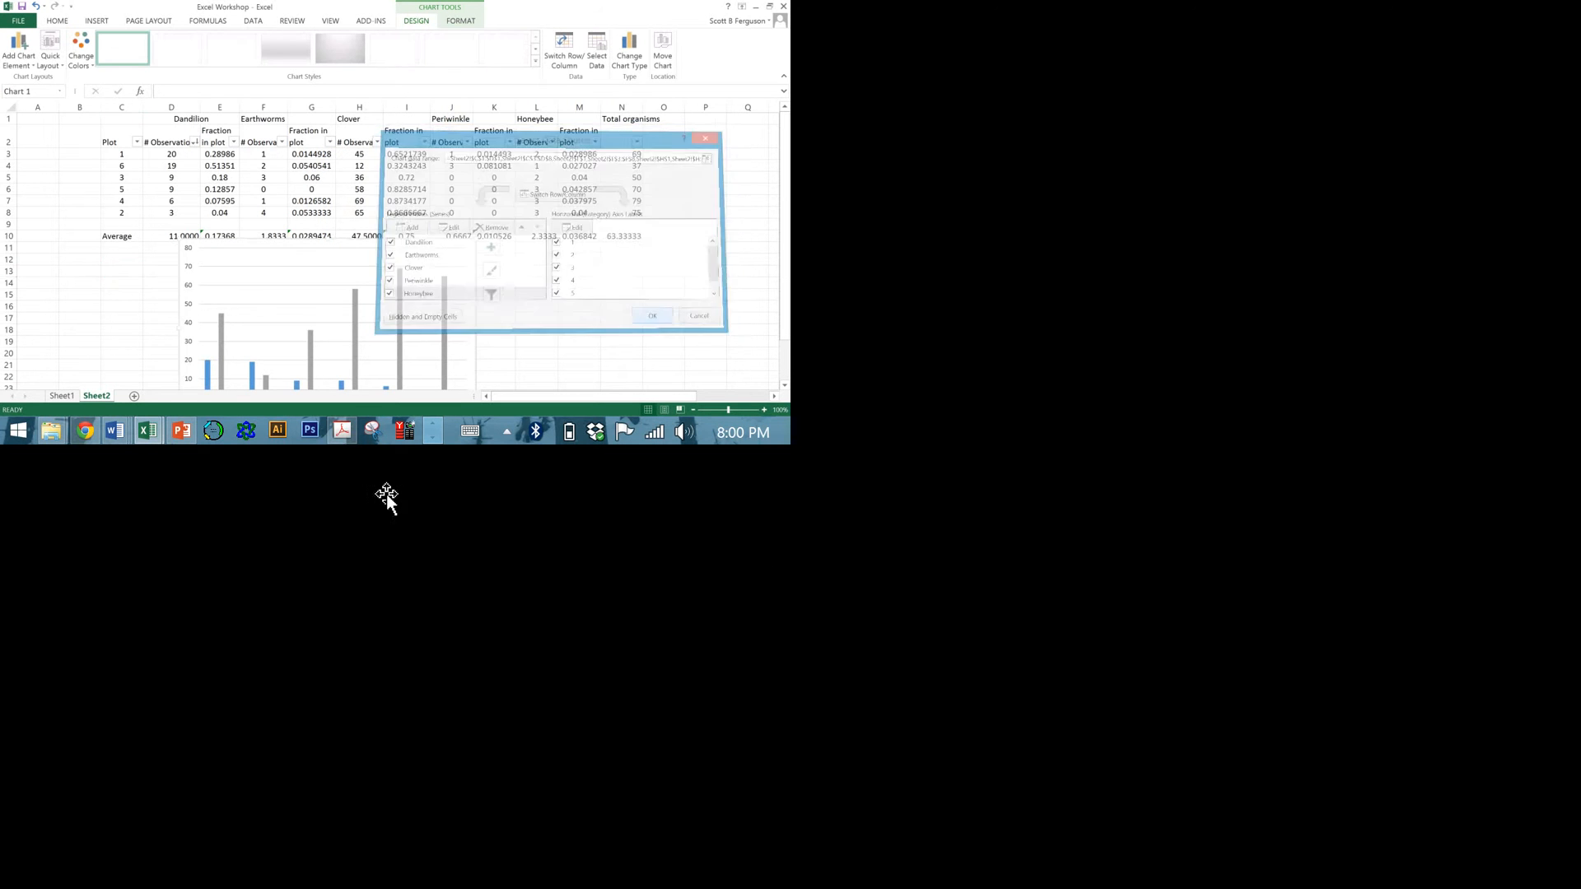
Sort the table by the Plot column from smallest to largest and check the reordered column chart.
scroll(117, 291, "down", 1)
scroll(117, 291, "up", 1)
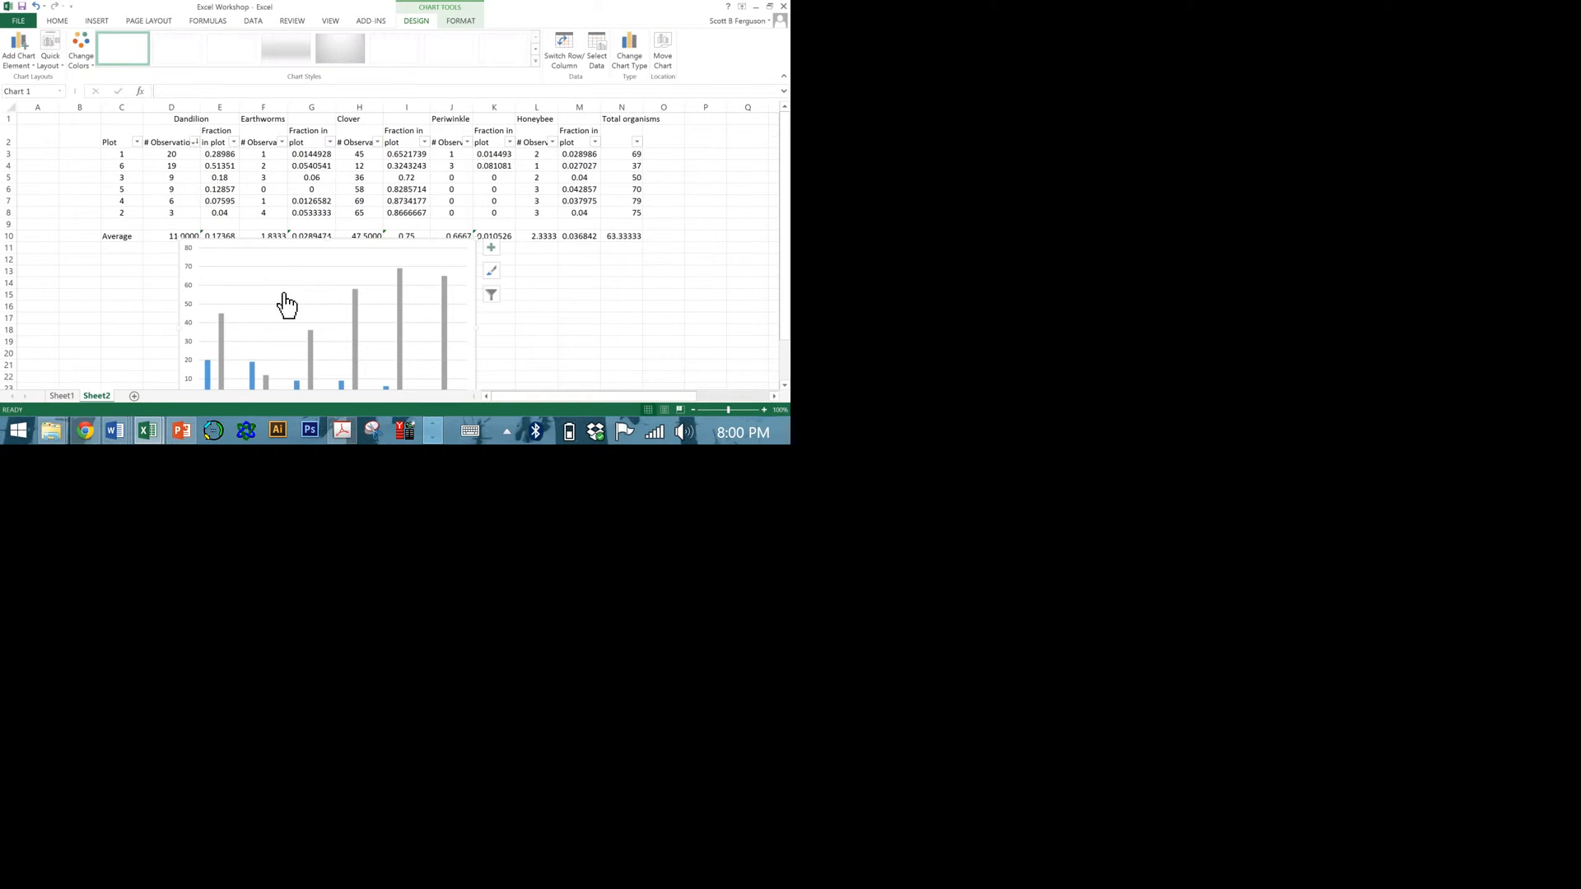
left_click(137, 142)
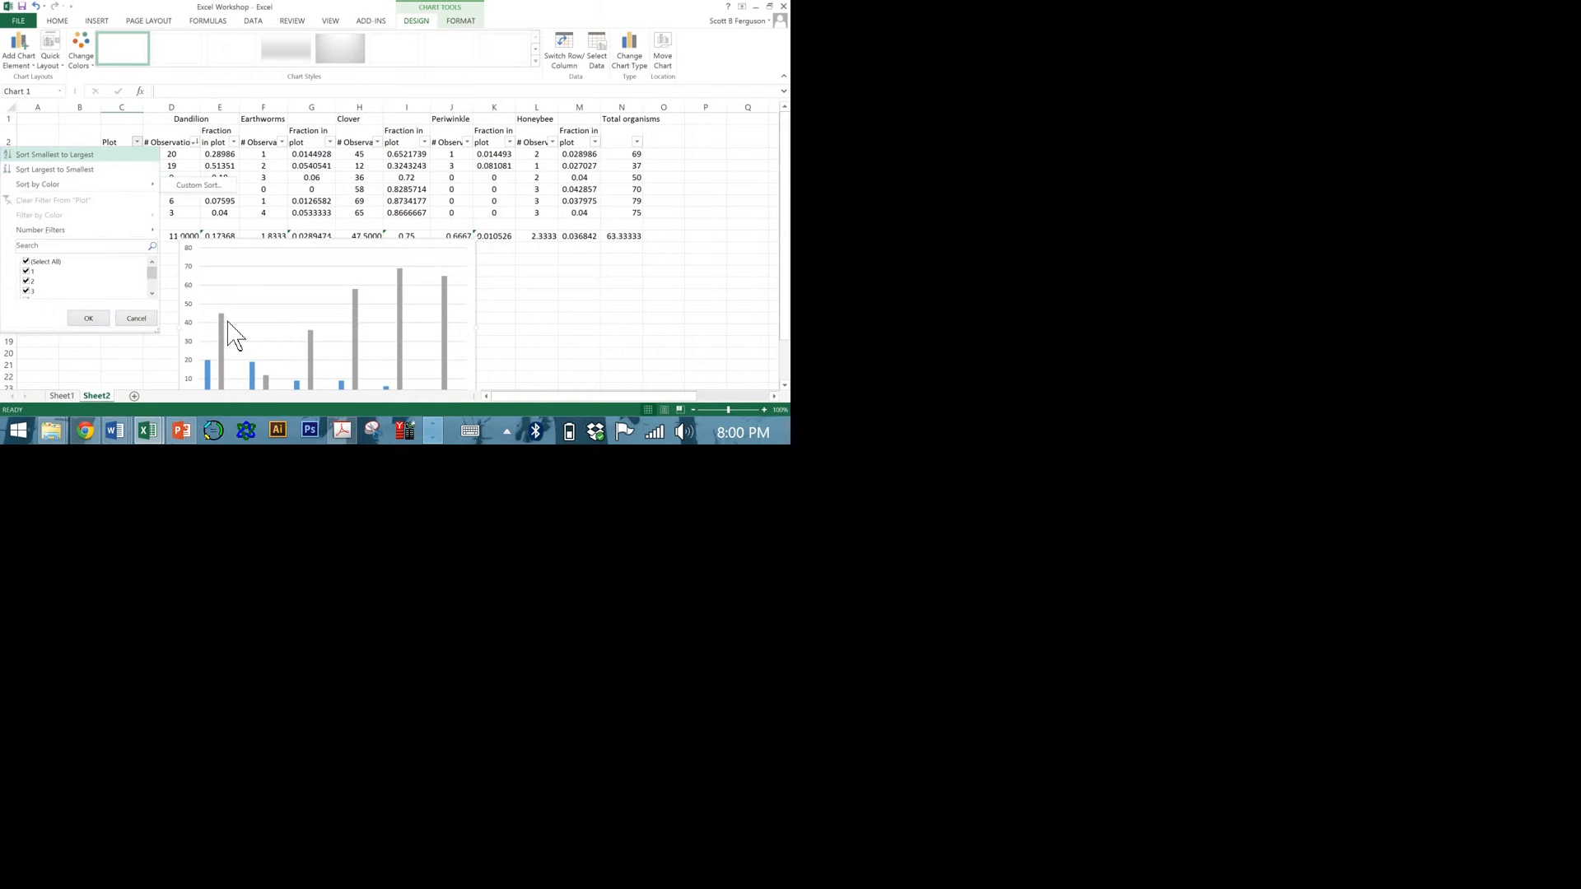
left_click(112, 157)
scroll(113, 300, "down", 1)
scroll(228, 601, "down", 4)
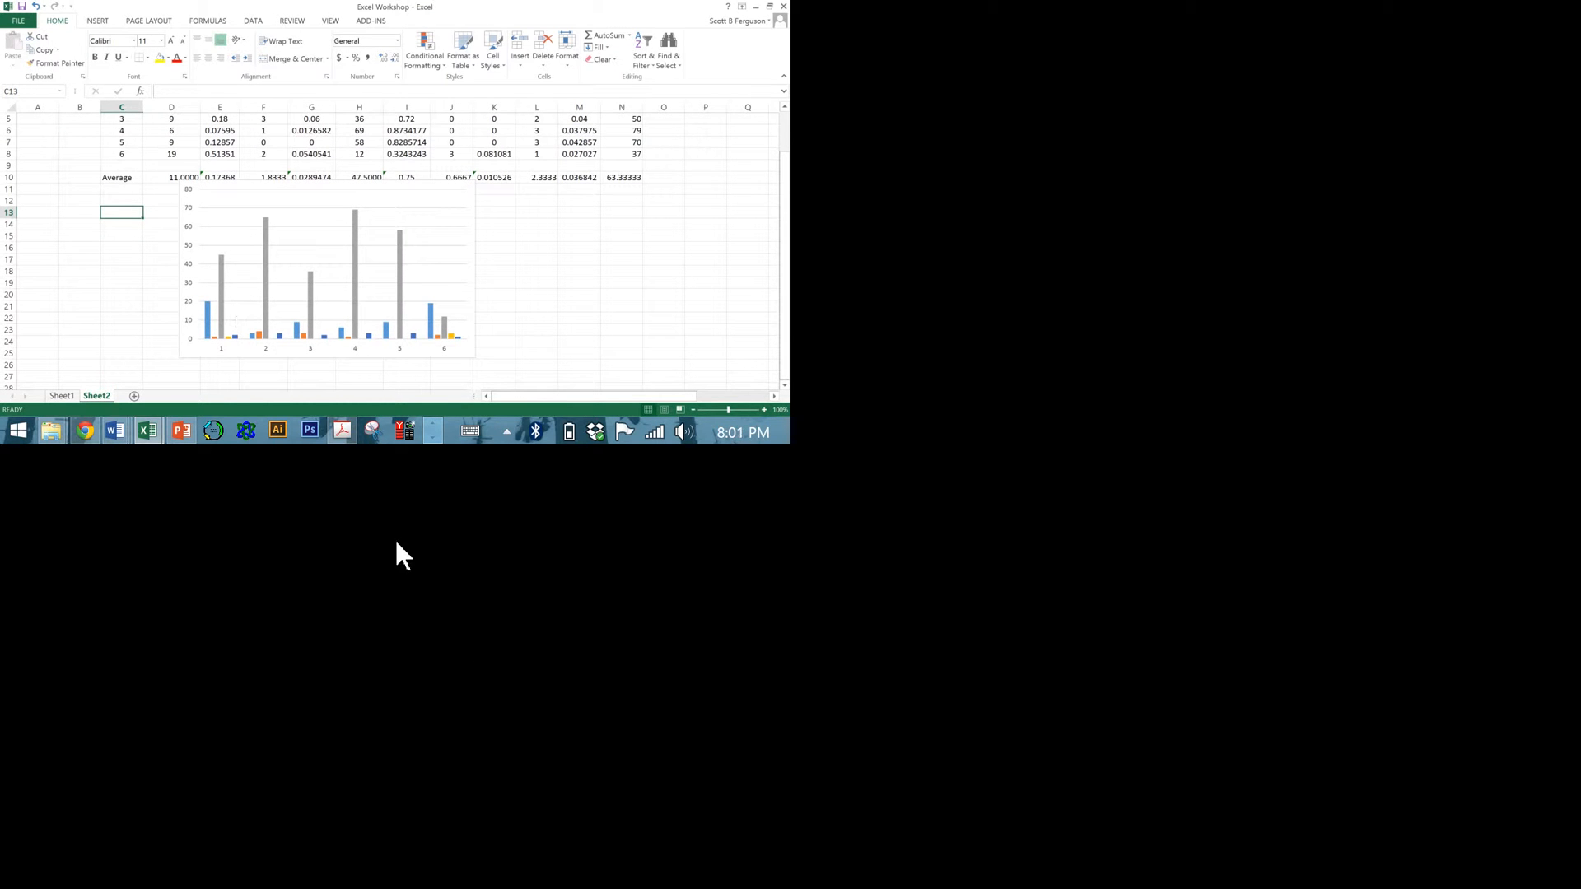
scroll(1018, 618, "up", 1)
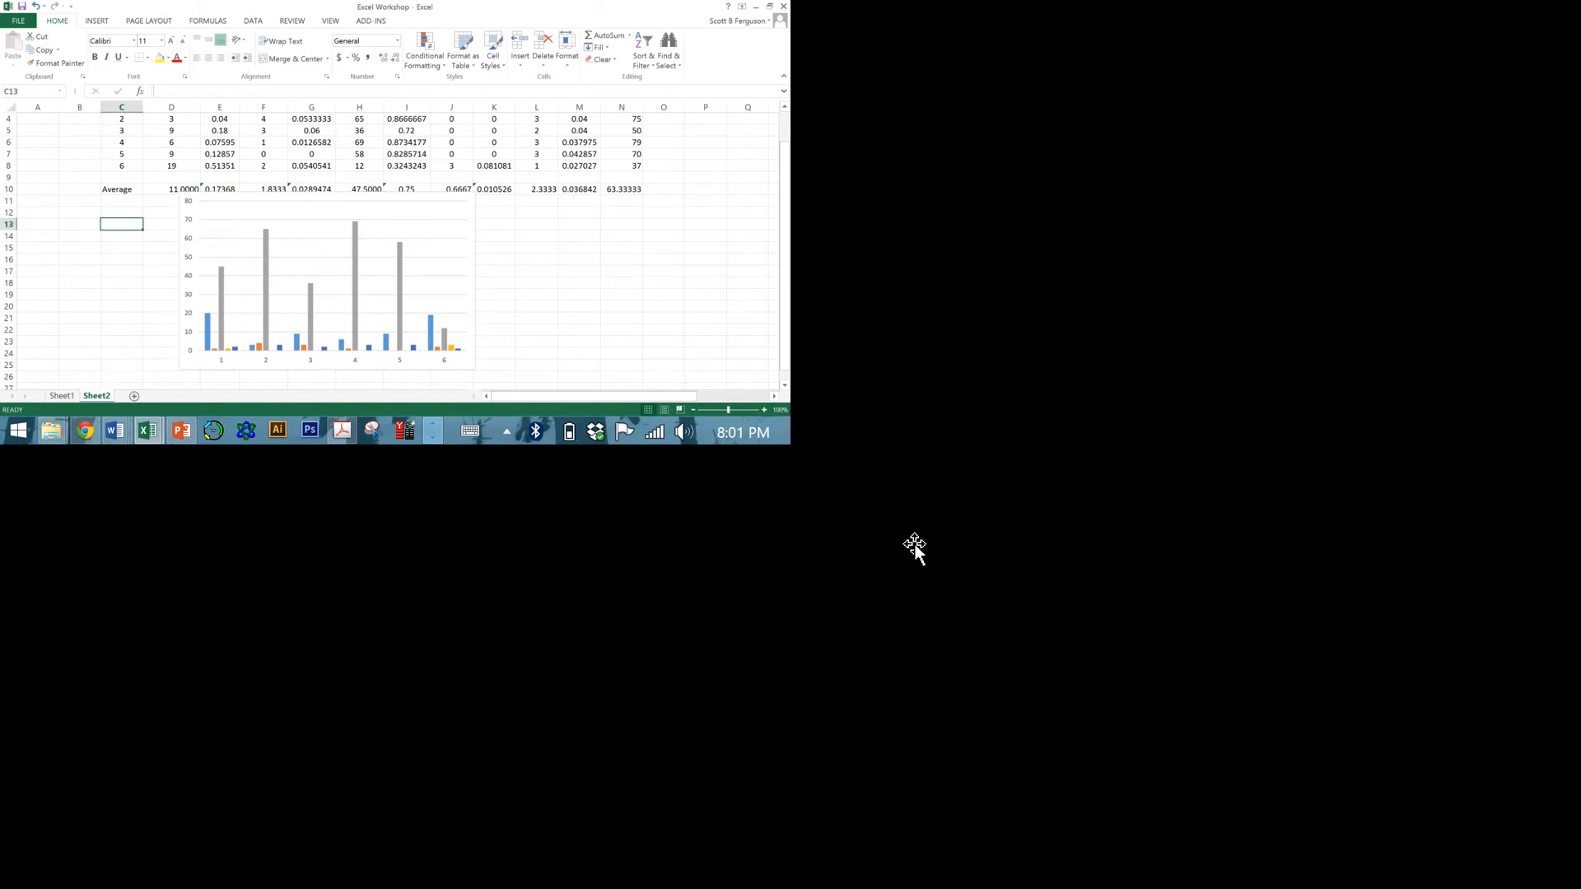
Move the column chart slightly up and to the right over the table, and add a primary horizontal axis title reading "Plots".
left_click(455, 274)
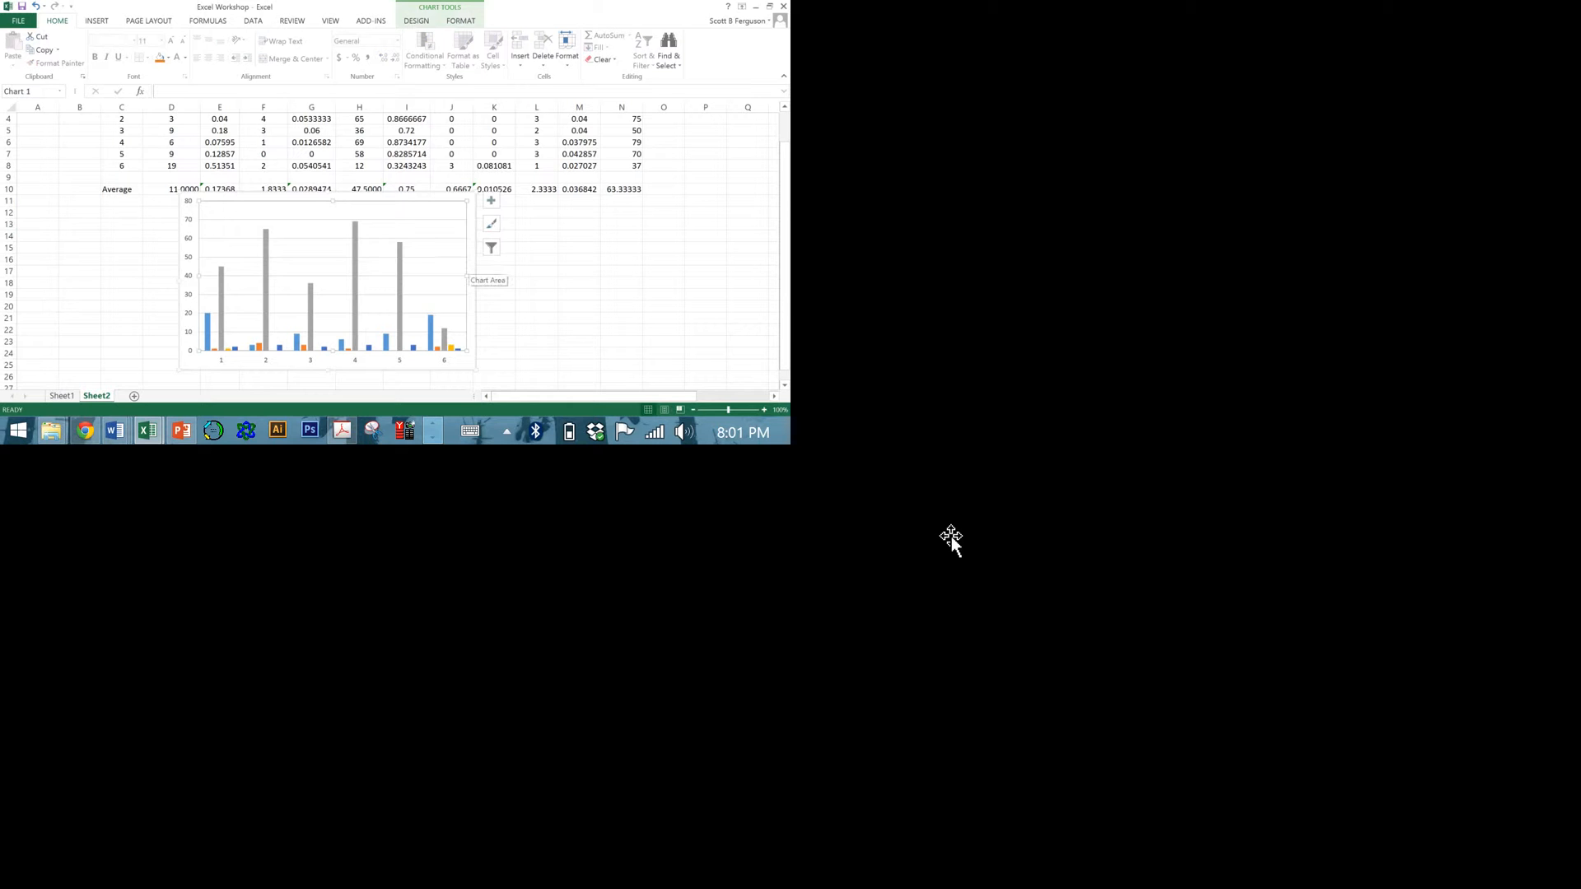
left_click_drag(956, 532, 1026, 469)
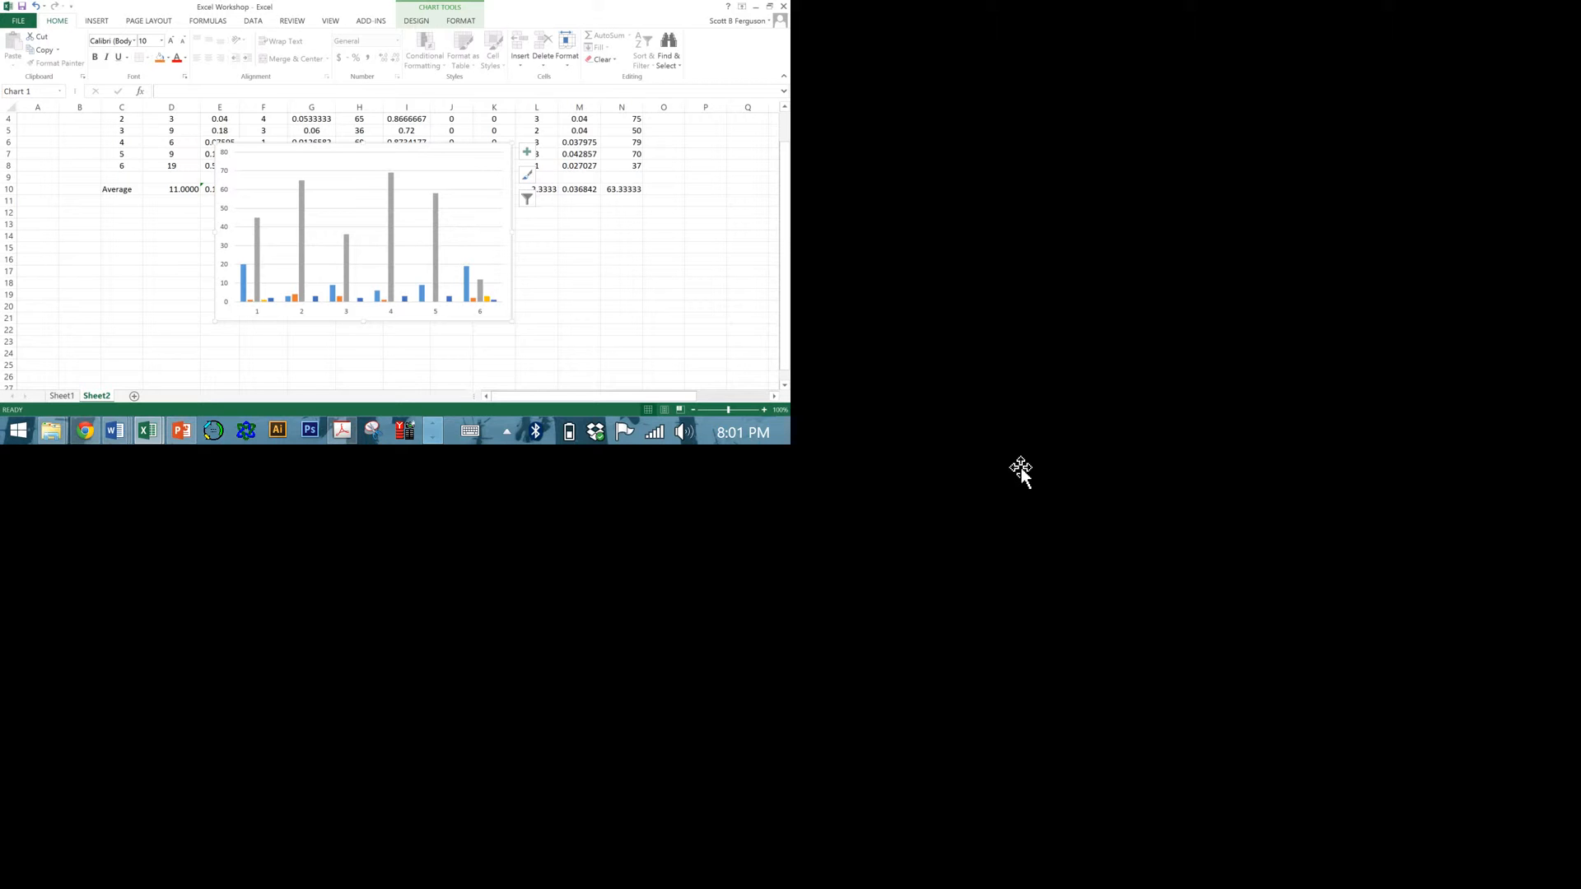
left_click(417, 21)
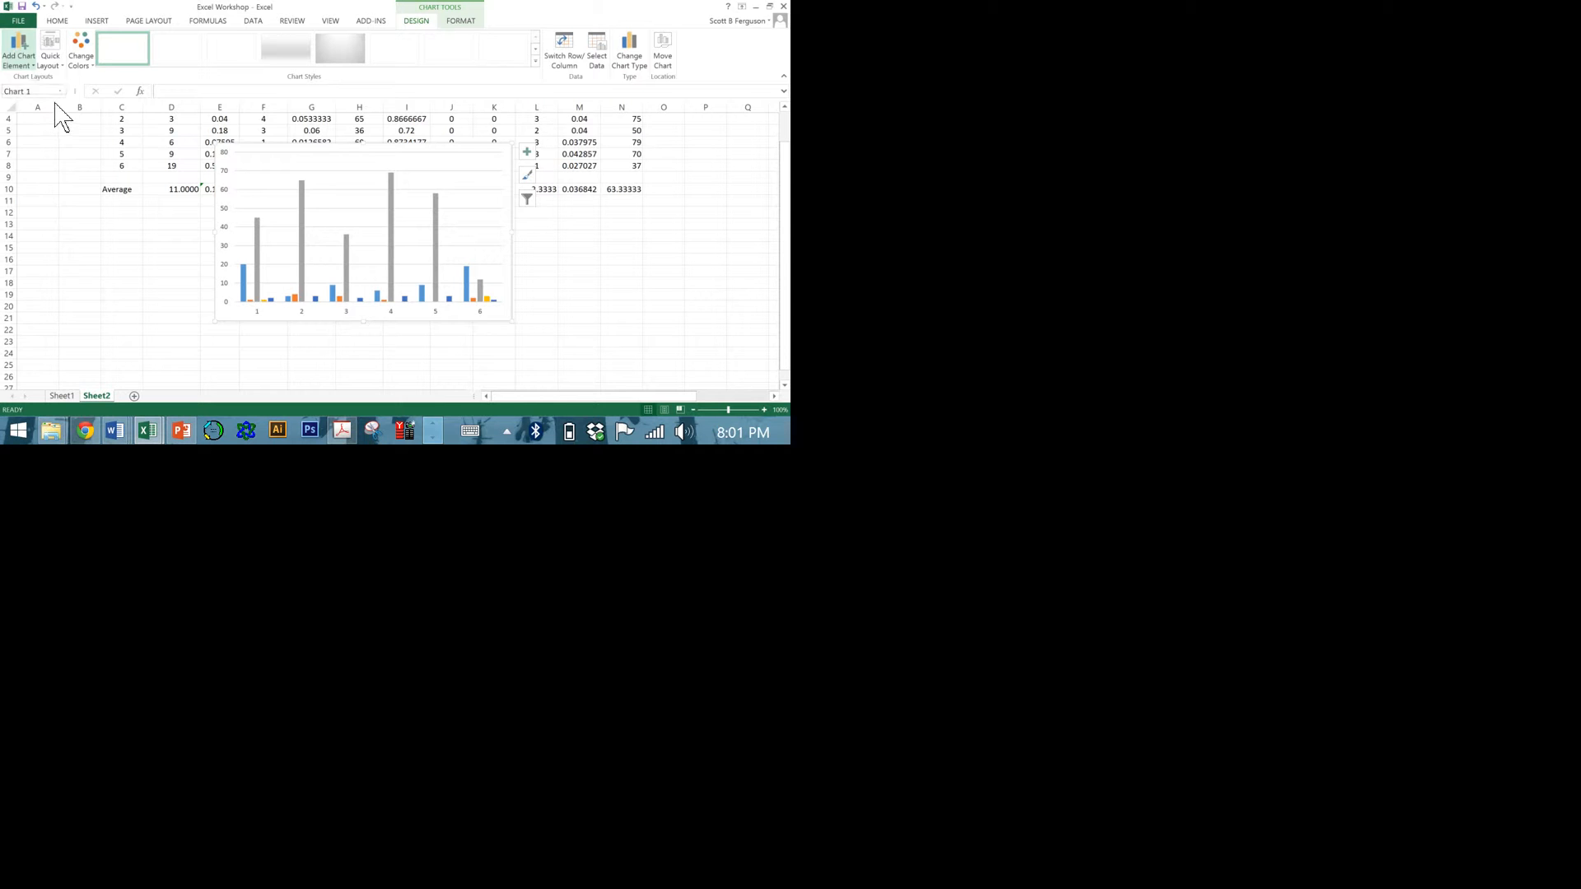
left_click(28, 53)
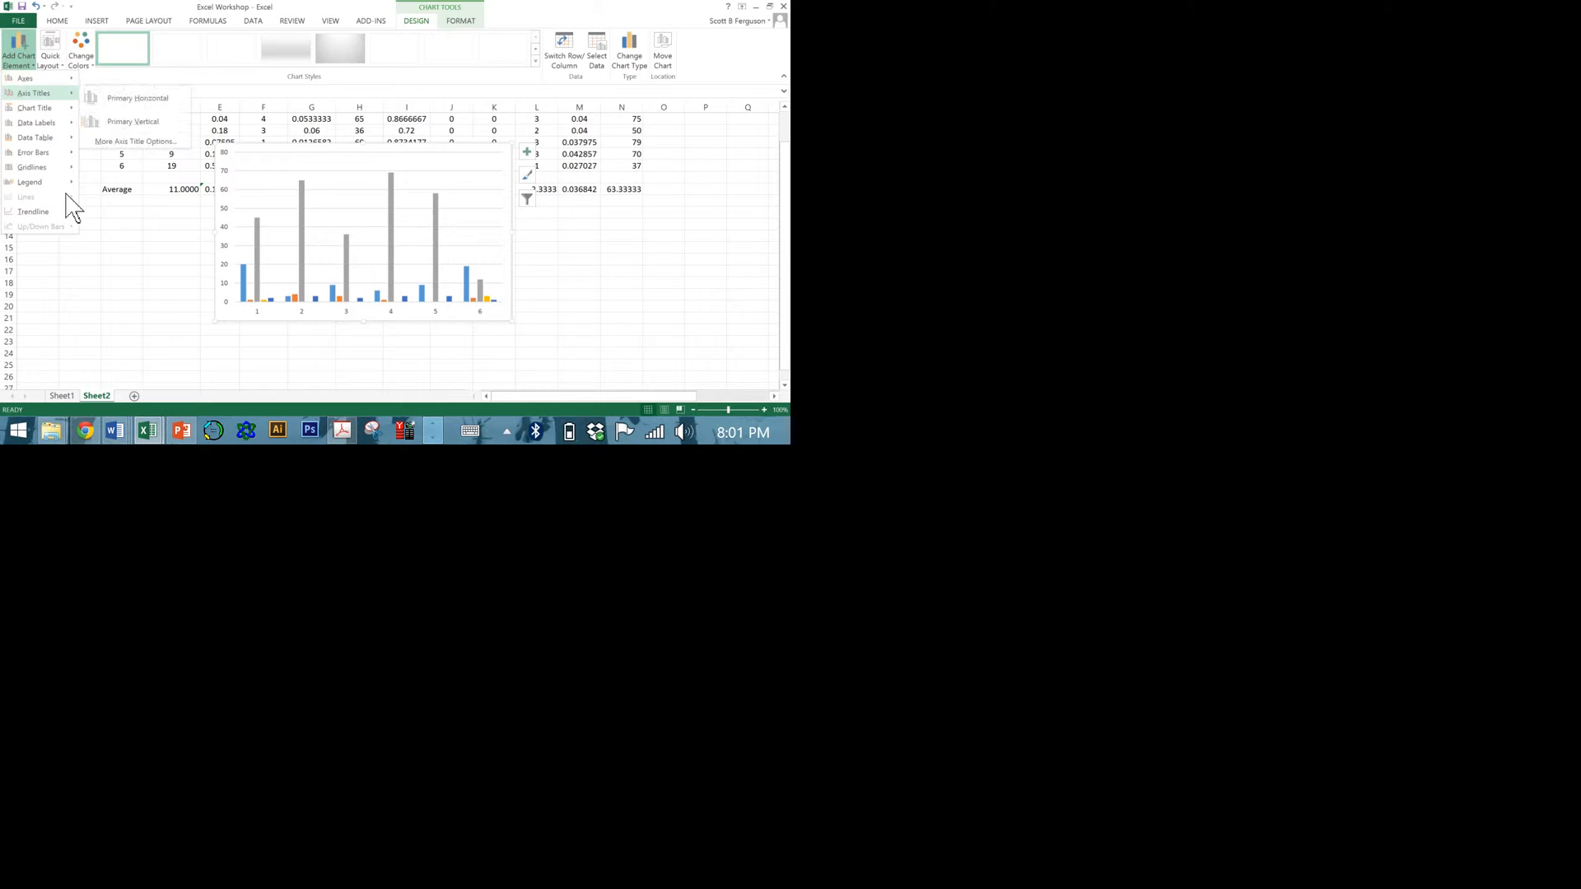
left_click(111, 99)
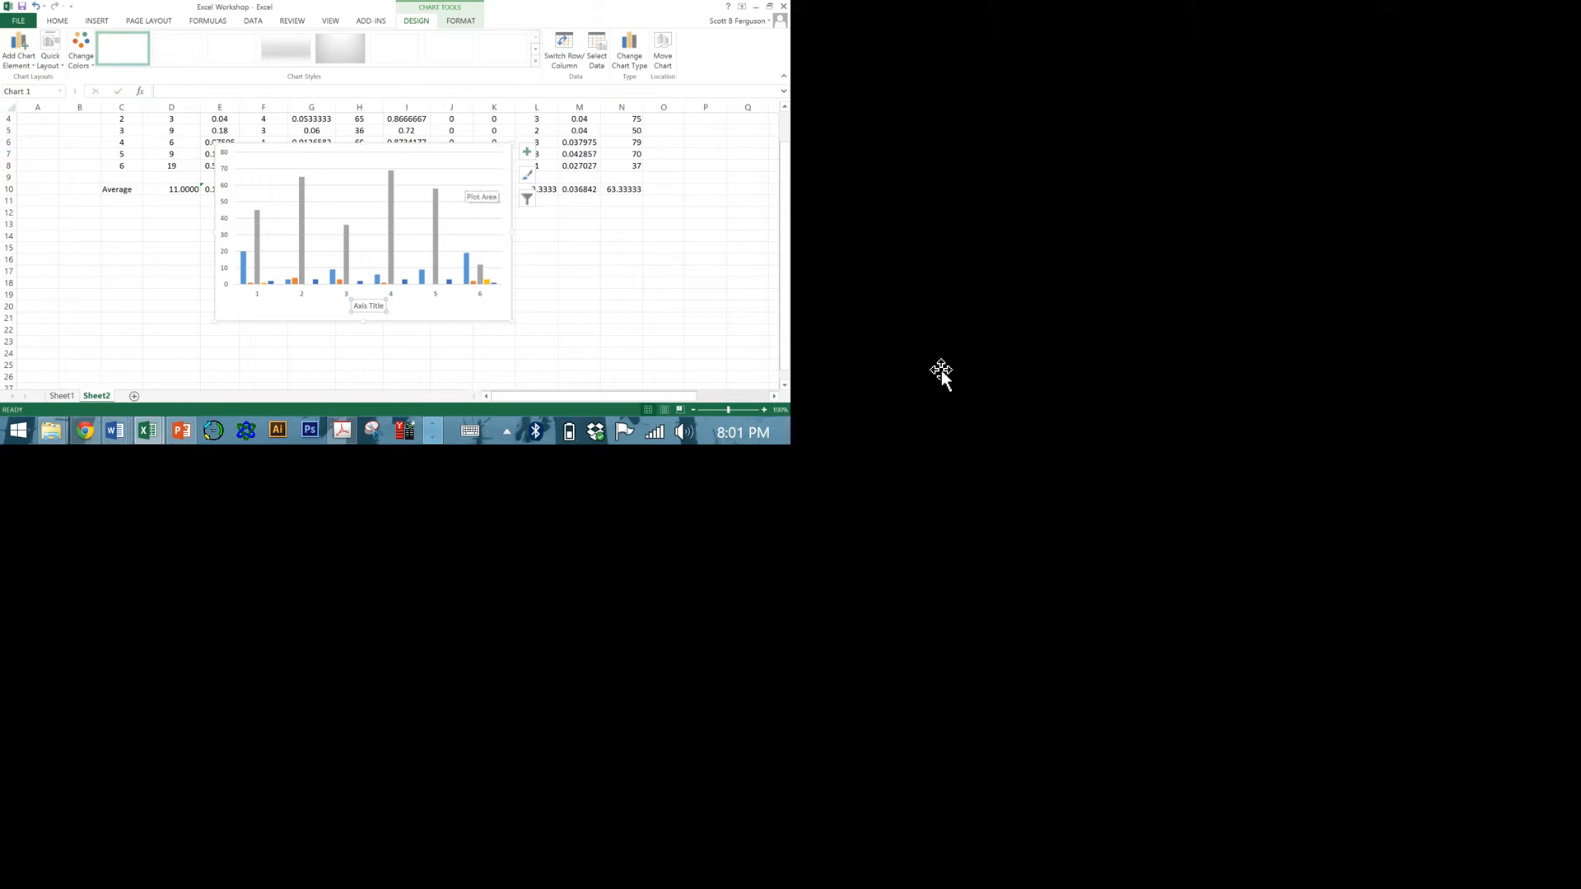
type("P")
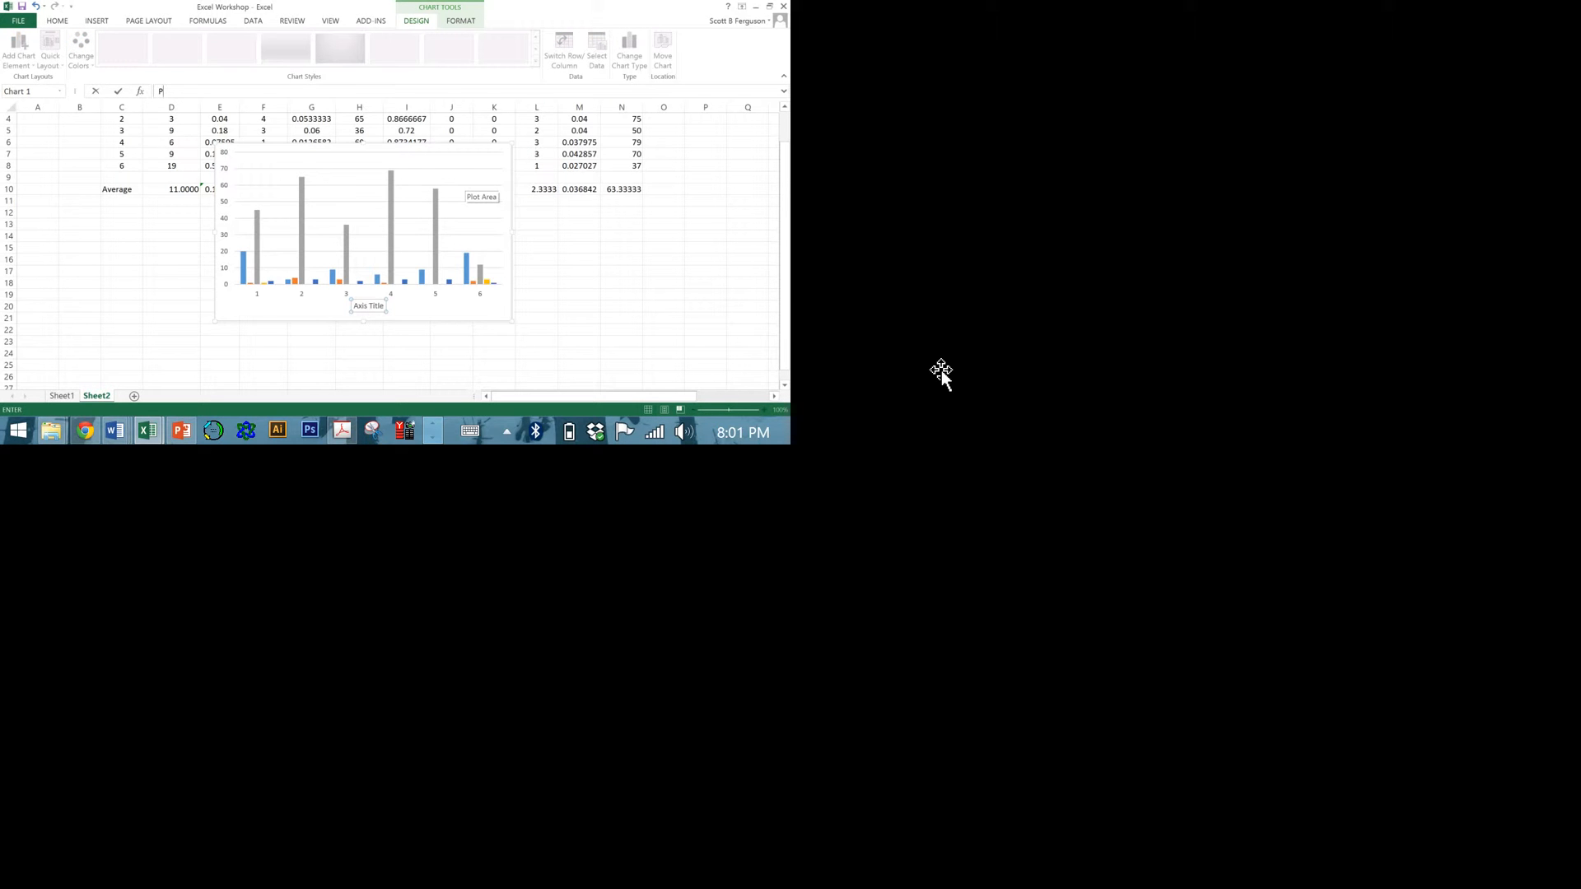
type("lots")
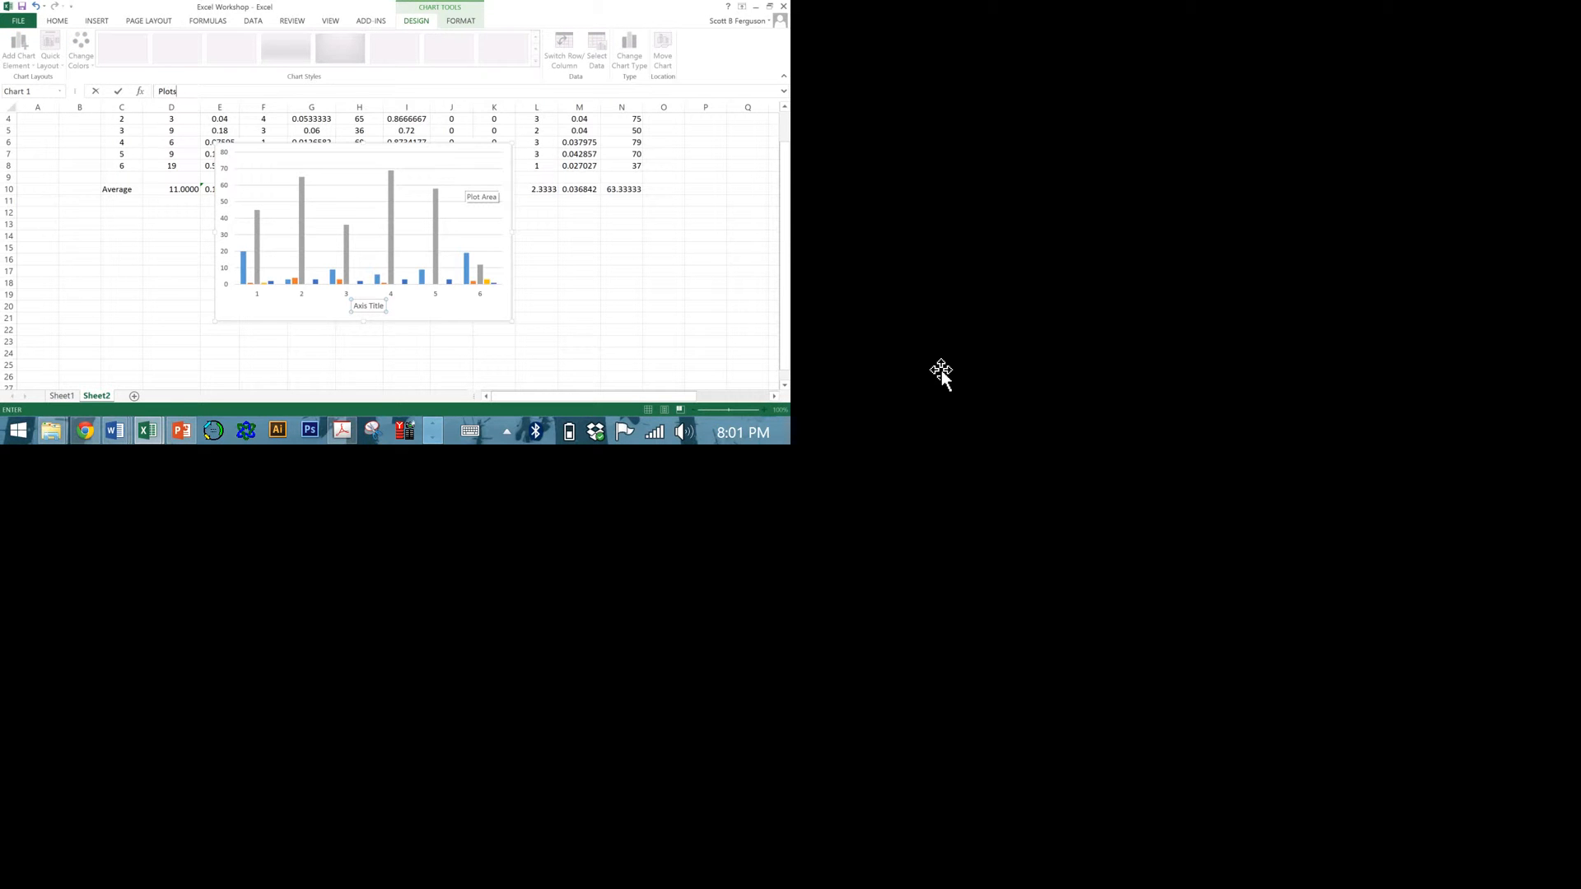
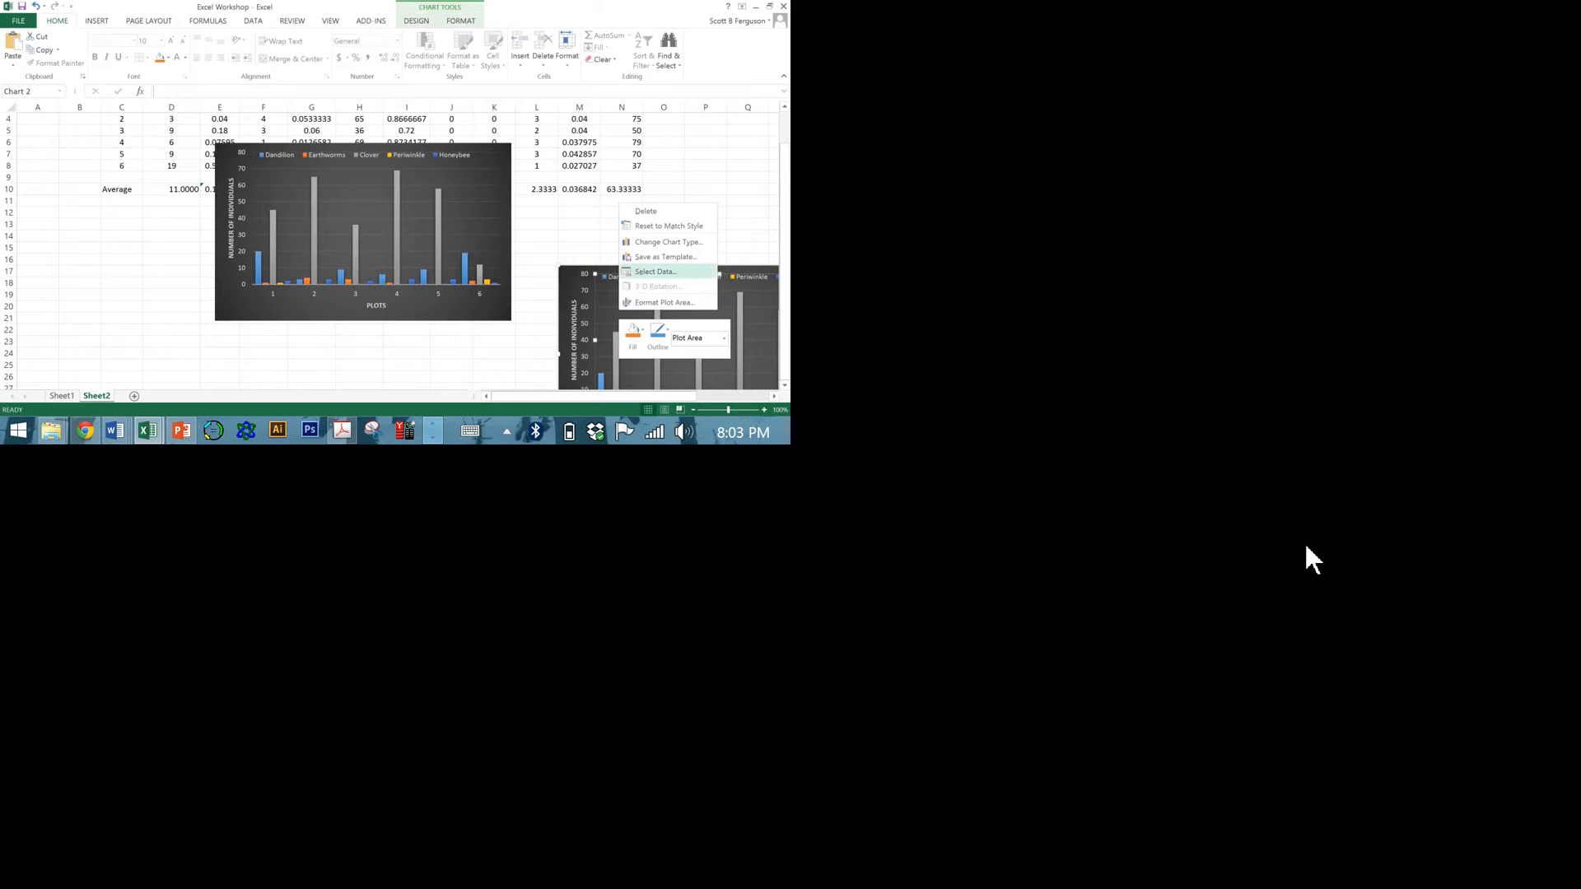
Review the duplicate column chart's data source, close it, and delete the duplicate chart.
left_click(656, 271)
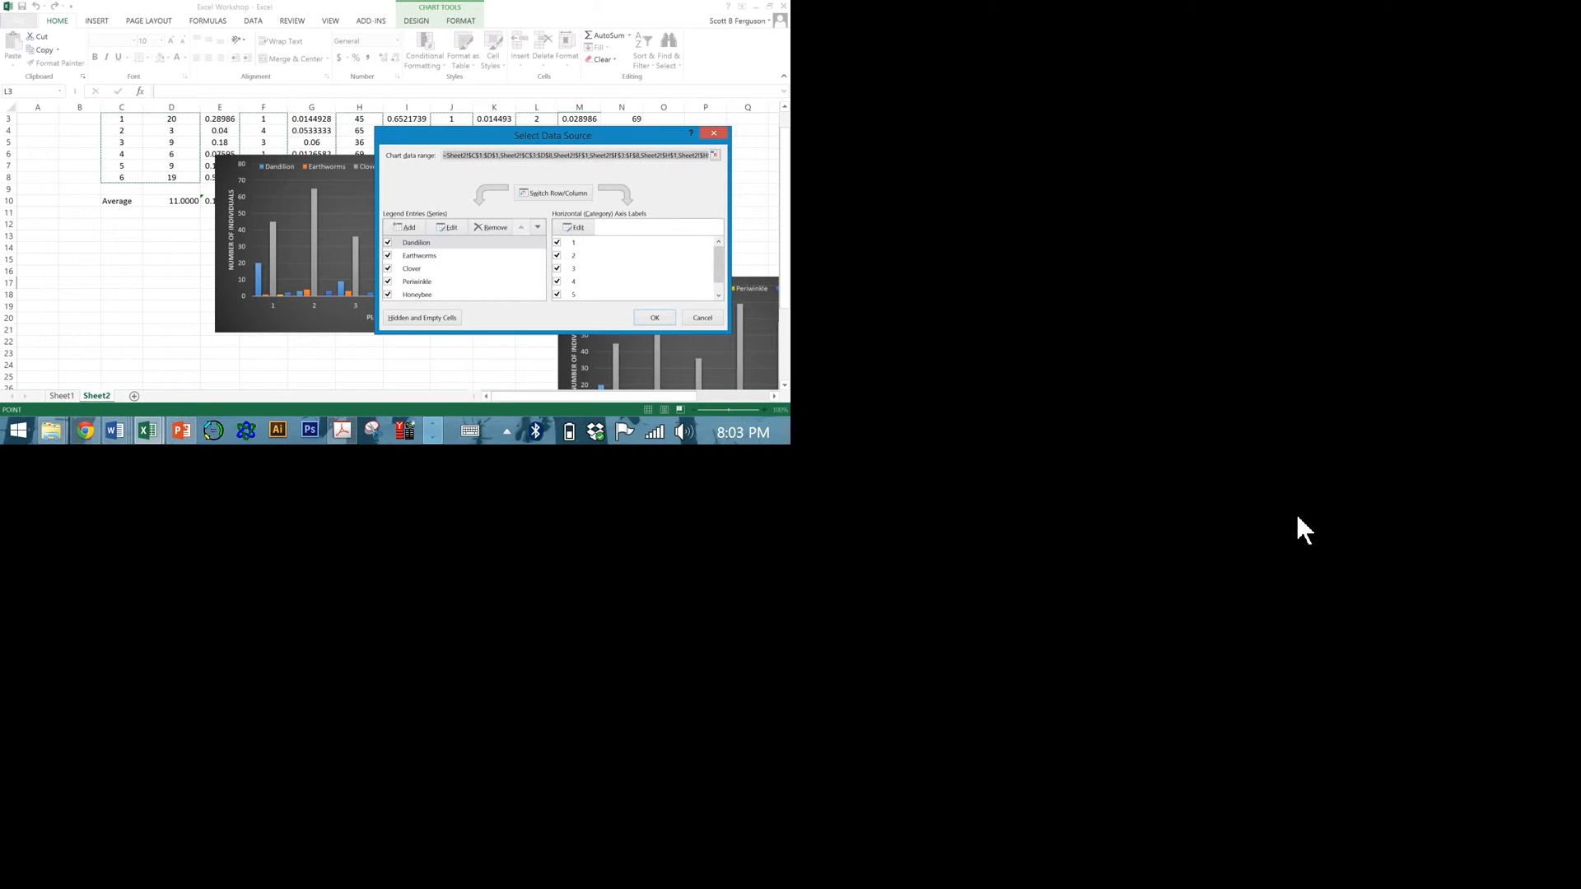
left_click(1416, 636)
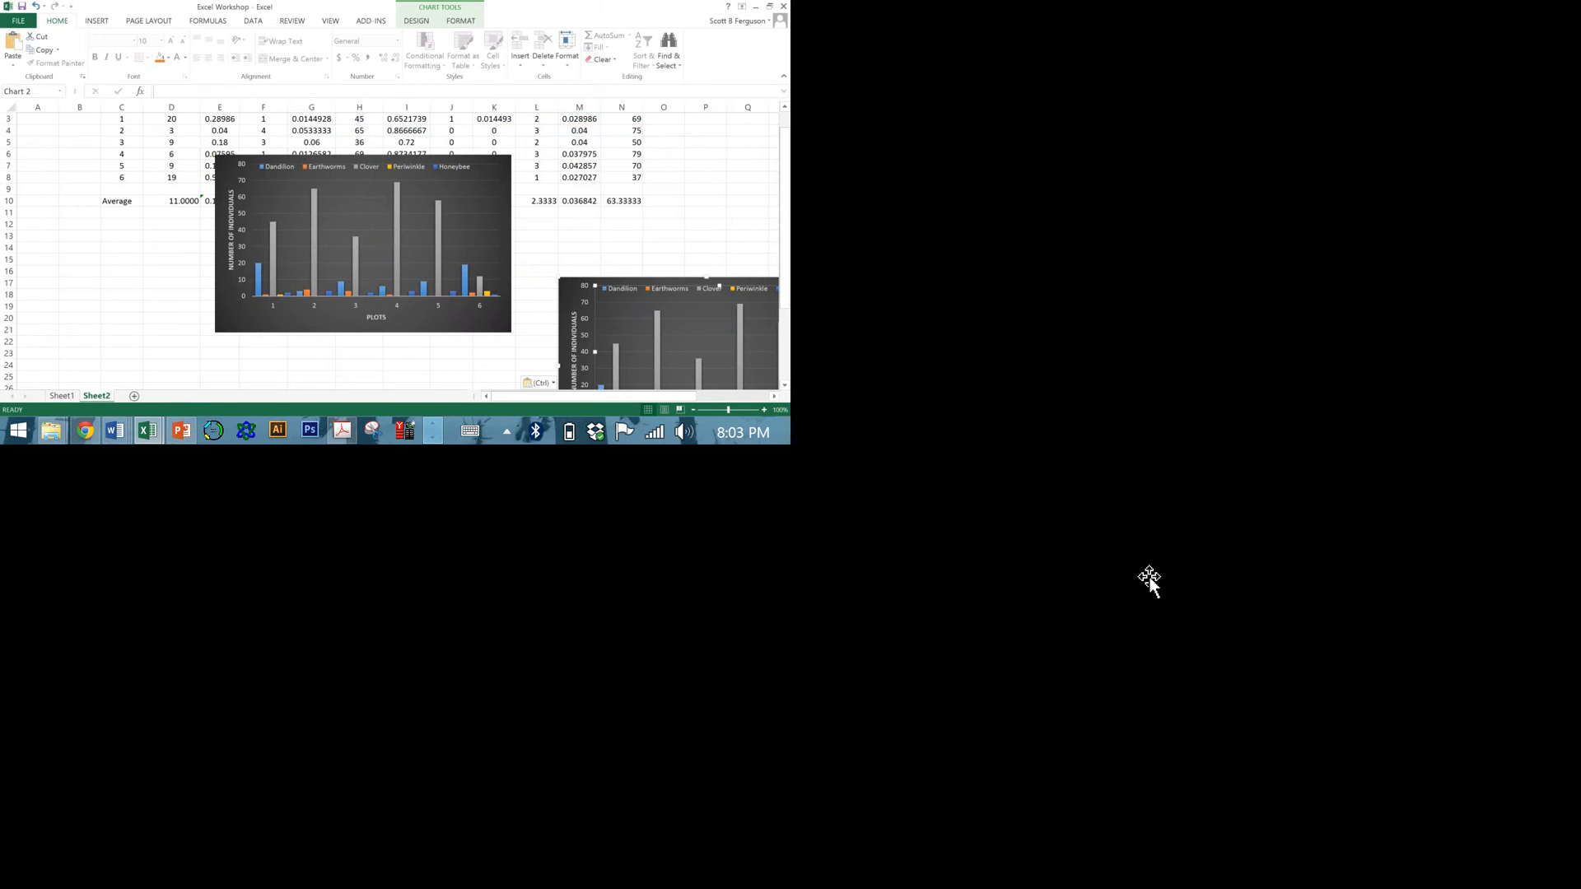
left_click(1072, 661)
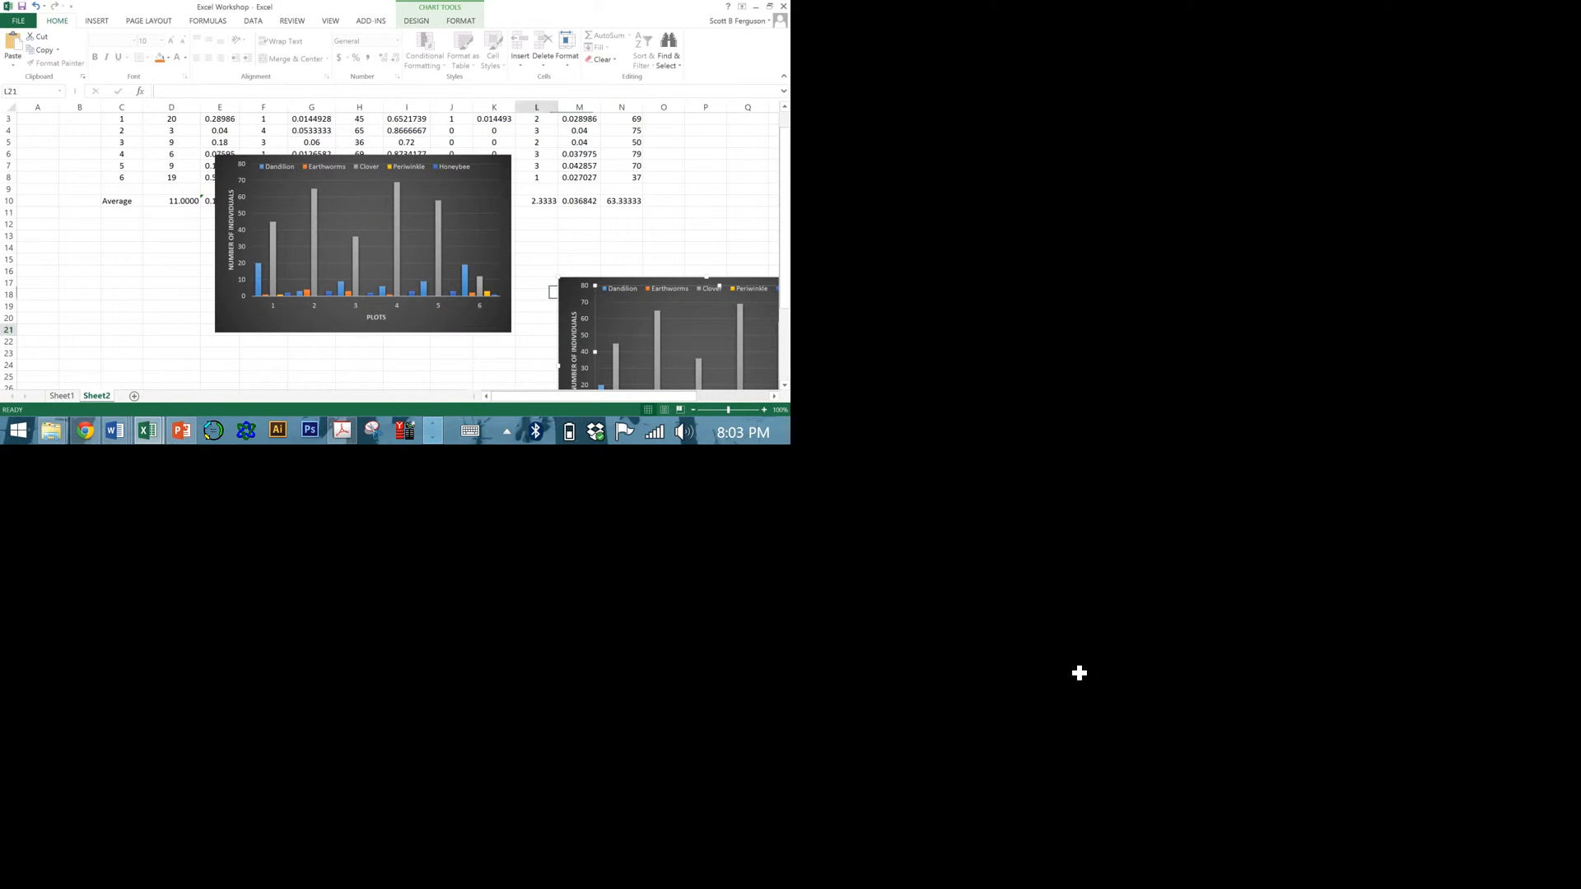
left_click(1130, 610)
key("Delete")
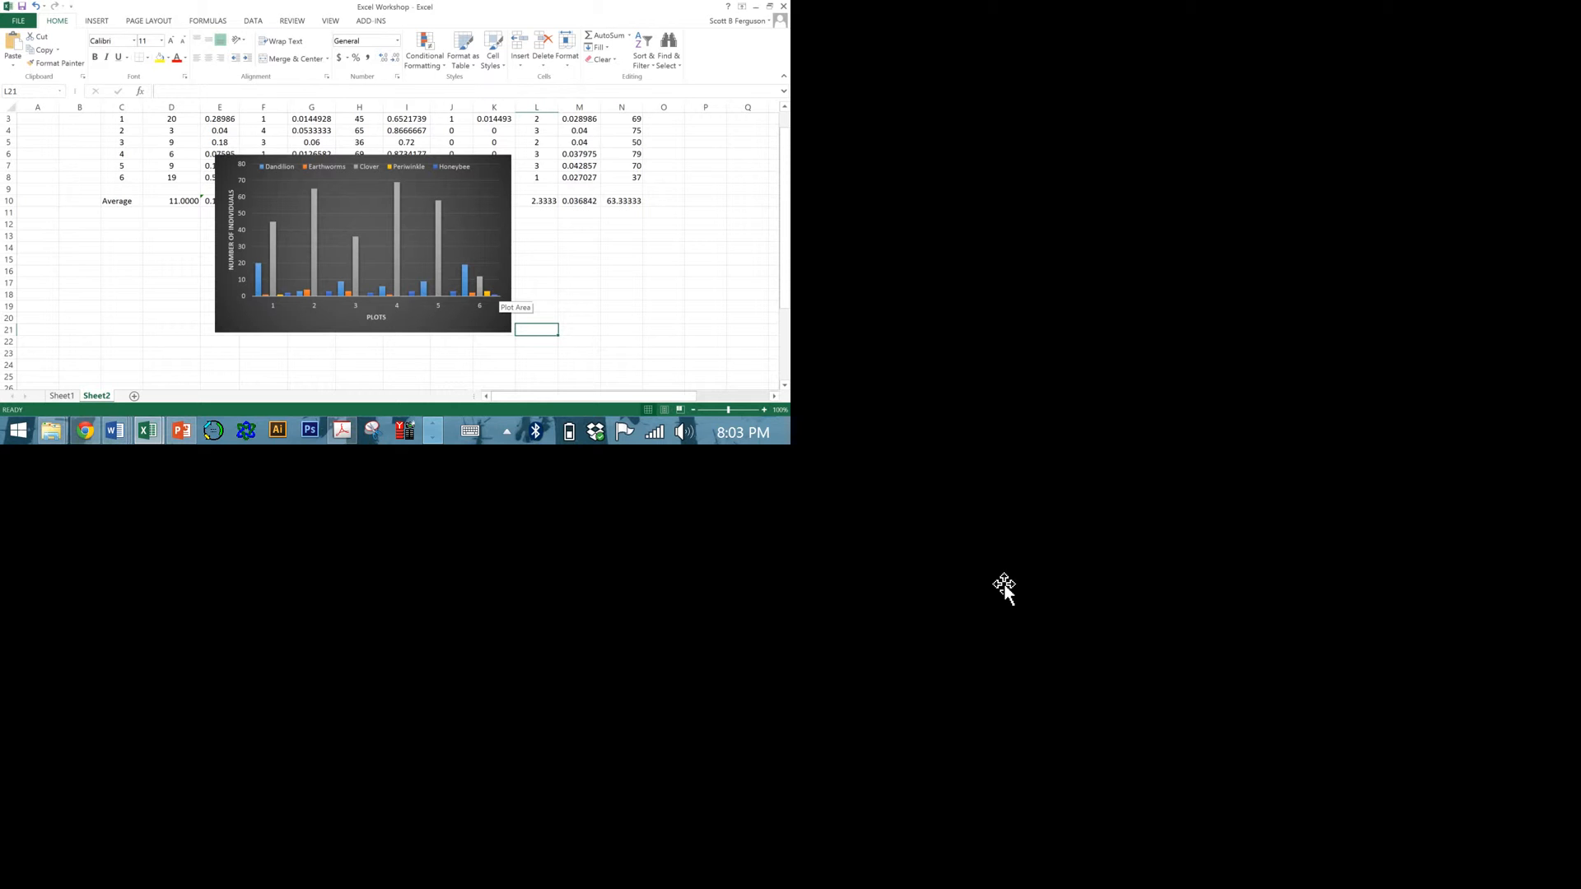
Add data labels to the Clover series in the column chart.
left_click(315, 226)
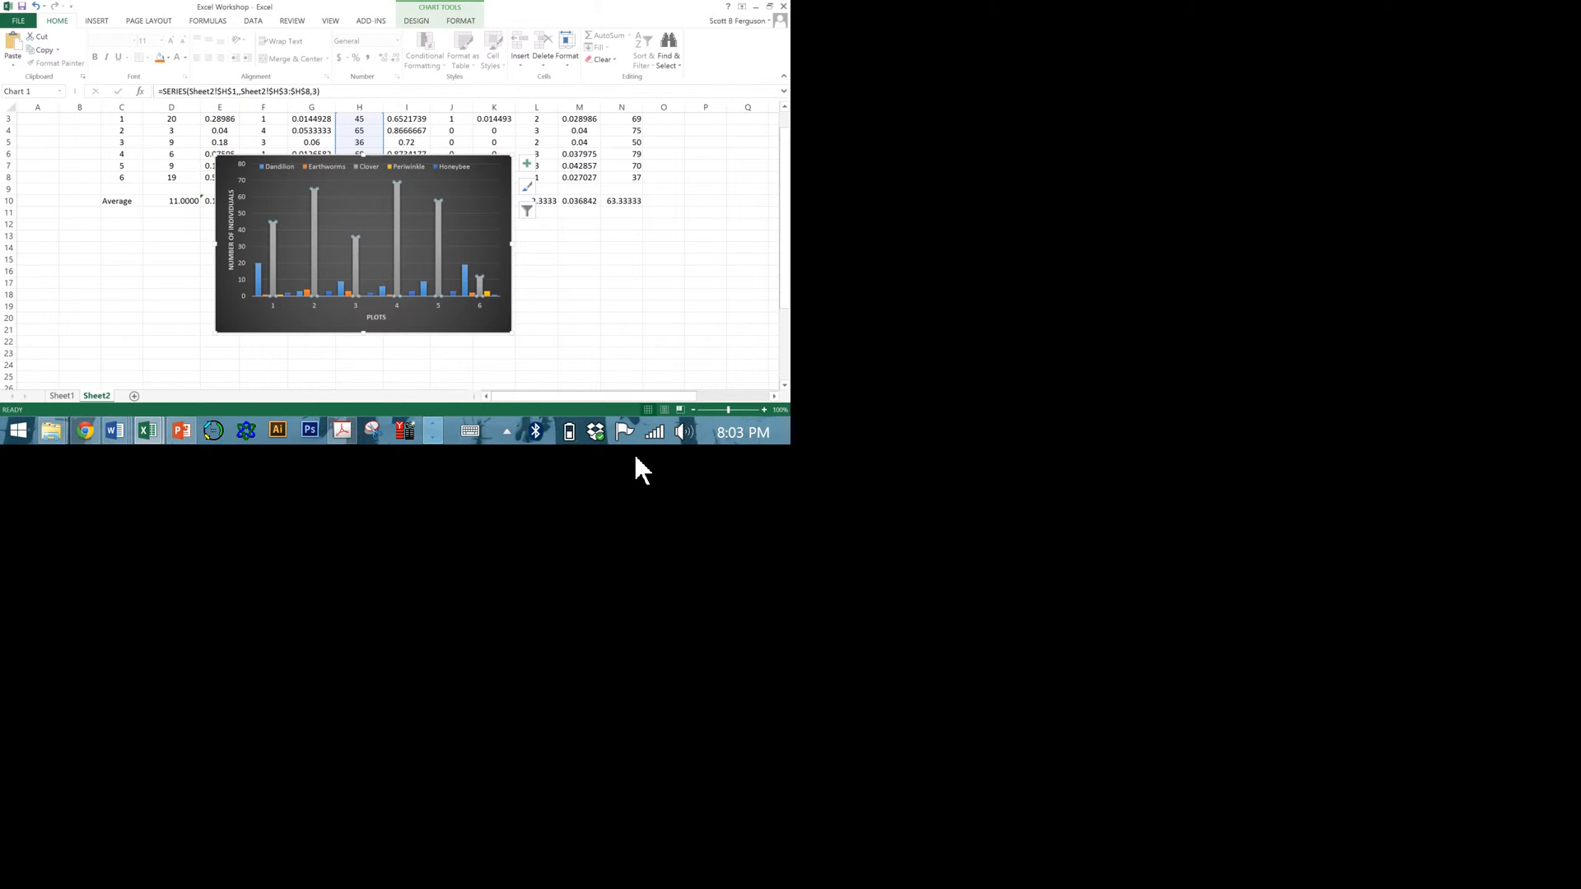
left_click(532, 555)
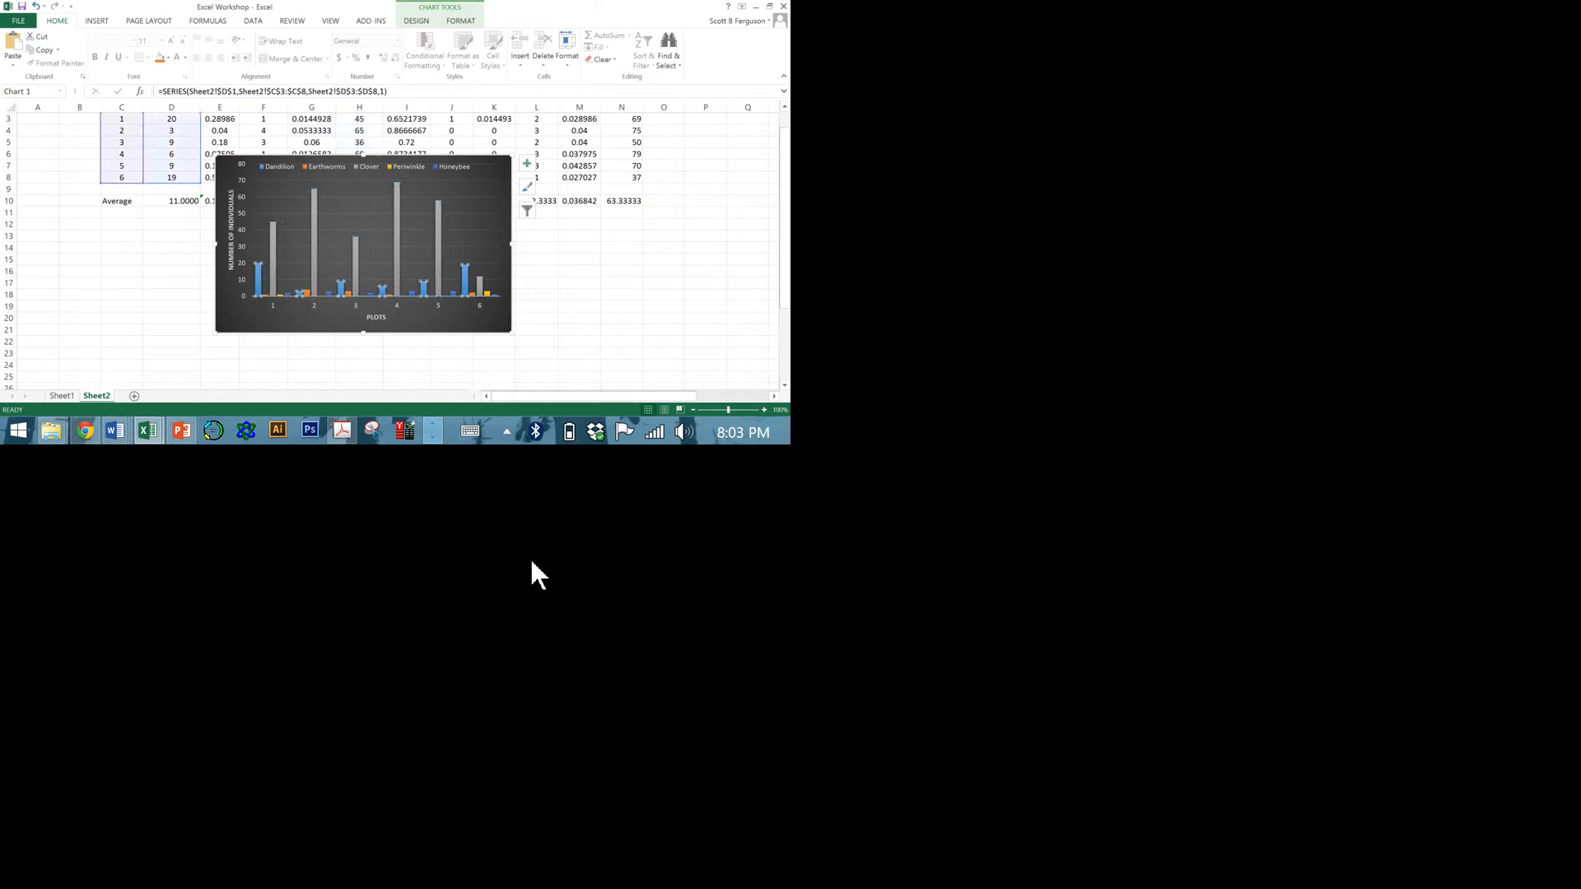
left_click(564, 522)
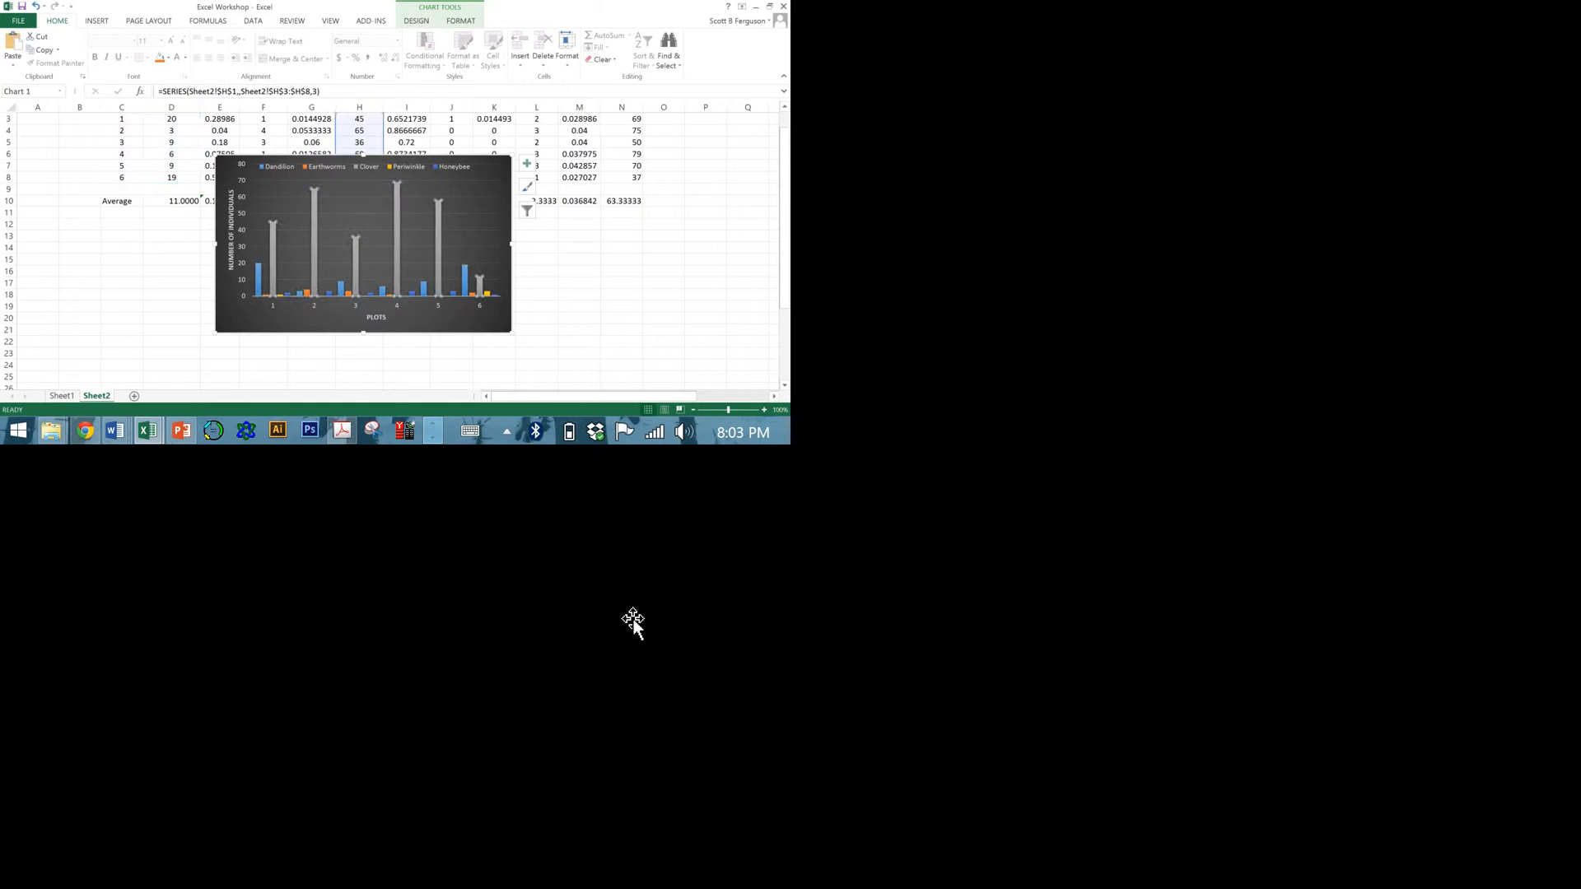
right_click(560, 505)
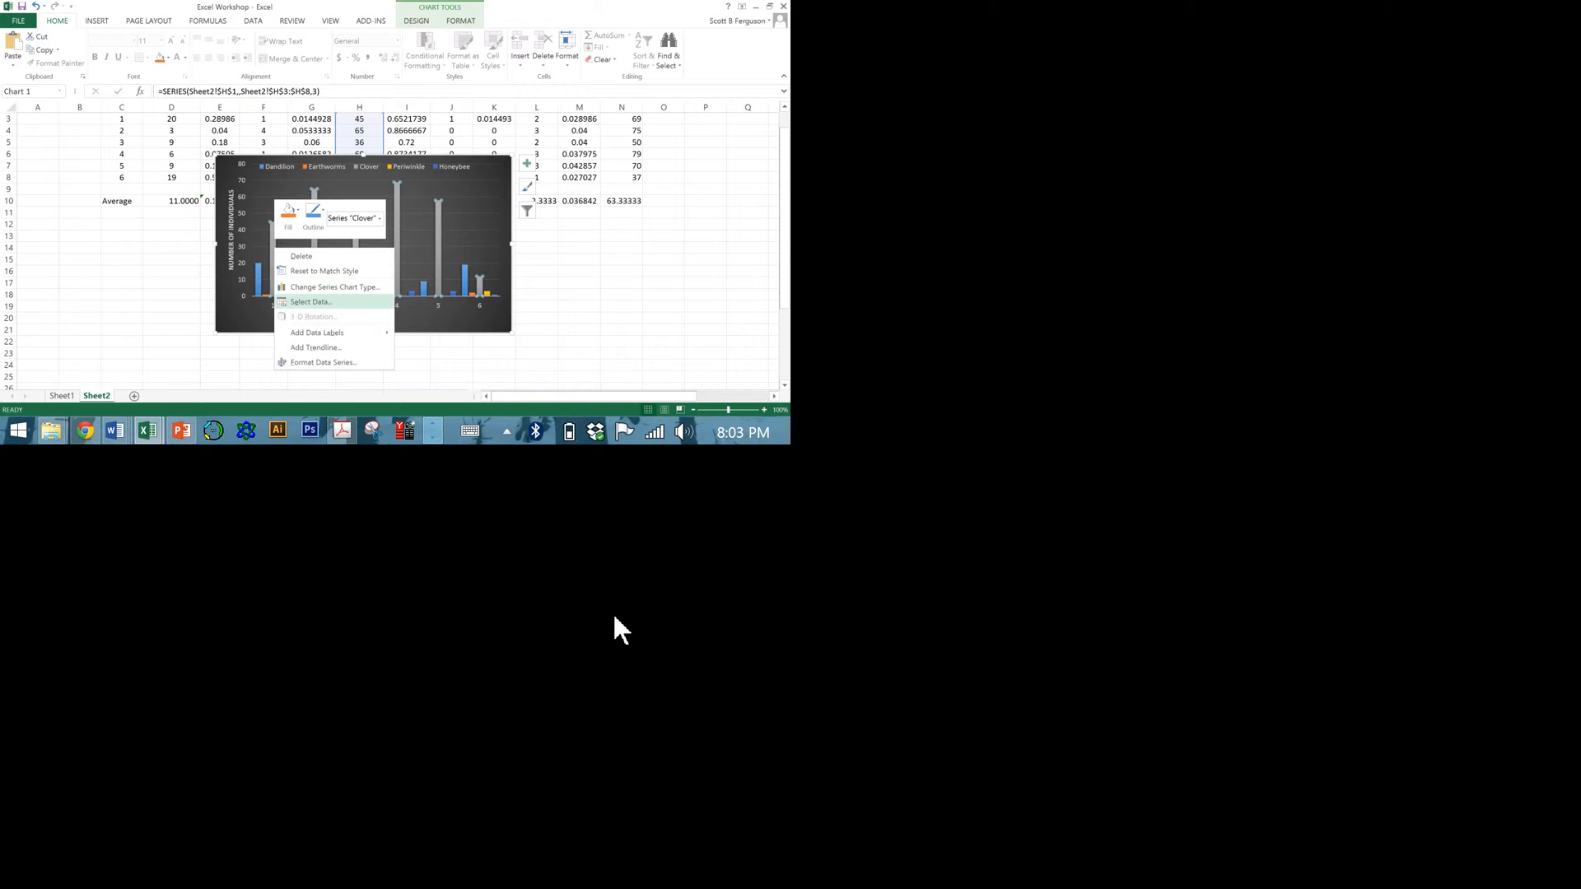
mouse_move(635, 669)
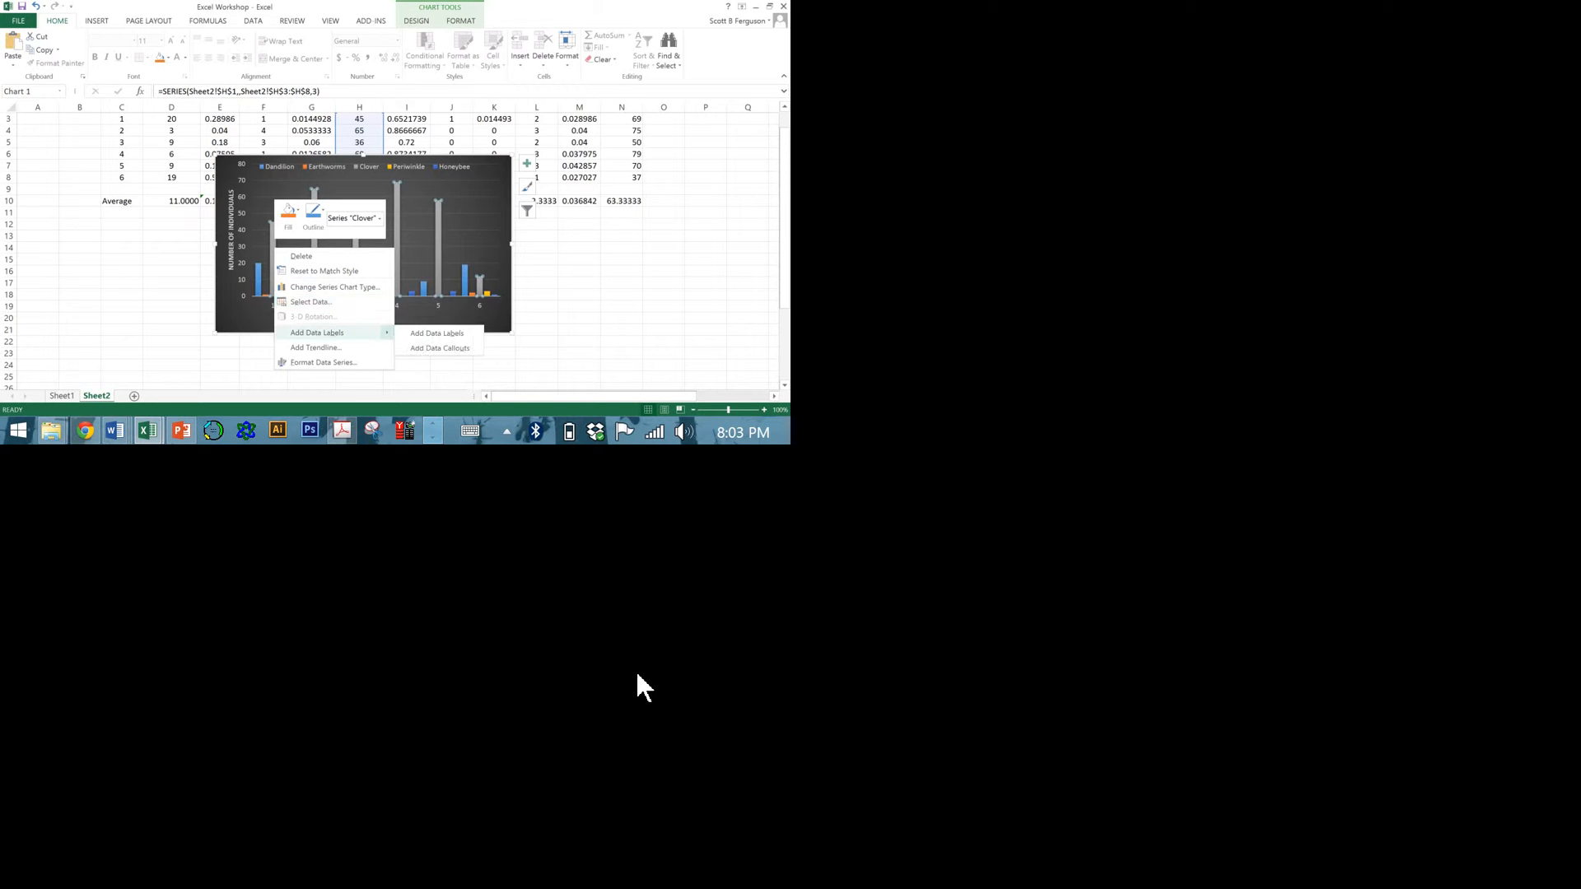
left_click(880, 694)
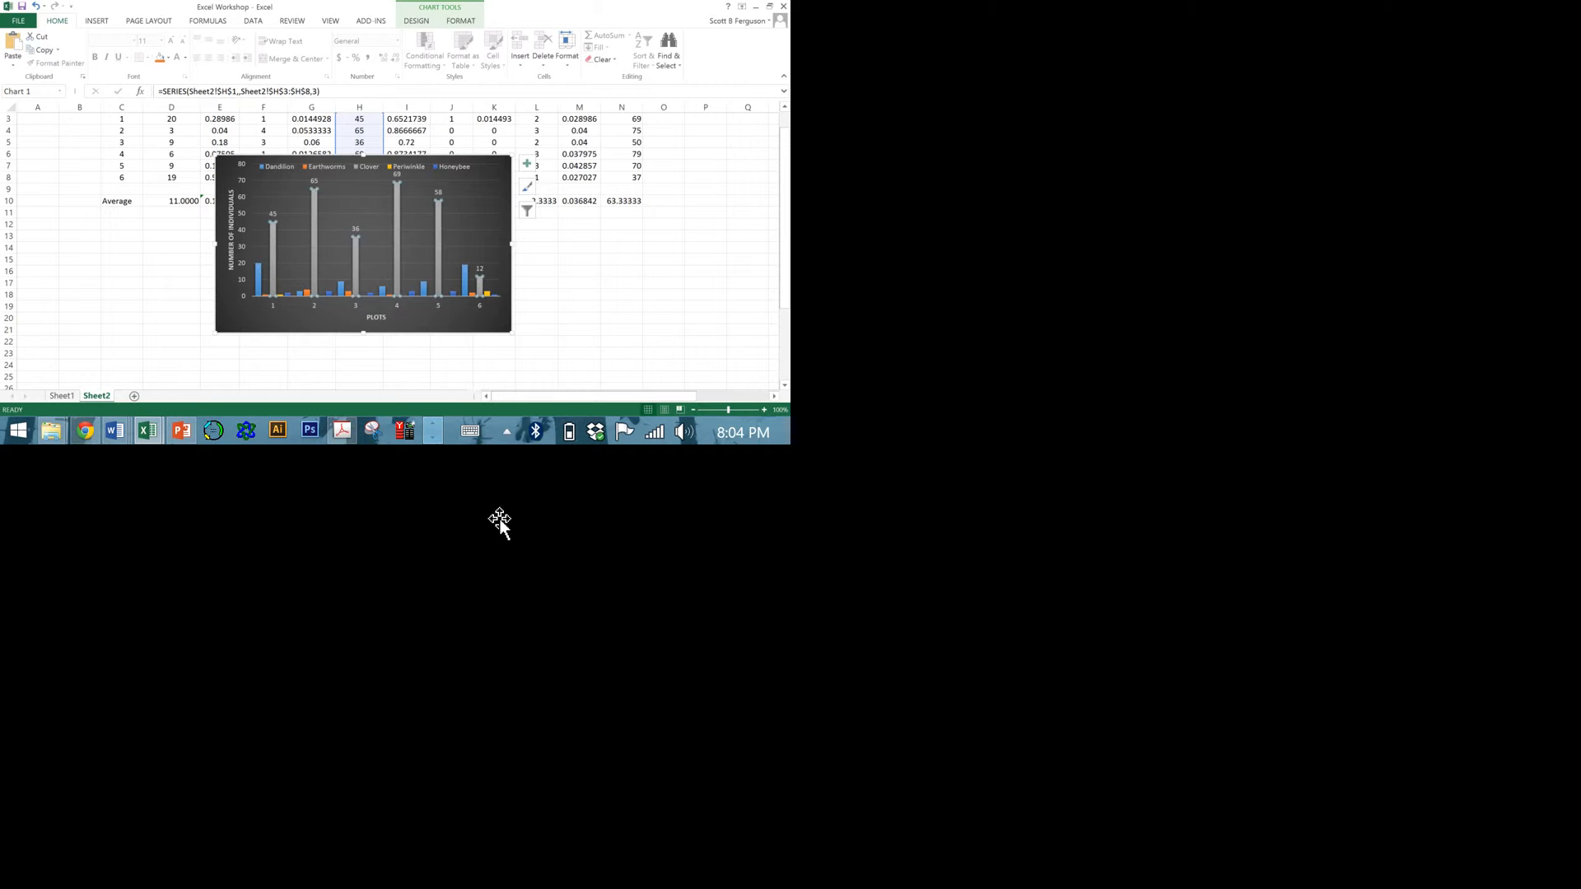
Set the first gradient stop of the plot 1 Dandilion bar's fill to red, and close the formatting options.
left_click(533, 560)
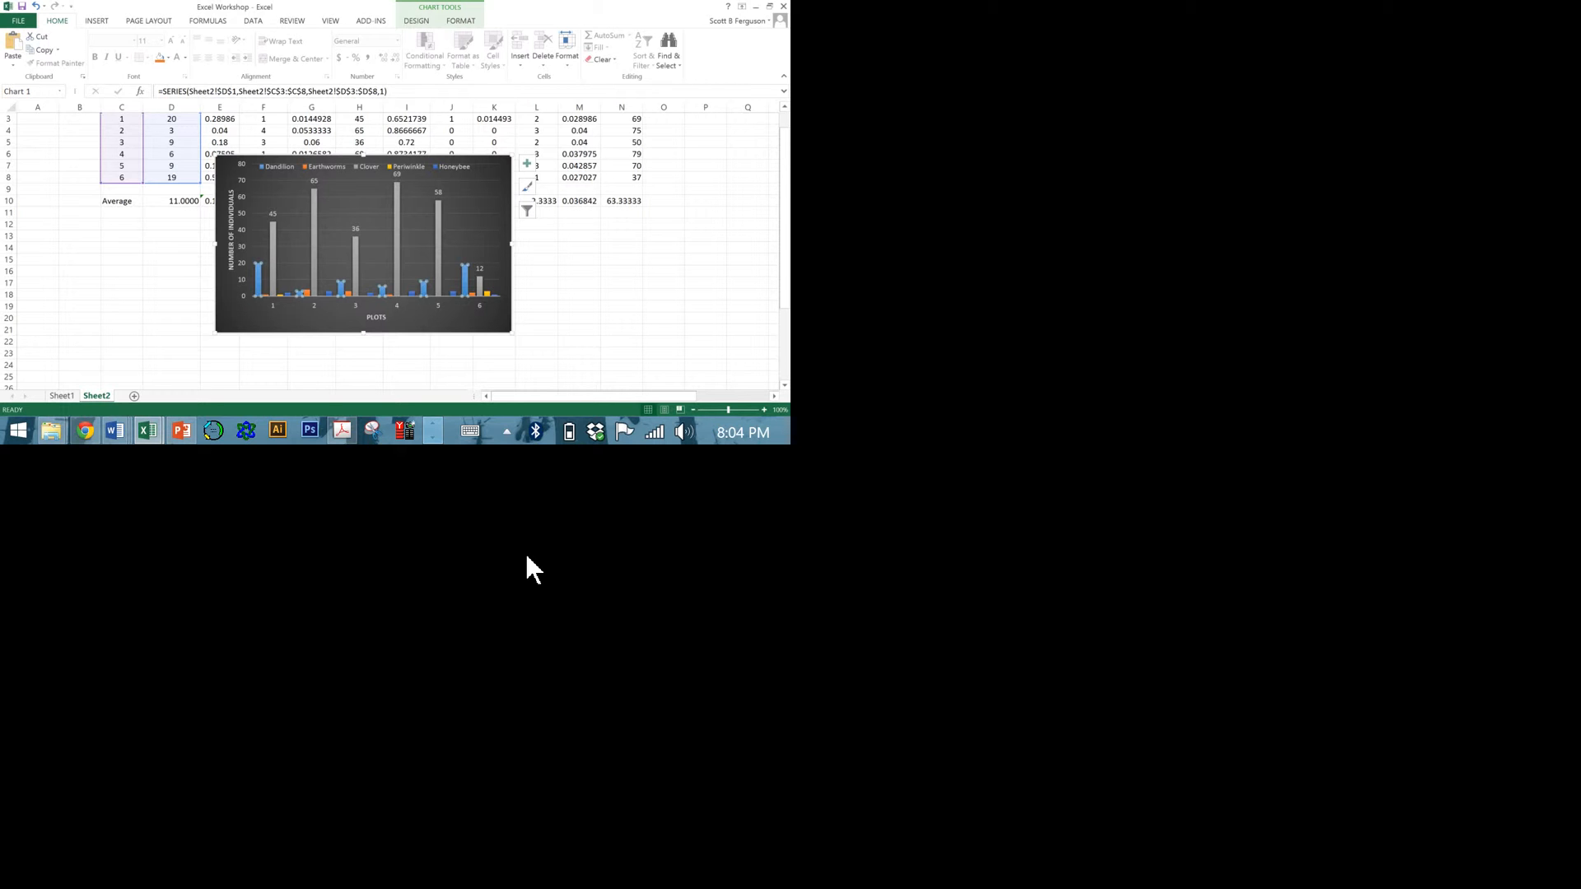
left_click(527, 557)
right_click(528, 557)
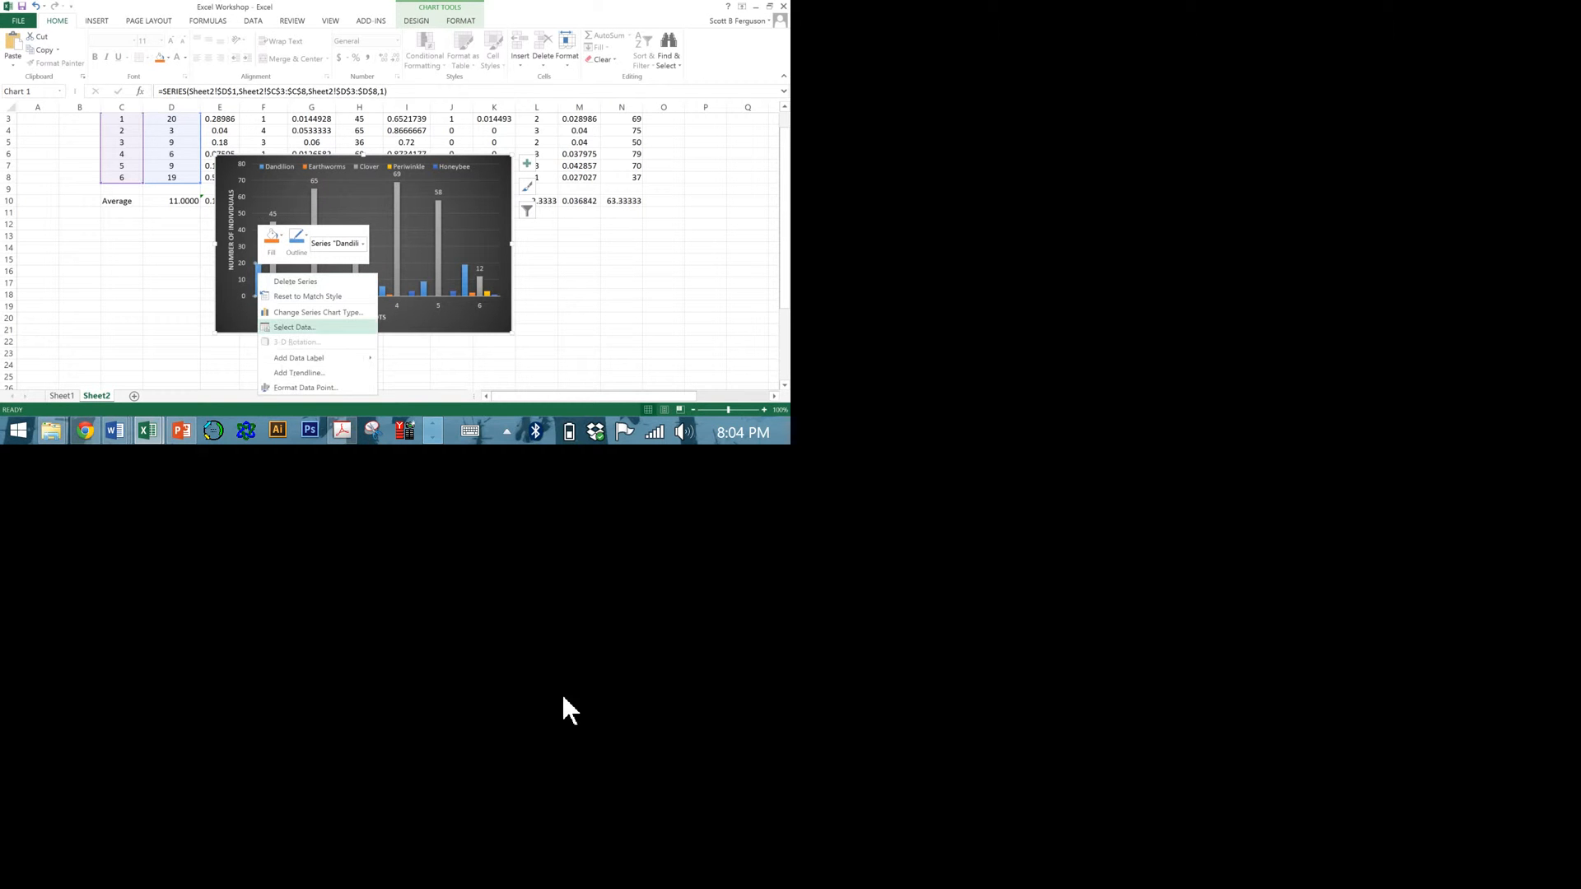
left_click(574, 777)
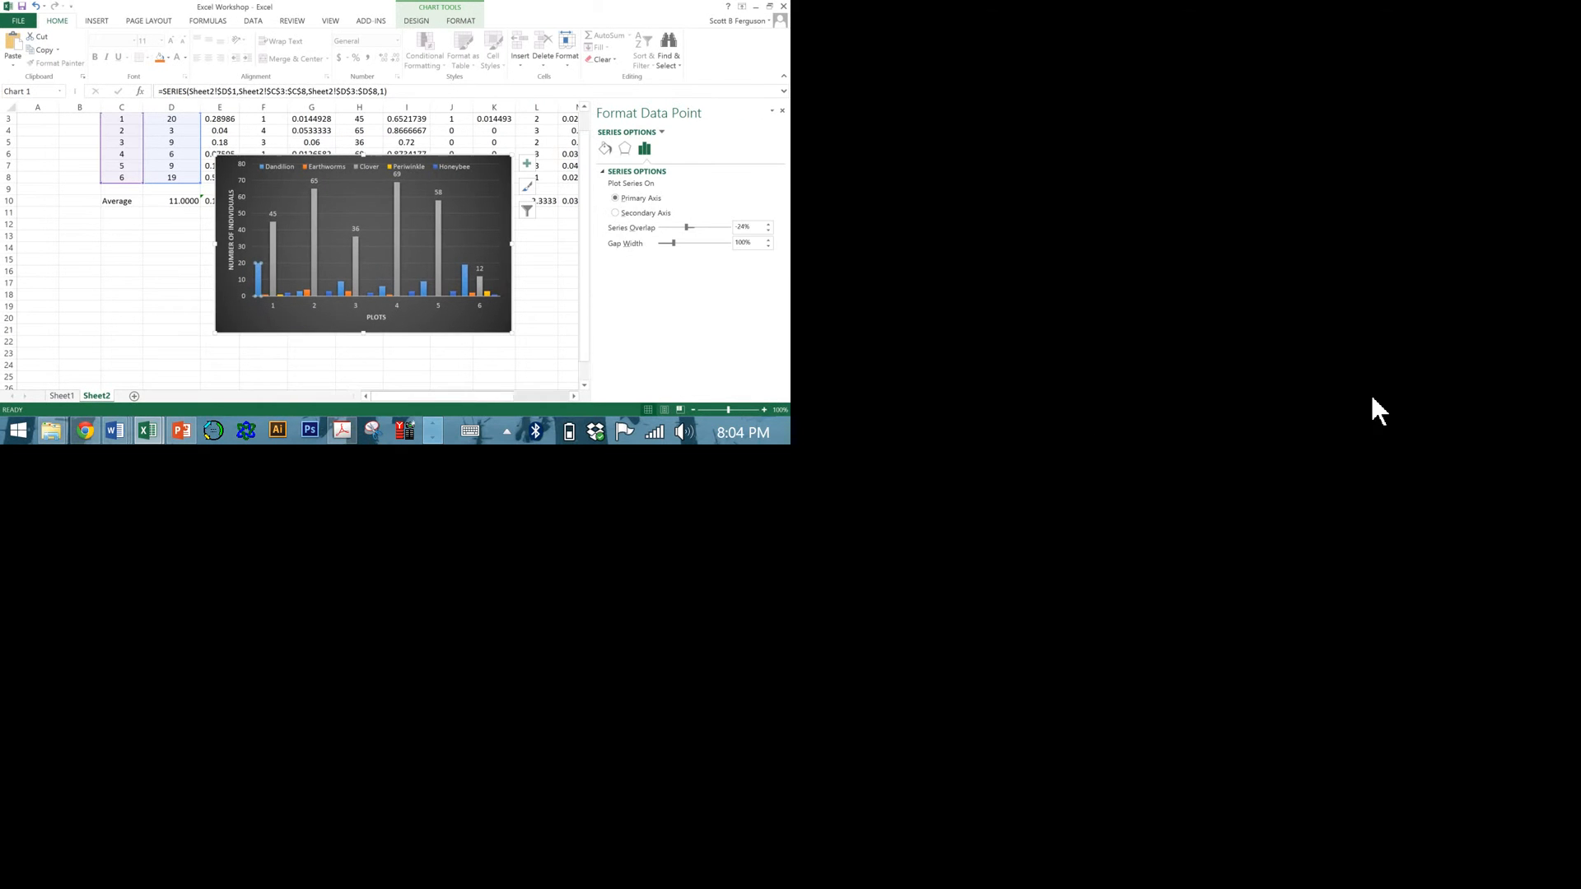
left_click(605, 149)
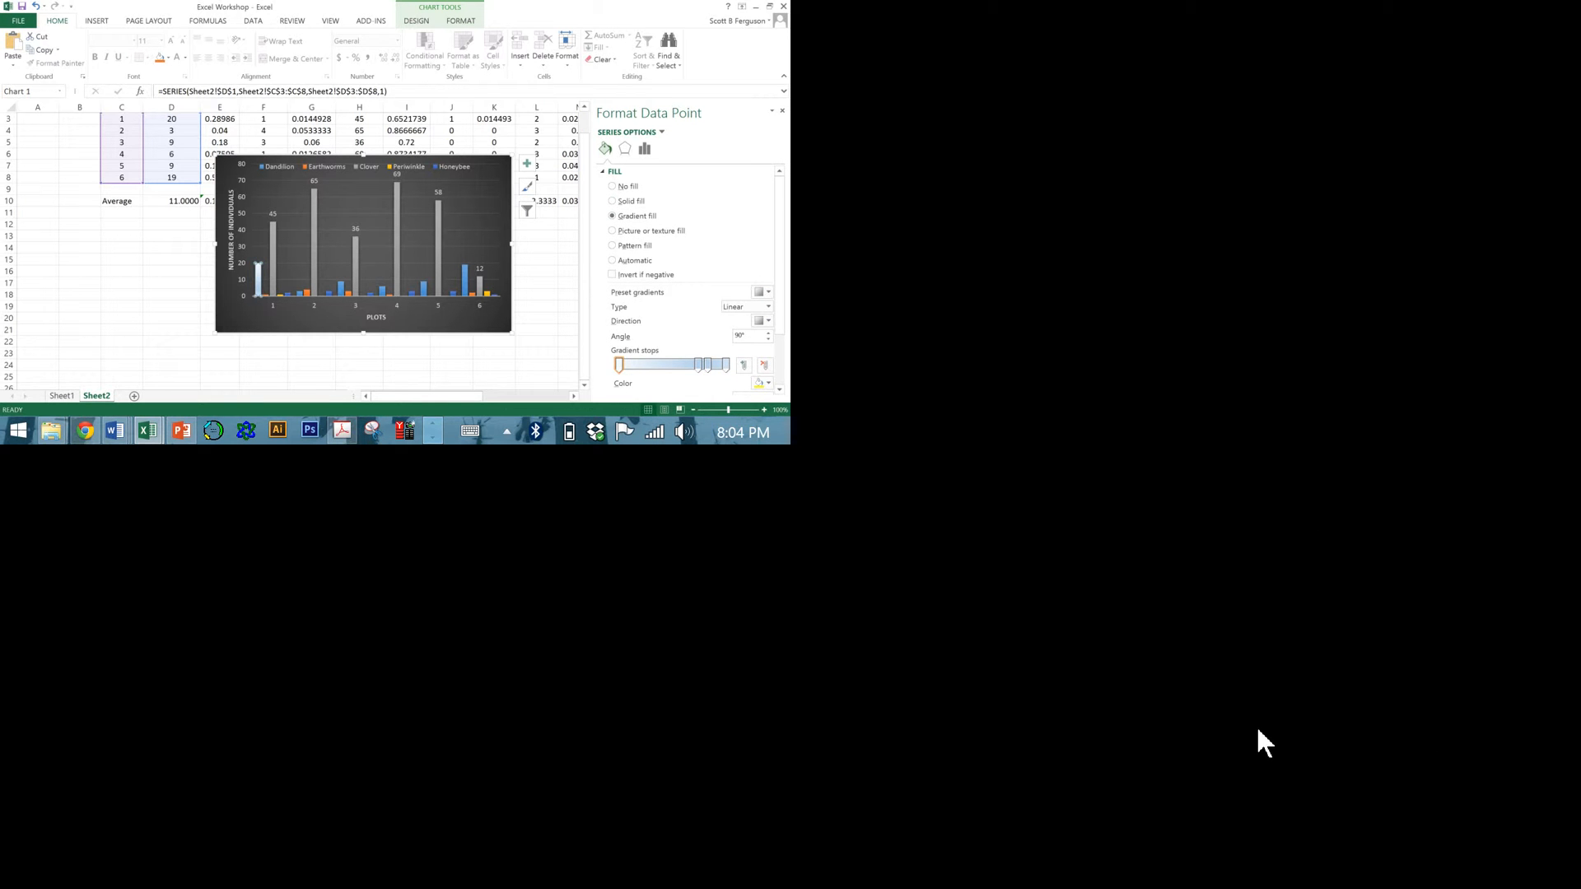
left_click(764, 383)
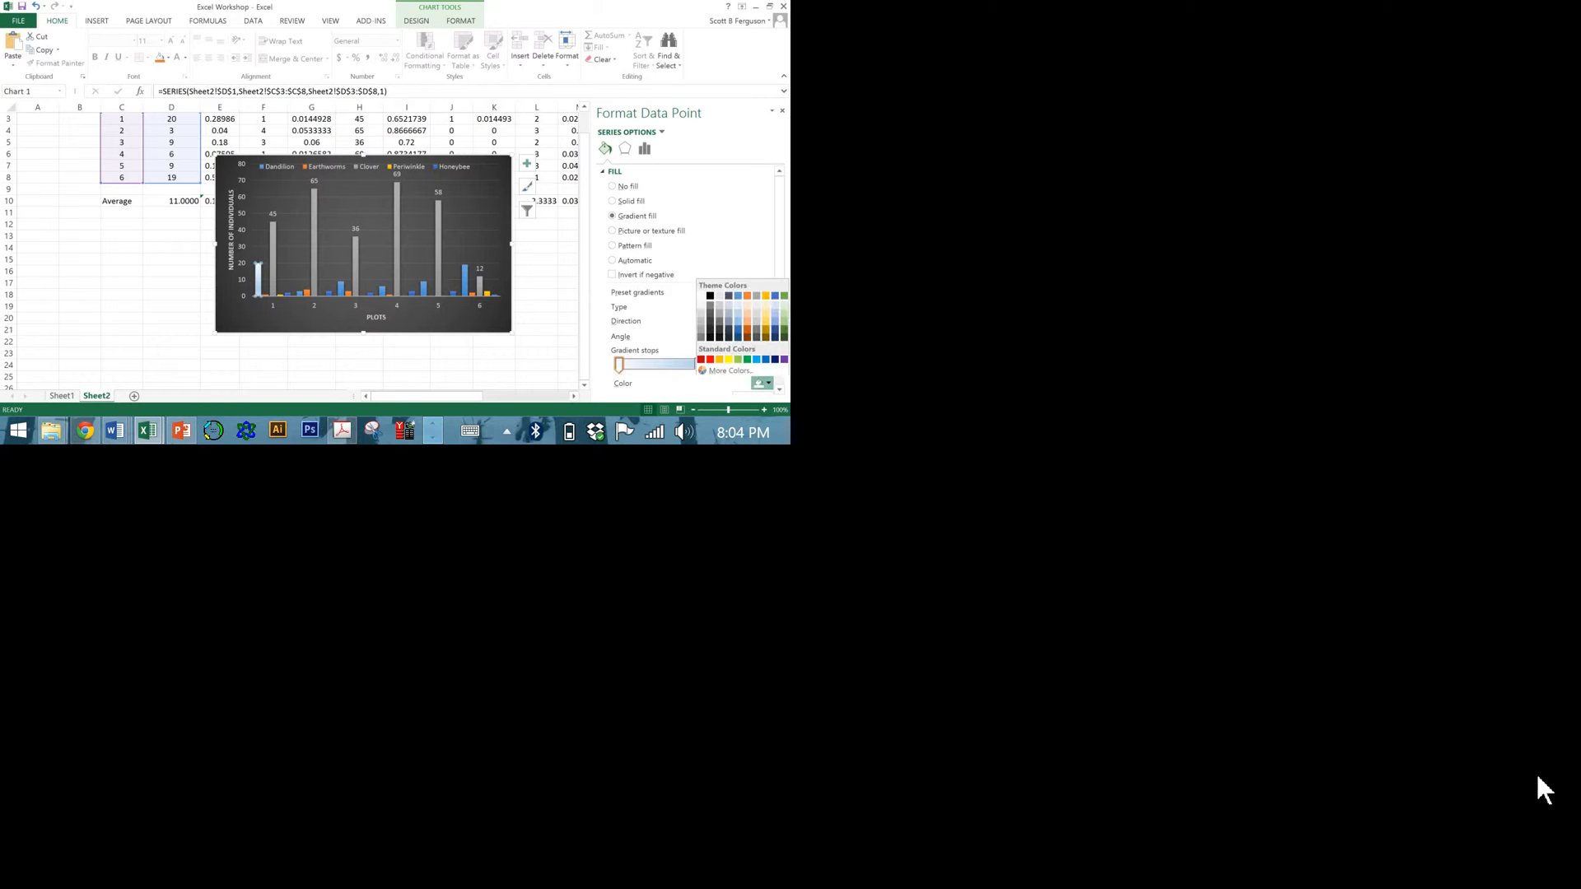
left_click(710, 360)
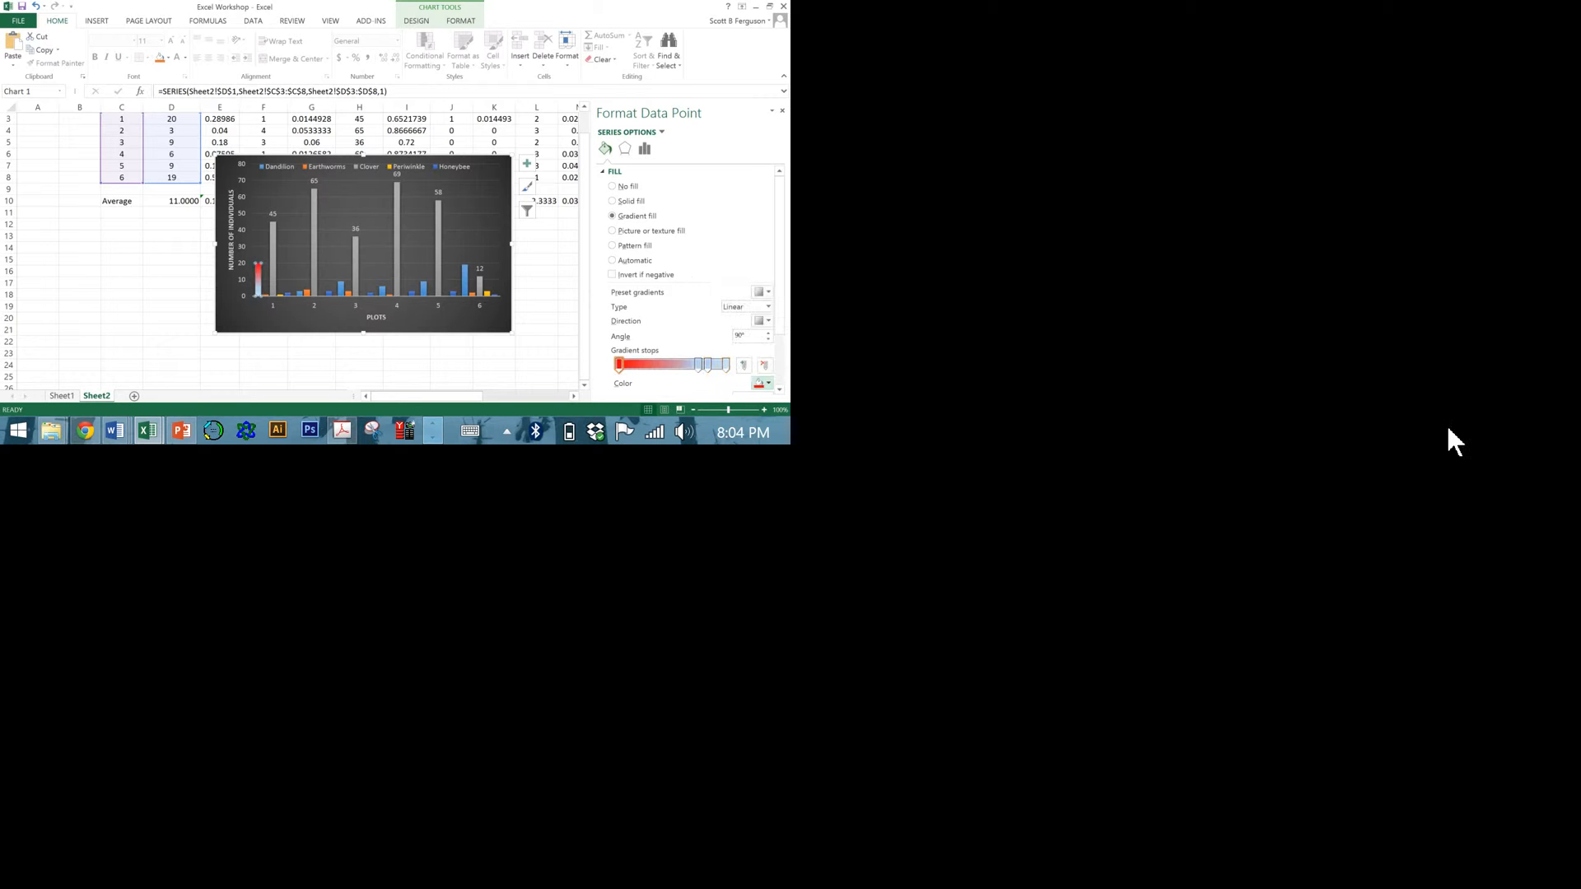
left_click(311, 353)
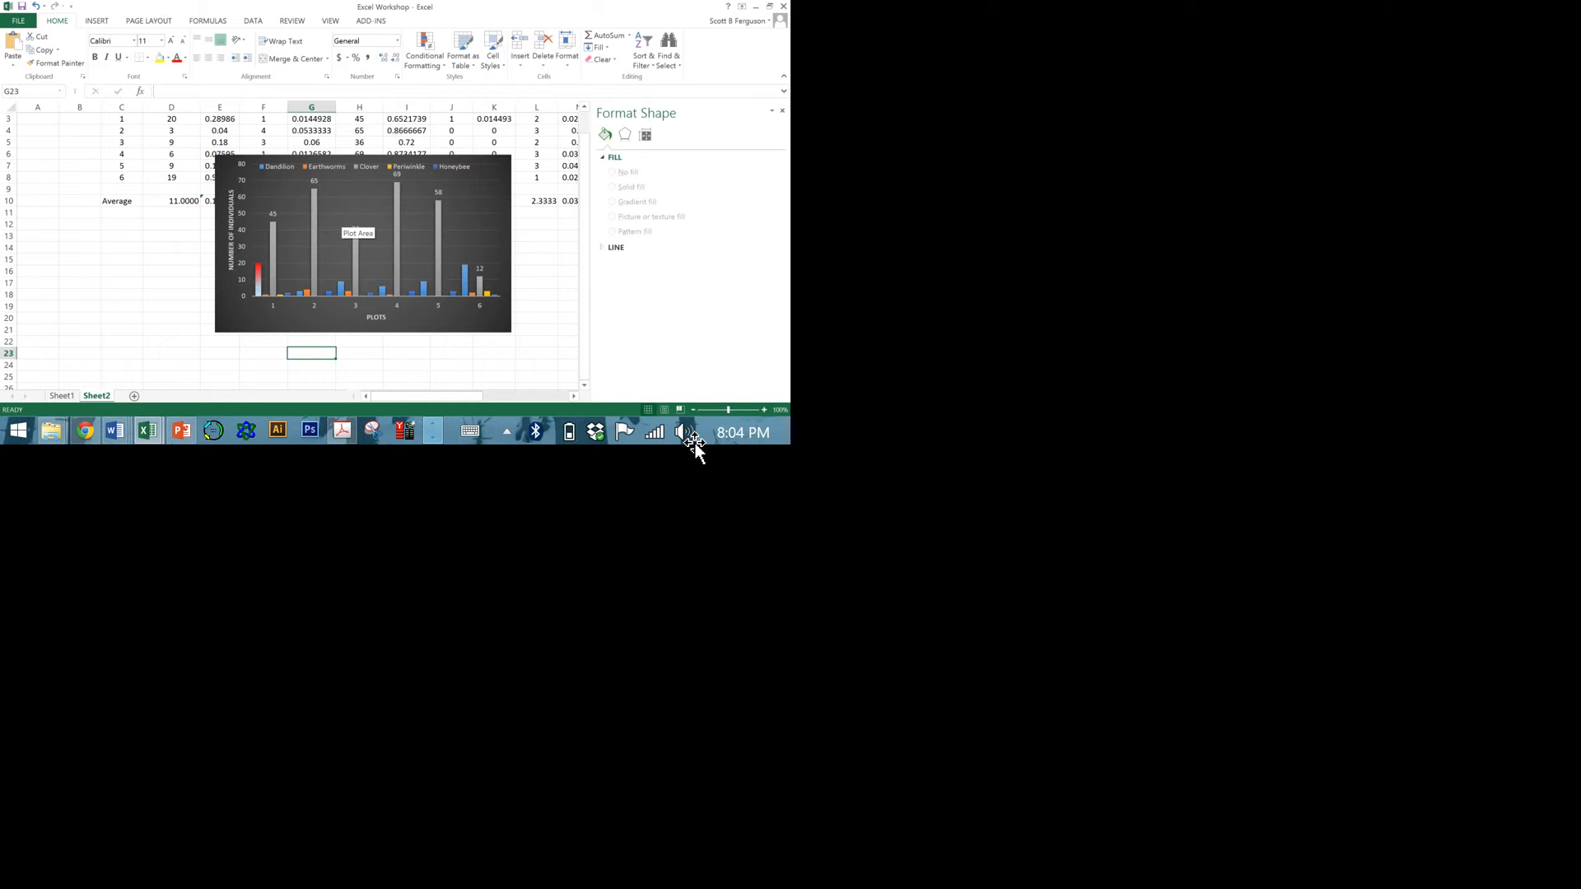
left_click(152, 295)
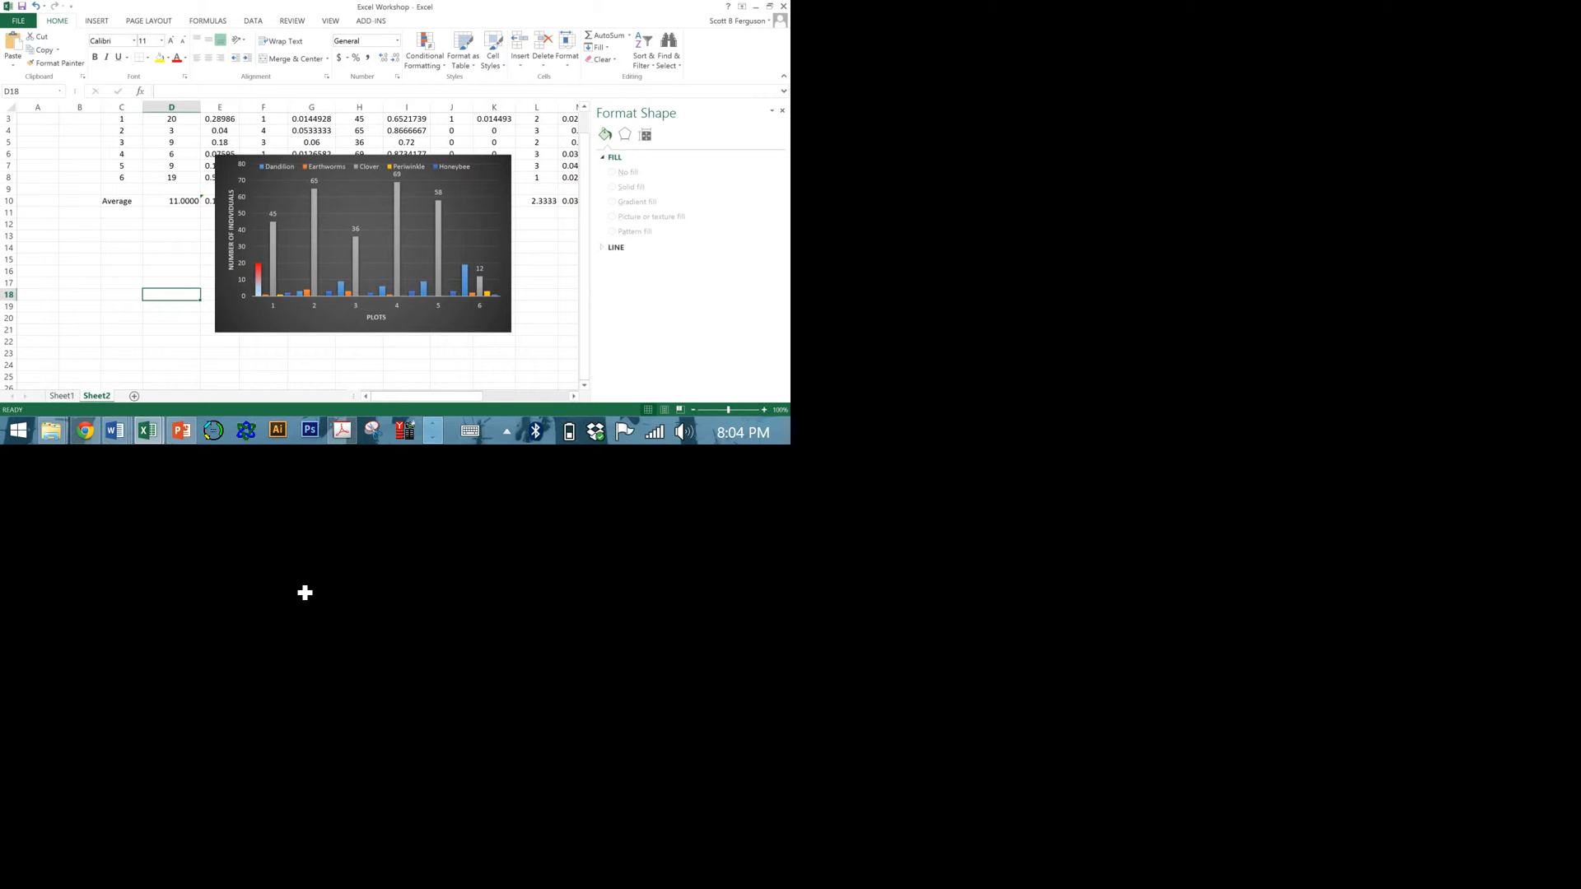
left_click(258, 558)
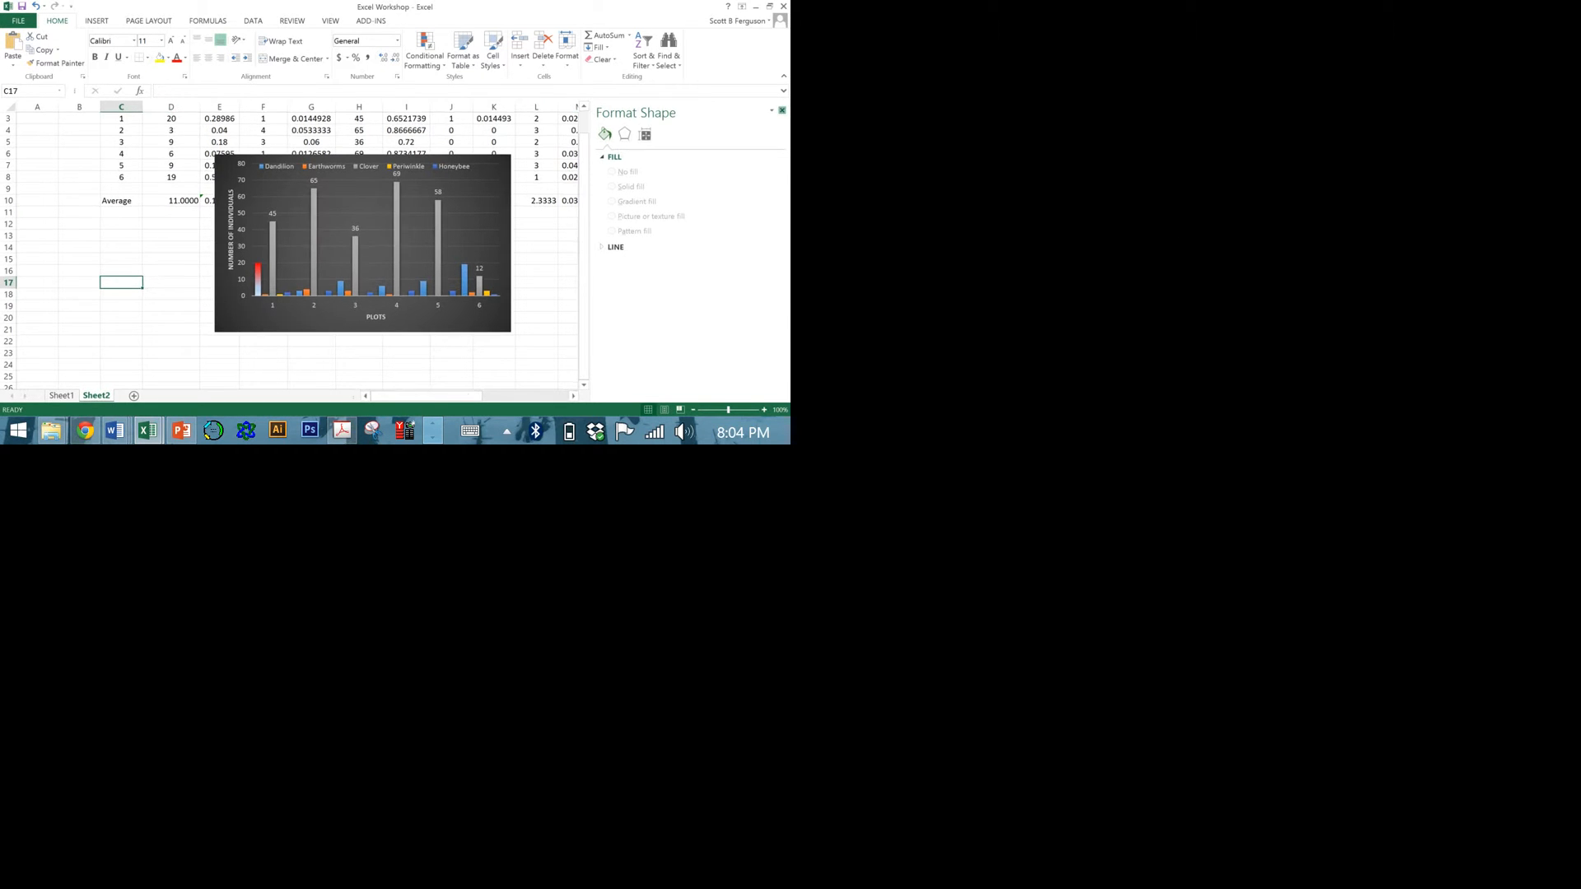
left_click(783, 110)
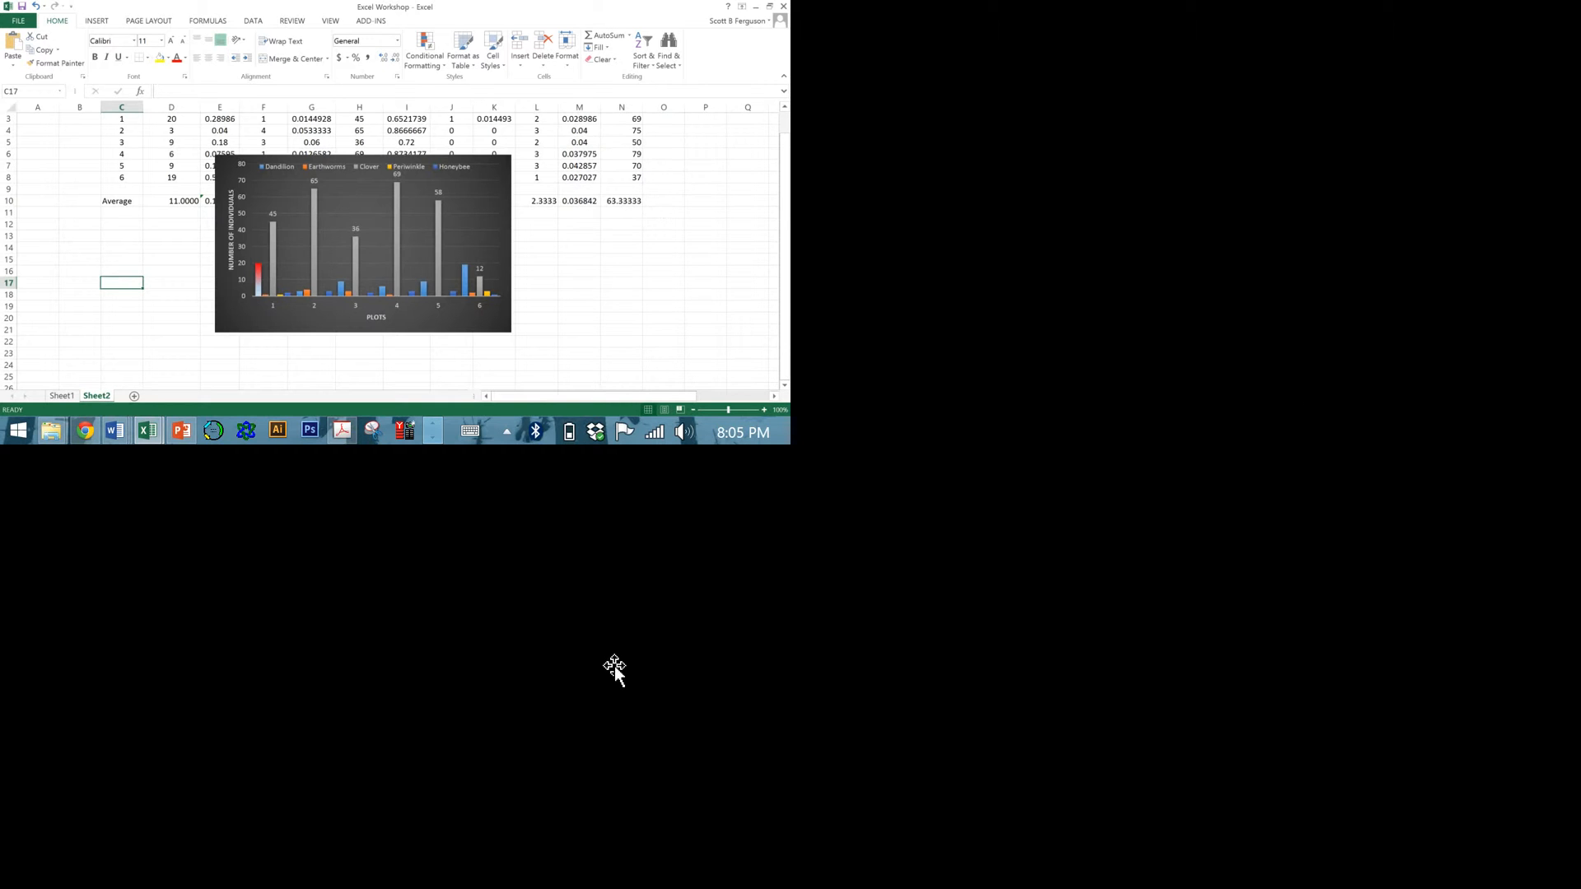
Move the column chart to the right to free space, and insert an empty markers-only scatter chart placed below the Average row.
left_click_drag(307, 333, 521, 359)
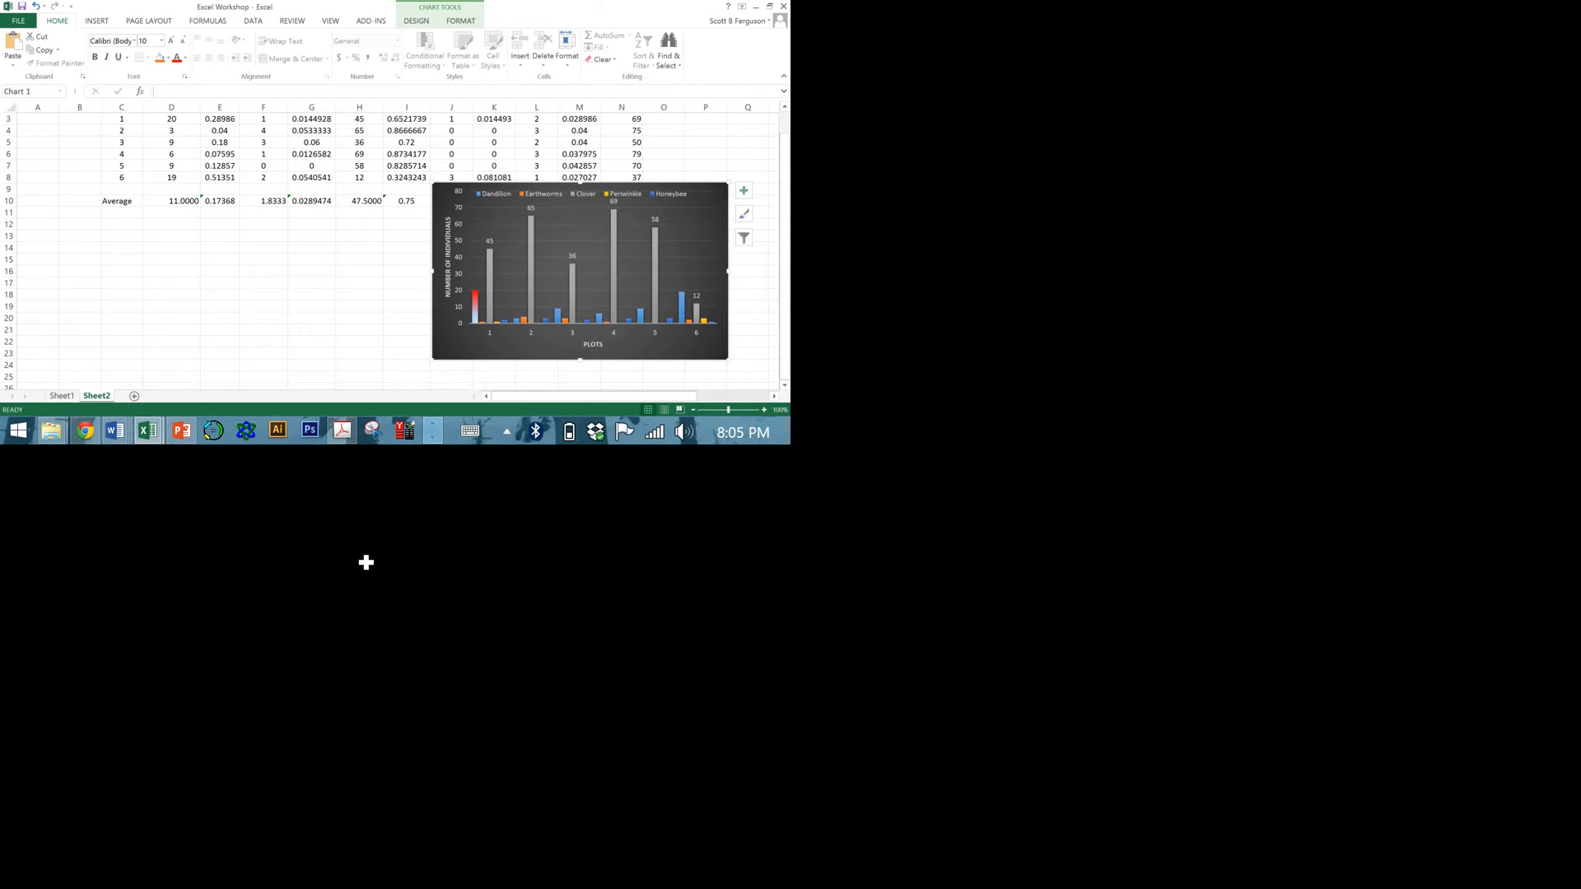
left_click(171, 271)
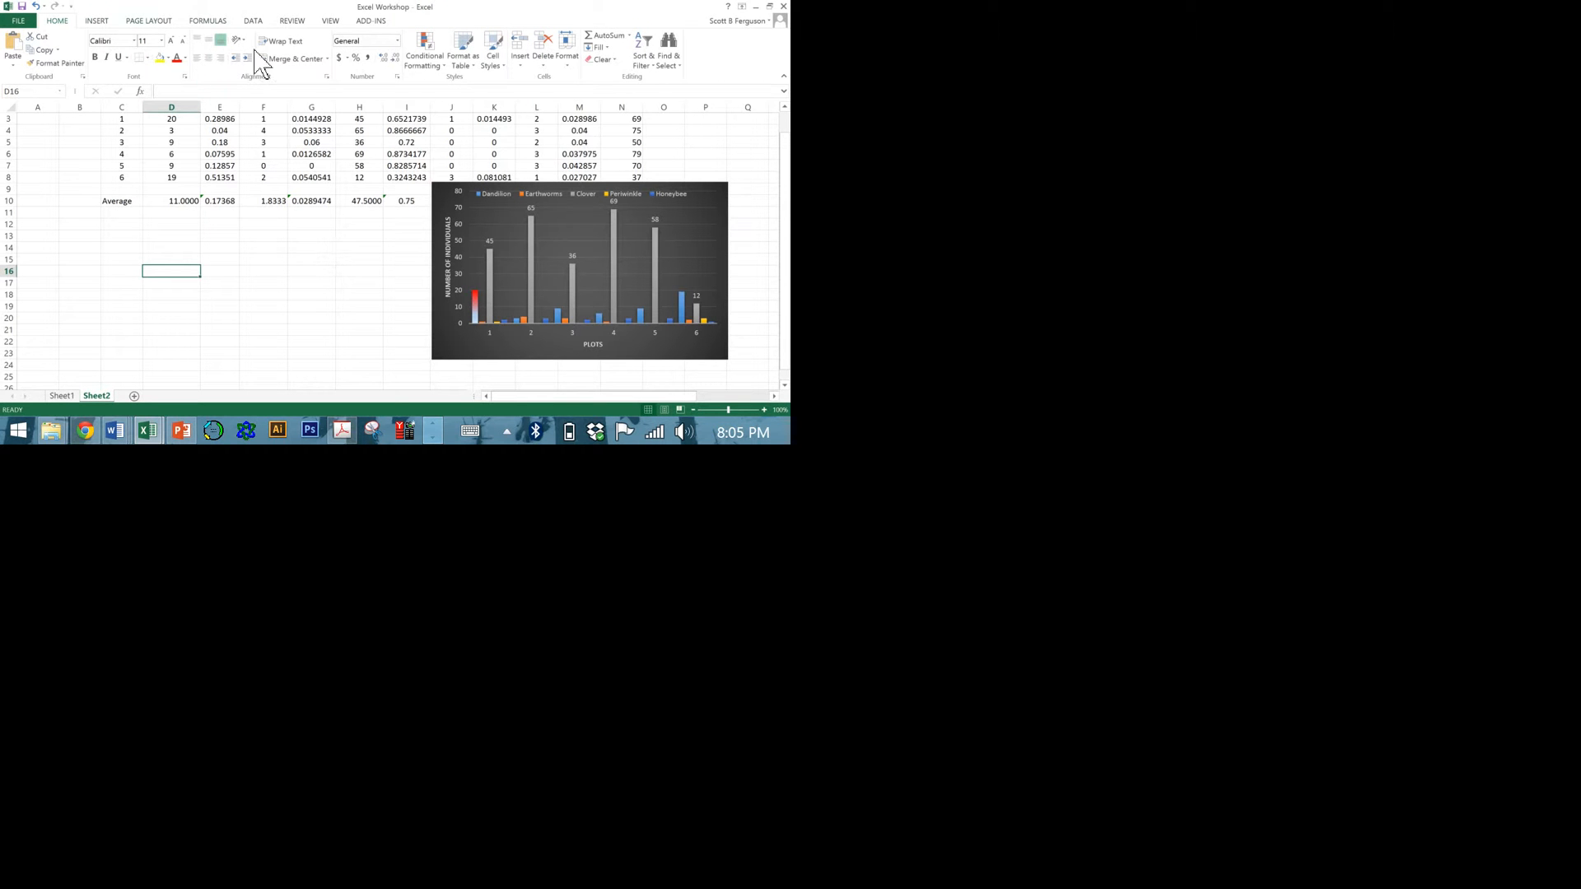
left_click(97, 21)
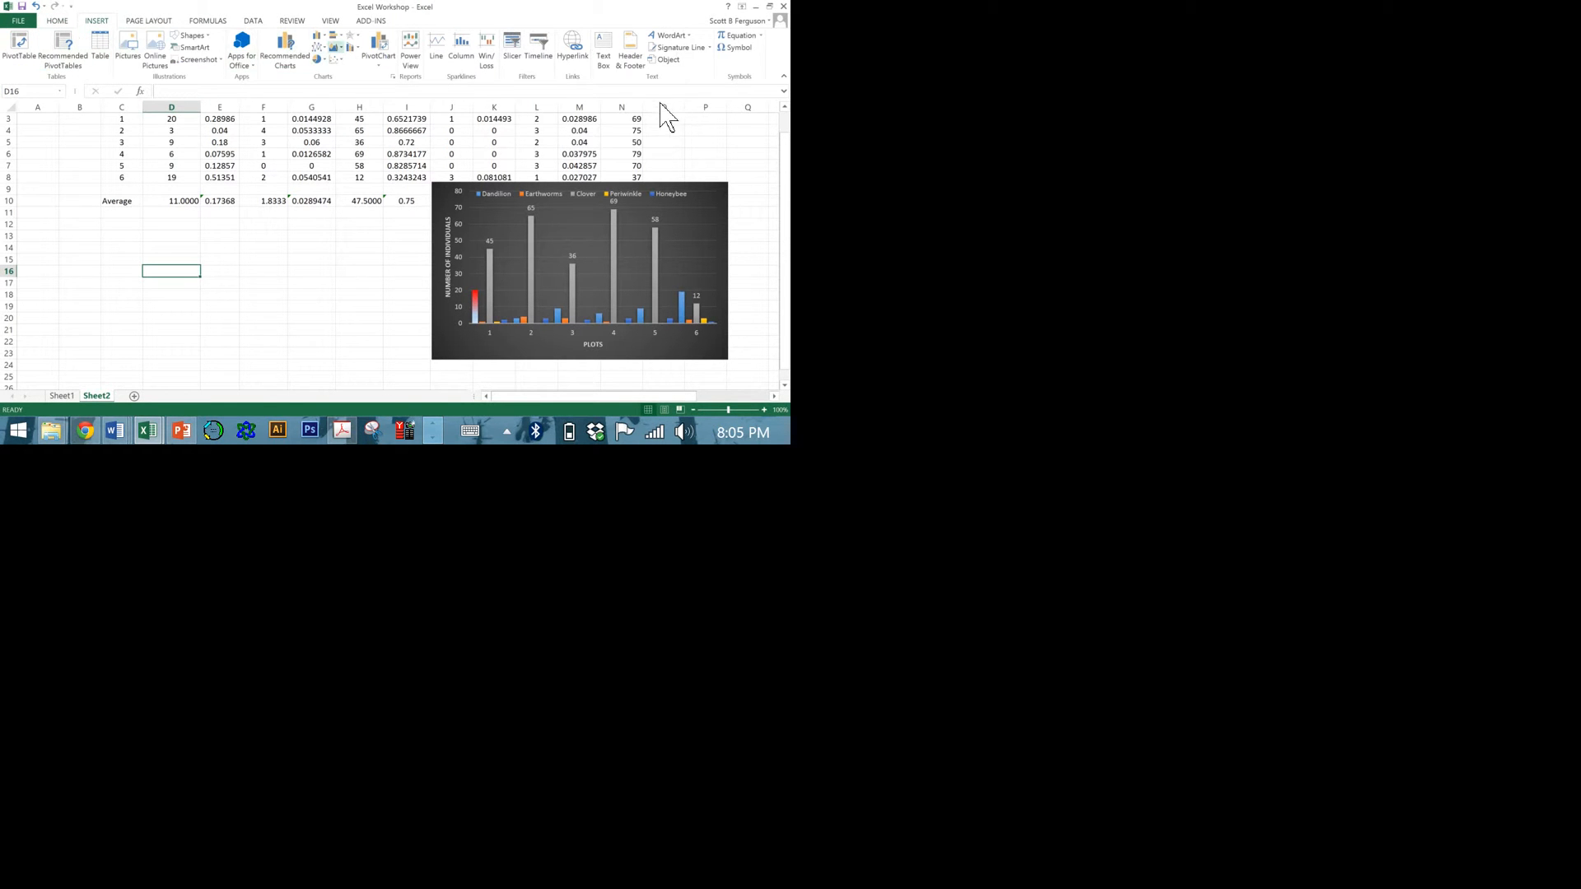
left_click(321, 48)
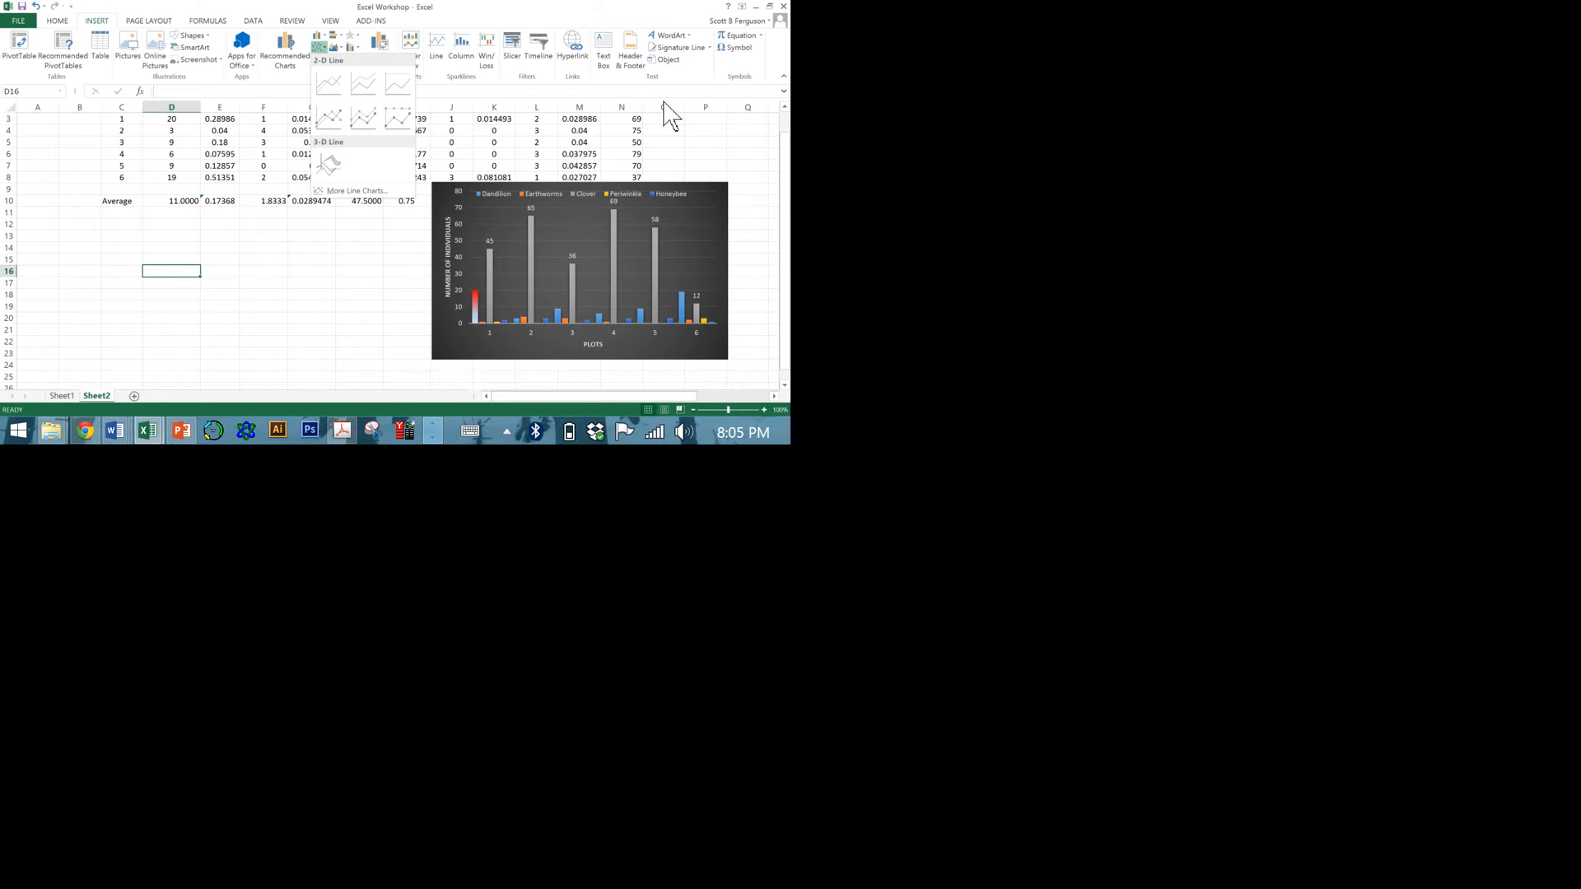
left_click(332, 51)
left_click(340, 60)
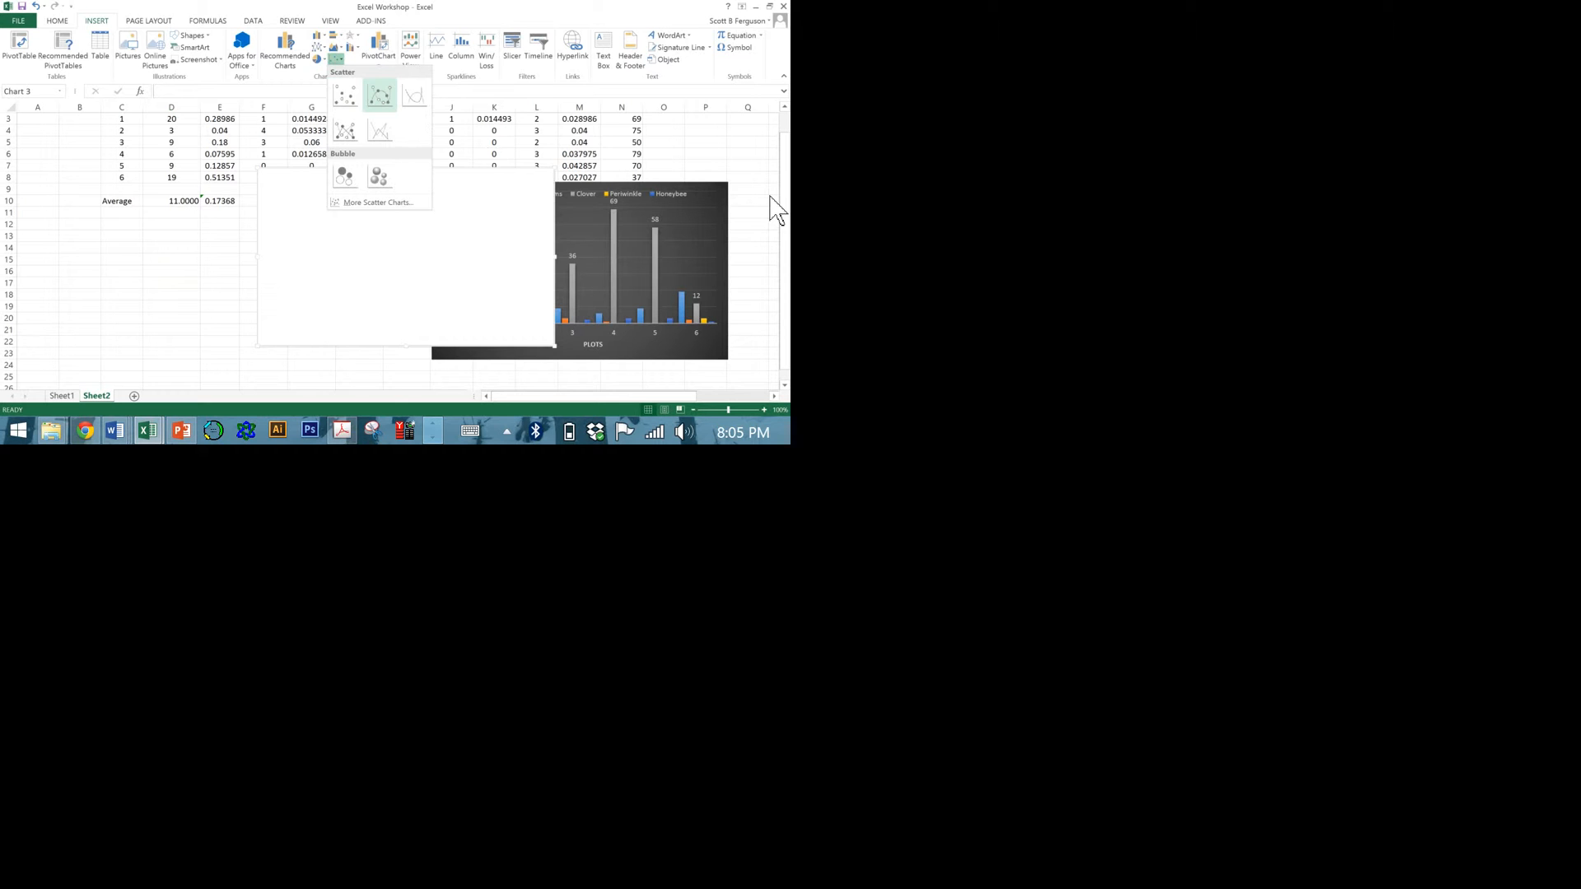
left_click(353, 98)
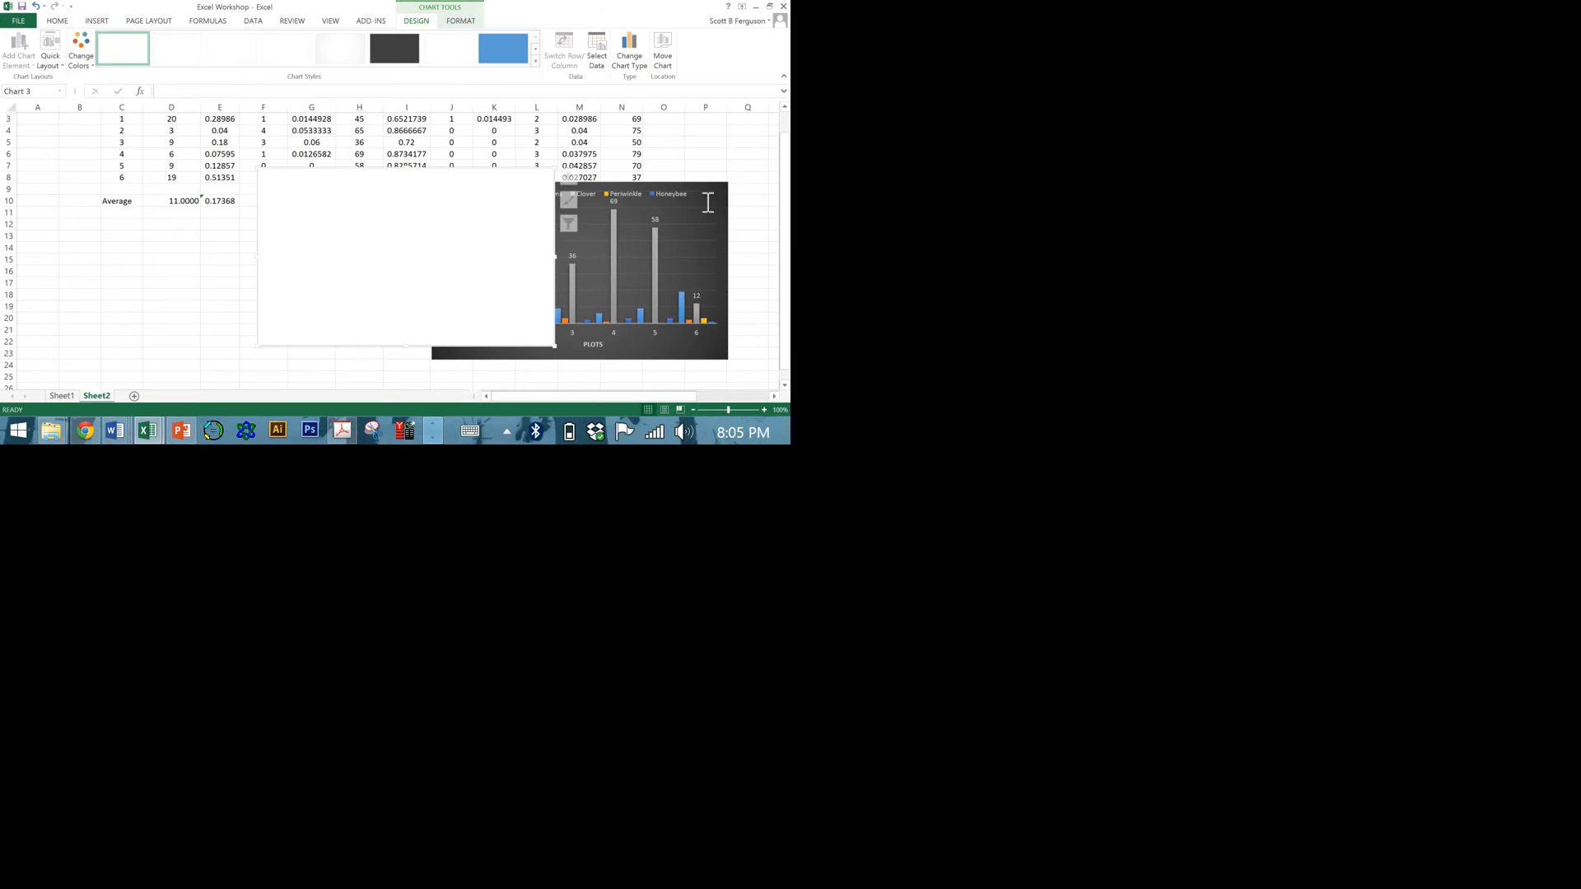
left_click_drag(323, 245, 158, 288)
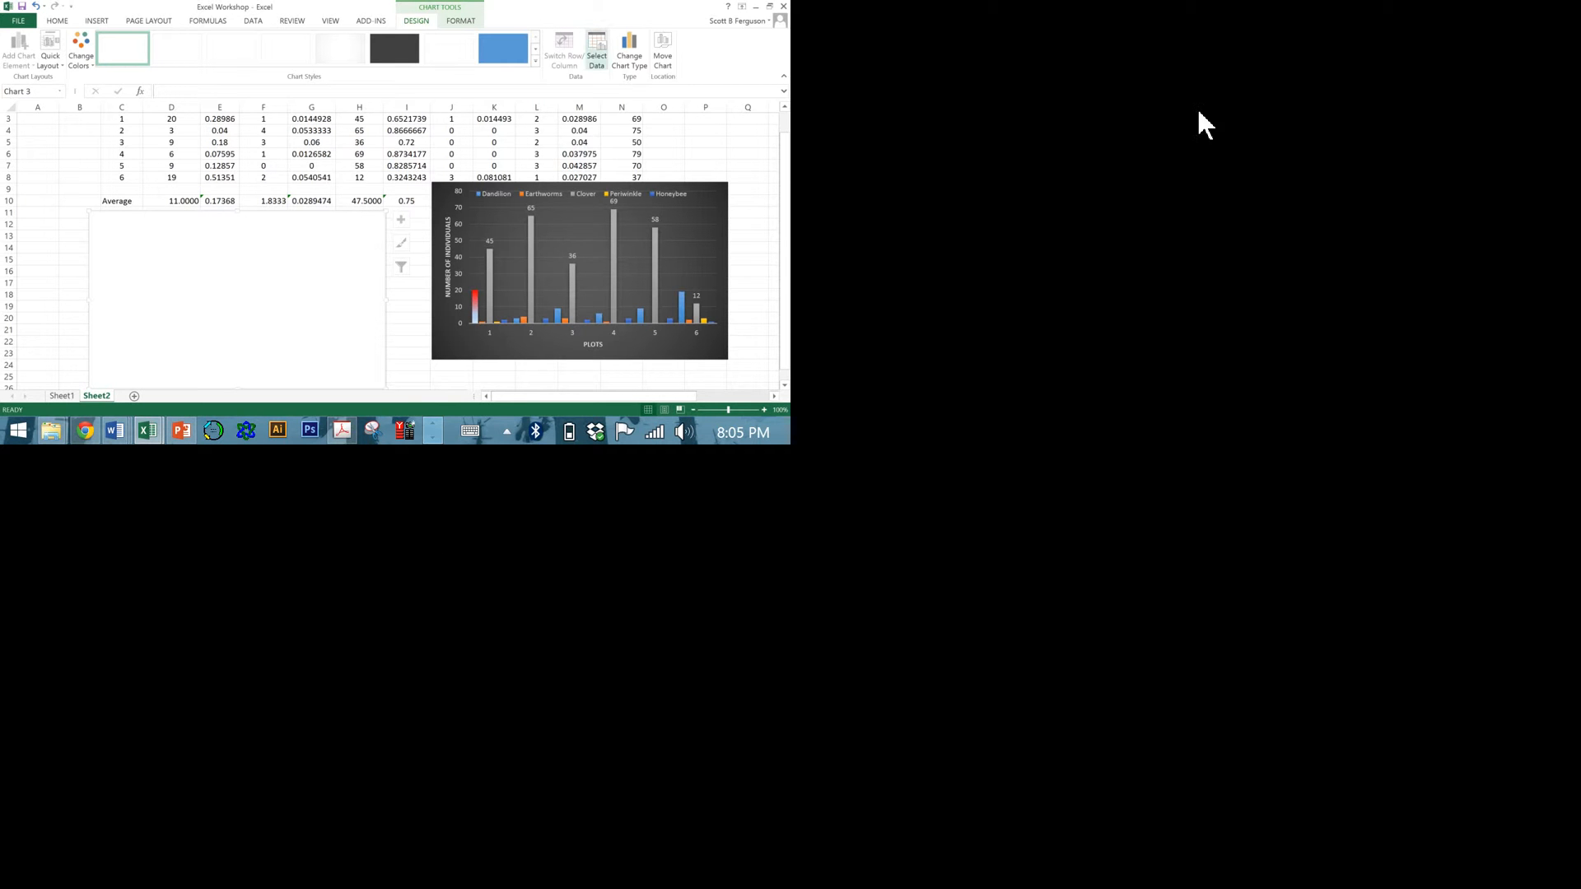
Add a data series named "Clover vs Honeybee" to the scatter chart.
left_click(597, 51)
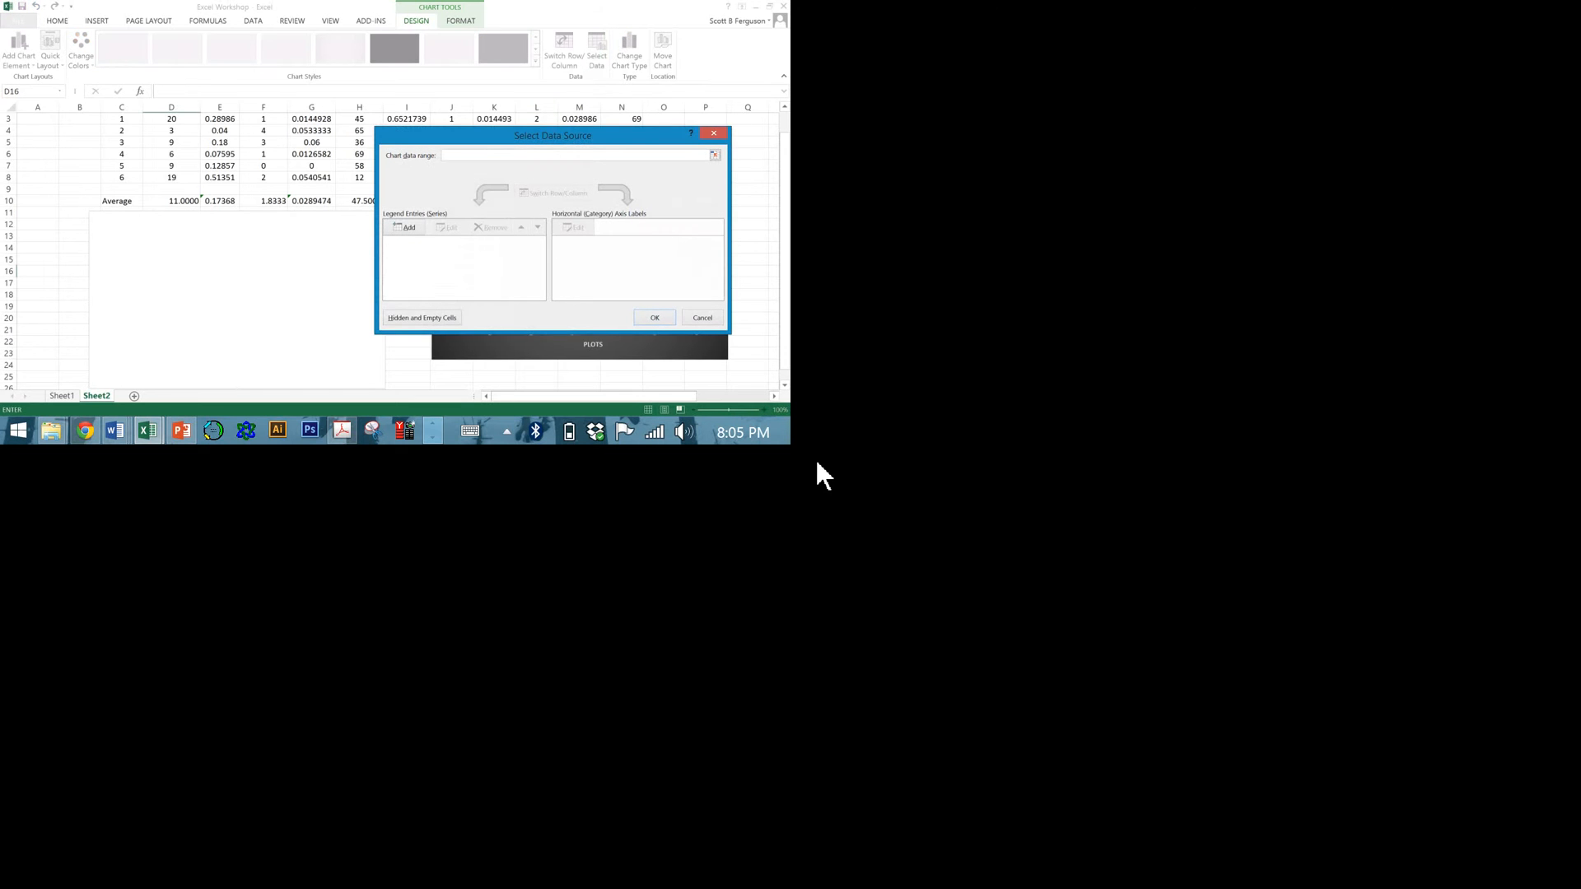
left_click(409, 227)
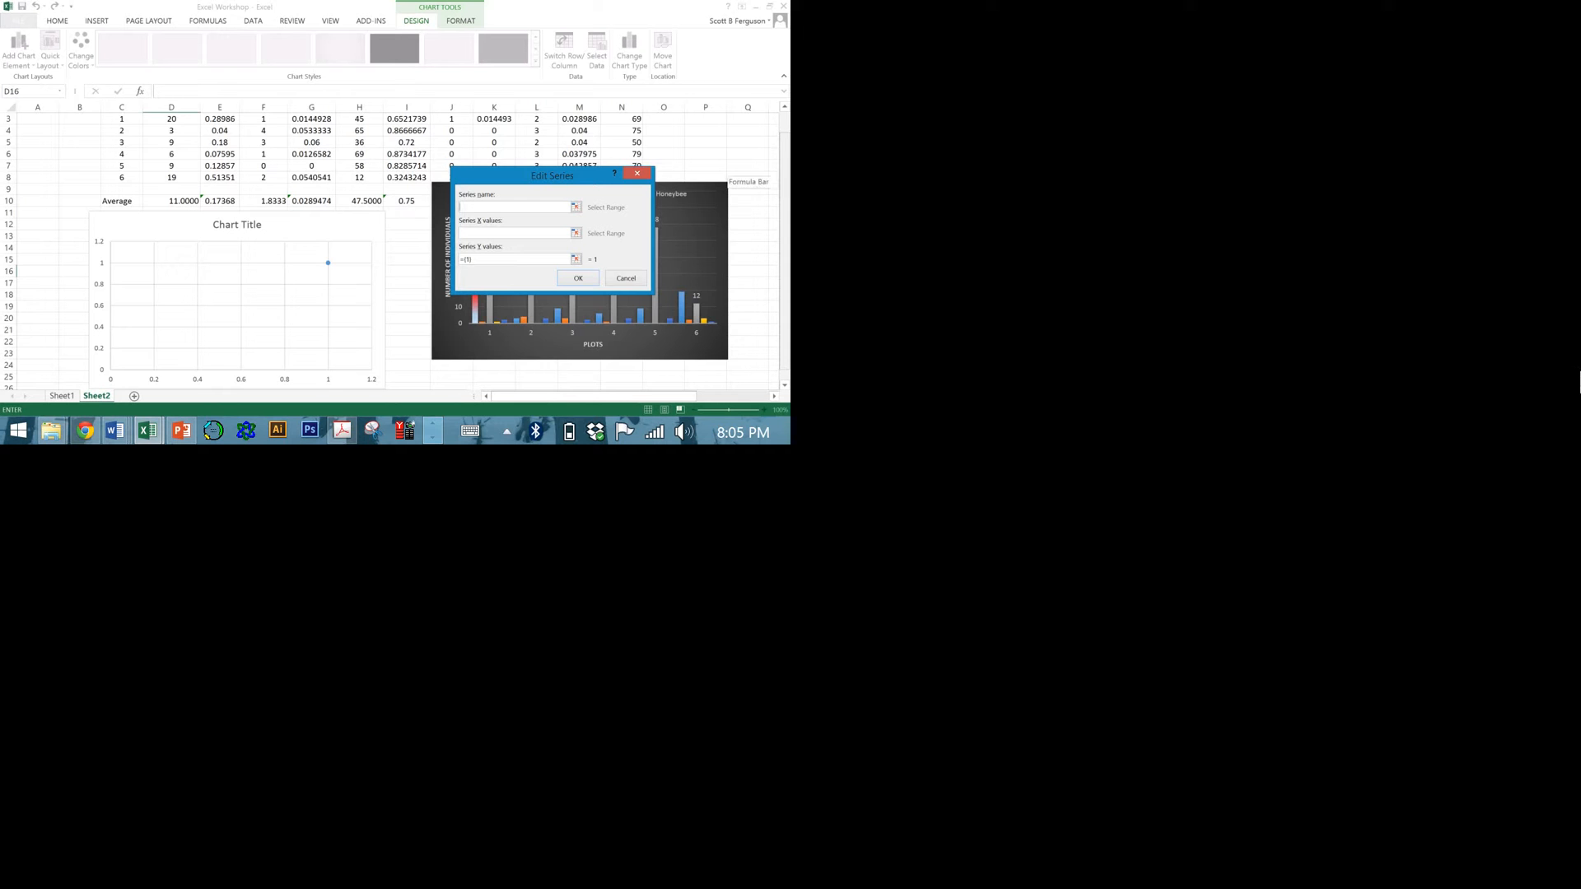
scroll(1579, 383, "up", 1)
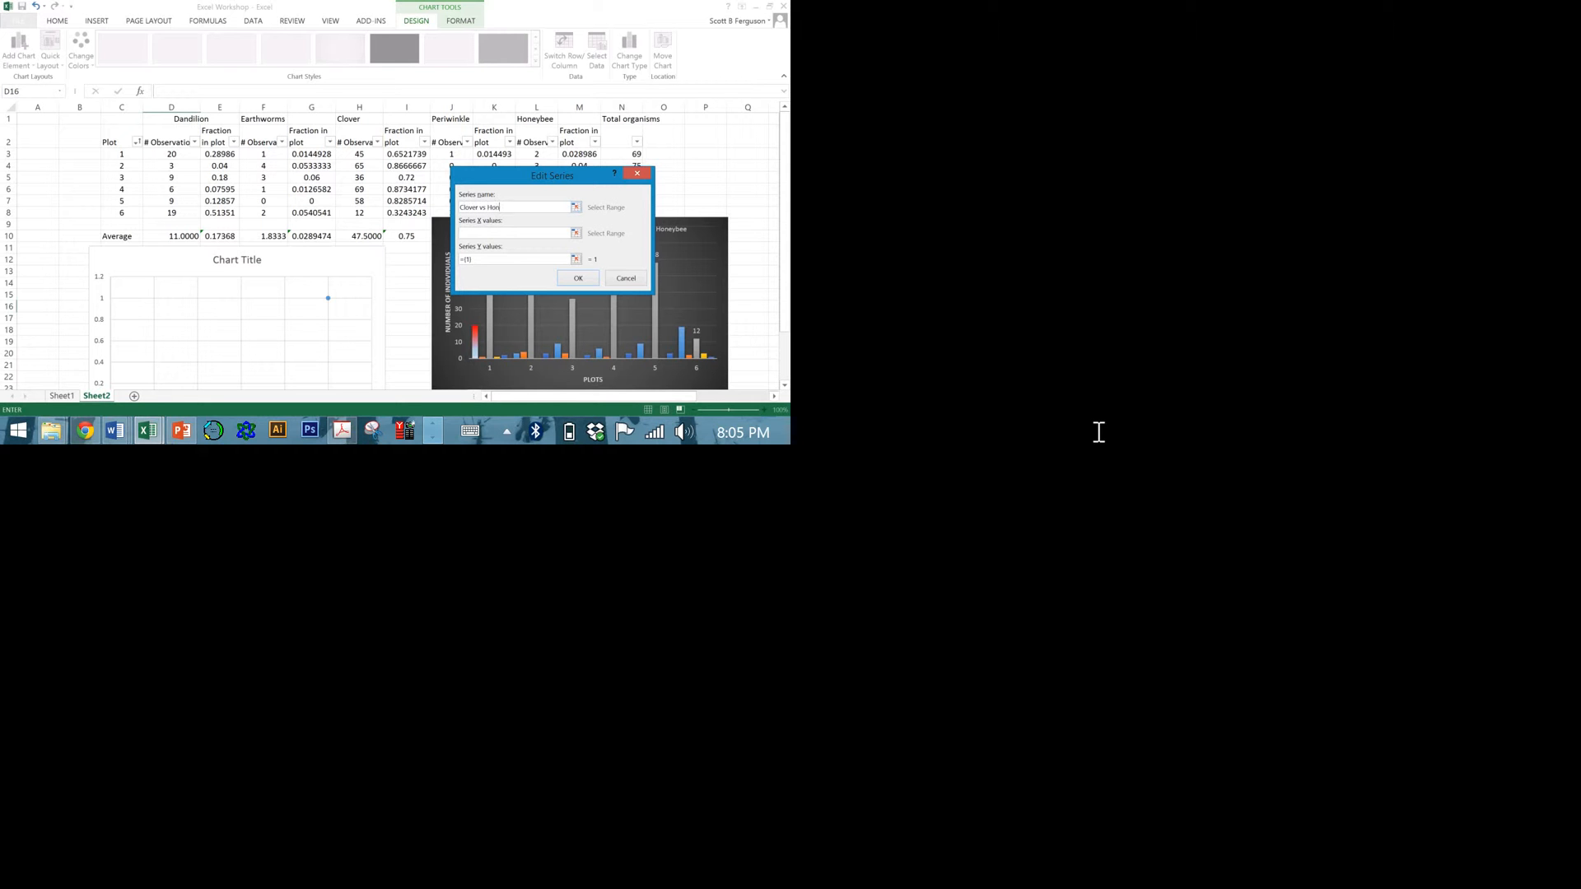
key("Return")
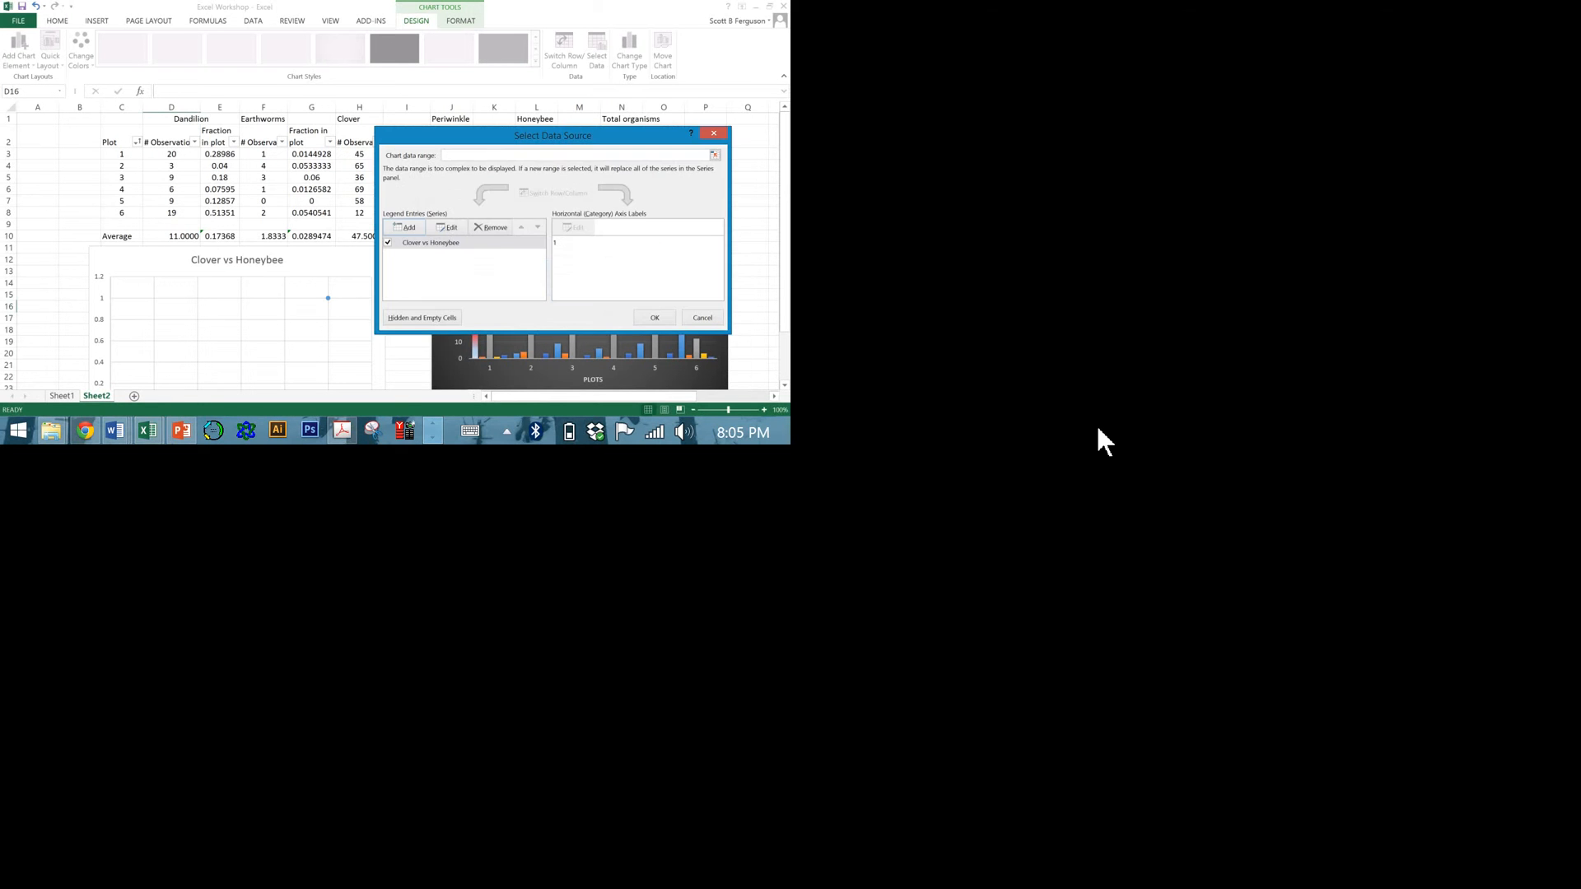
Set the Clover vs Honeybee series' X values to the Clover observations in Sheet2 cells H3:H8.
left_click(449, 227)
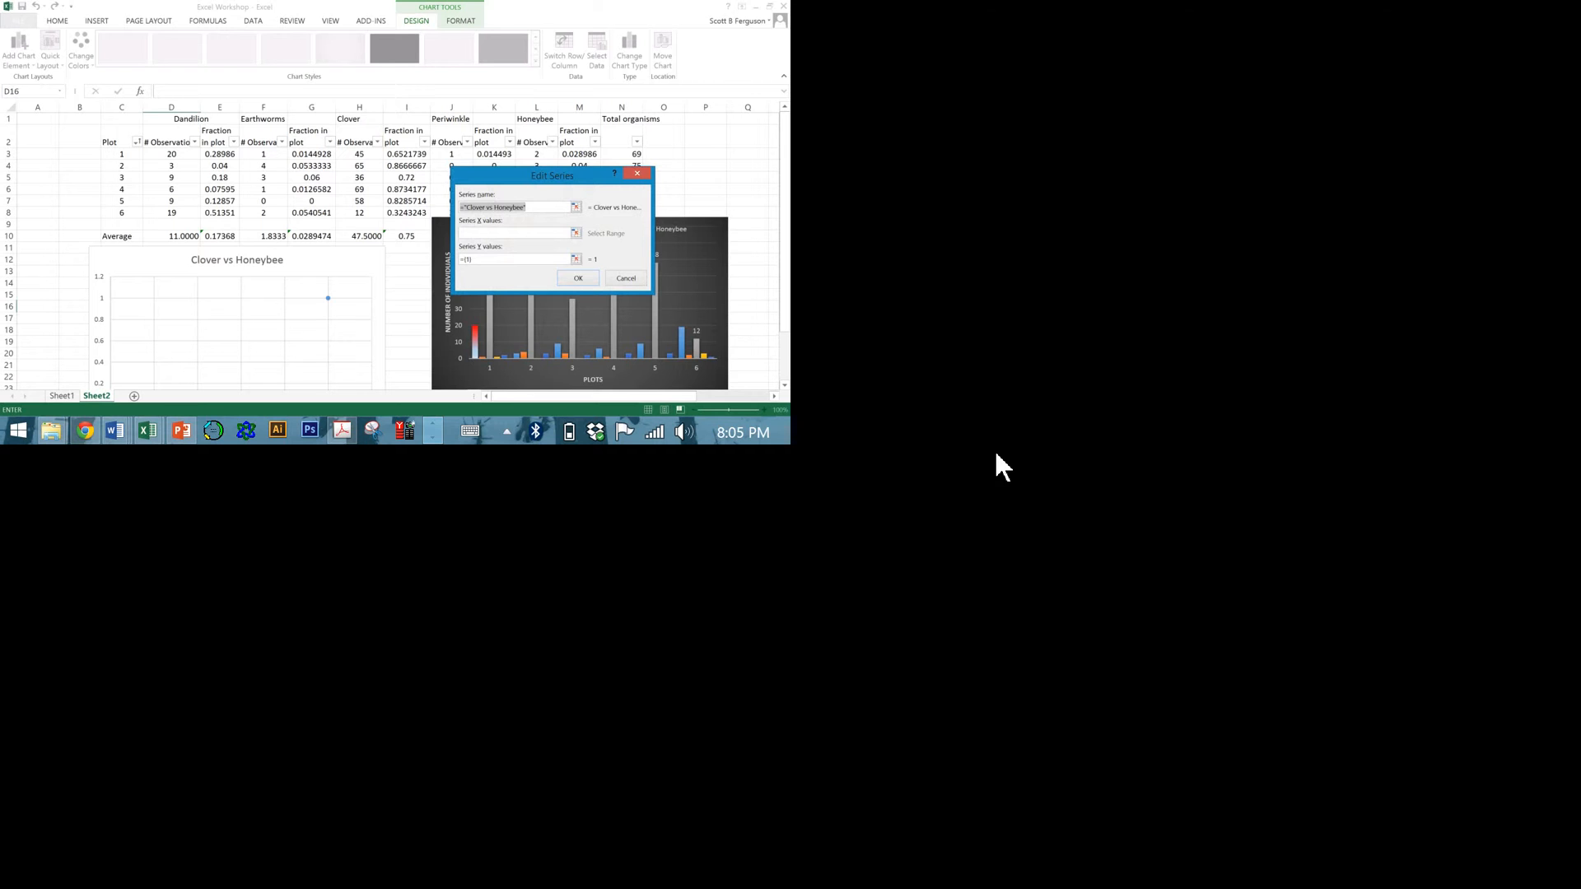
left_click(498, 234)
left_click_drag(714, 318, 715, 437)
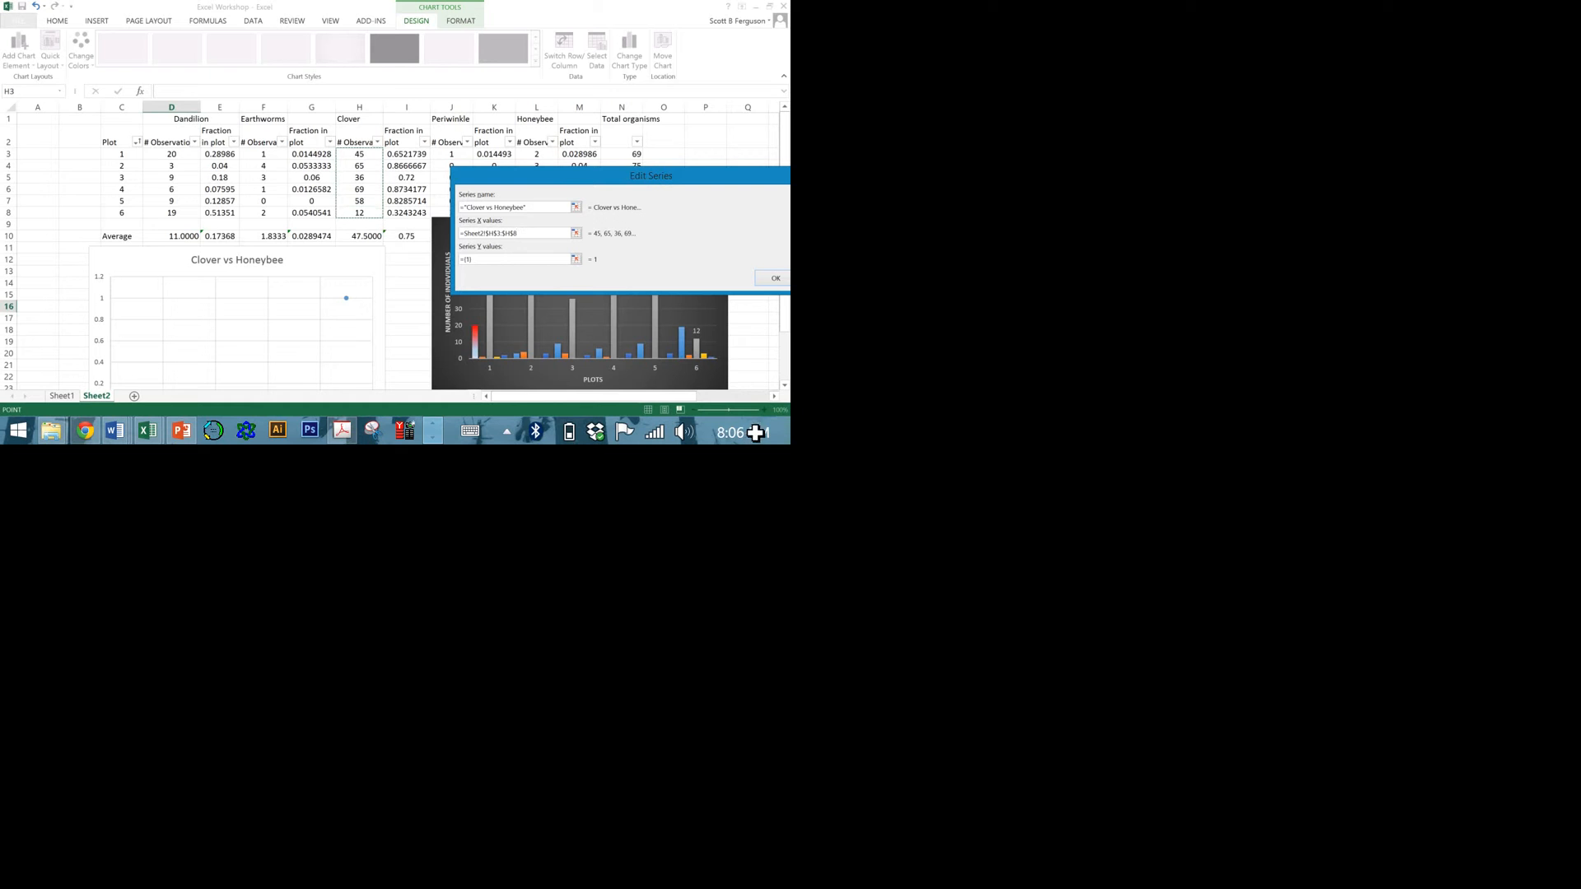
Set the series' Y values to the Honeybee observations in Sheet2 cells L3:L8, and apply the scatter chart's data source.
key("Tab")
type("=")
left_click_drag(403, 189, 353, 219)
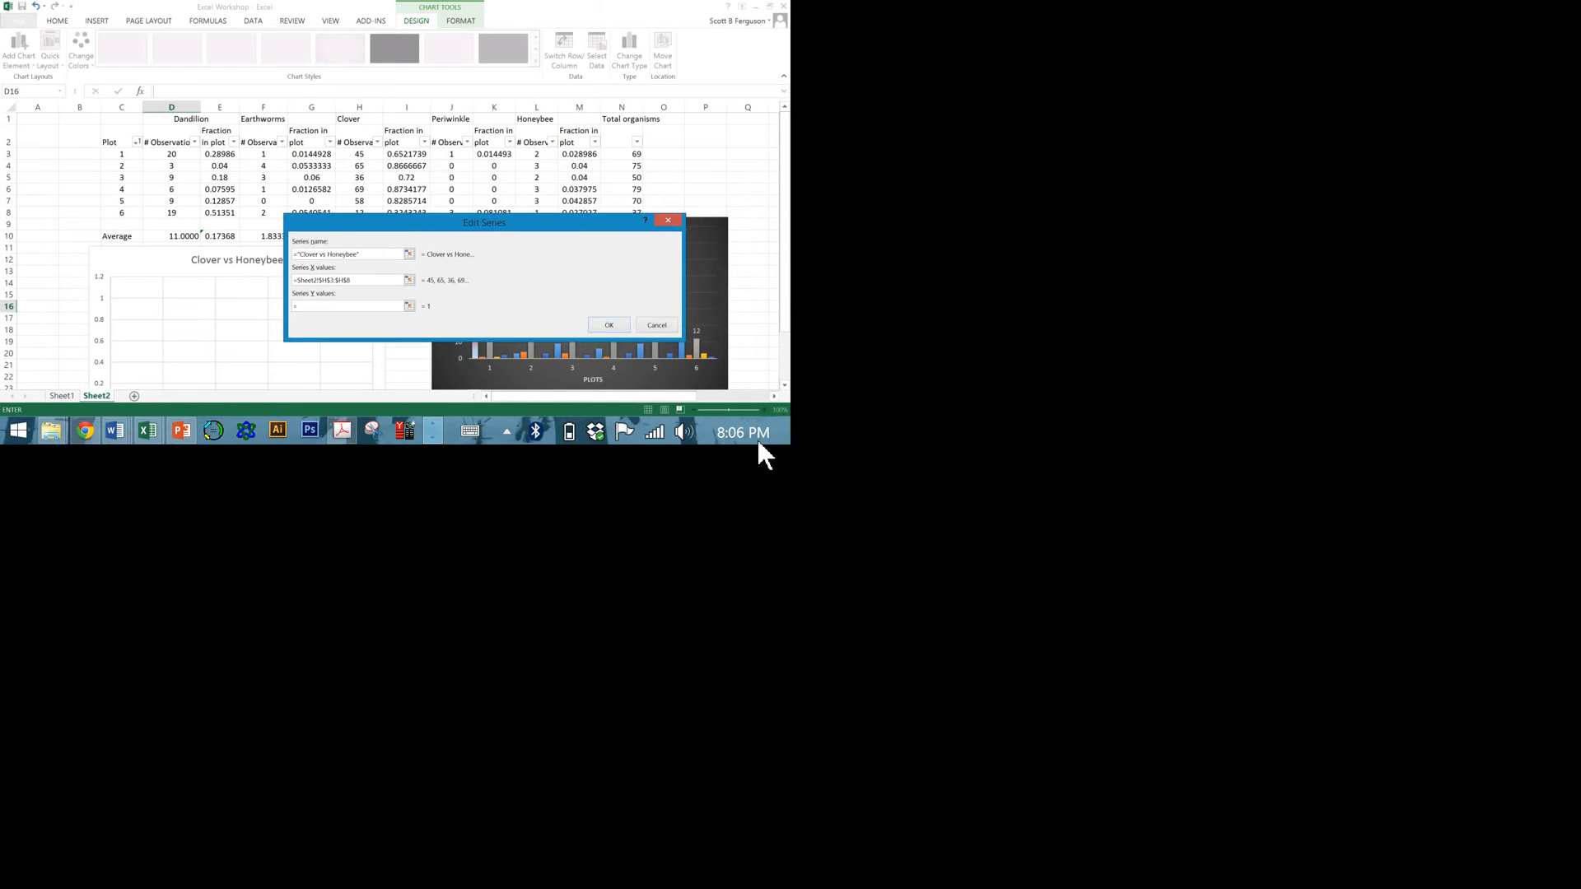
left_click_drag(544, 158, 541, 215)
left_click_drag(669, 223, 375, 91)
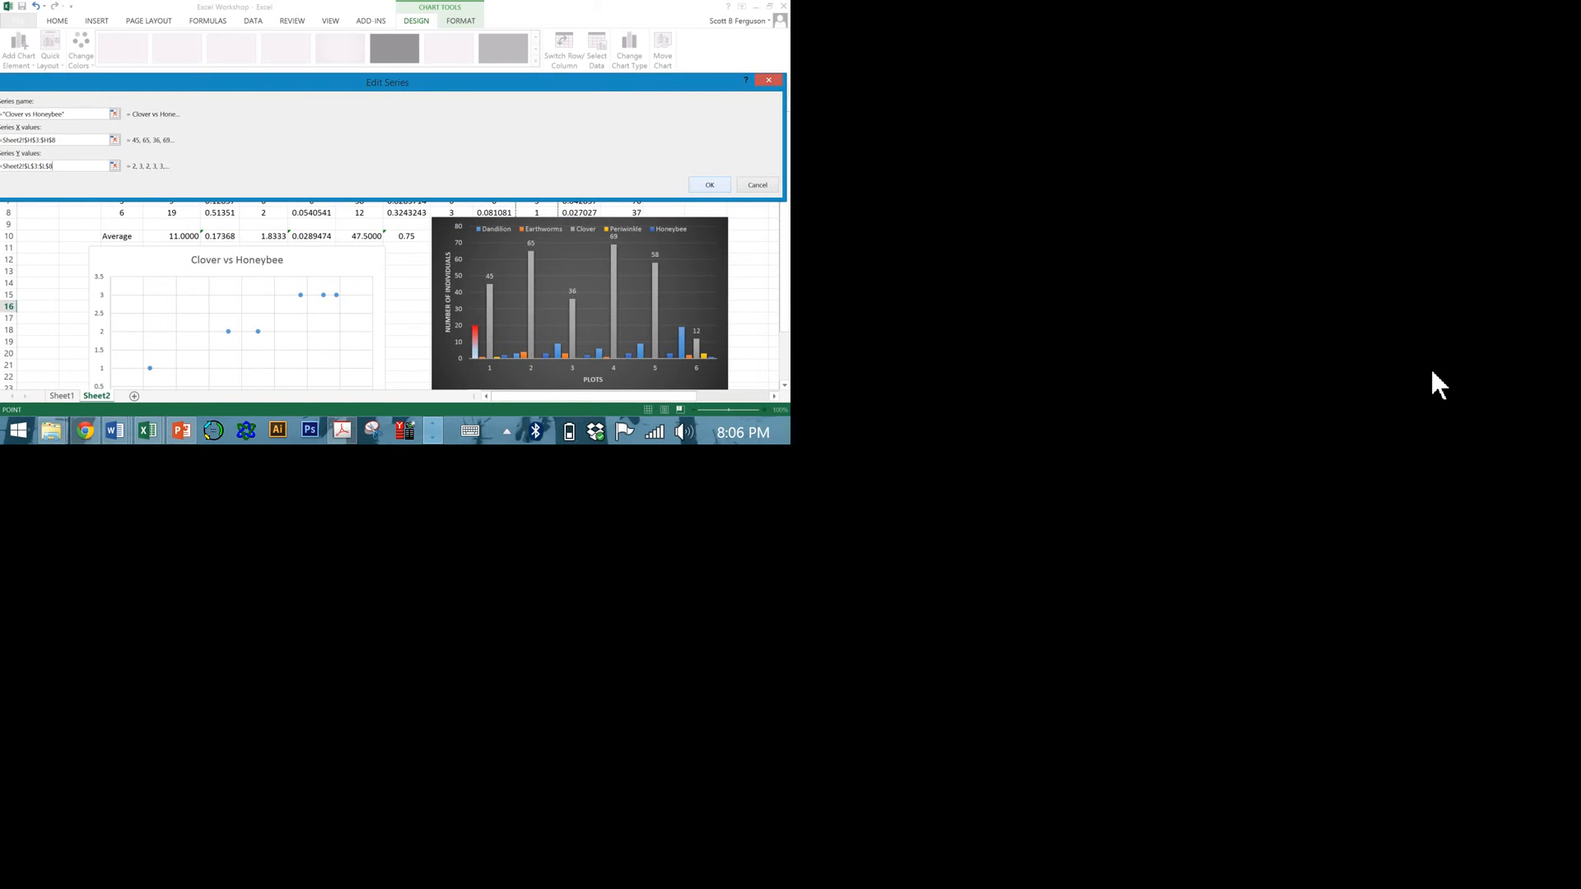
left_click(710, 184)
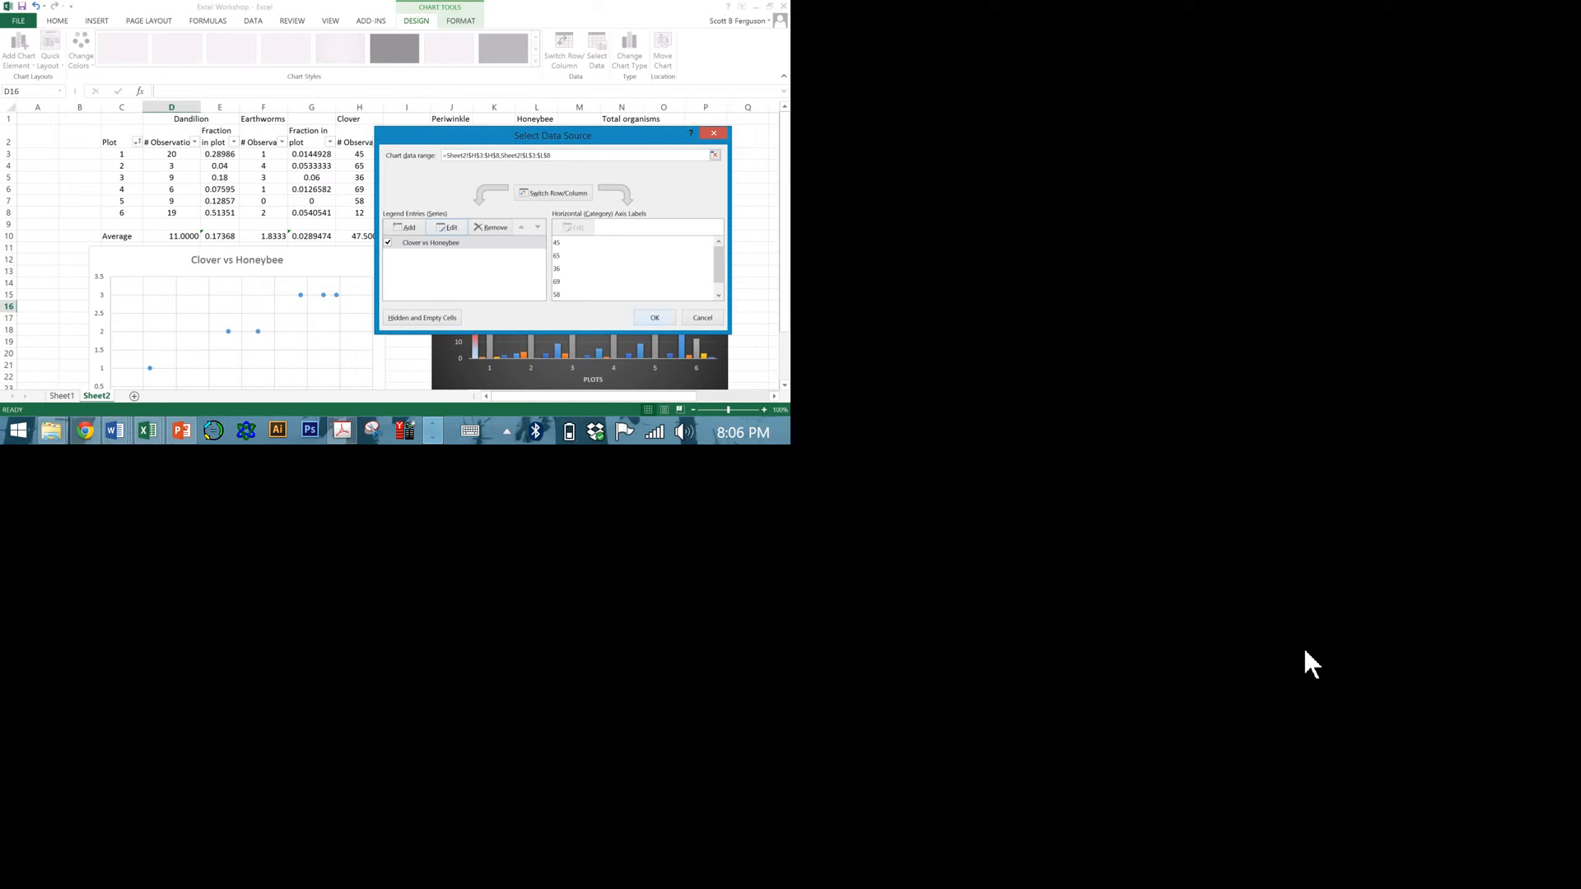
left_click(655, 318)
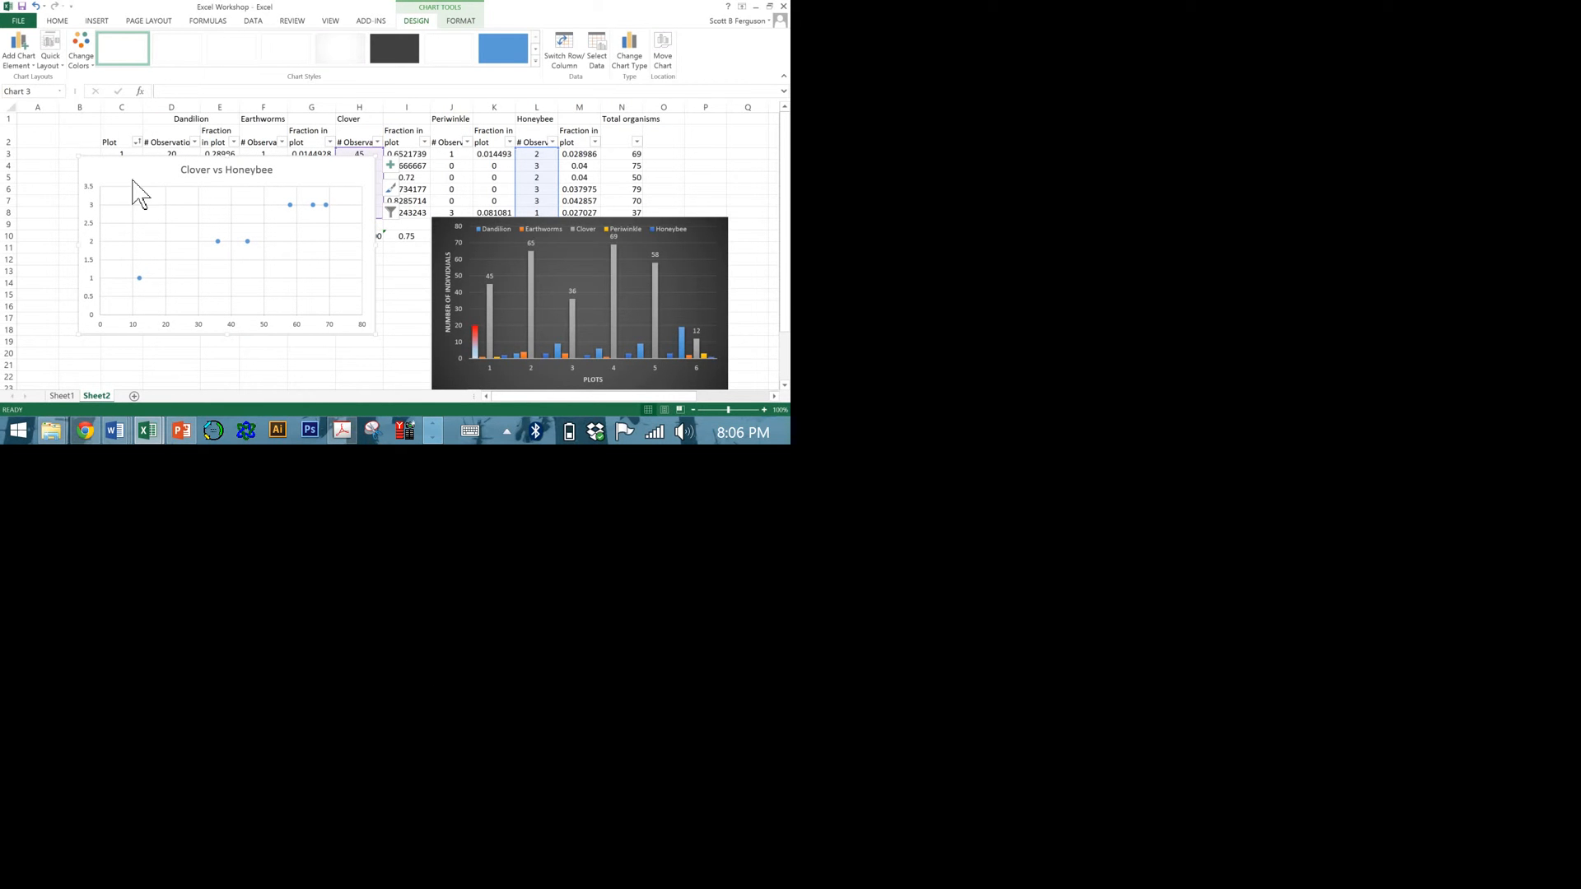
Add a primary horizontal axis title reading "Clover Plants" to the scatter chart.
left_click(18, 52)
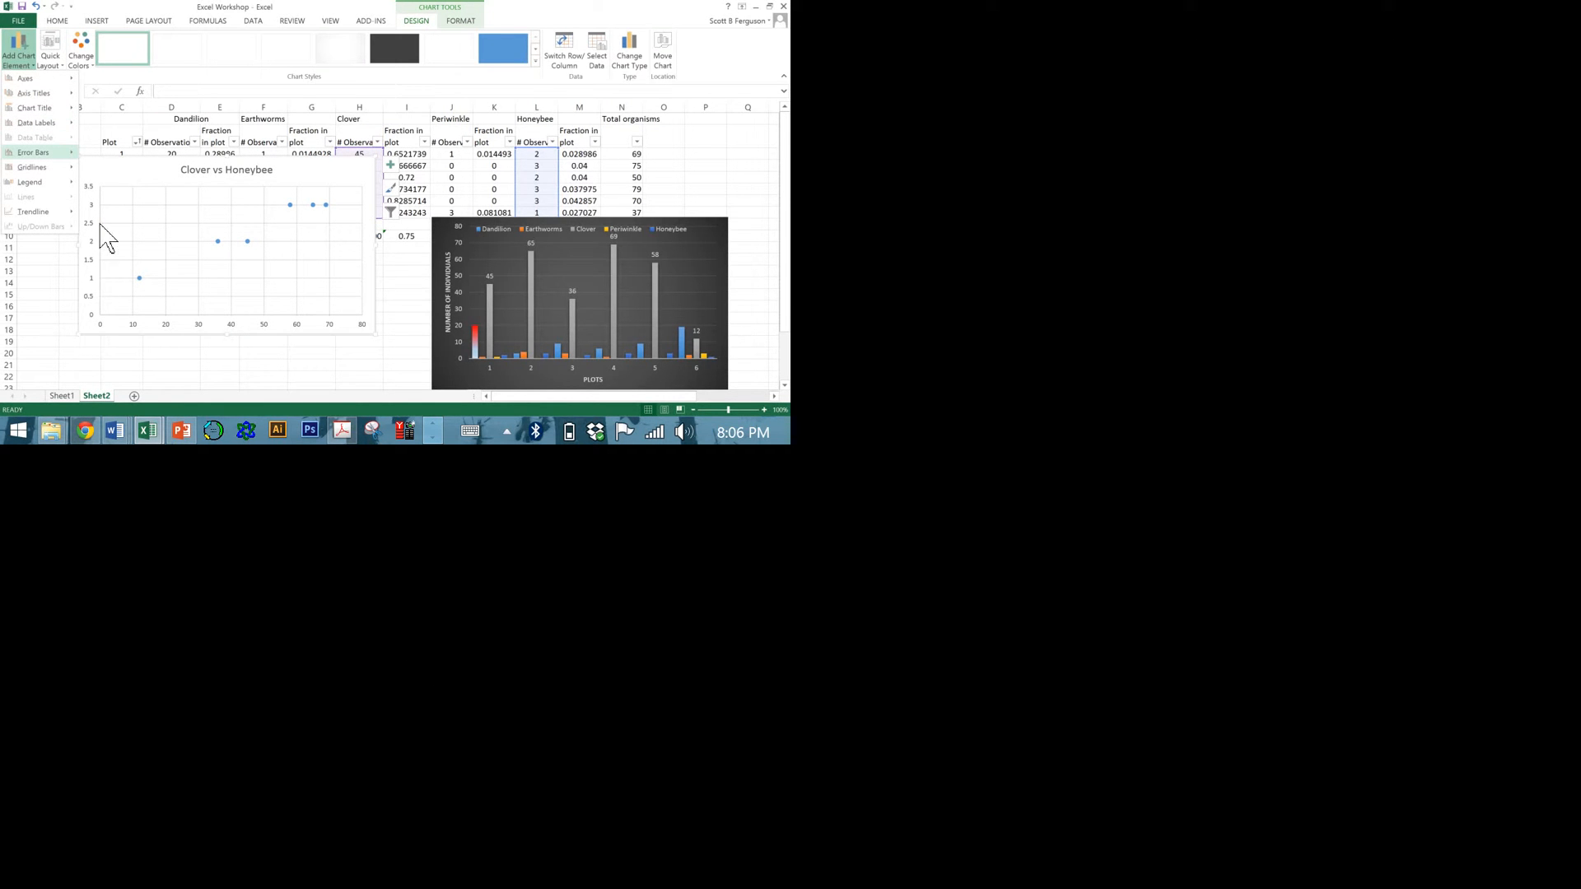
mouse_move(53, 94)
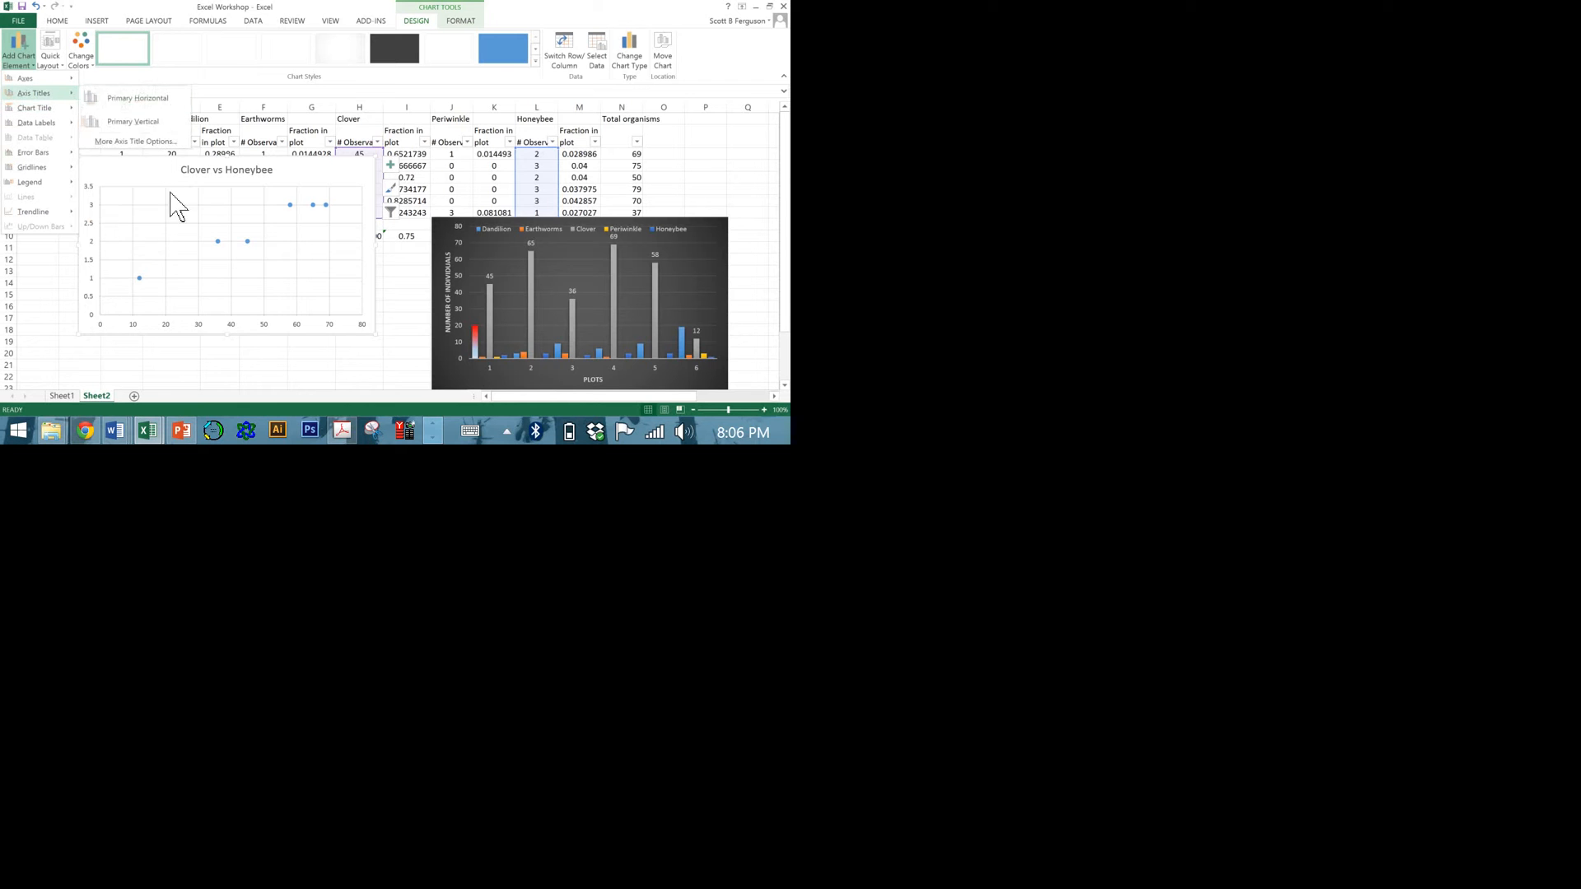
left_click(137, 98)
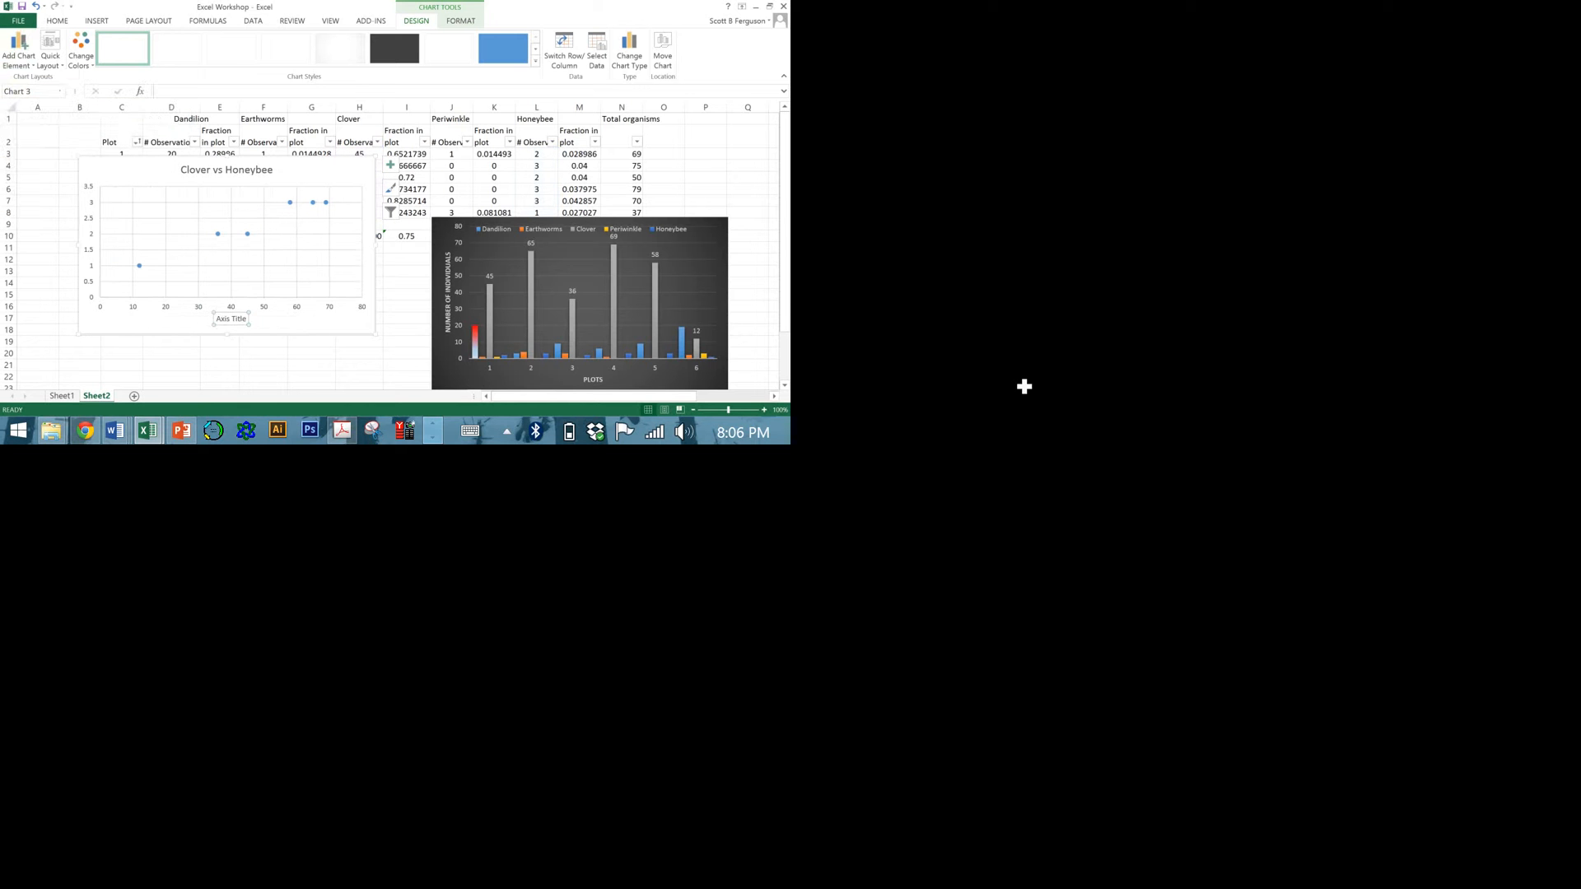
type("Clover Plants")
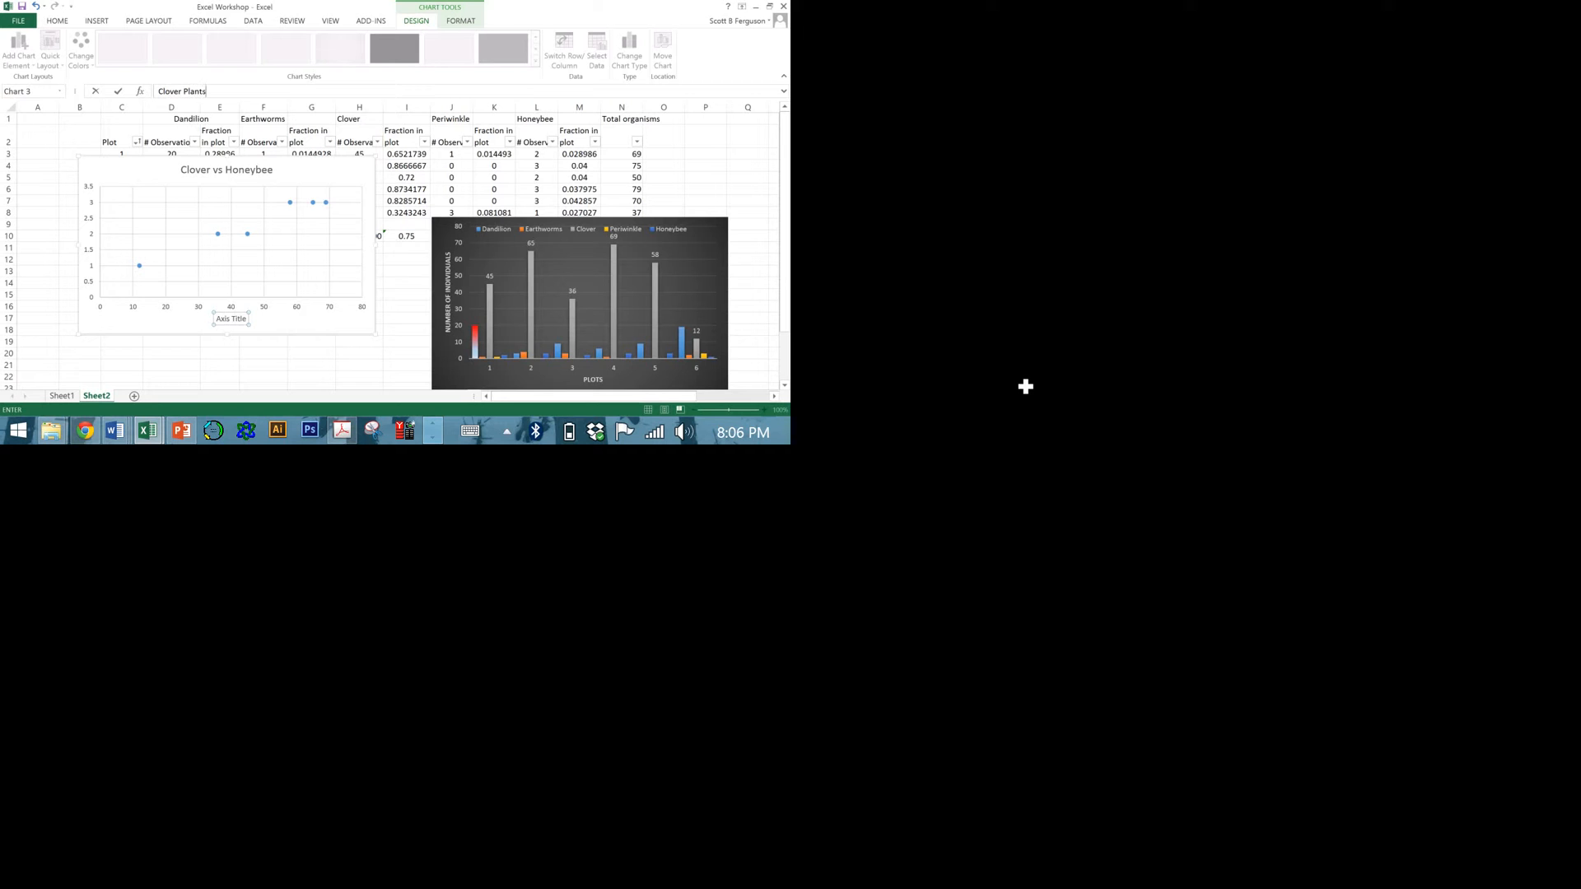
key("Return")
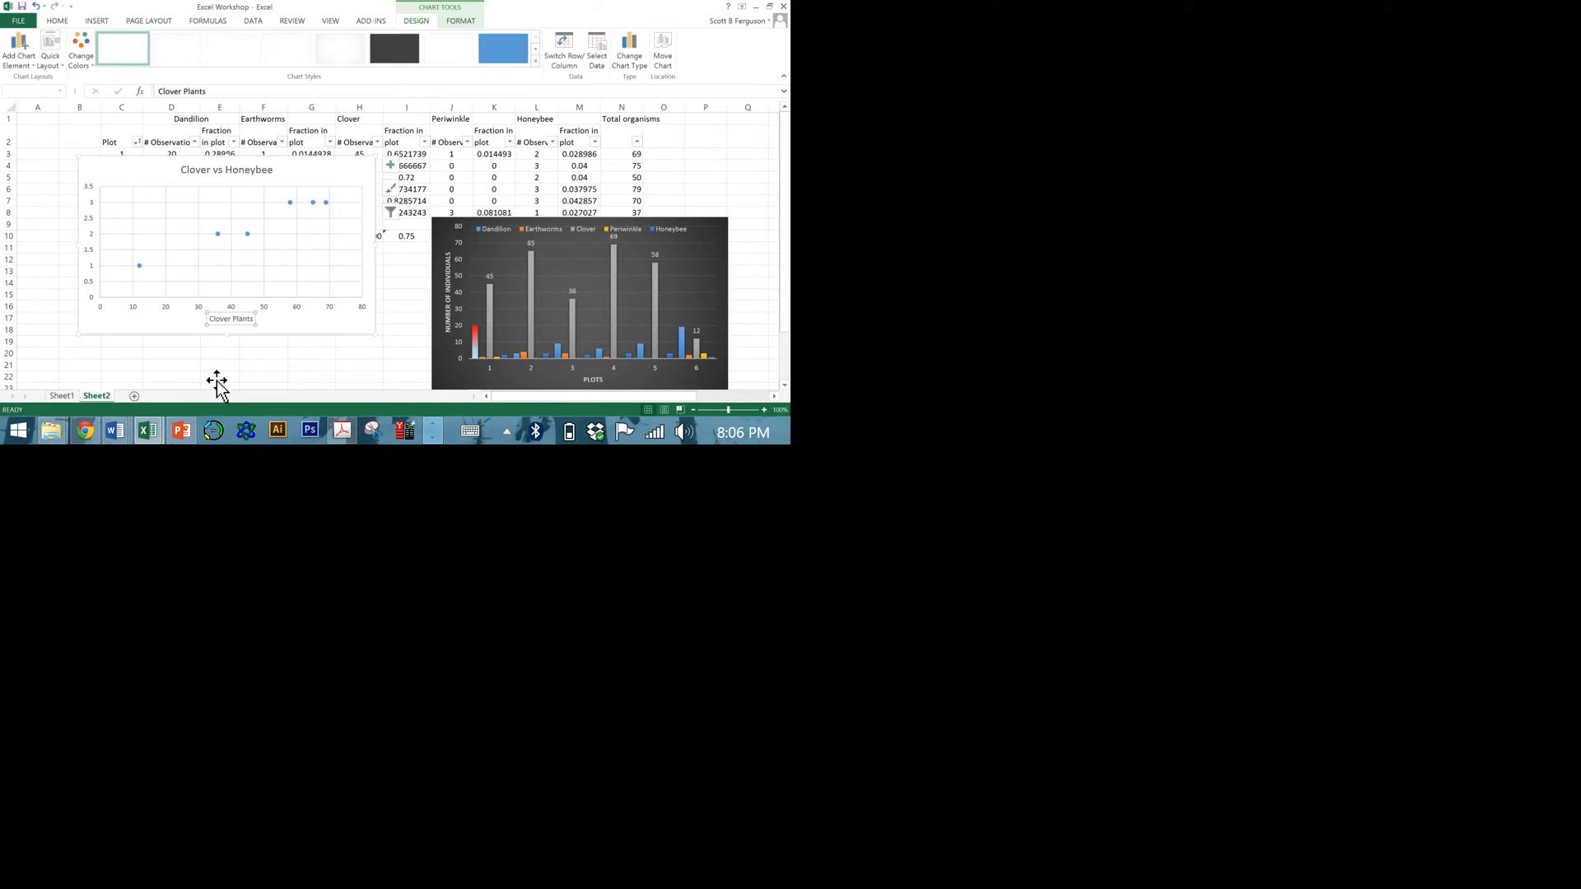
Add a primary vertical axis title reading "Bees" to the scatter chart.
left_click(18, 49)
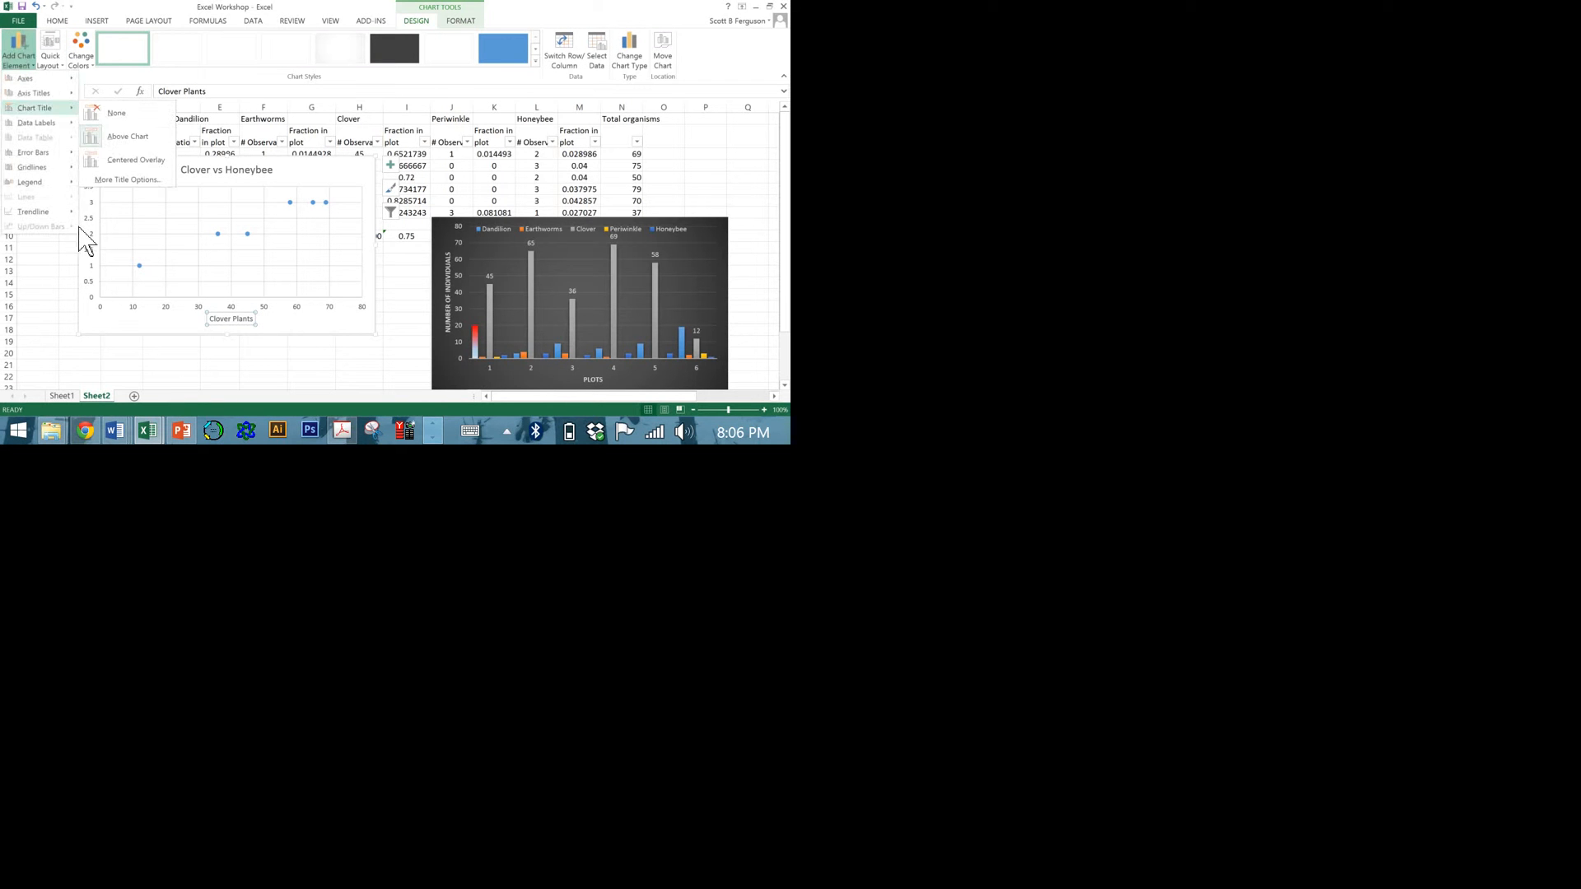
key("Up")
key("Right")
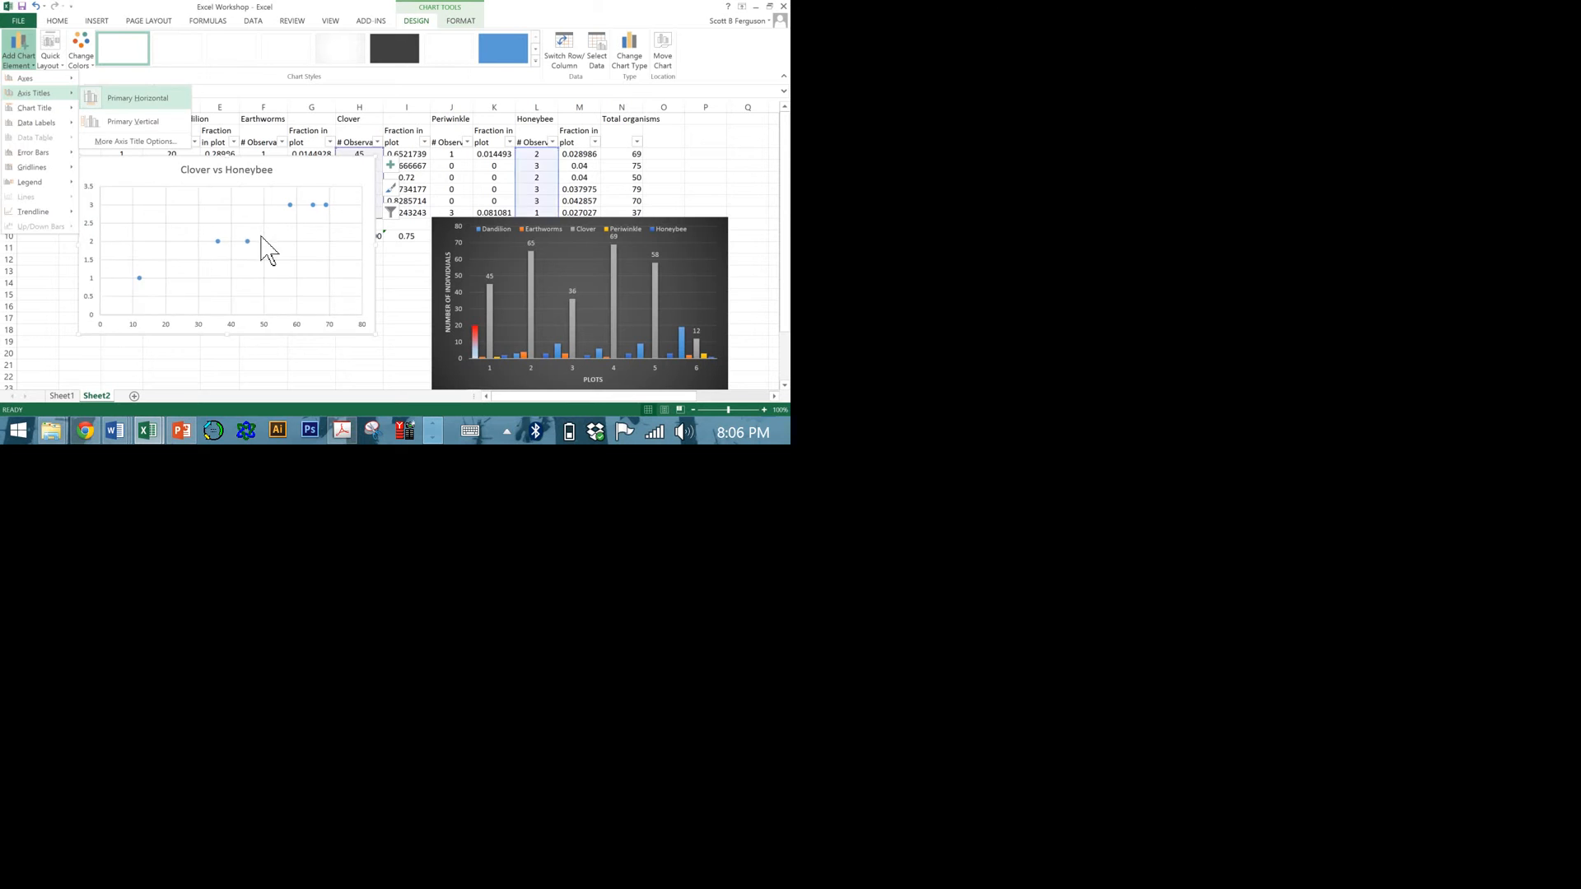
key("Down")
key("Return")
type("Bees")
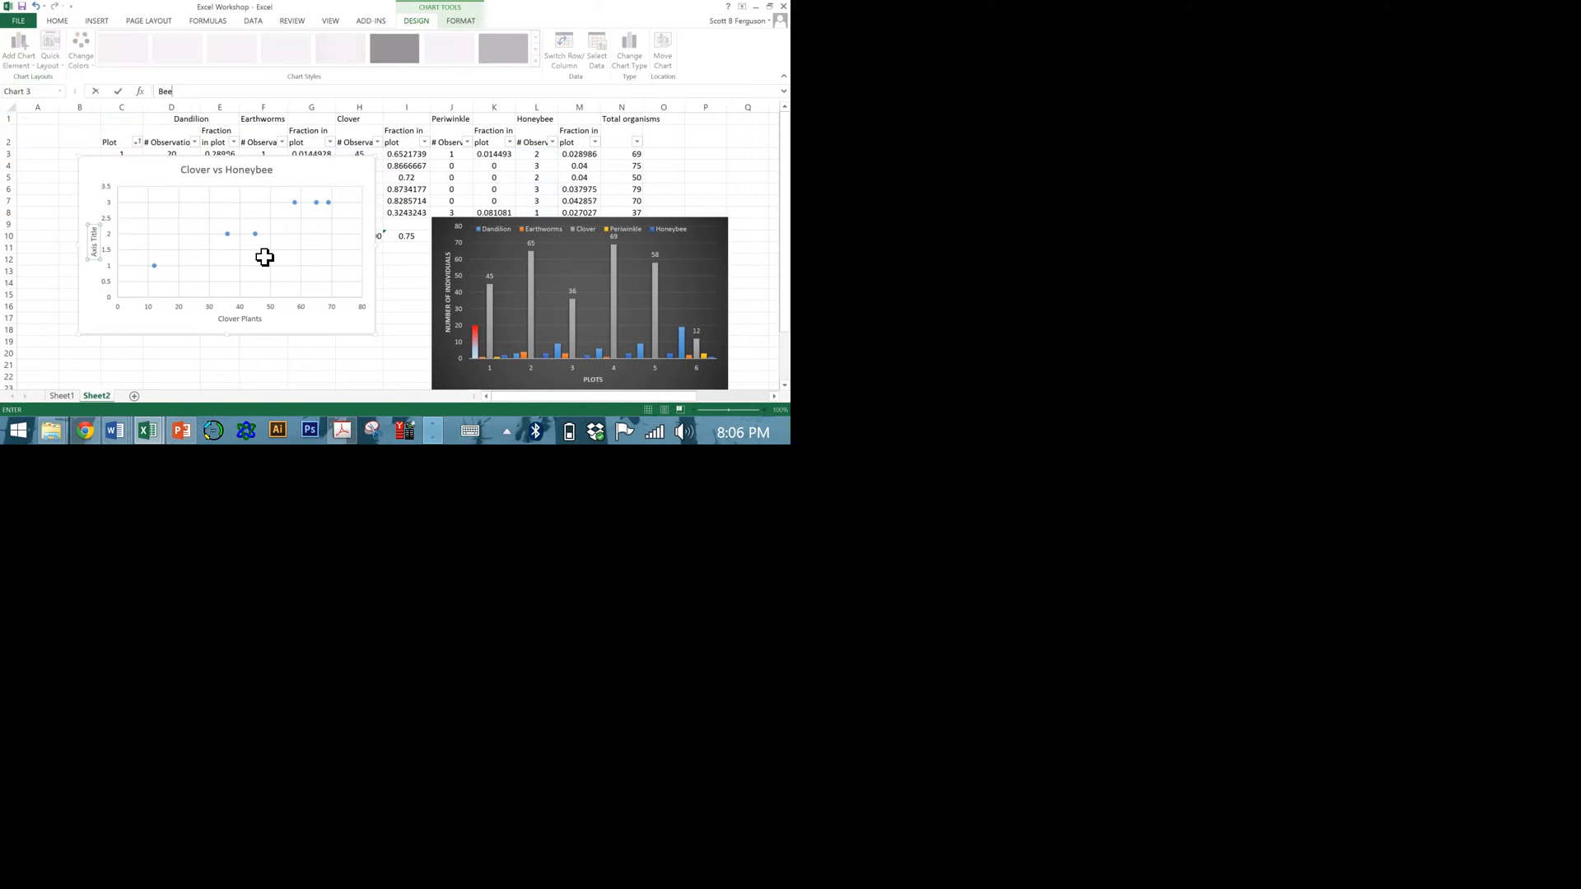
key("Return")
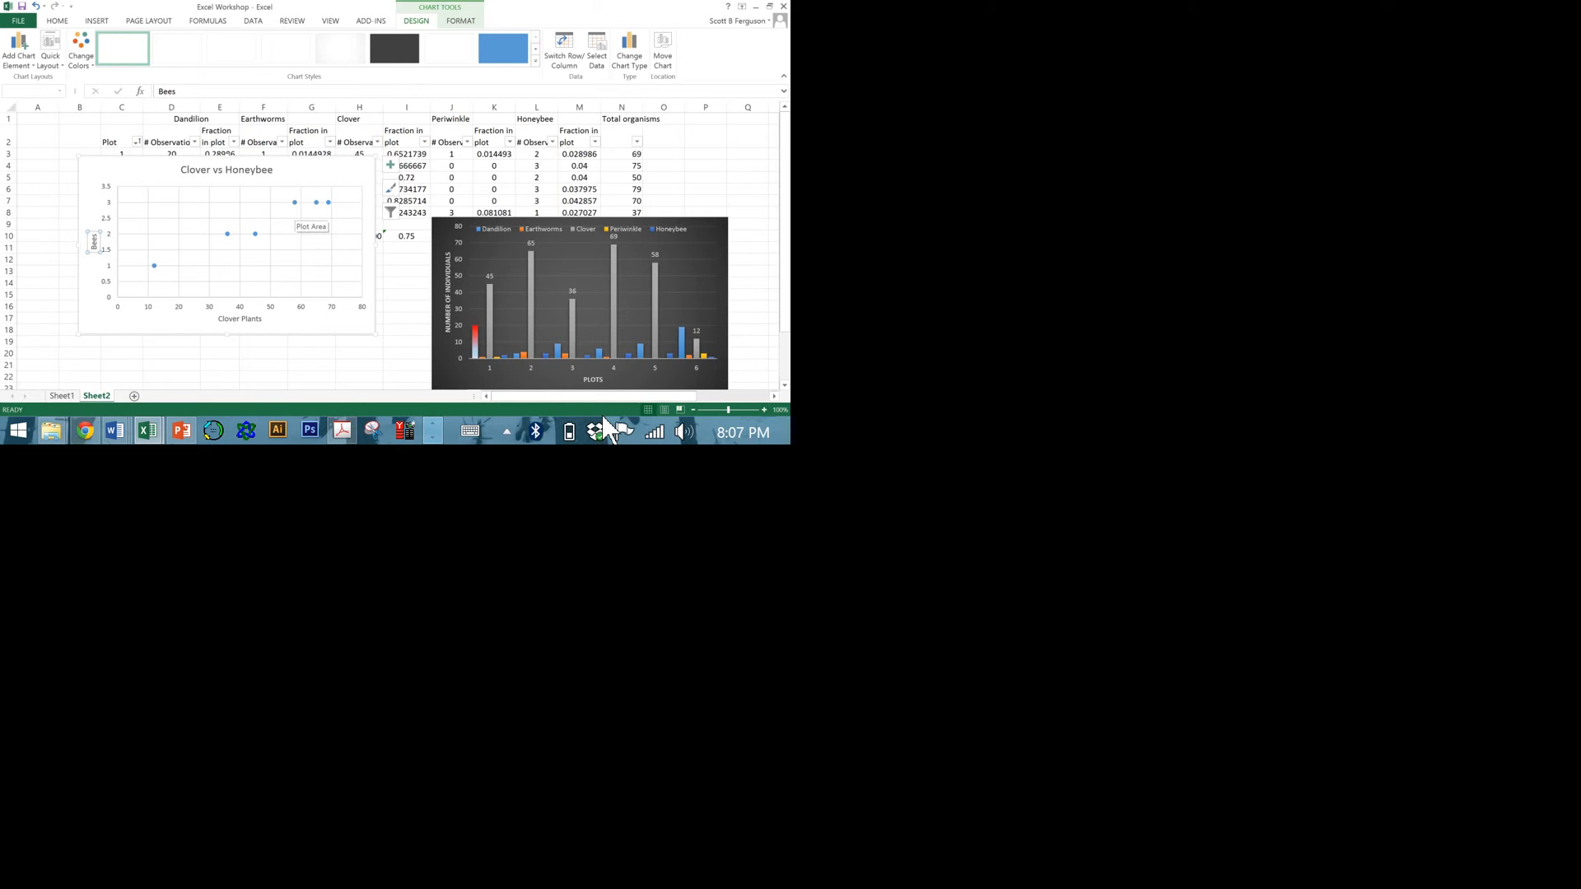
Move the scatter chart down and left to uncover the Clover data, and extend its source range through the Average row 10.
left_click(296, 204)
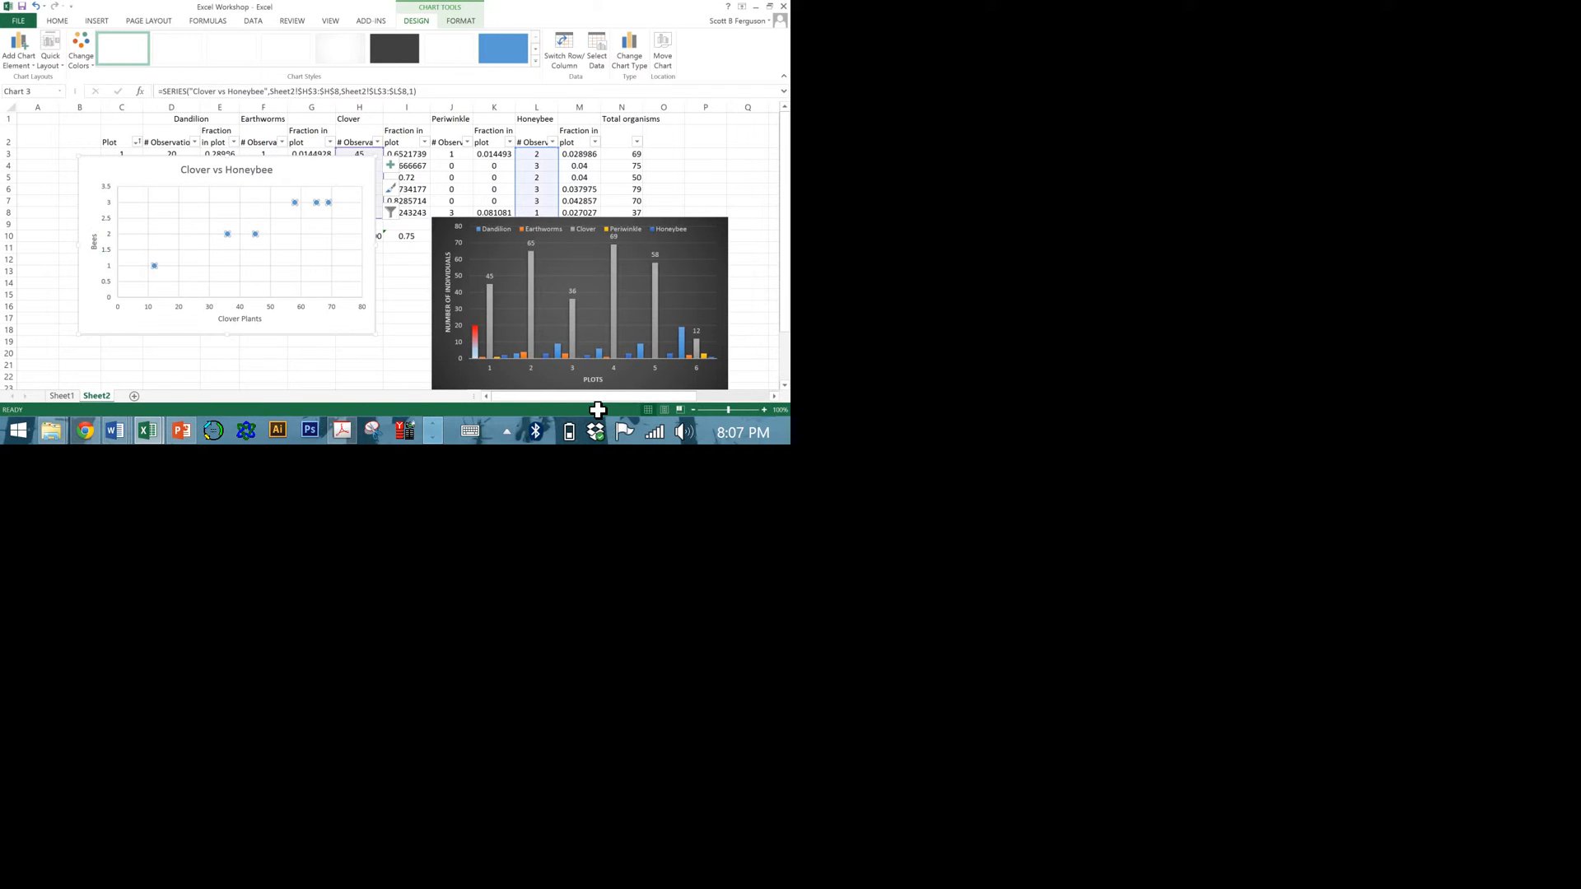
left_click_drag(327, 176, 277, 225)
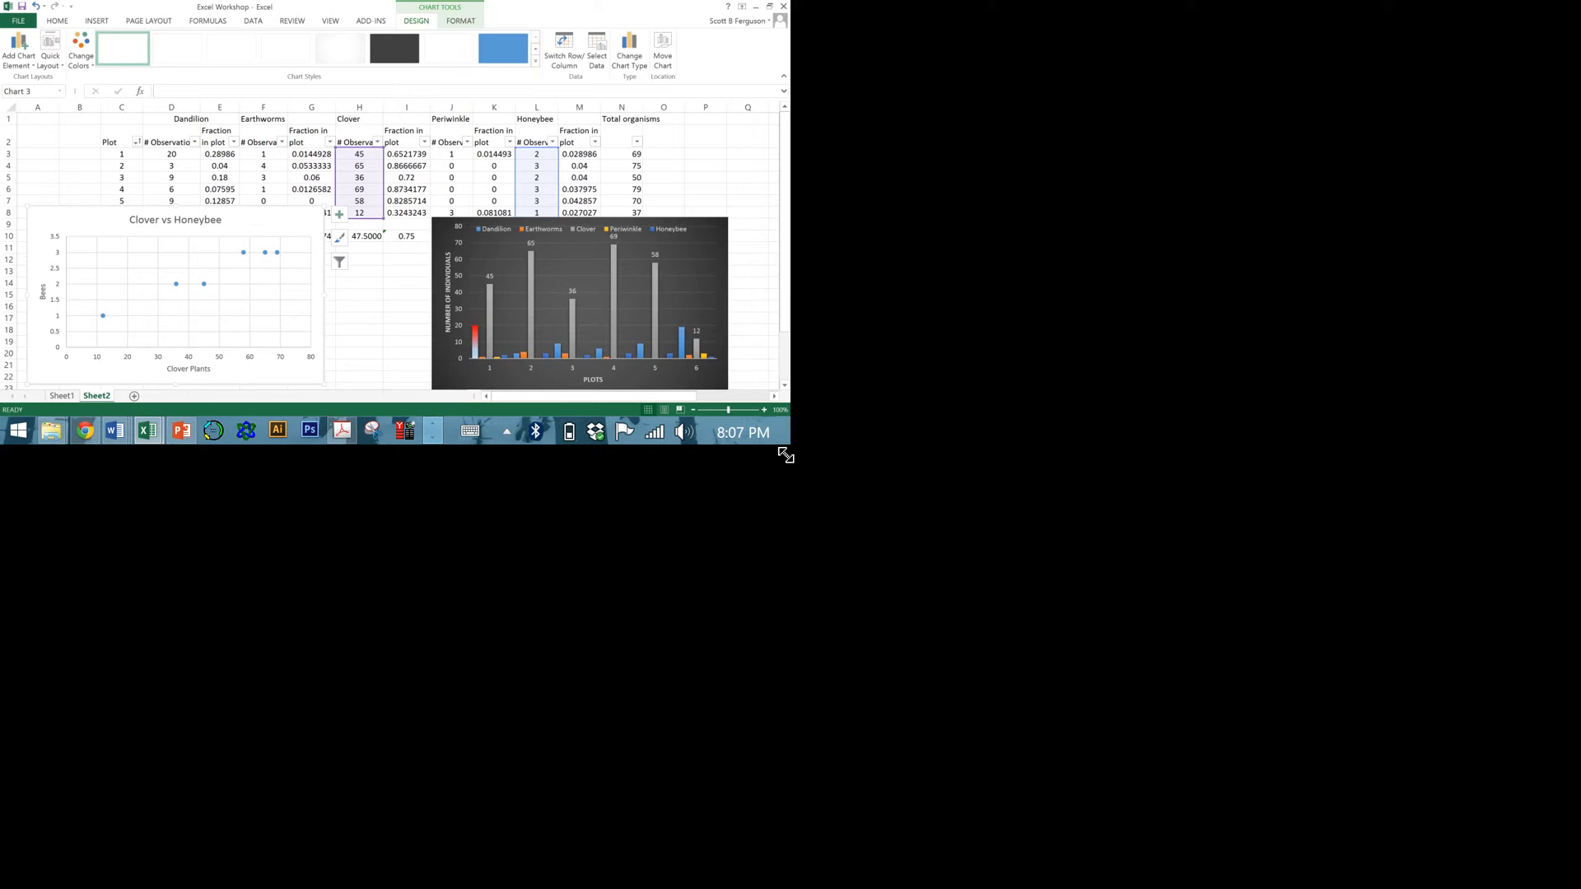
left_click_drag(787, 467, 785, 495)
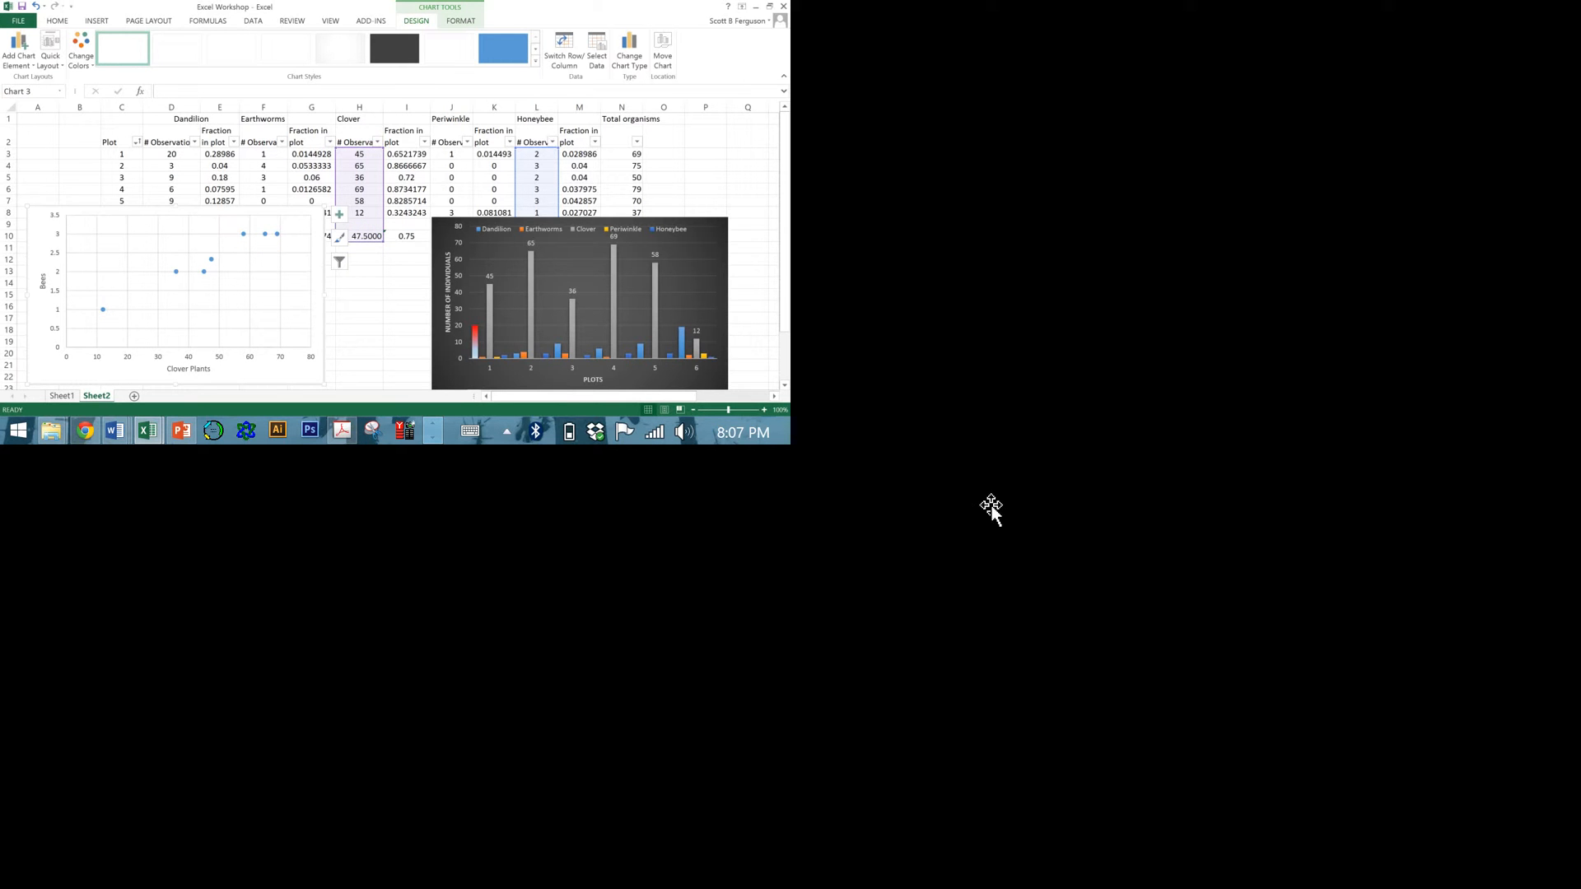
Move the column chart down and right to uncover the Average row, and reselect the scatter chart.
left_click(993, 512)
left_click_drag(898, 469, 1190, 566)
left_click(469, 561)
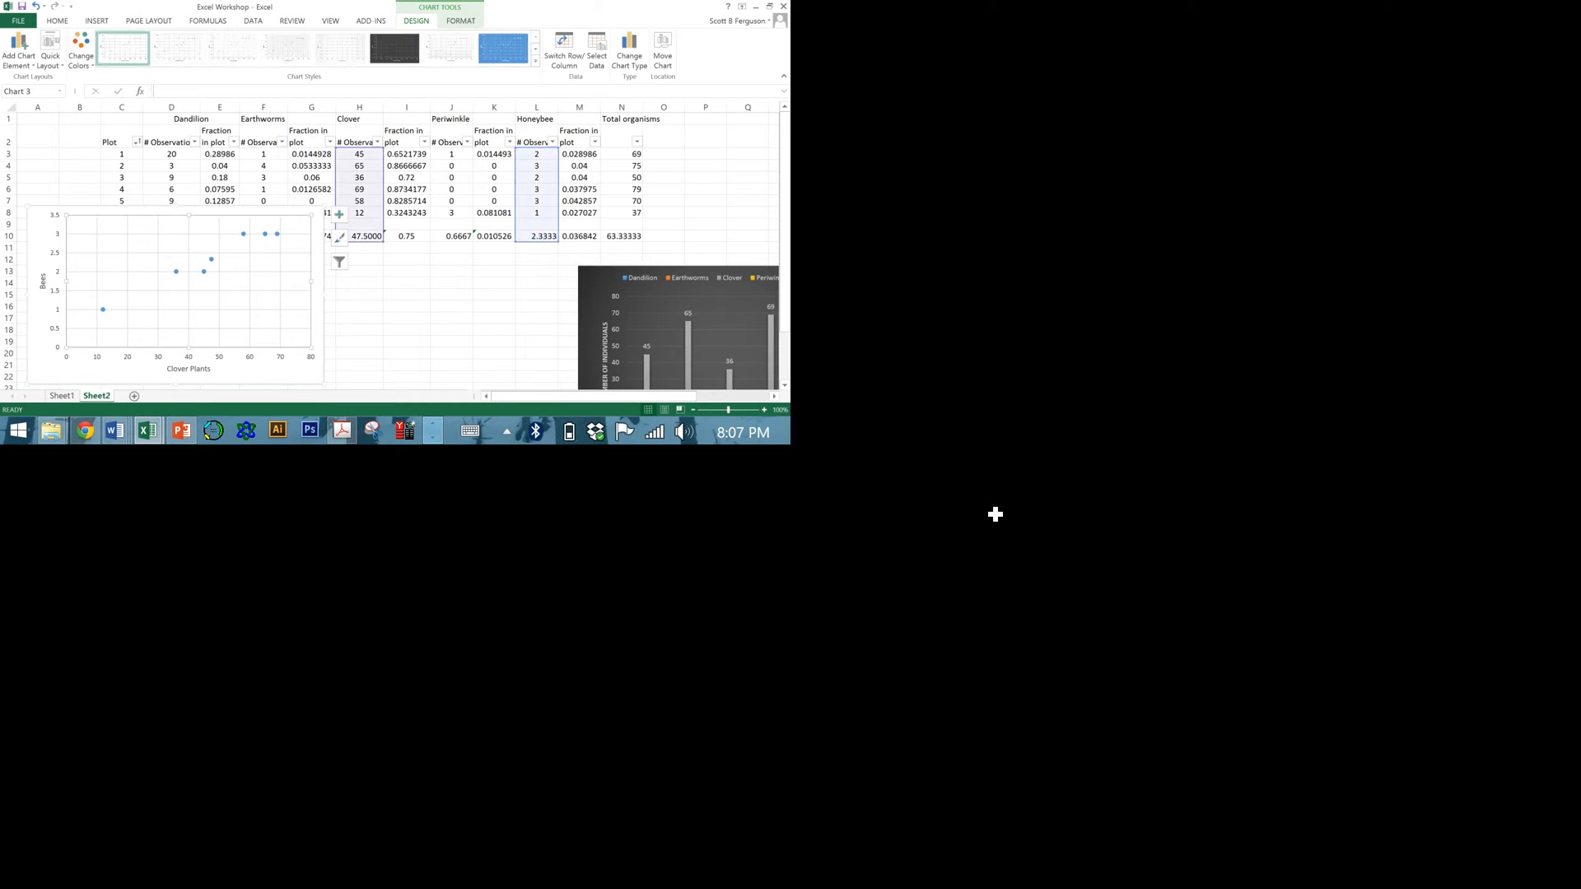
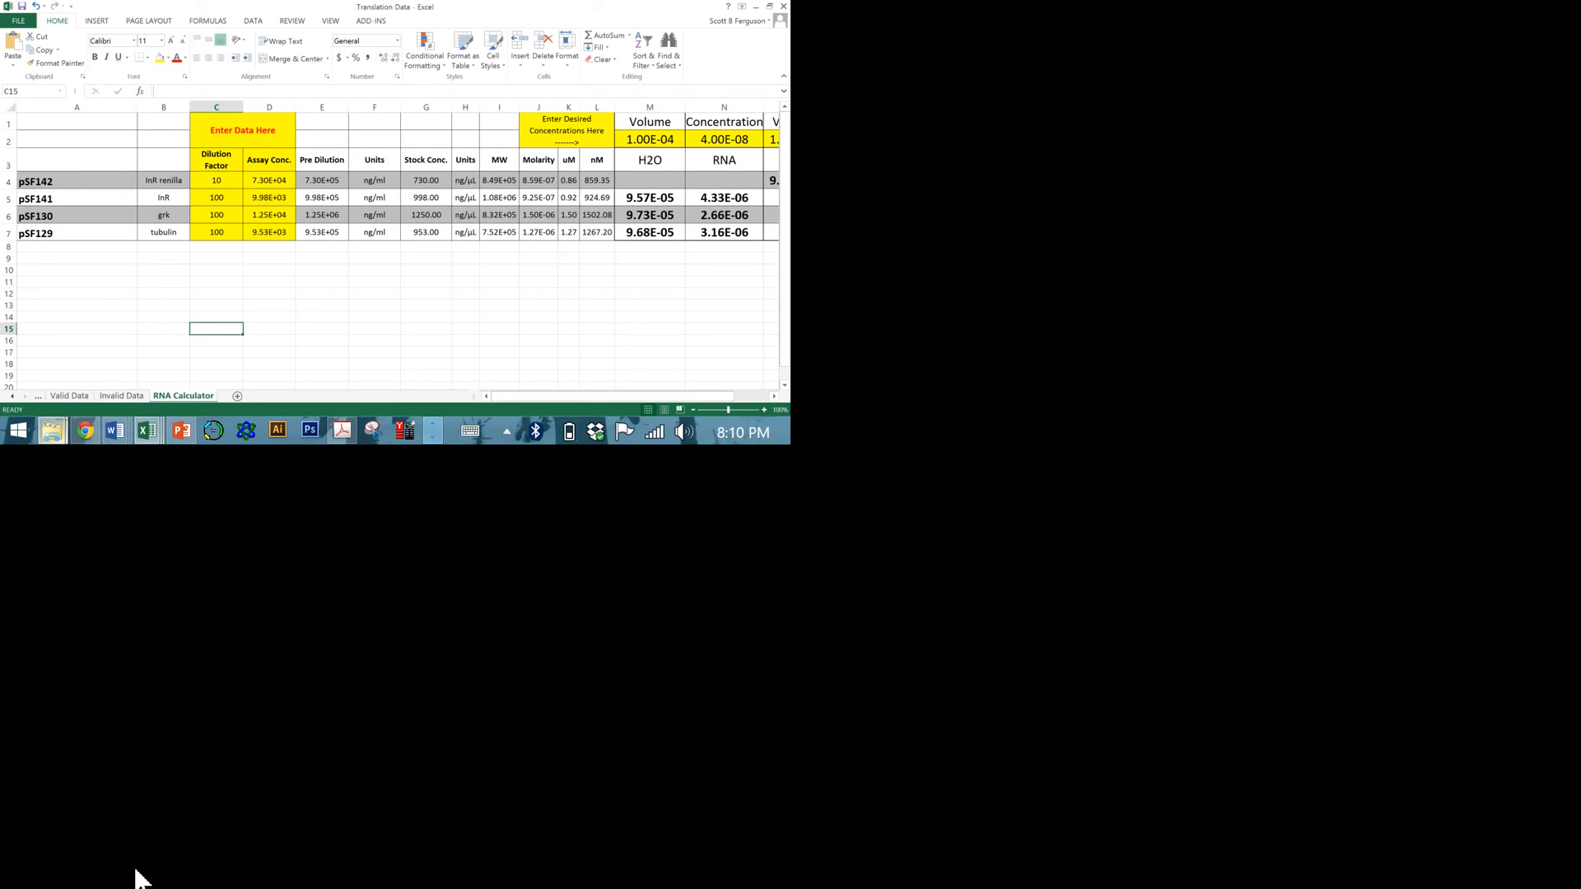
mouse_move(138, 878)
left_click(678, 670)
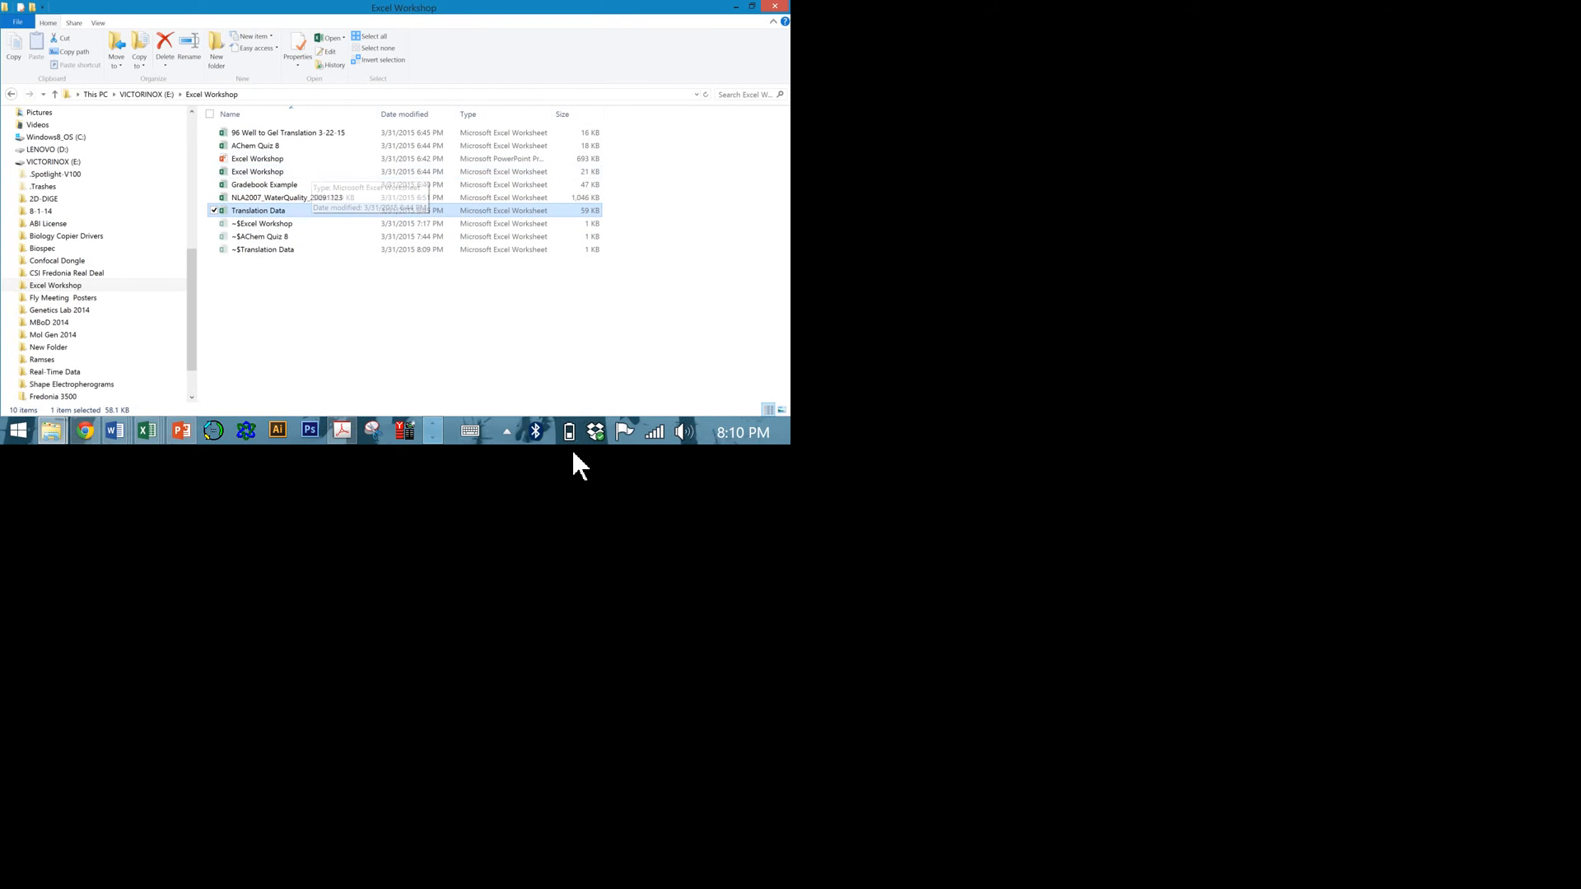
right_click(148, 430)
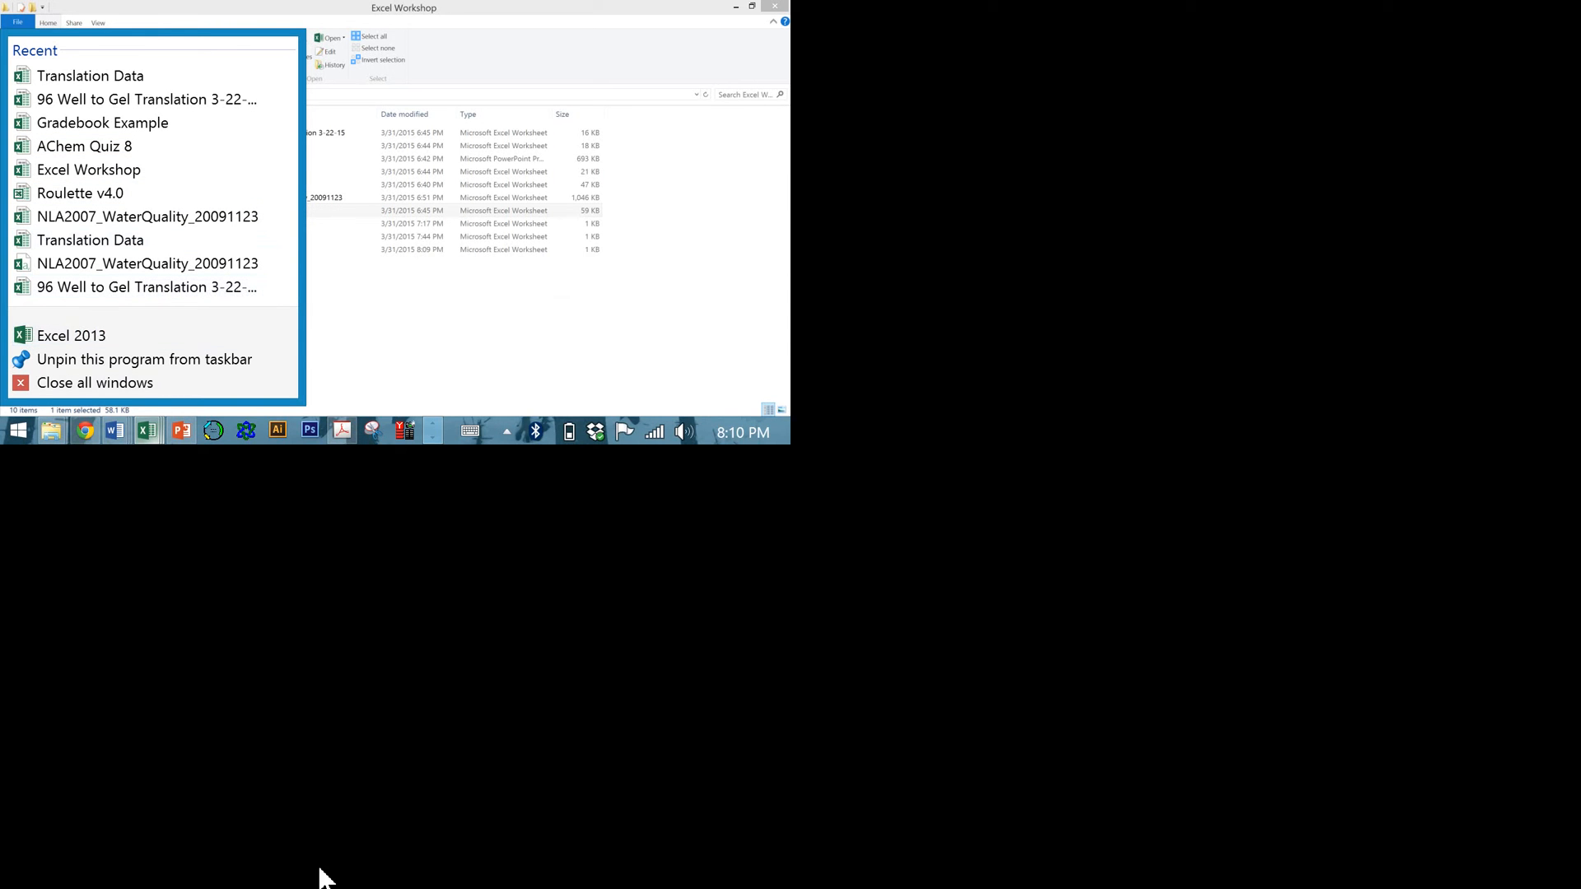
left_click(147, 431)
left_click(650, 322)
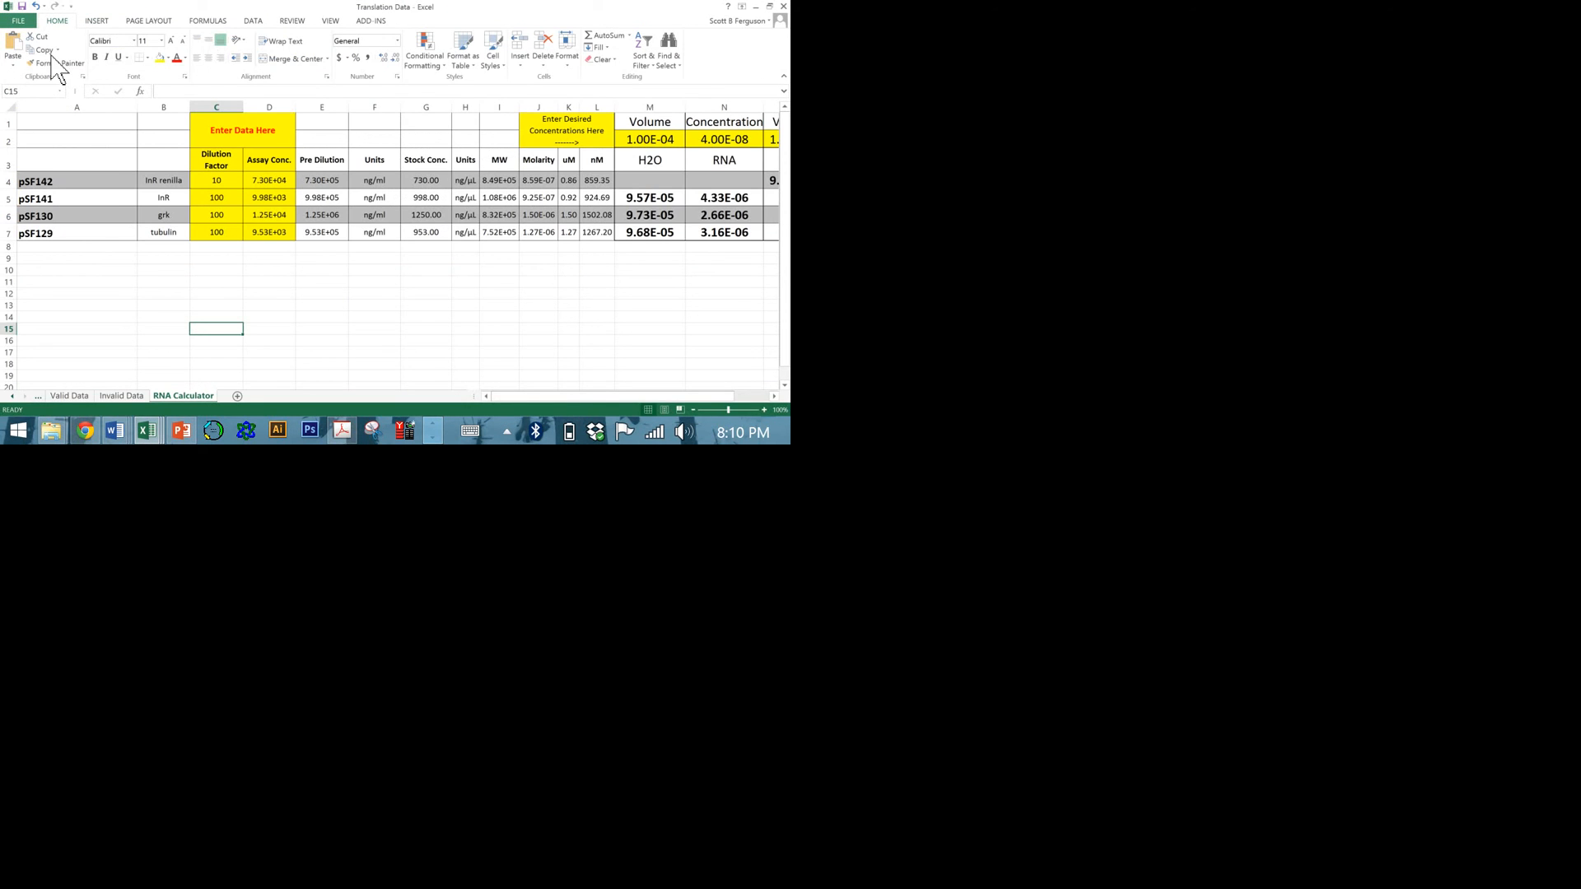
Open the Genetics Calculator workbook from the recent workbooks.
left_click(18, 21)
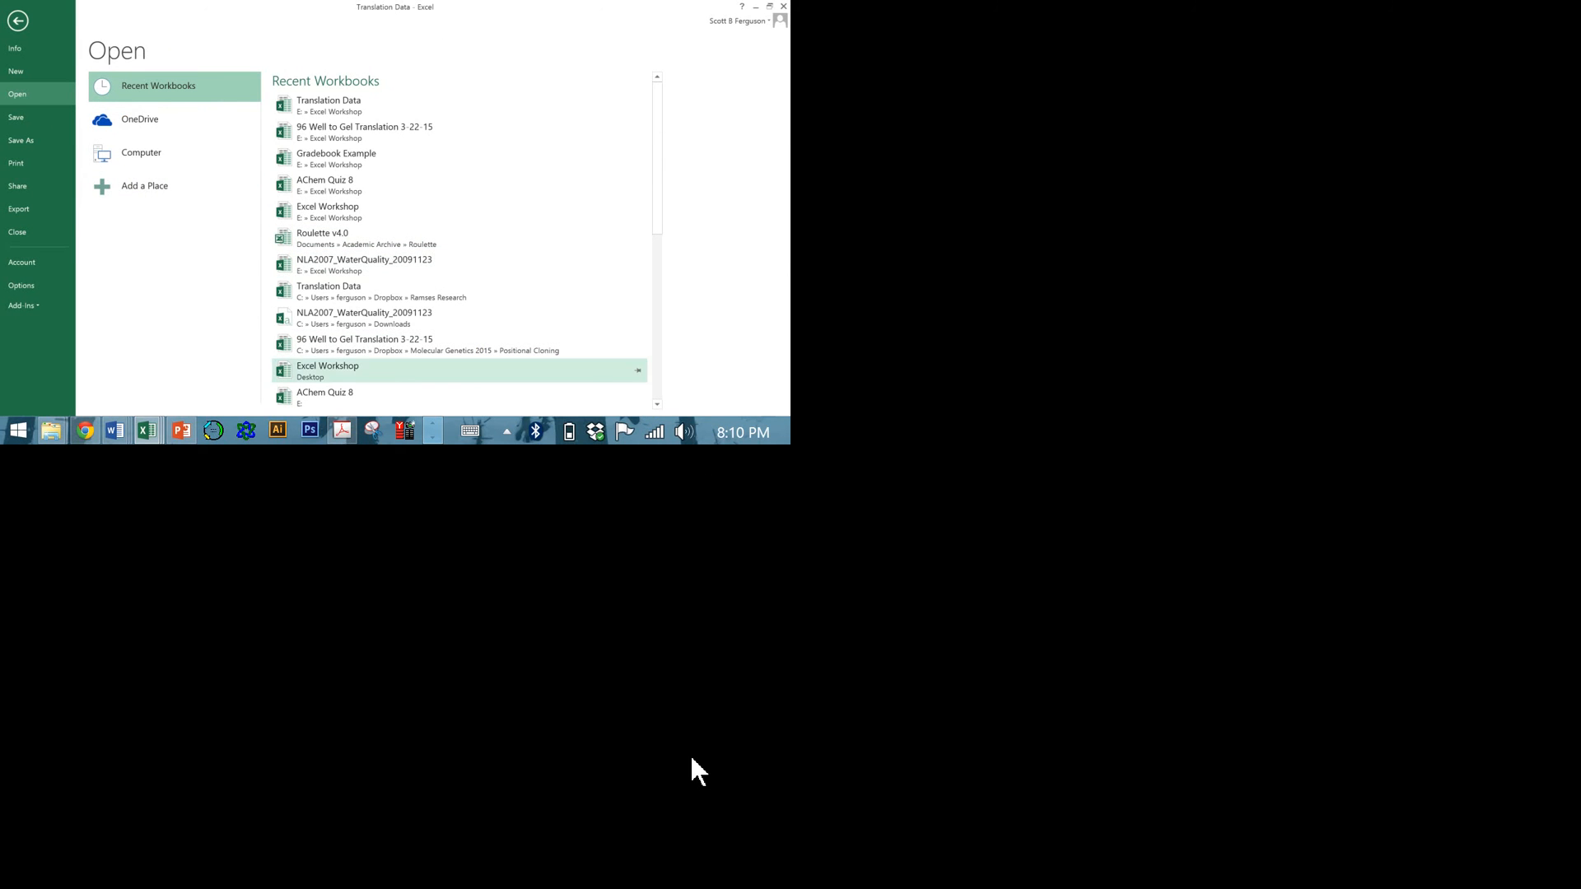
left_click_drag(660, 206, 655, 280)
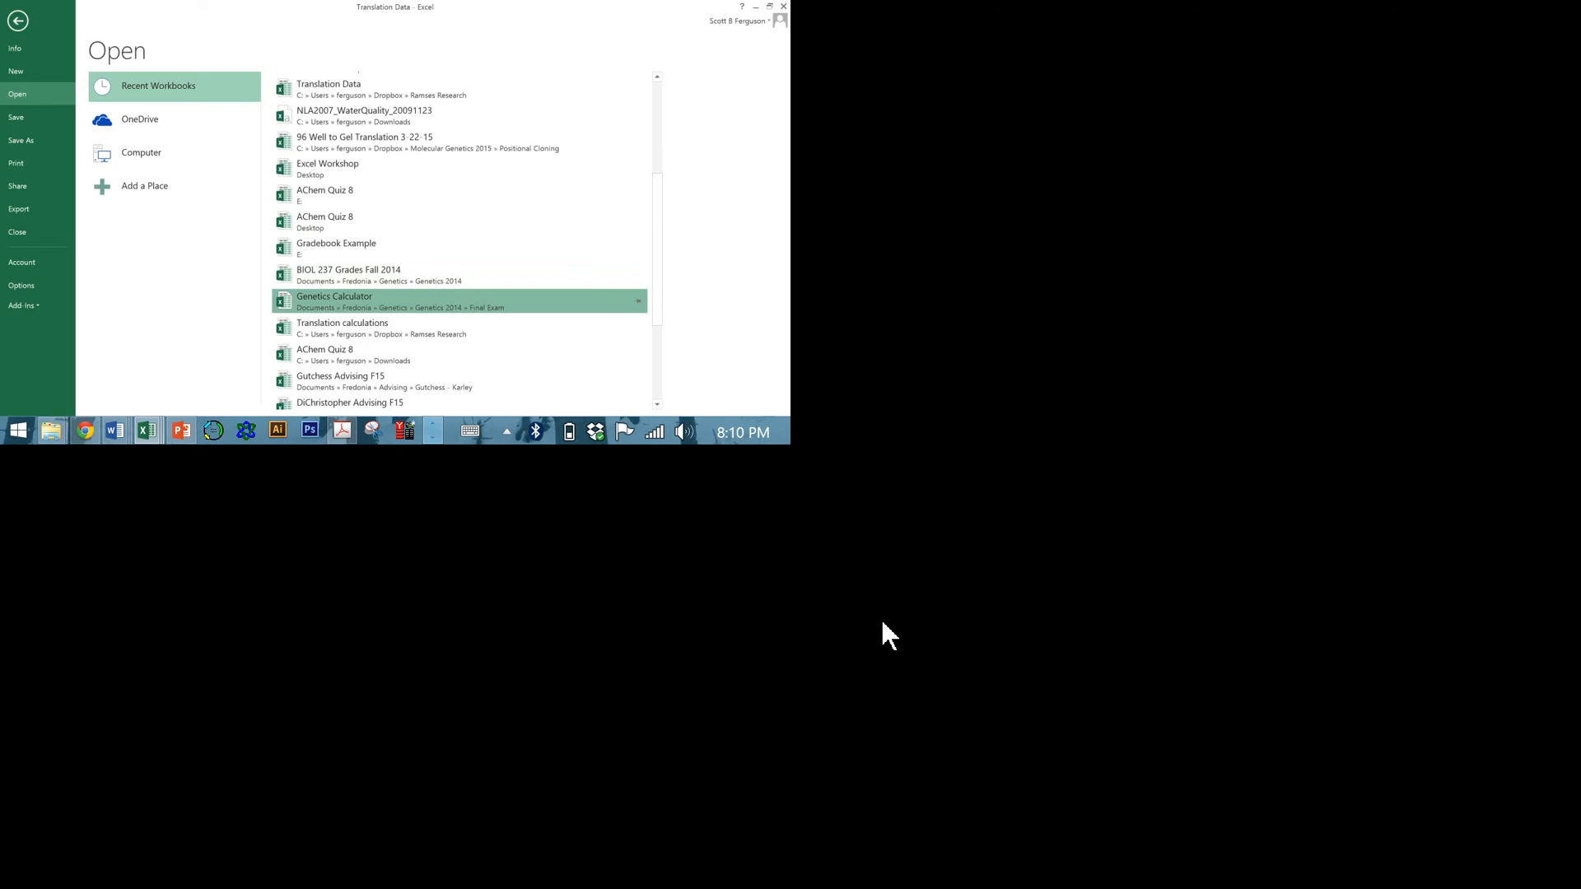
left_click(440, 303)
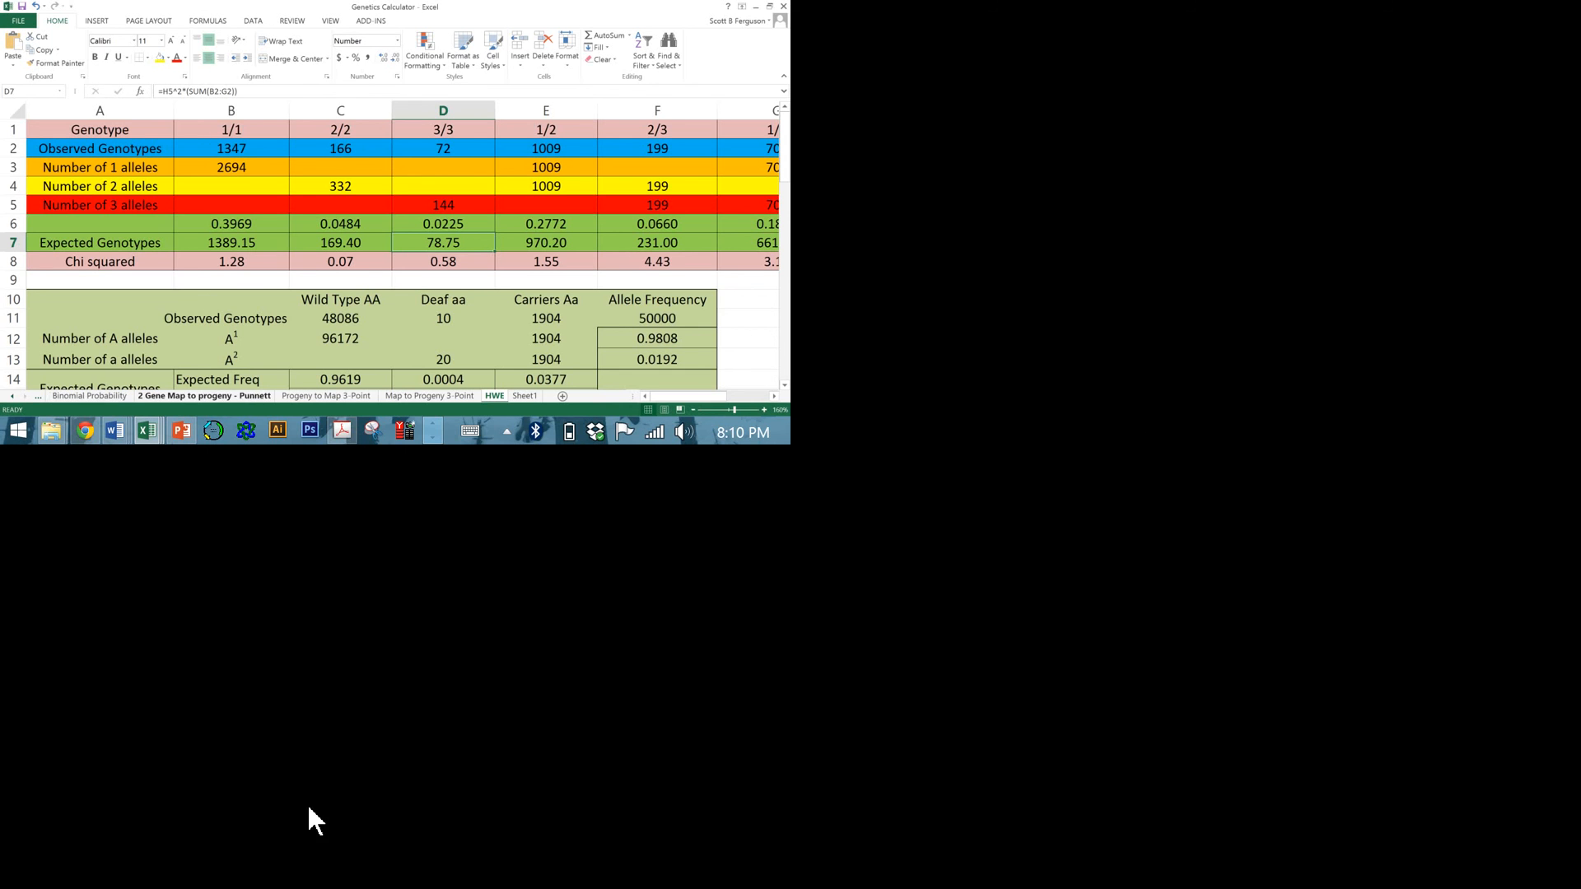
Examine the Binomial Probability, 2 Gene Map to progeny - Punnett and Progeny to Map 3-Point sheets of the genetics workbook.
left_click(215, 808)
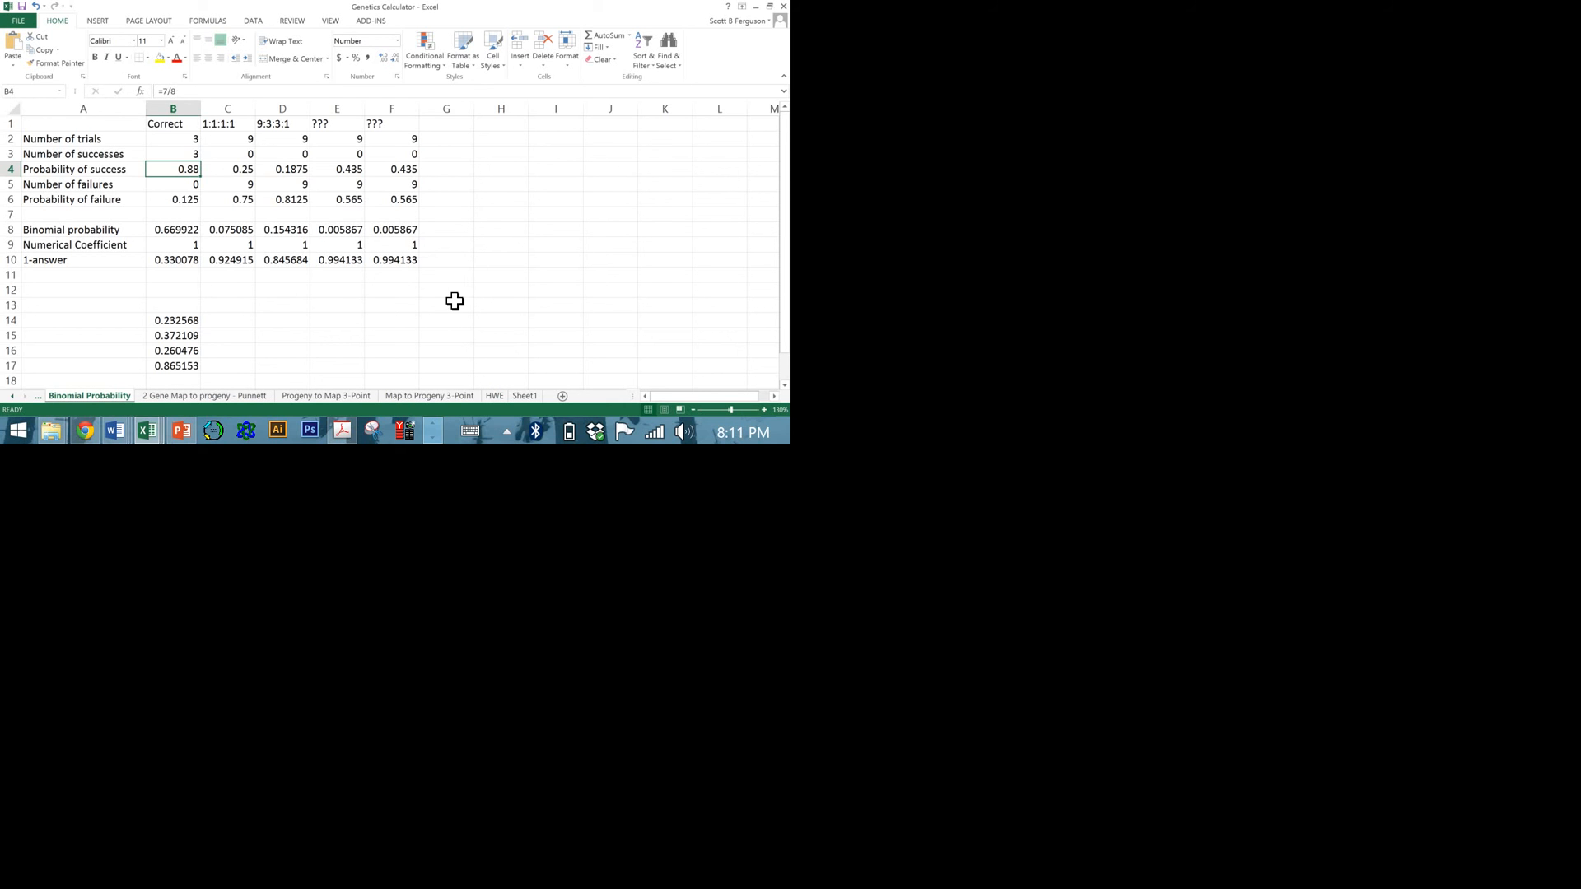
left_click(478, 282)
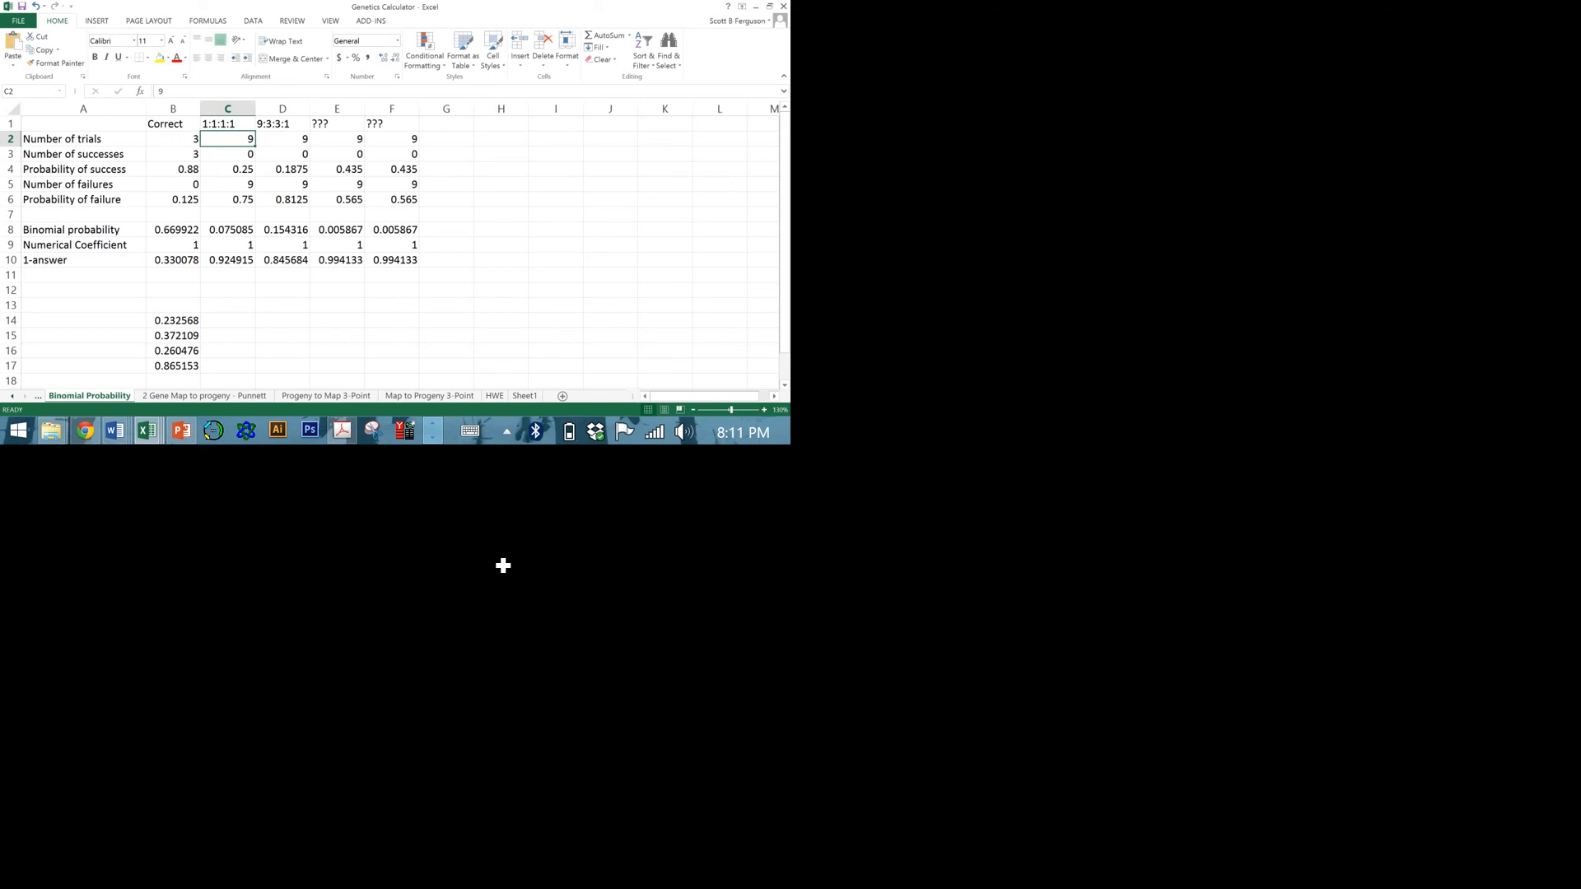
left_click(183, 396)
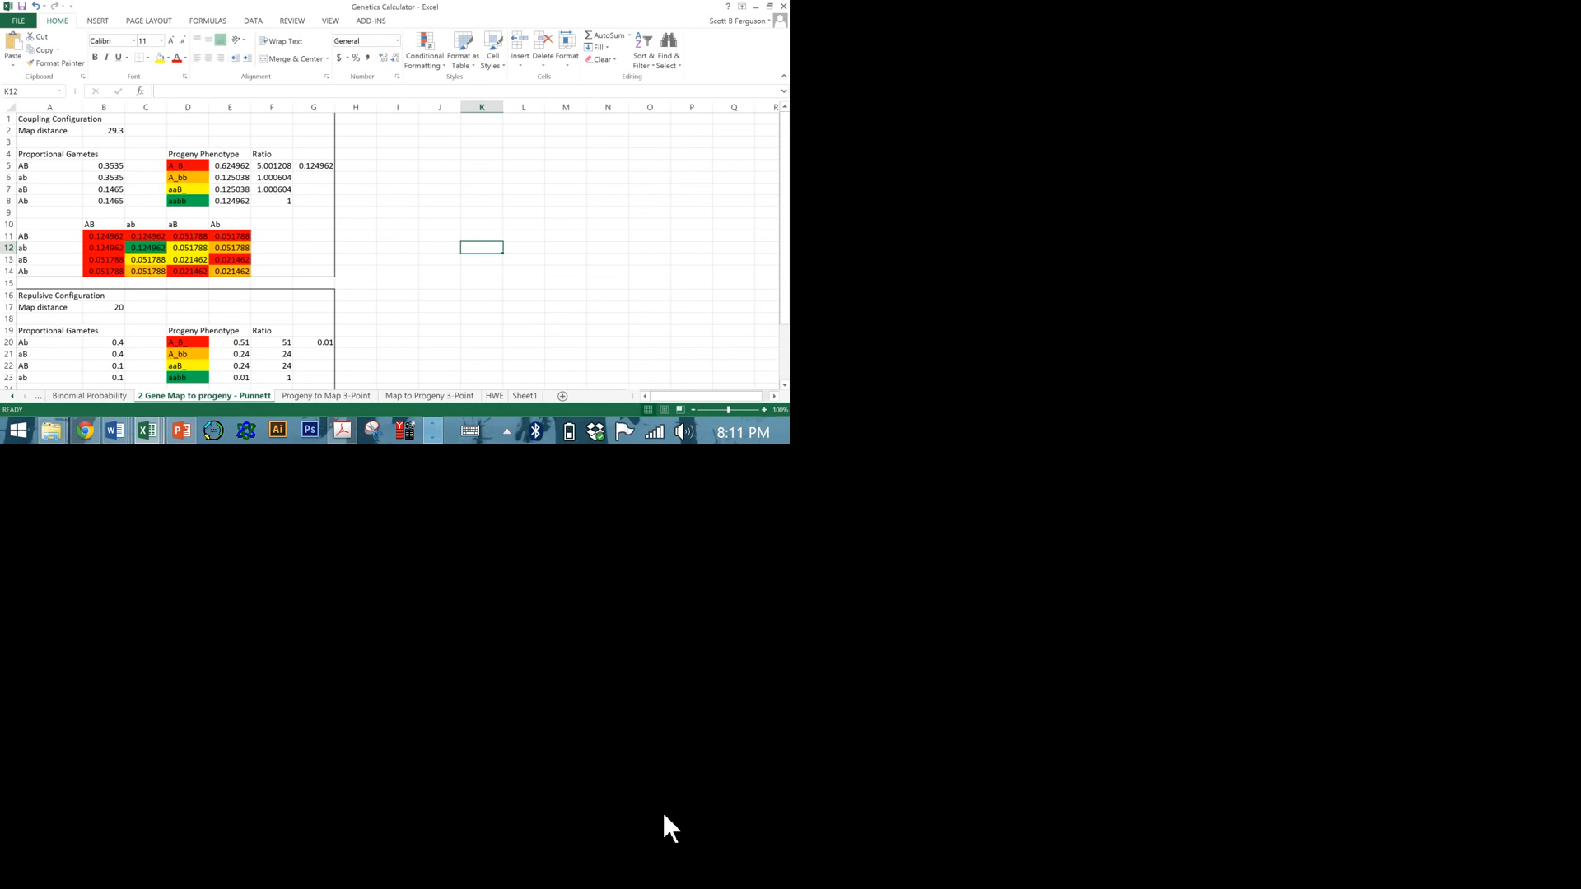
left_click(326, 396)
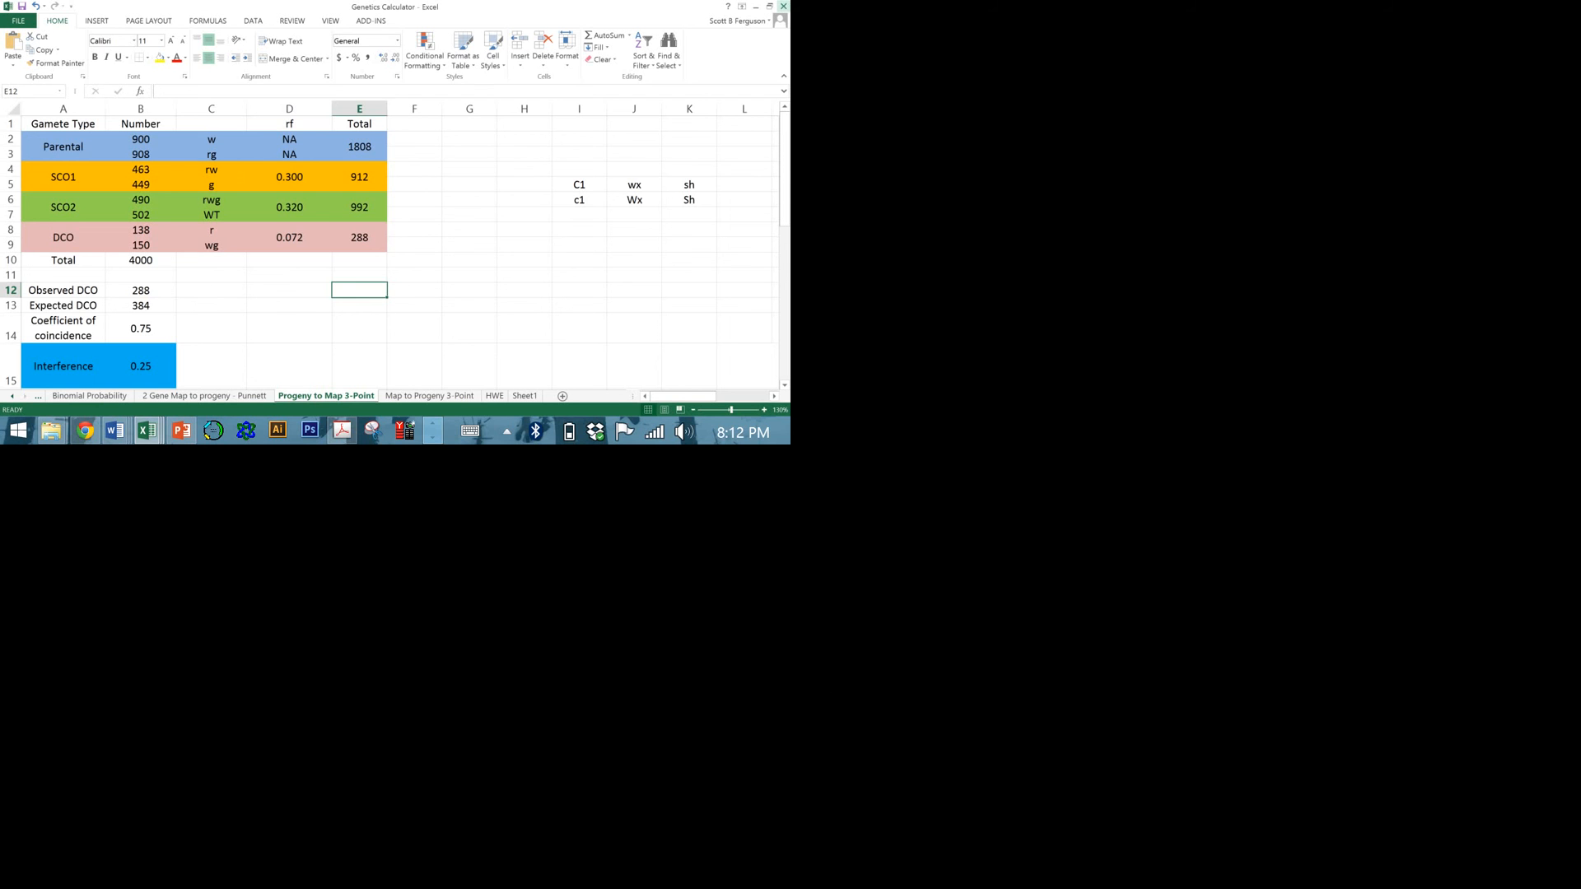
Close the Genetics Calculator, Translation Data and AChem Quiz 8 workbooks and the Excel Workshop folder window, discarding the changes to AChem Quiz 8.
right_click(303, 862)
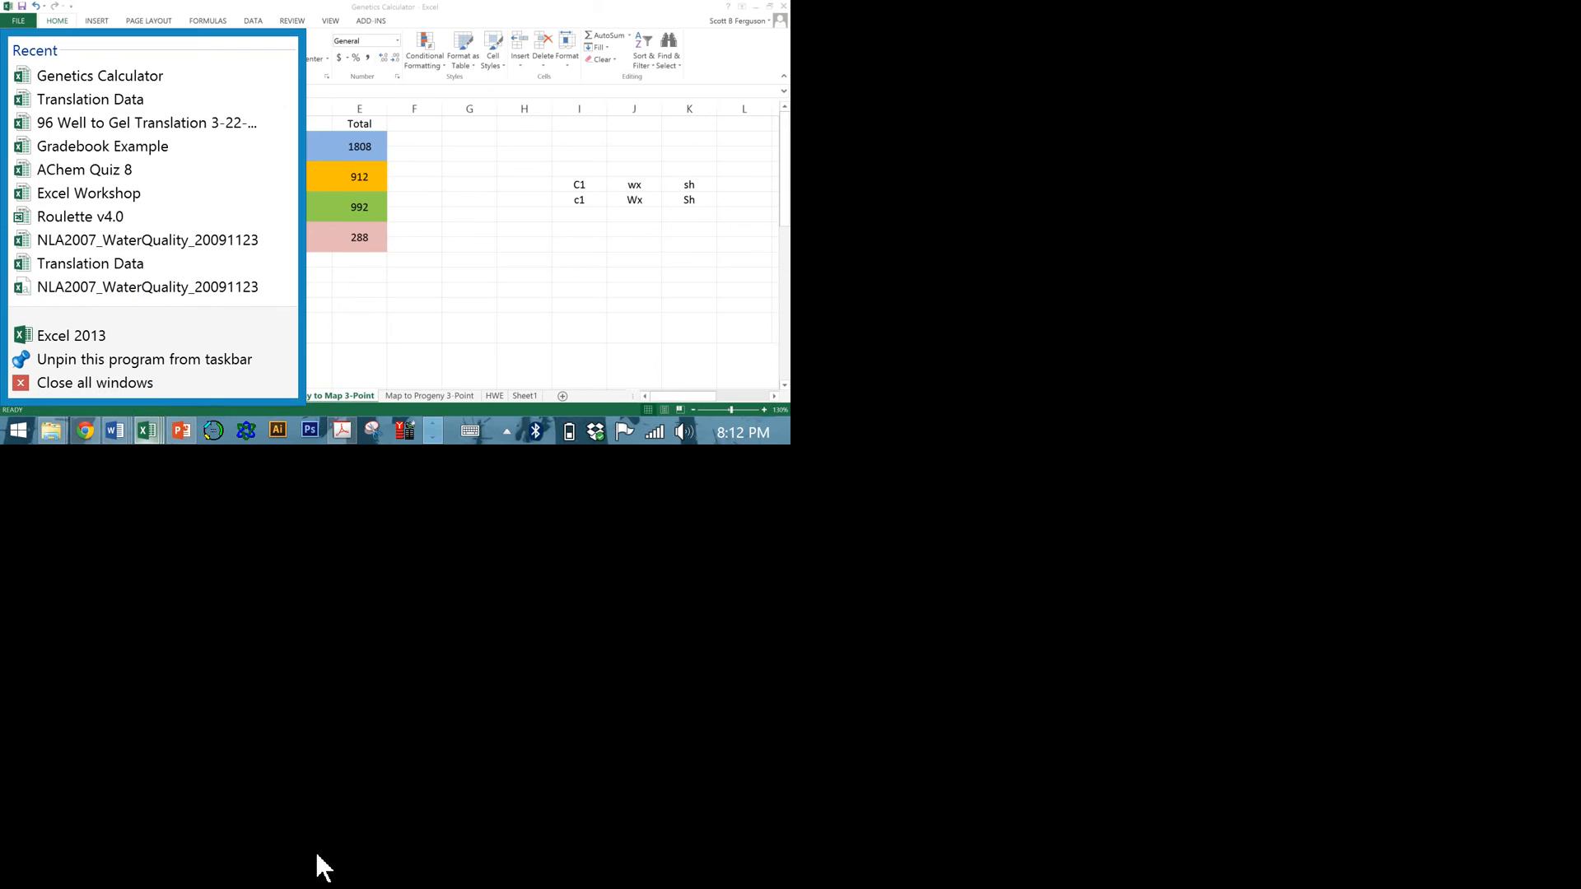
left_click(402, 780)
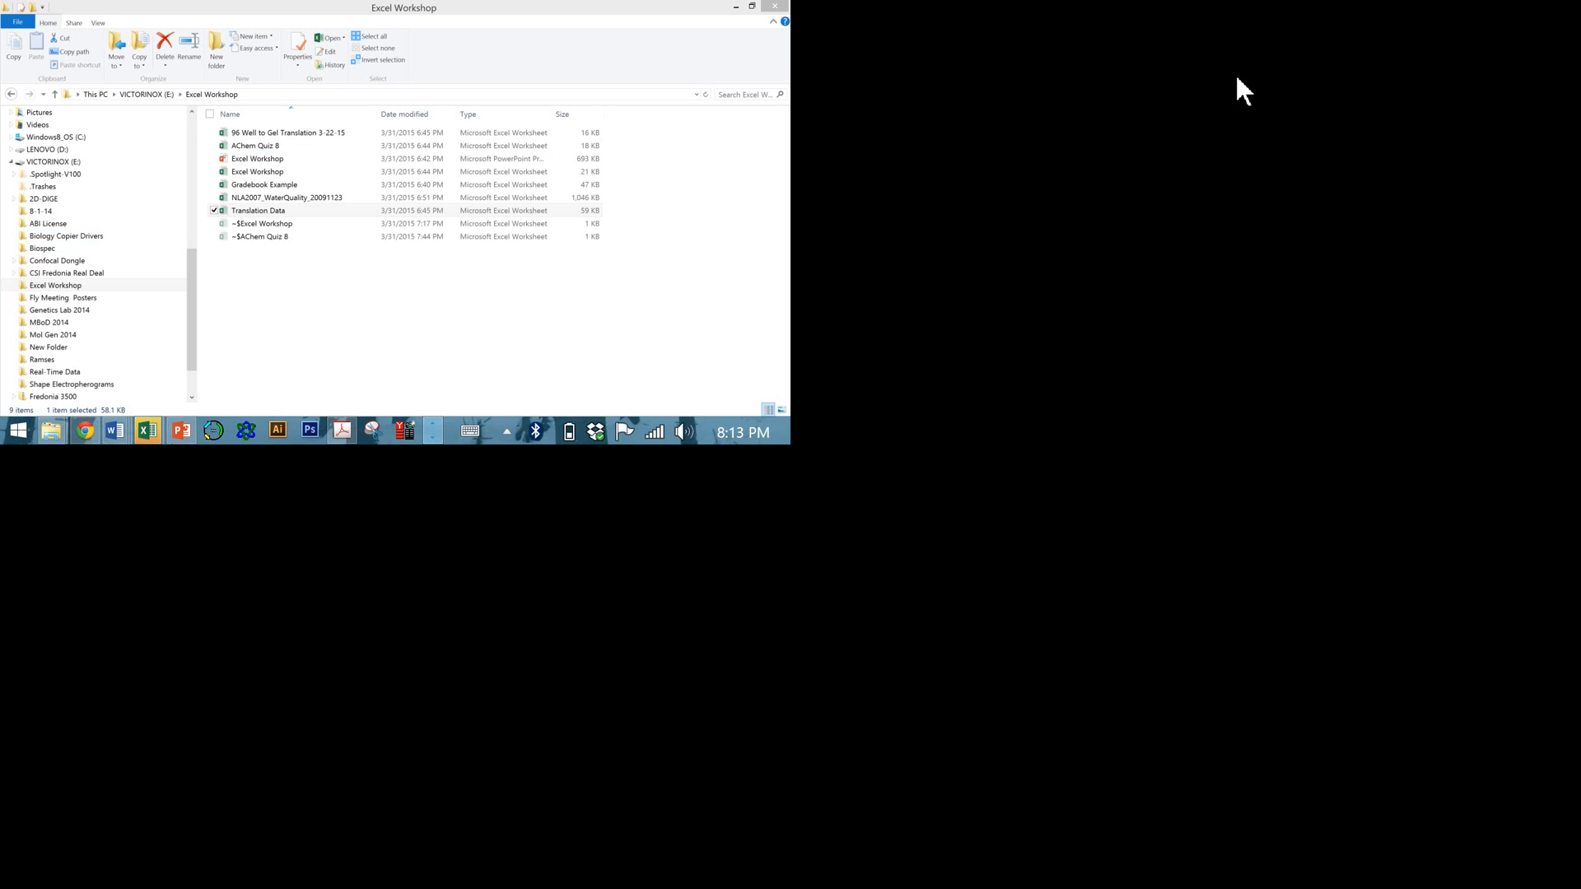
left_click(1570, 14)
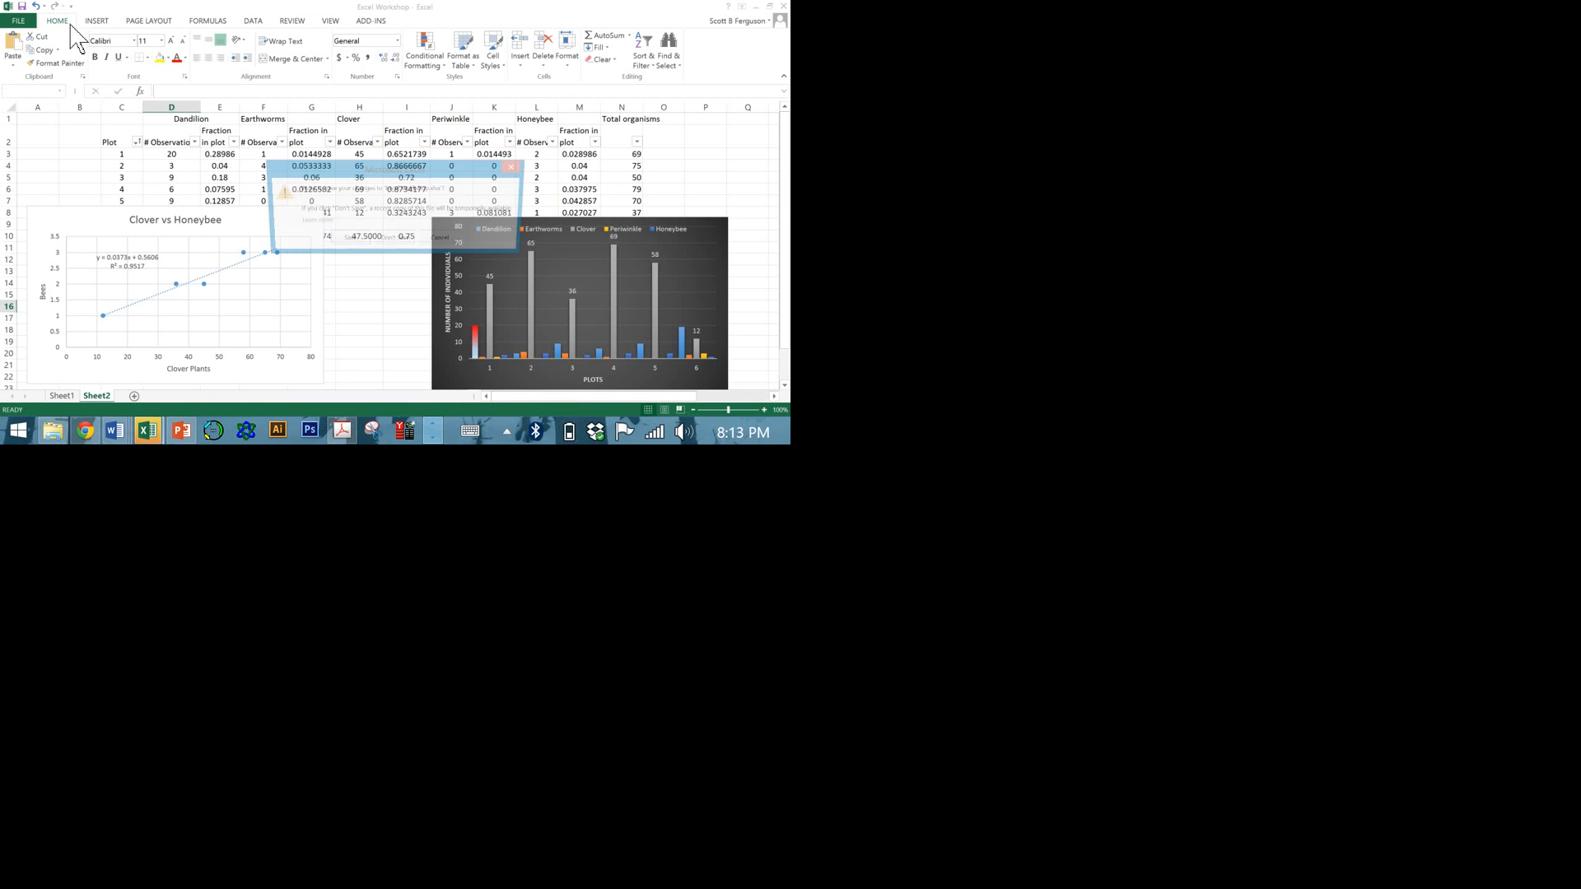
left_click(890, 492)
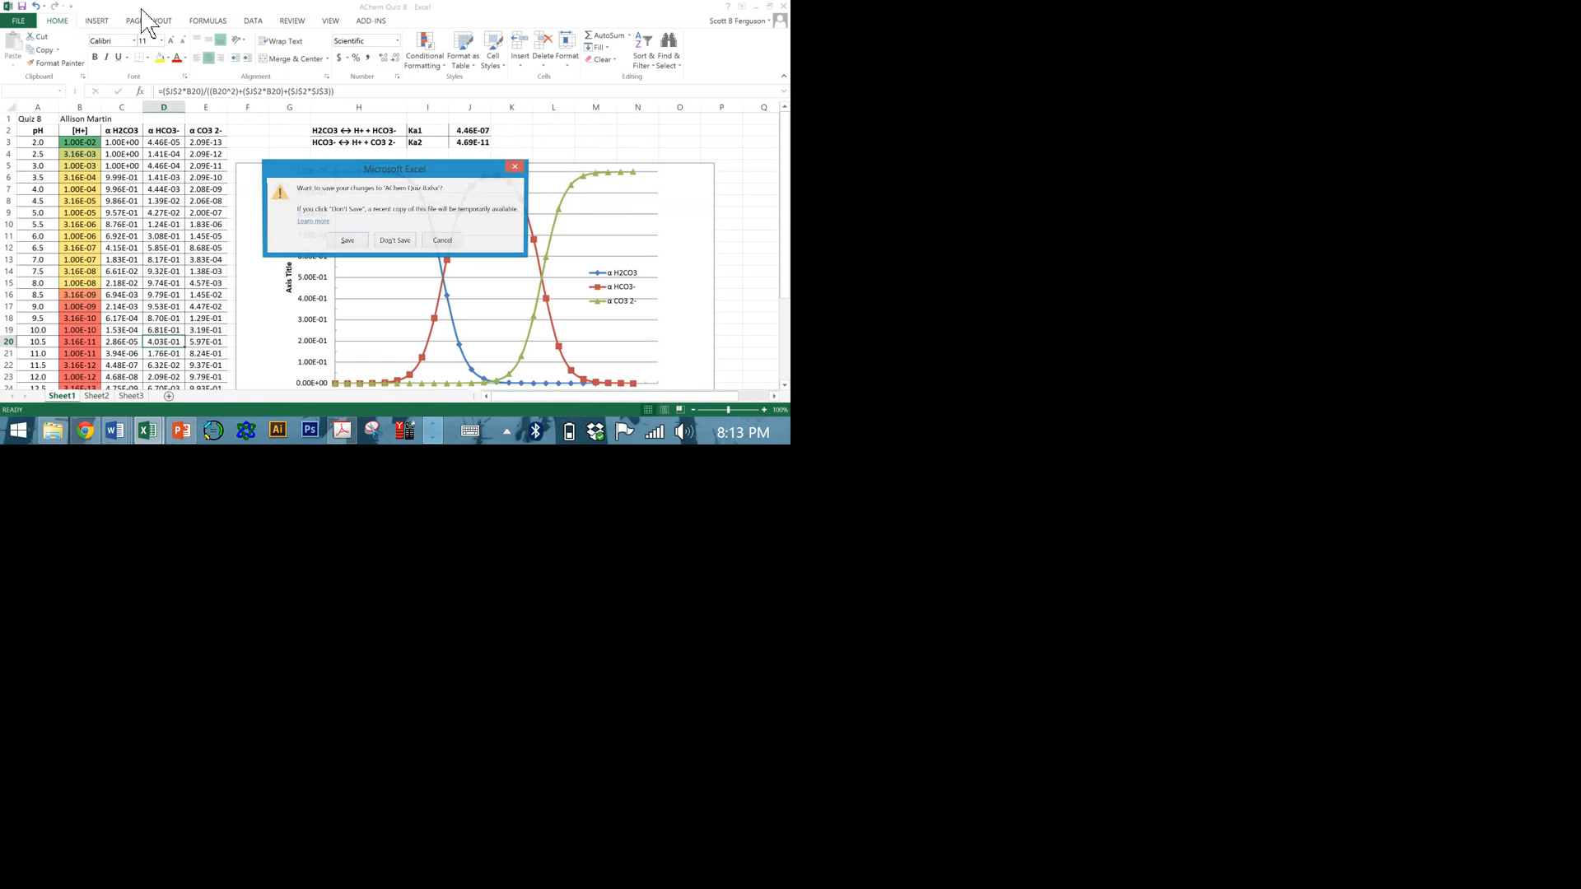
left_click(801, 481)
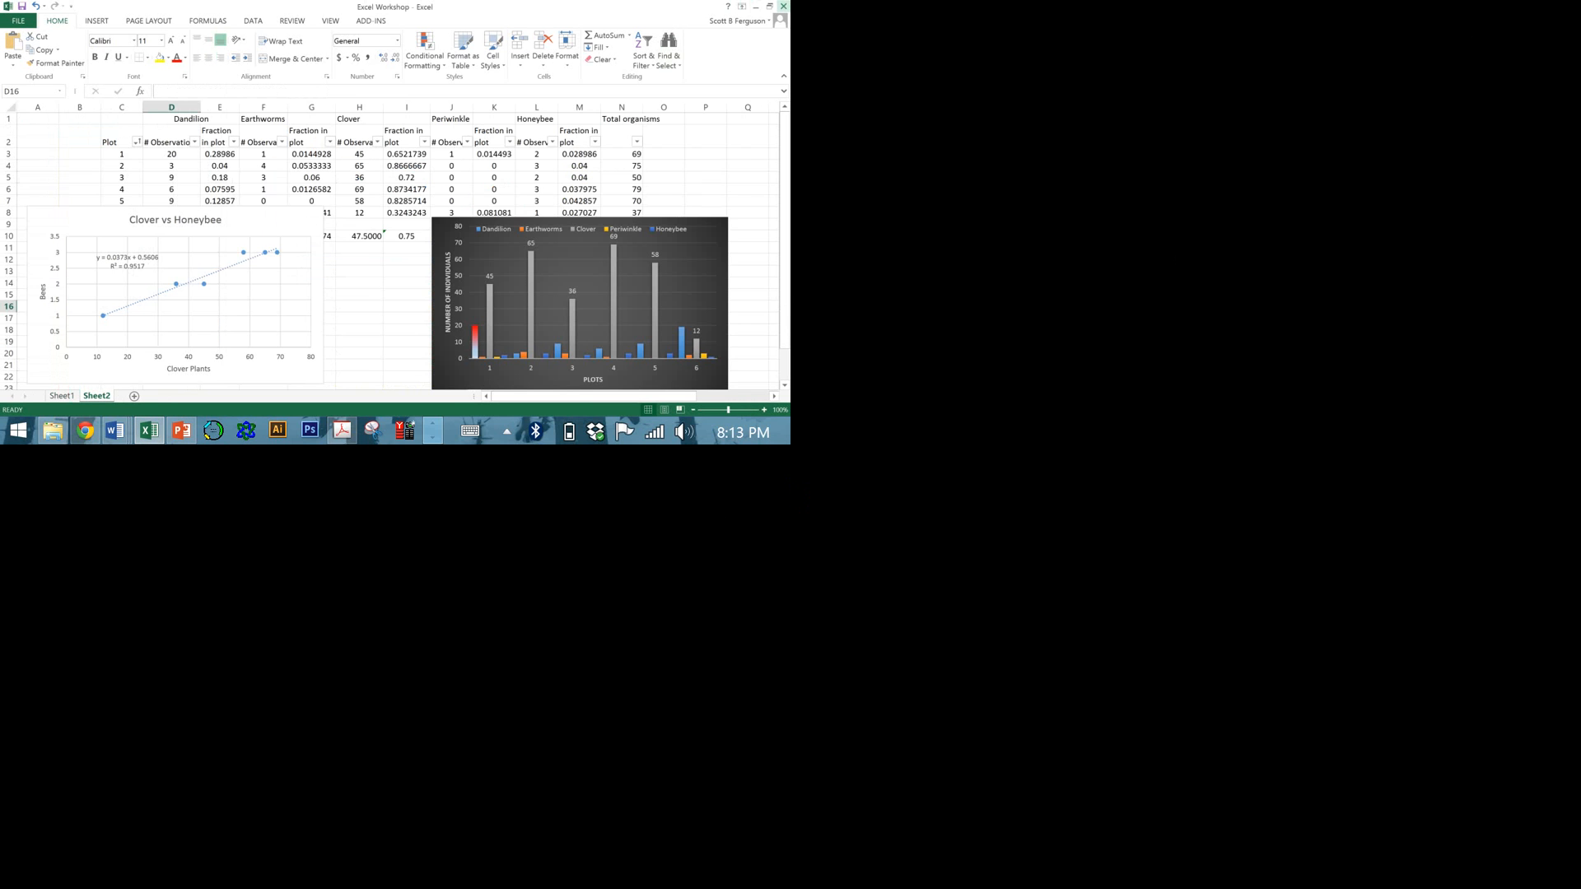
Close the Excel Workshop workbook and the Excel Workshop presentation in PowerPoint.
left_click(1567, 12)
left_click(733, 507)
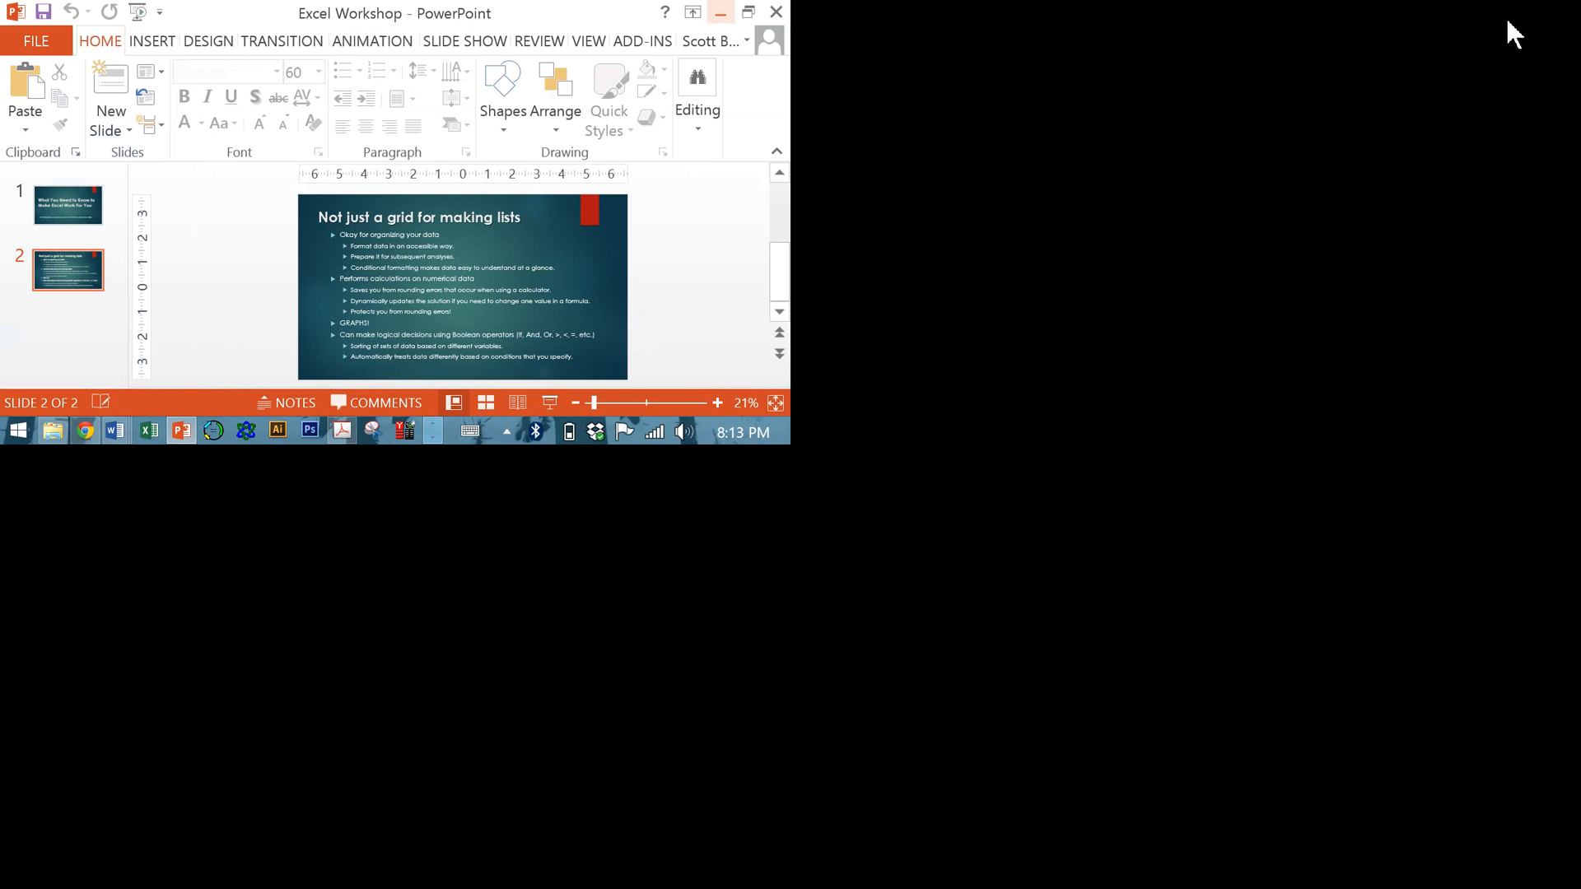
left_click(1572, 33)
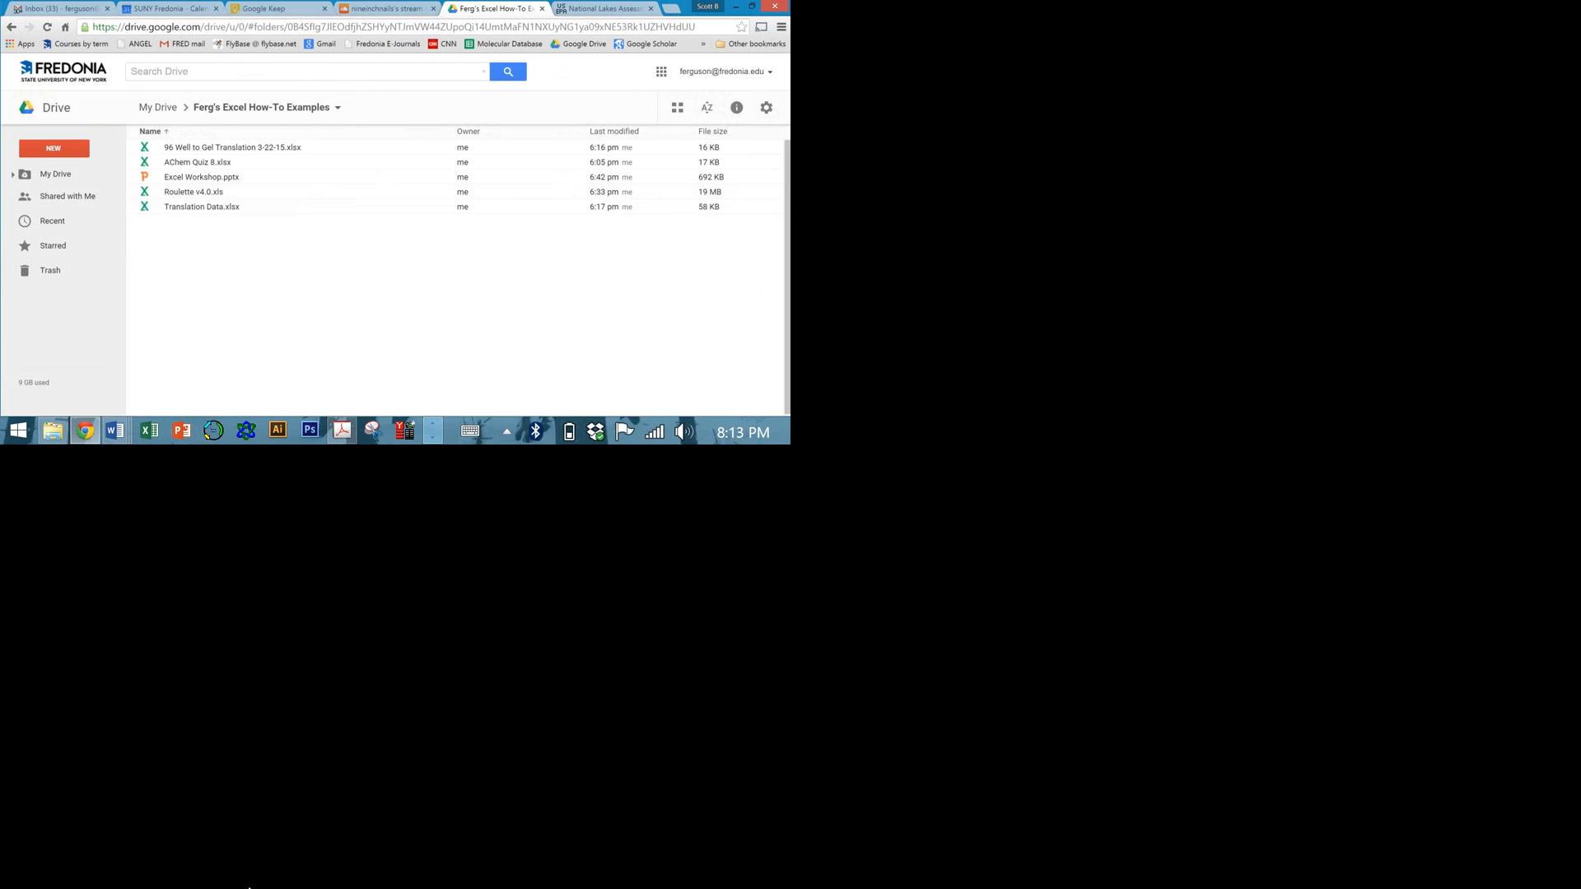